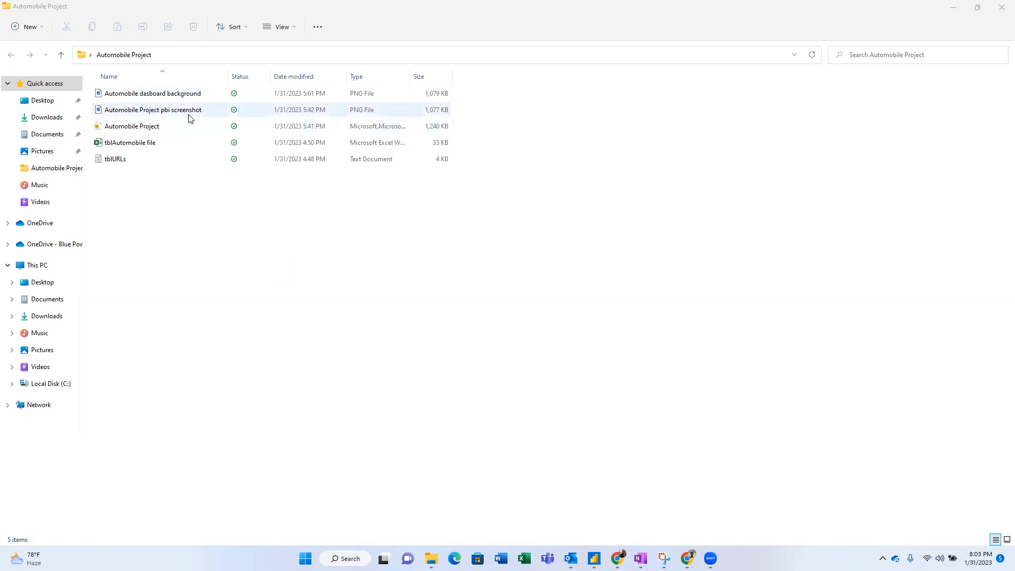
- View the dashboard screenshot in Photos, then bring up the OneNote requirements page
{"action": "double_click", "coordinate": [189, 111]}
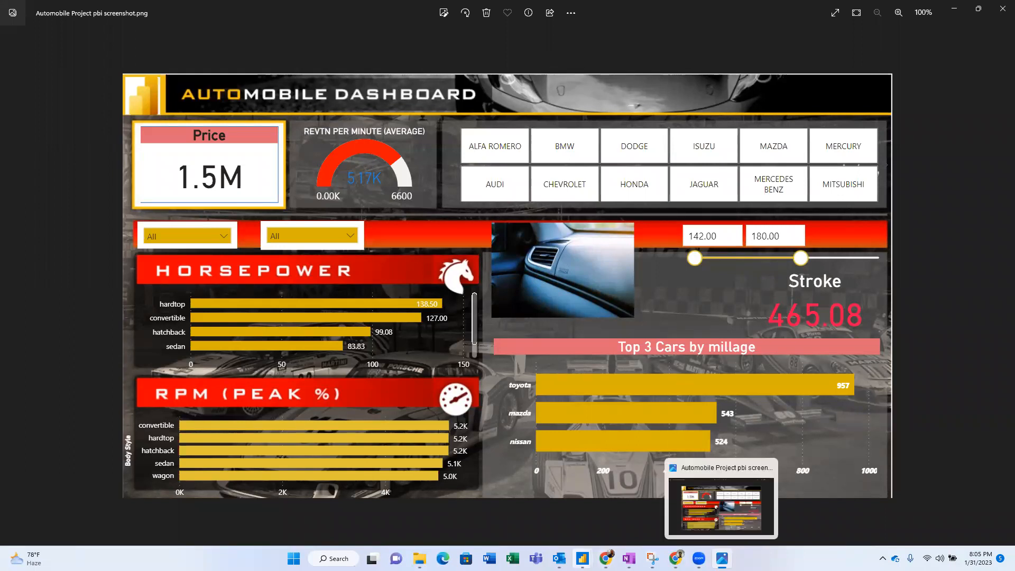
{"action": "left_click", "coordinate": [629, 559]}
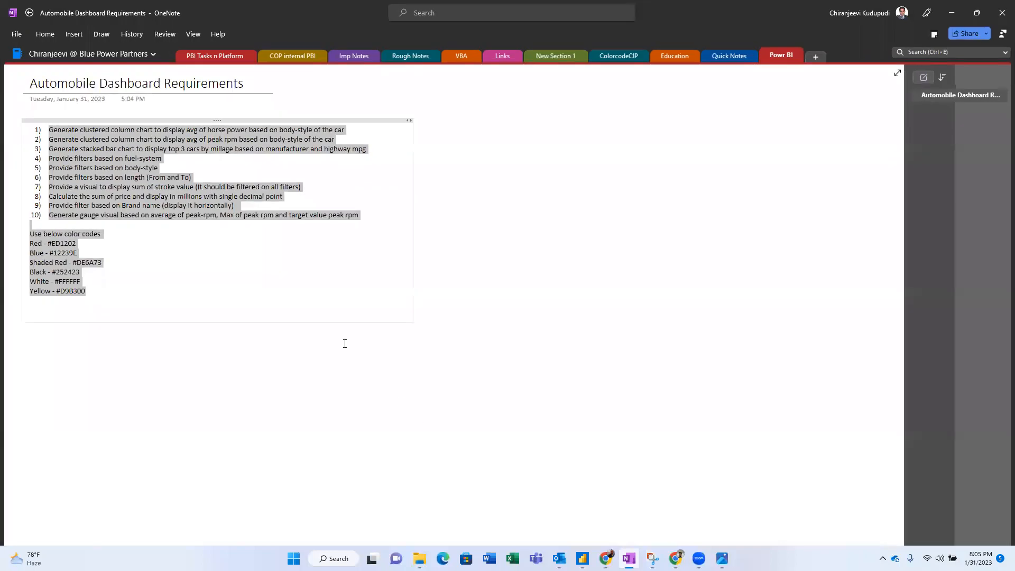
{"action": "left_click", "coordinate": [260, 262]}
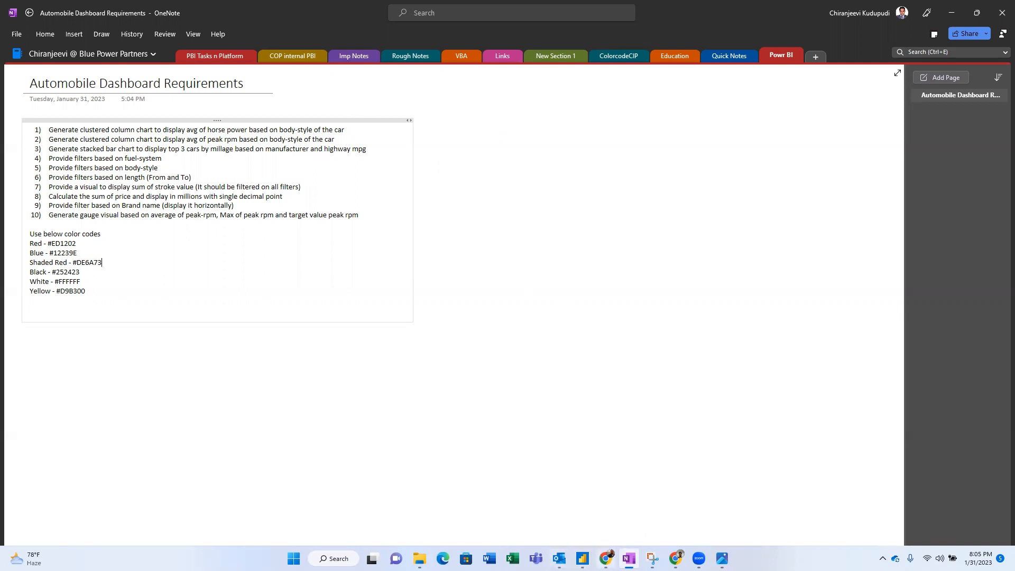
{"action": "left_click", "coordinate": [723, 558]}
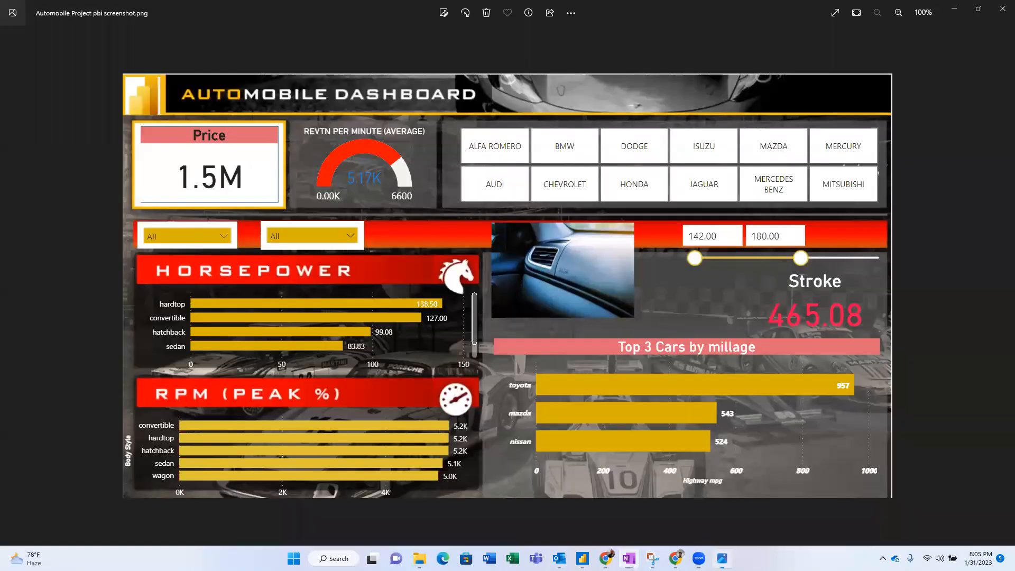
{"action": "left_click", "coordinate": [629, 558]}
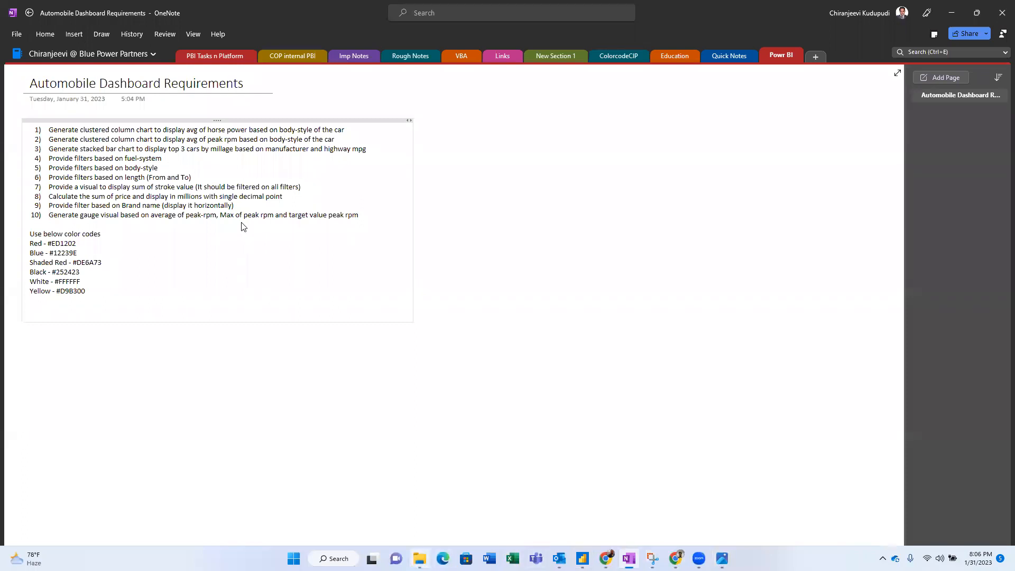
- In the Automobile Project folder, open the tblURLs text file in Notepad
{"action": "key", "text": "alt+Tab"}
{"action": "left_click", "coordinate": [141, 144]}
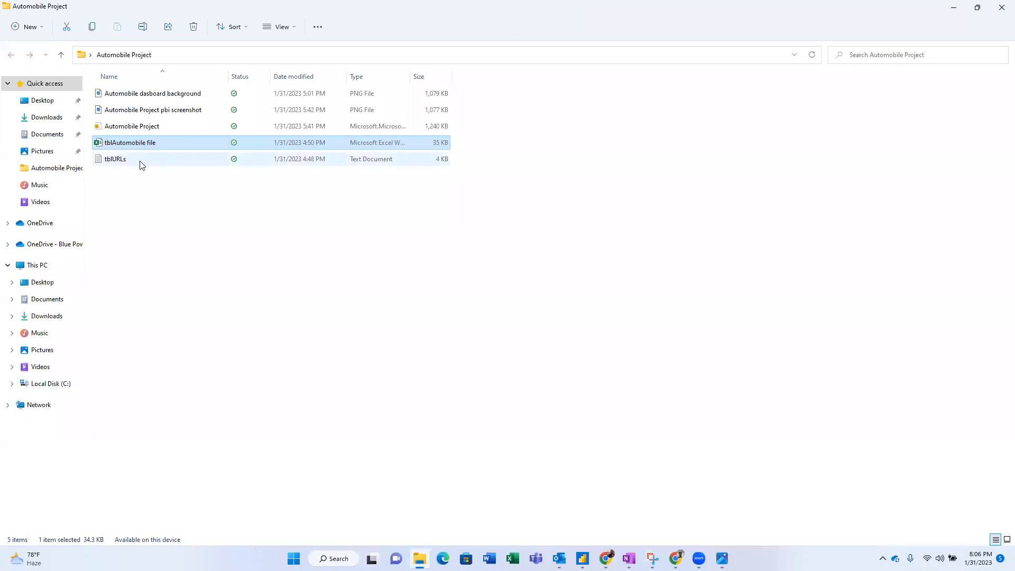
{"action": "left_click", "coordinate": [136, 160]}
{"action": "left_click", "coordinate": [133, 147]}
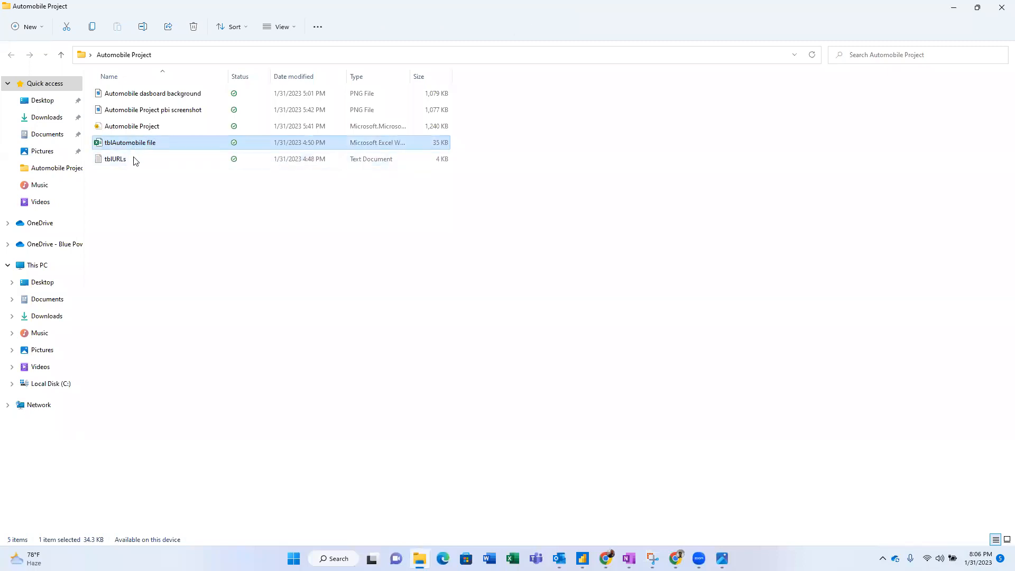
{"action": "left_click", "coordinate": [134, 159]}
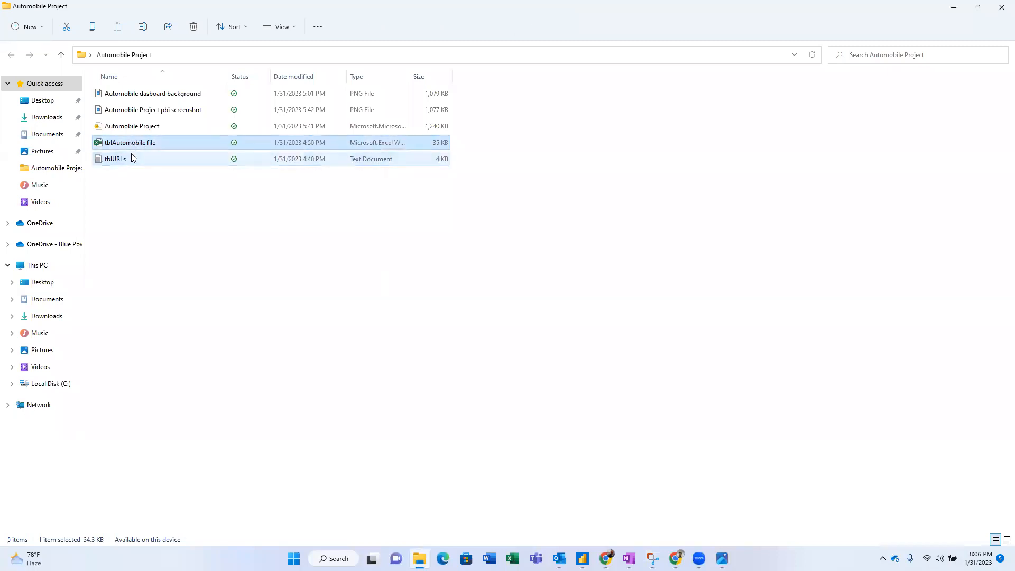
{"action": "left_click", "coordinate": [132, 143]}
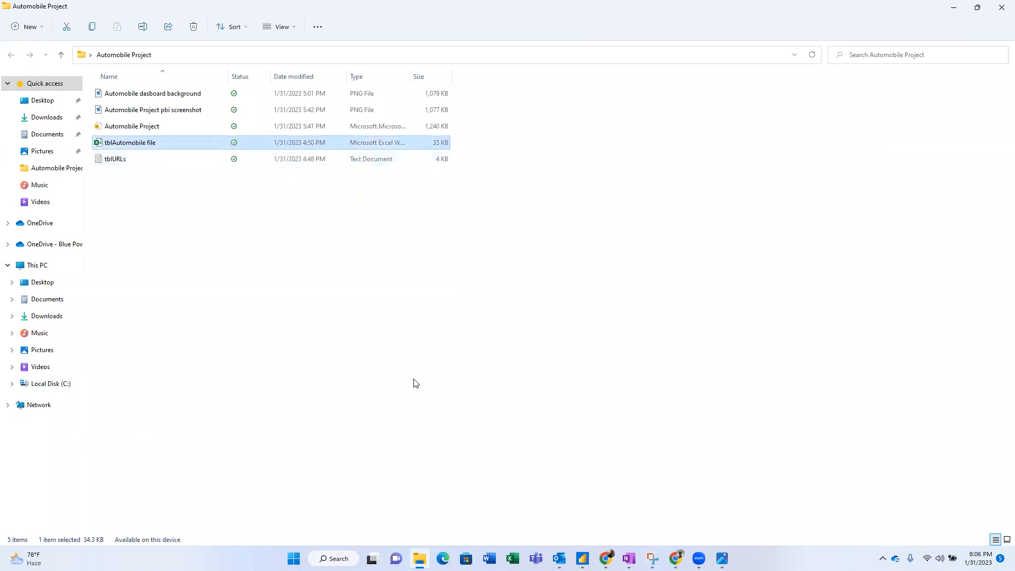
{"action": "double_click", "coordinate": [146, 159]}
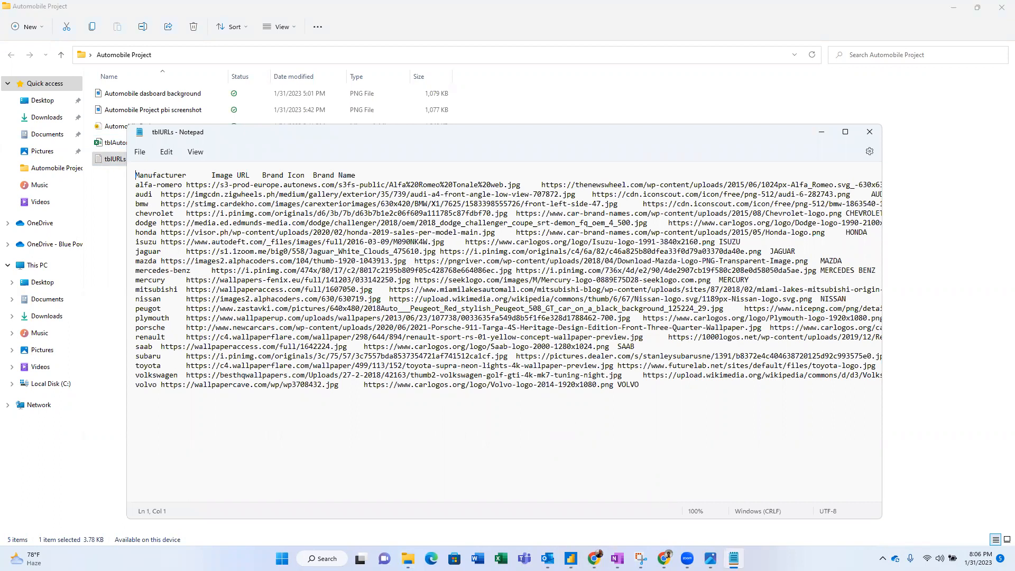
- Compare the tblURLs links with the dashboard screenshot, then close Notepad
{"action": "mouse_move", "coordinate": [547, 558]}
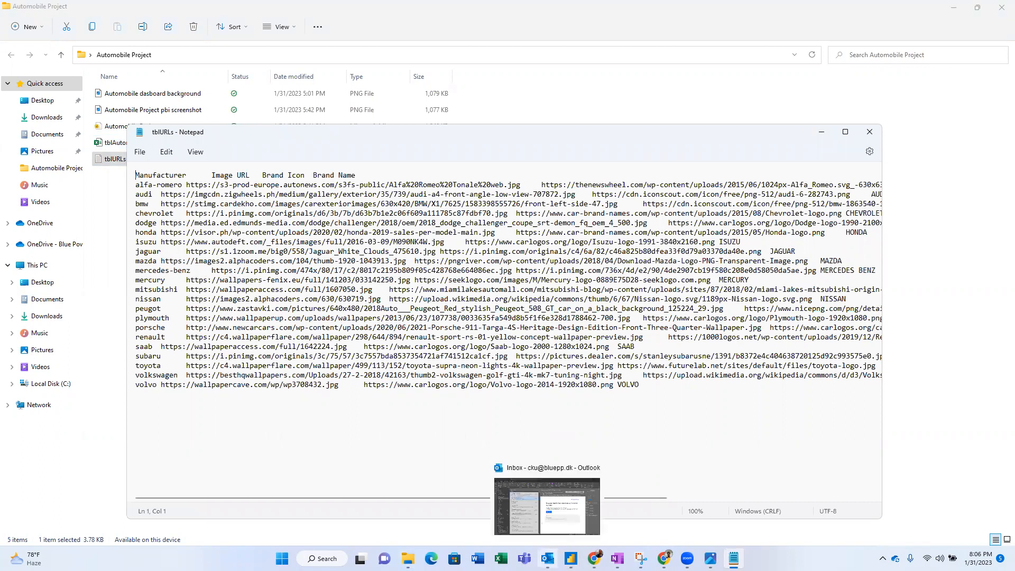
{"action": "mouse_move", "coordinate": [641, 558]}
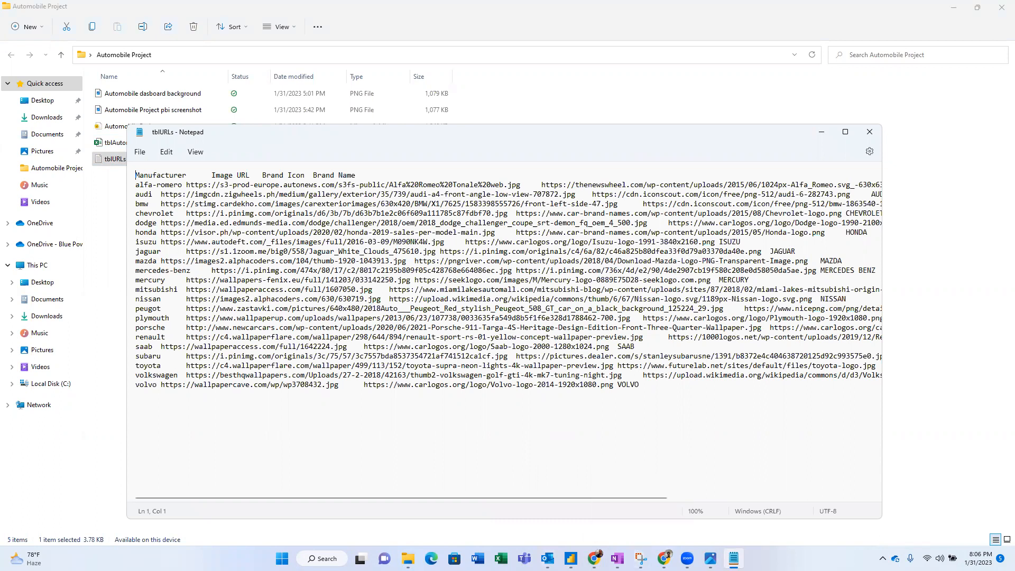
{"action": "left_click", "coordinate": [710, 558]}
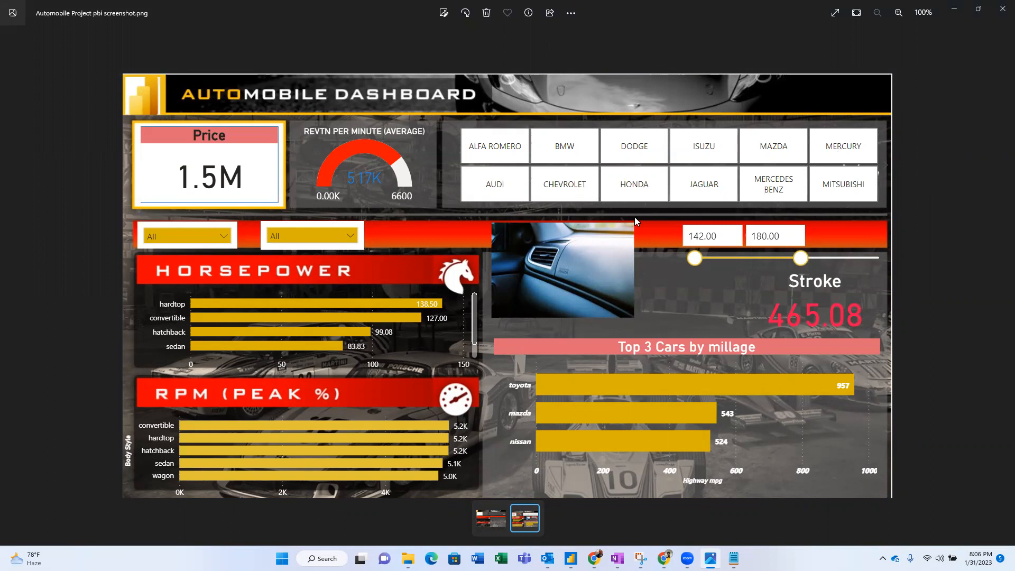
{"action": "key", "text": "alt+Tab"}
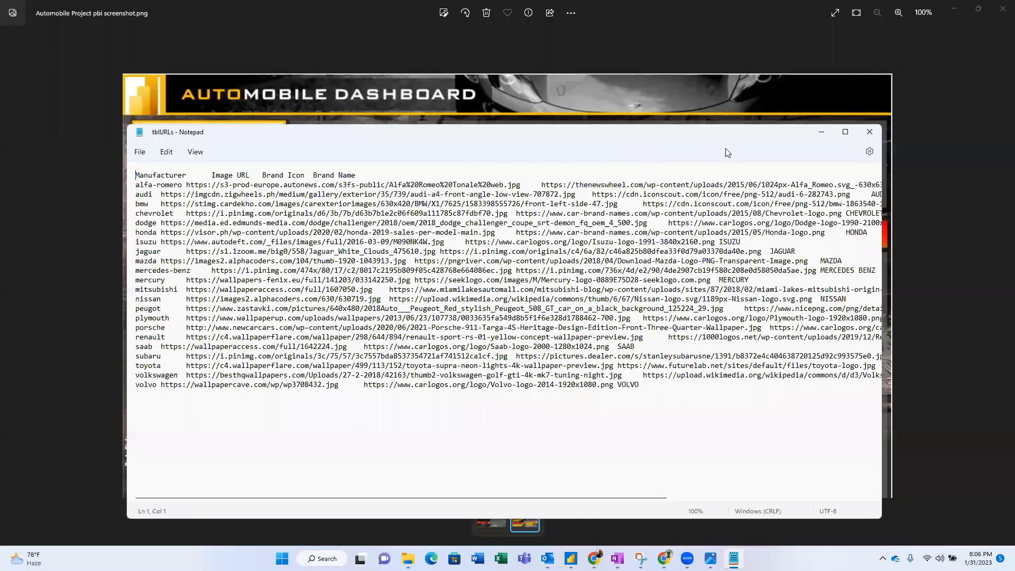
{"action": "left_click", "coordinate": [870, 132]}
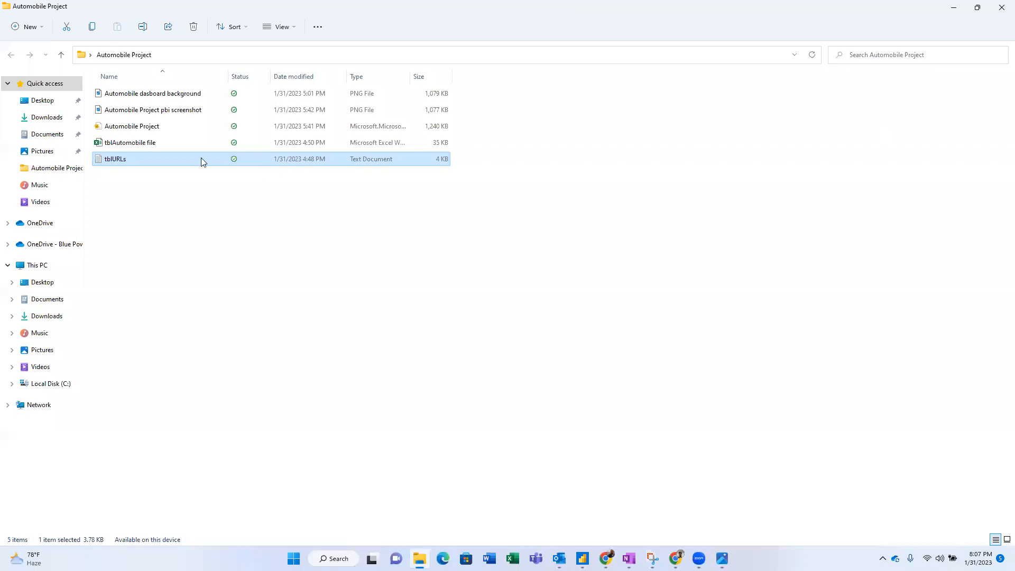
- Open tblAutomobile, browse its headers, and copy the header row A1:Y1
{"action": "double_click", "coordinate": [164, 143]}
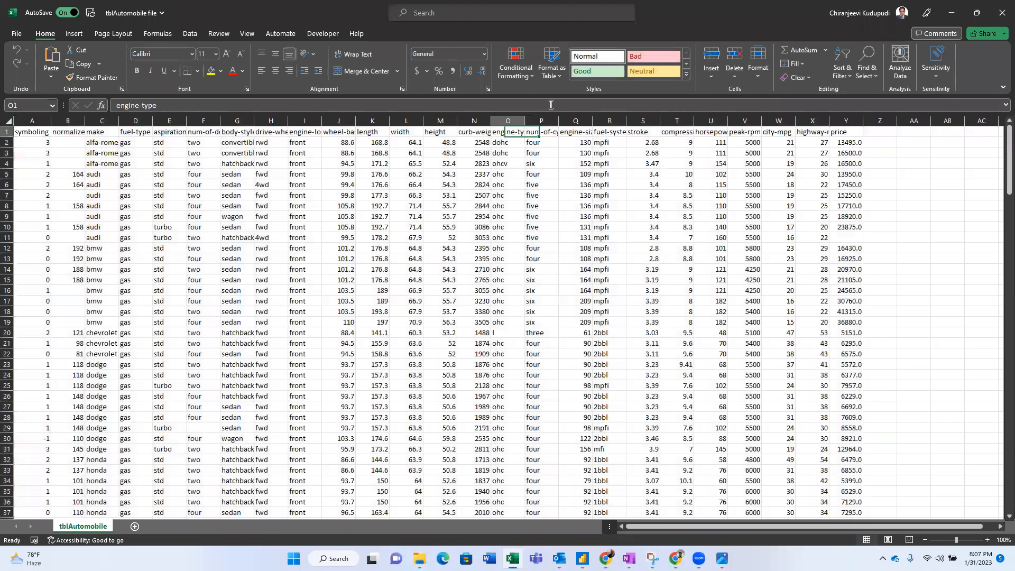
{"action": "key", "text": "ctrl+Home"}
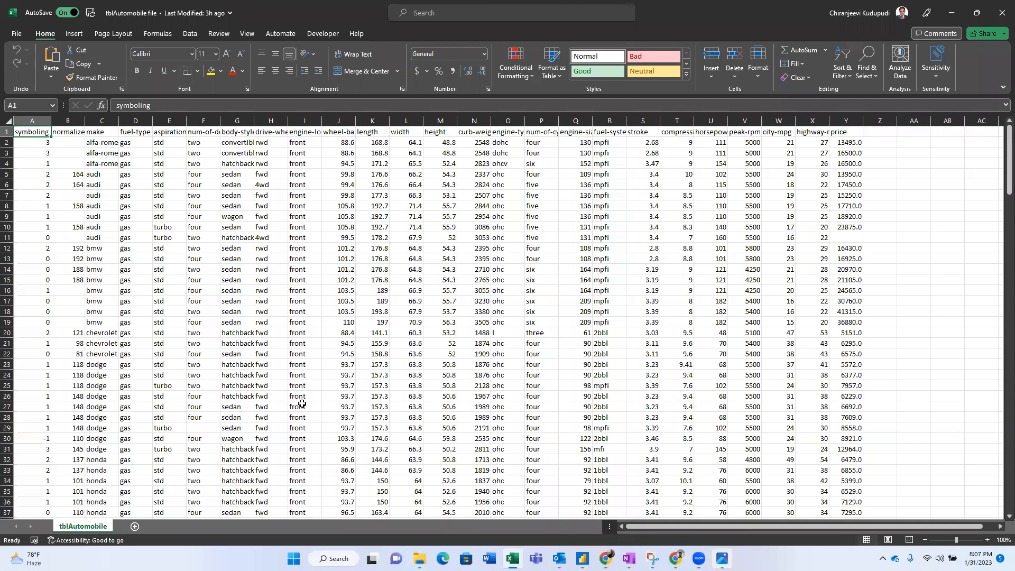
{"action": "left_click", "coordinate": [67, 131]}
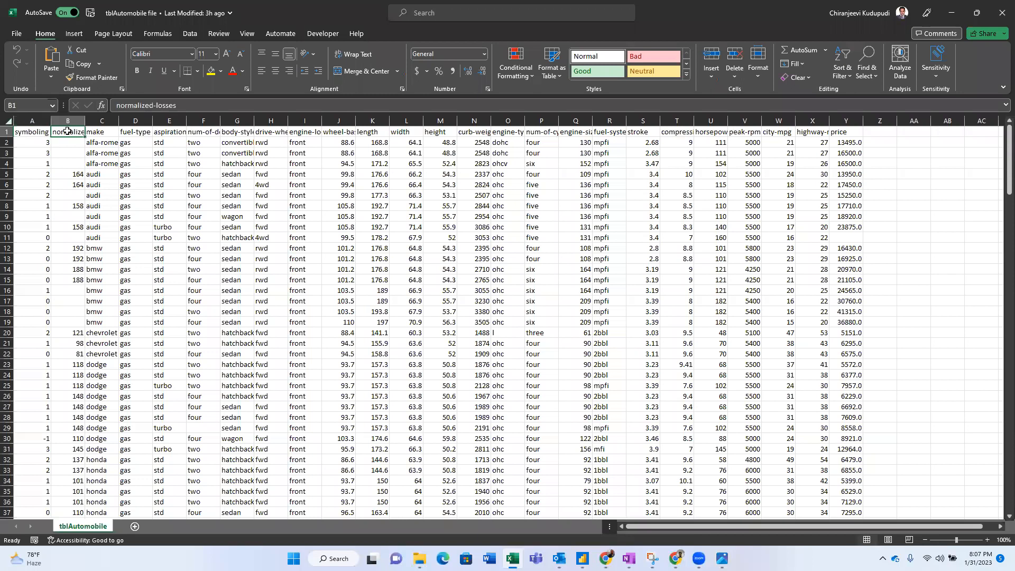
{"action": "key", "text": "Right"}
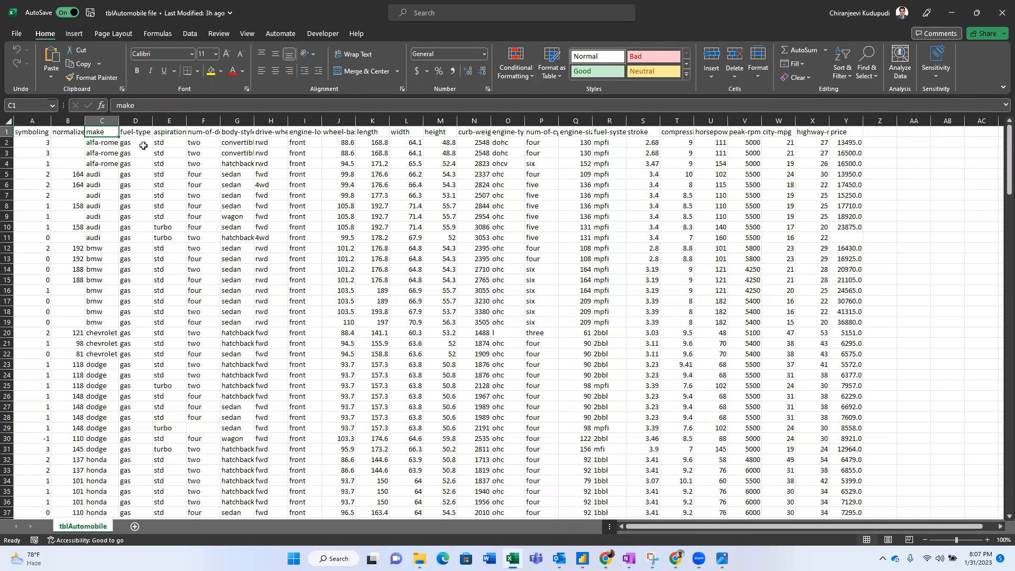
{"action": "key", "text": "Right"}
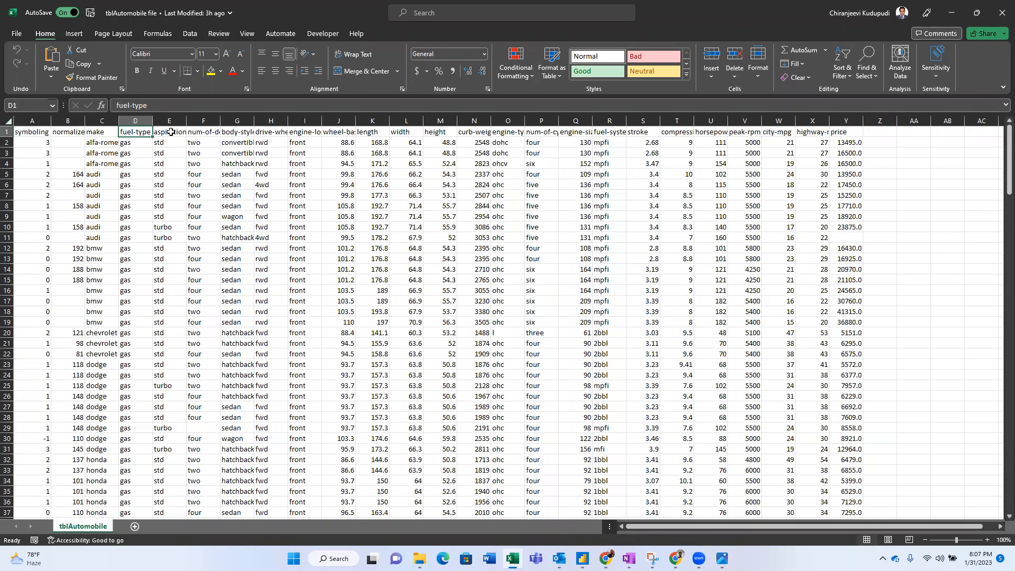
{"action": "key", "text": "Right"}
{"action": "key", "text": "Right"}
{"action": "key", "text": "Right"}
{"action": "key", "text": "Left"}
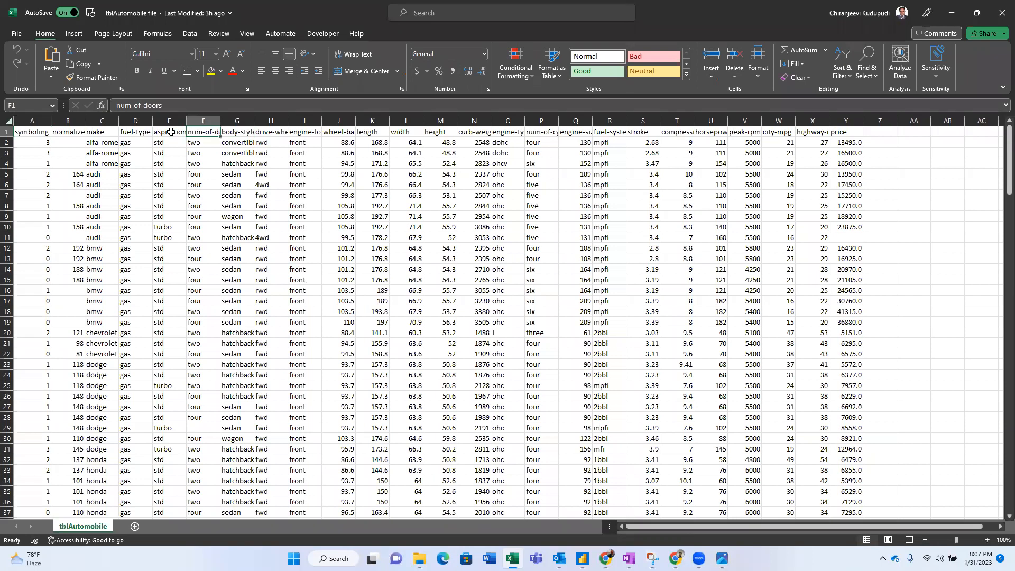
{"action": "key", "text": "Home"}
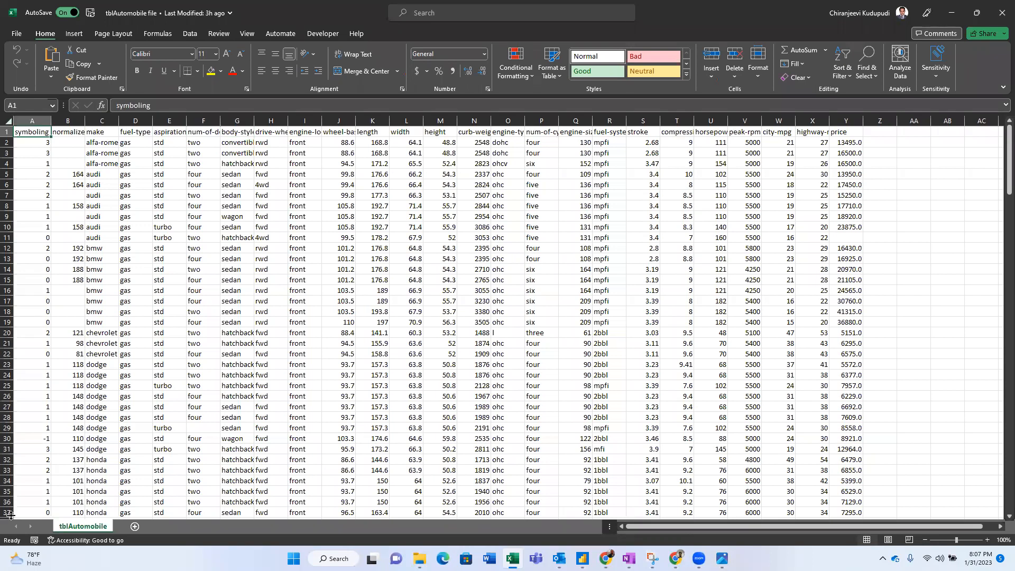
{"action": "key", "text": "ctrl+shift+Right"}
{"action": "key", "text": "ctrl+c"}
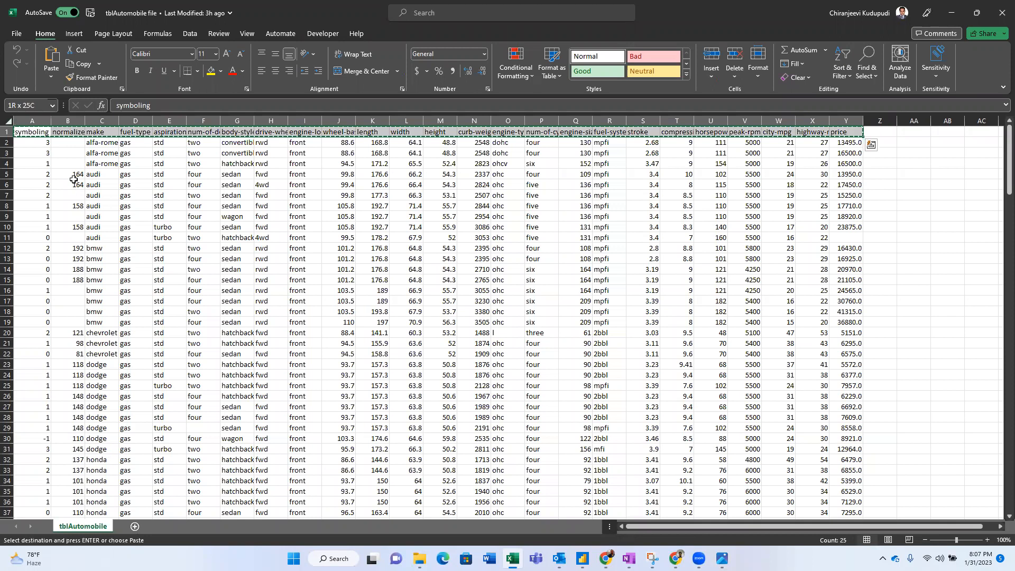
- On a new sheet, paste the headers transposed into B5:B29 and autofit column B
{"action": "left_click", "coordinate": [135, 527]}
{"action": "left_click", "coordinate": [71, 175]}
{"action": "key", "text": "alt+e"}
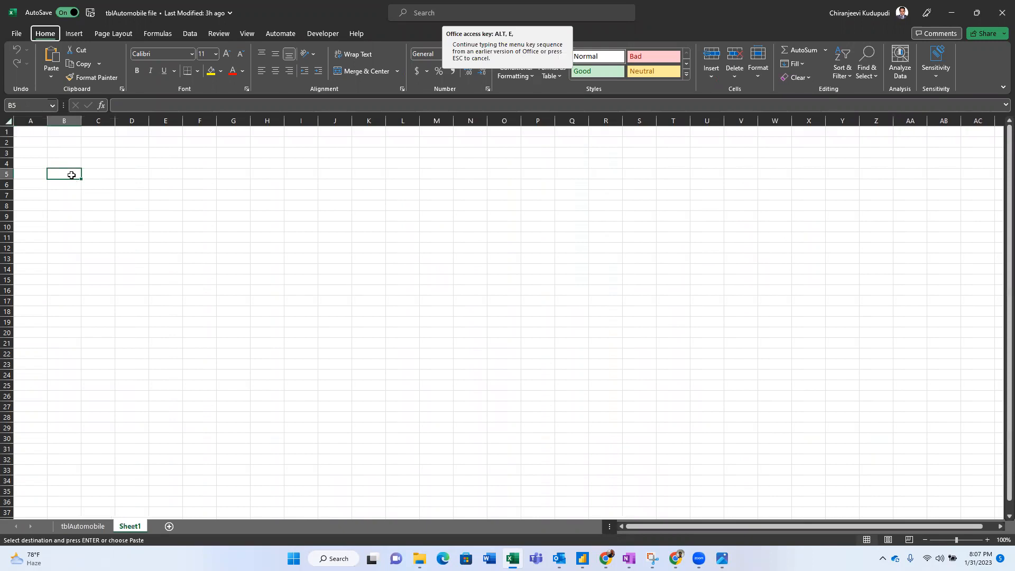
{"action": "key", "text": "s"}
{"action": "key", "text": "e"}
{"action": "key", "text": "Return"}
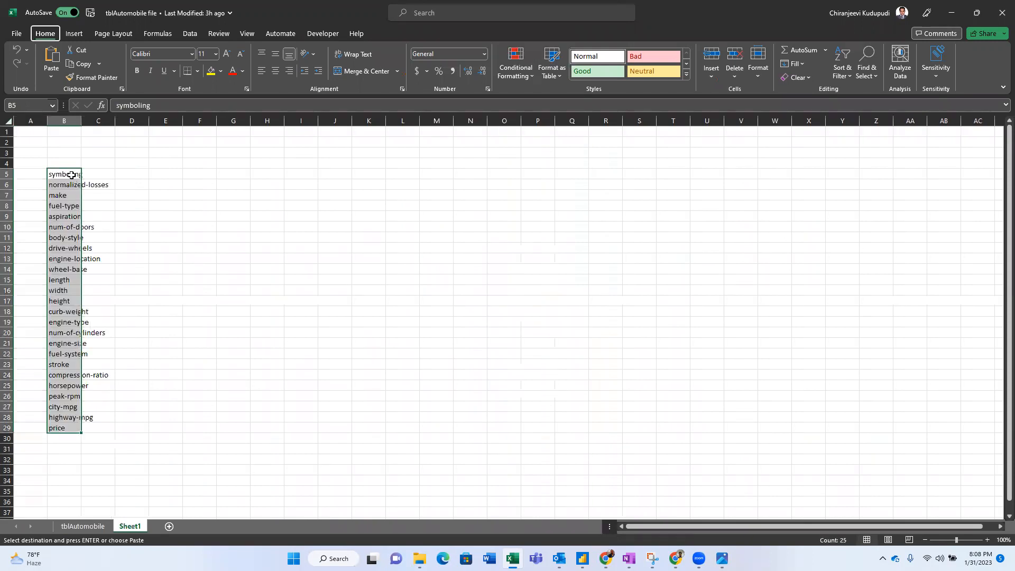
{"action": "left_click", "coordinate": [71, 175]}
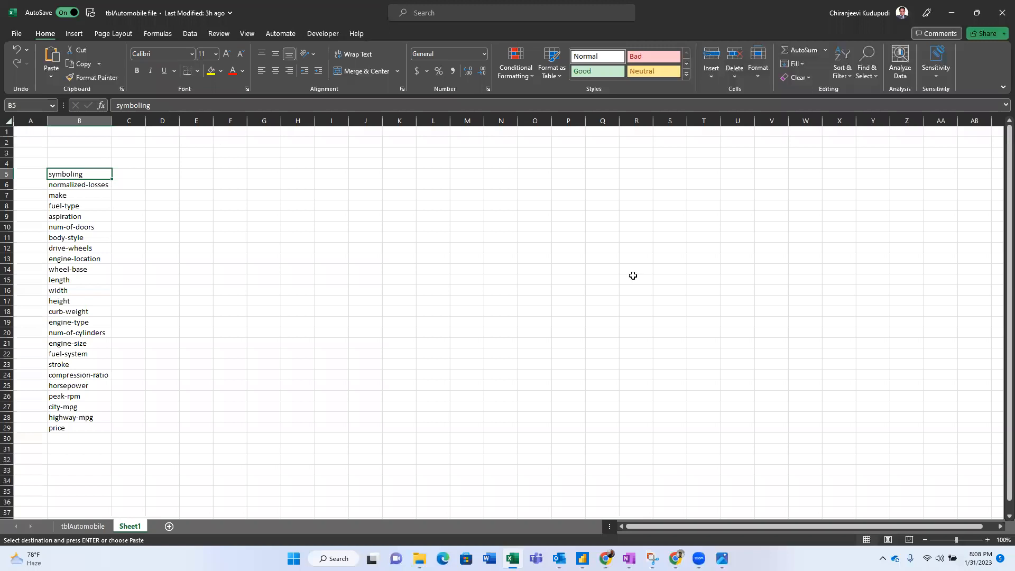
{"action": "key", "text": "Right"}
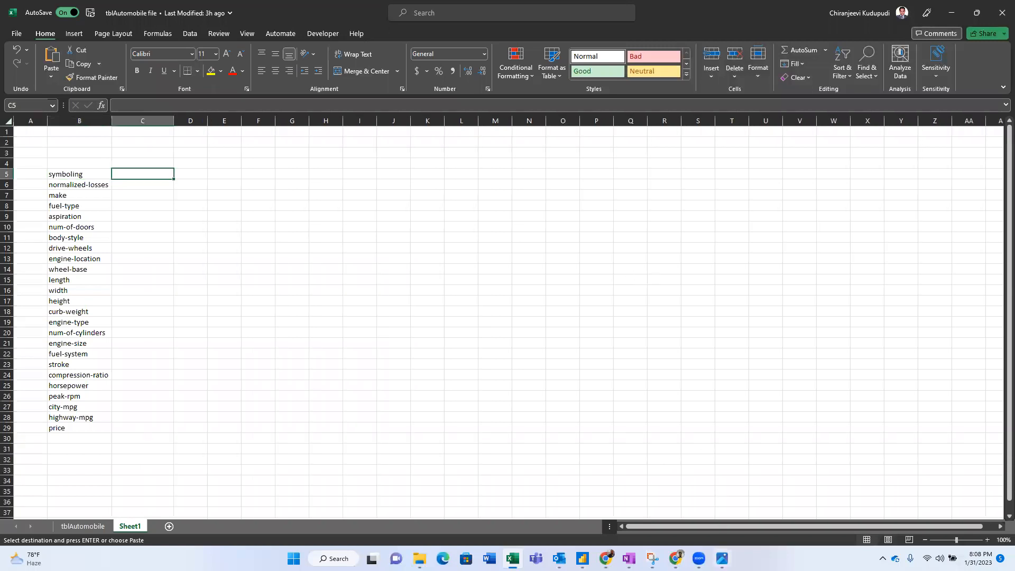
- Recheck the dashboard screenshot and mark 'horse power' in the first requirement
{"action": "left_click", "coordinate": [722, 559]}
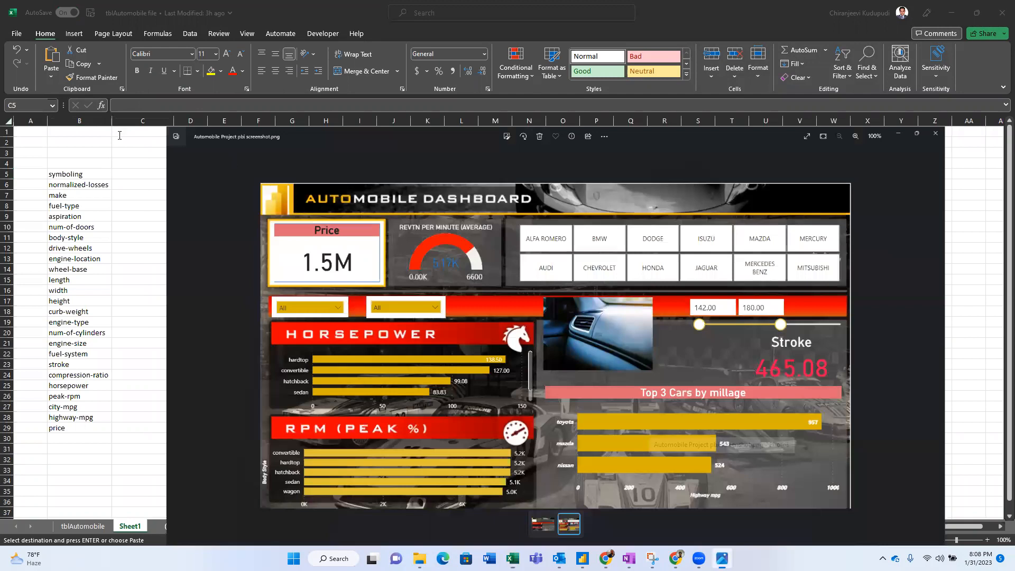
{"action": "key", "text": "alt+Tab"}
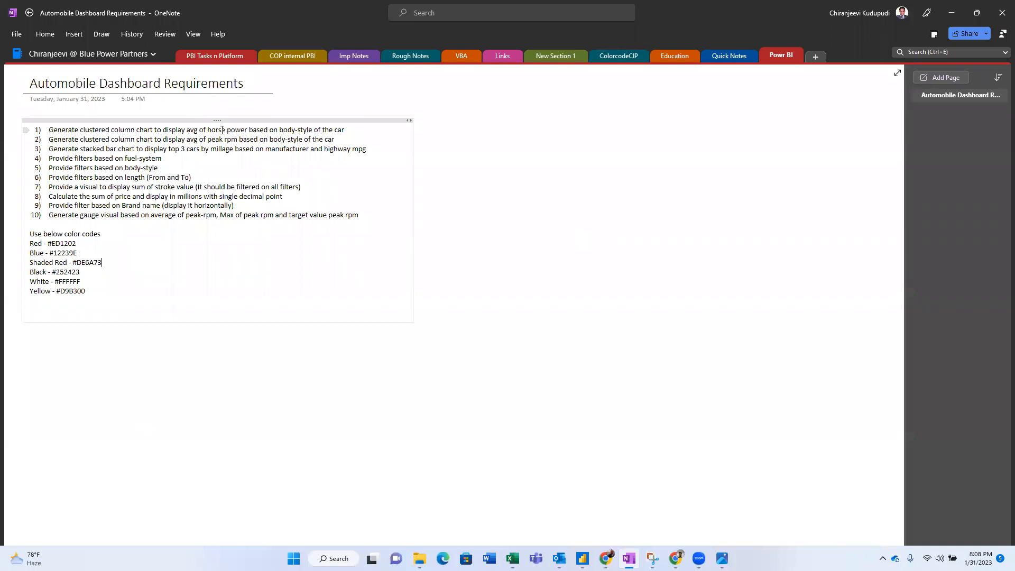
{"action": "left_click_drag", "start_coordinate": [208, 129], "coordinate": [313, 128]}
{"action": "key", "text": "alt+Tab"}
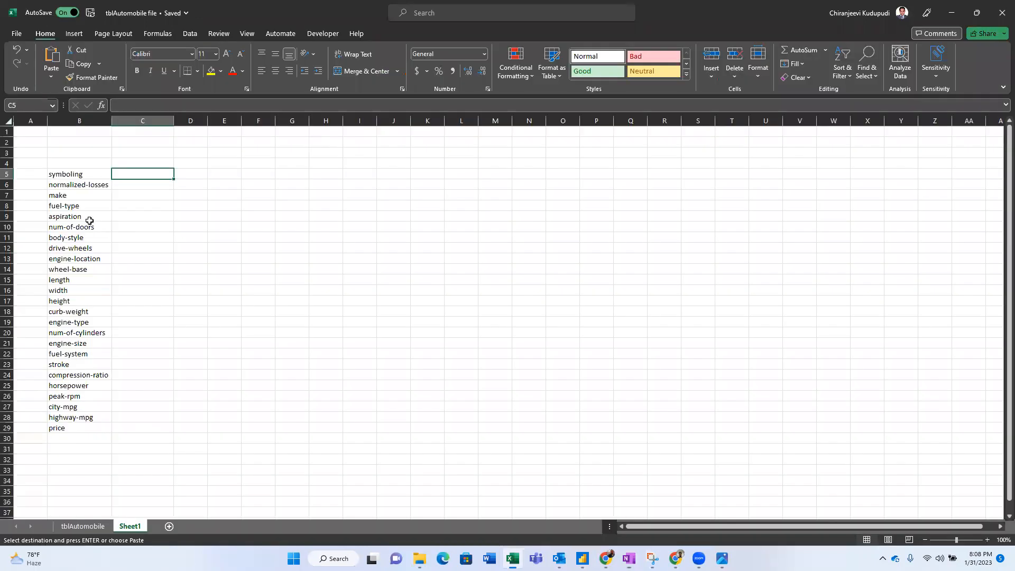
- Head the field list 'Abc', add a filter, and sort it A to Z
{"action": "left_click", "coordinate": [65, 164]}
{"action": "type", "text": "Aspiration"}
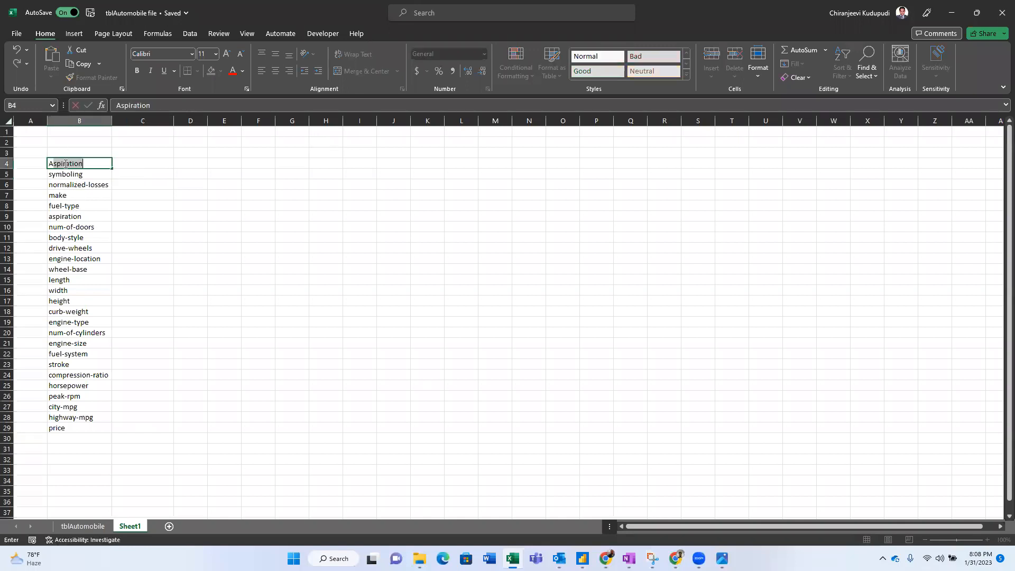
{"action": "type", "text": "bc"}
{"action": "key", "text": "Return"}
{"action": "left_click", "coordinate": [65, 163]}
{"action": "key", "text": "ctrl+shift+l"}
{"action": "key", "text": "alt+Down"}
{"action": "key", "text": "Return"}
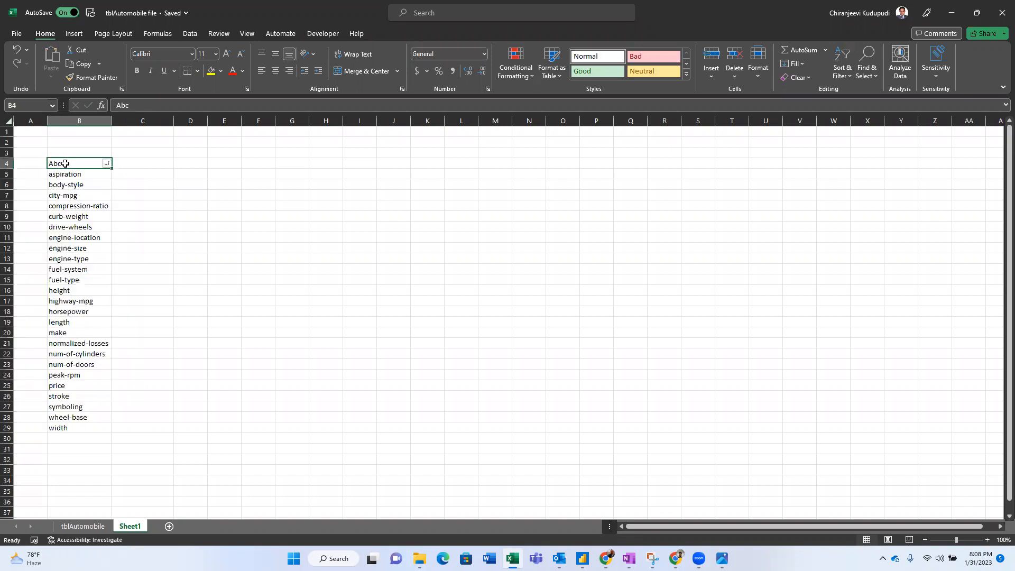
{"action": "key", "text": "Down"}
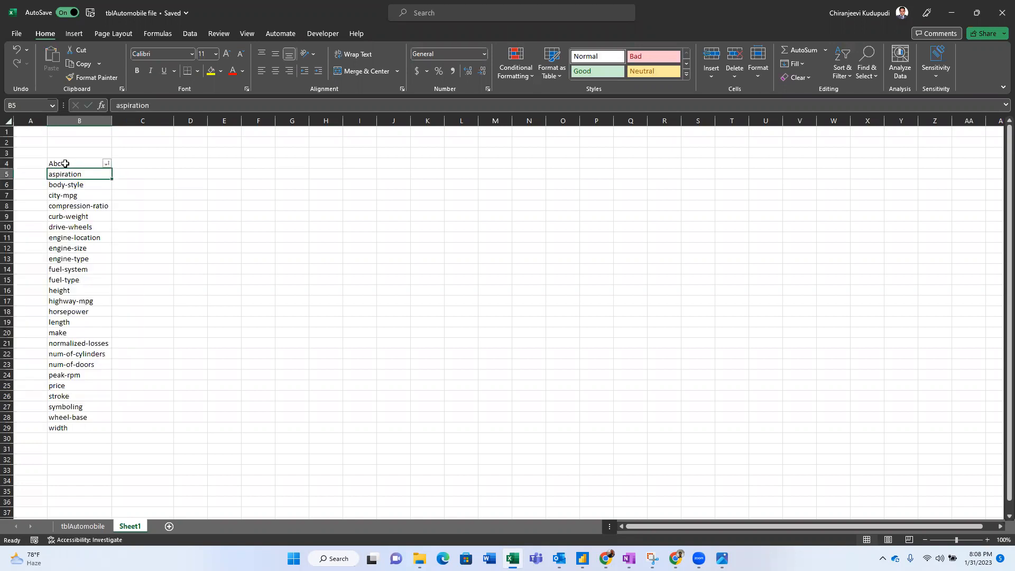
- Fill the body-style and horsepower field names yellow
{"action": "left_click", "coordinate": [83, 183]}
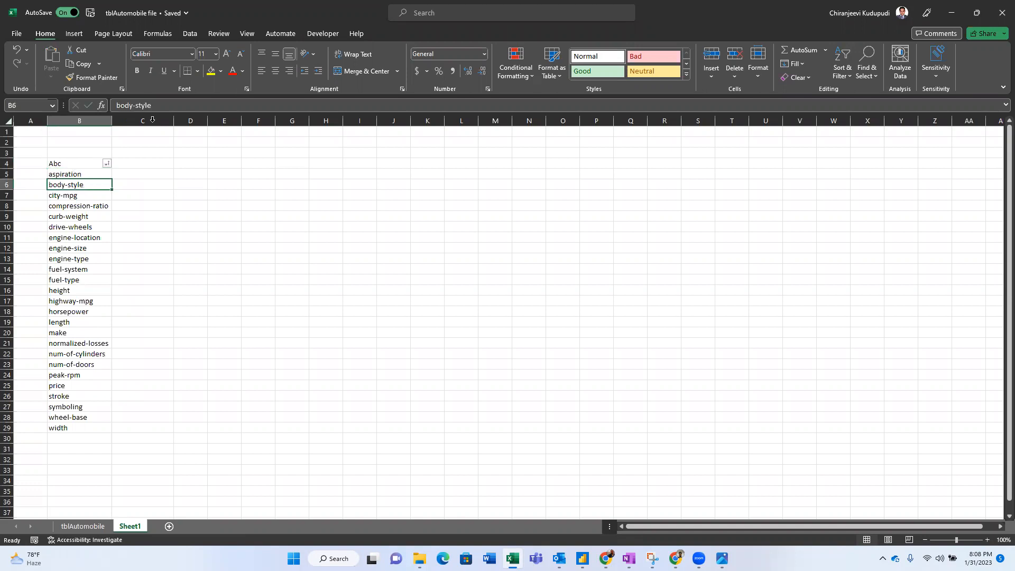
{"action": "left_click", "coordinate": [211, 73]}
{"action": "key", "text": "alt+F11"}
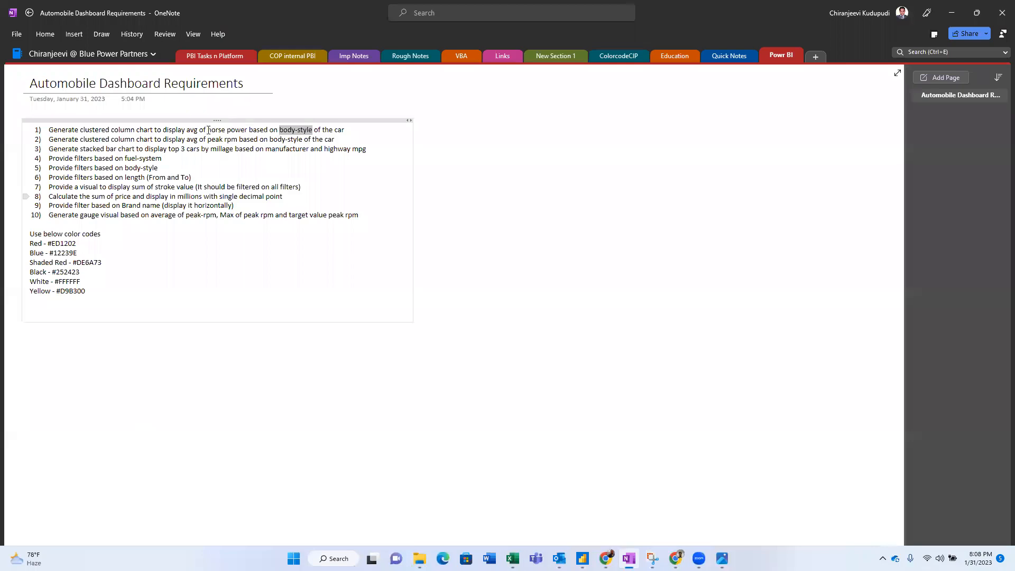
{"action": "key", "text": "alt+Tab"}
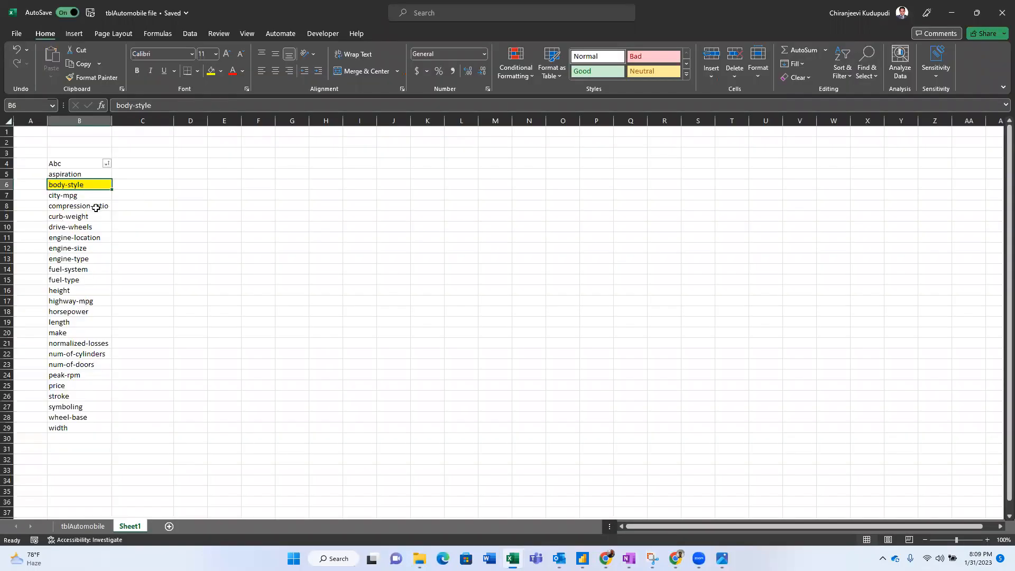
{"action": "left_click", "coordinate": [74, 313]}
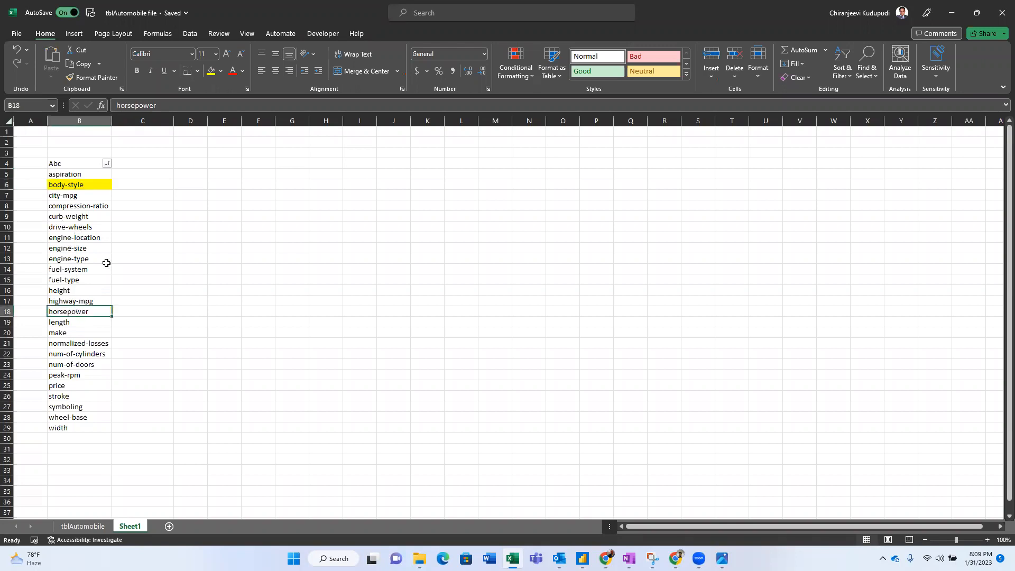
{"action": "left_click", "coordinate": [210, 76]}
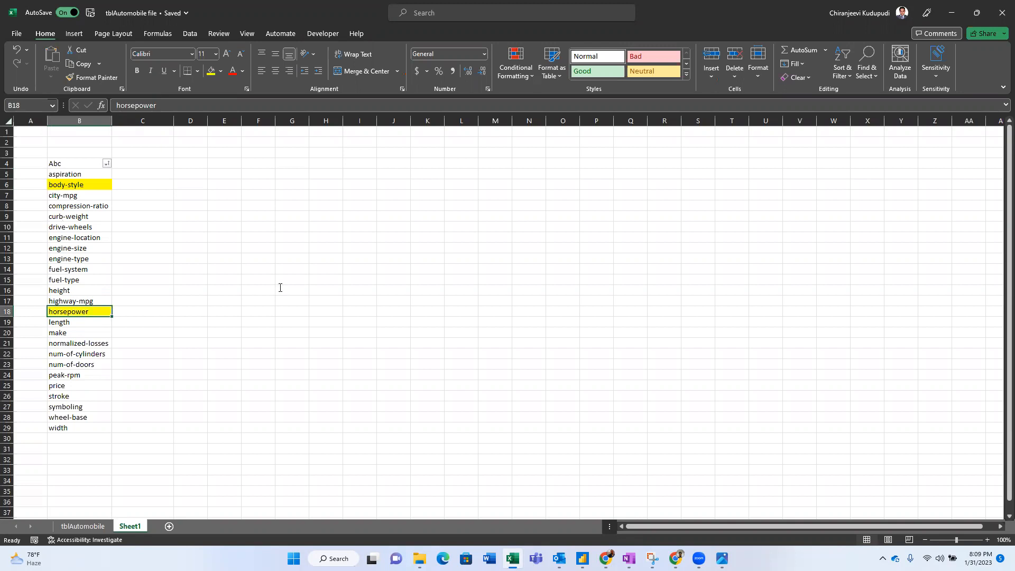
- Mark 'peak rpm' in requirement 2 and fill the peak-rpm field yellow
{"action": "key", "text": "alt+Tab"}
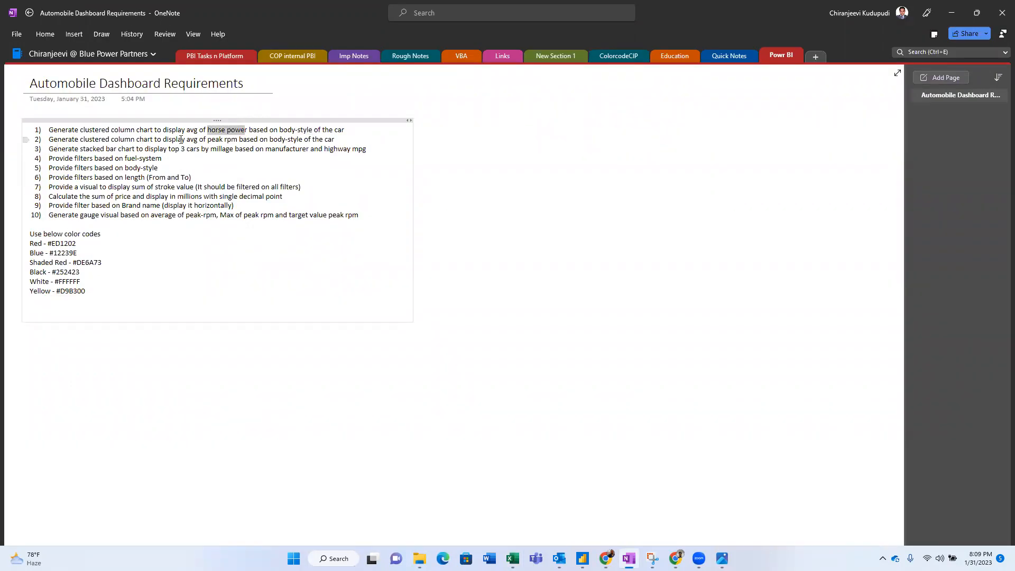
{"action": "left_click", "coordinate": [254, 140]}
{"action": "left_click_drag", "start_coordinate": [209, 139], "coordinate": [237, 139]}
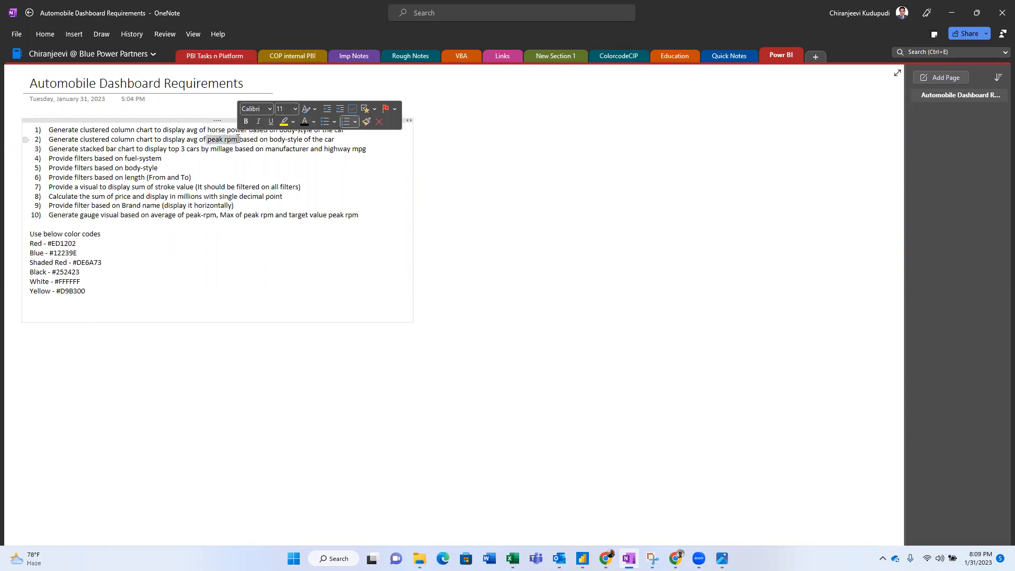
{"action": "key", "text": "alt+Tab"}
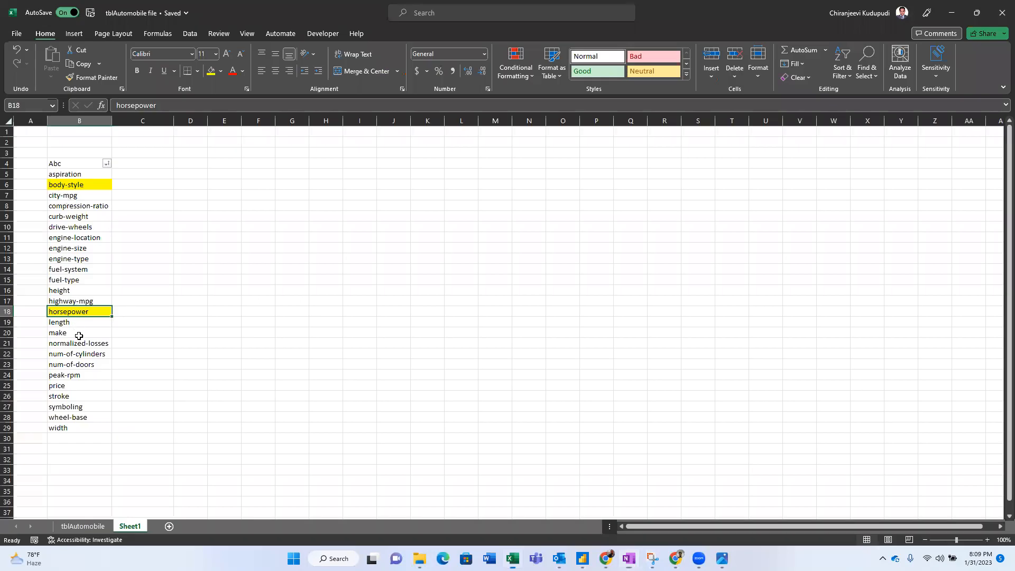
{"action": "left_click", "coordinate": [80, 375]}
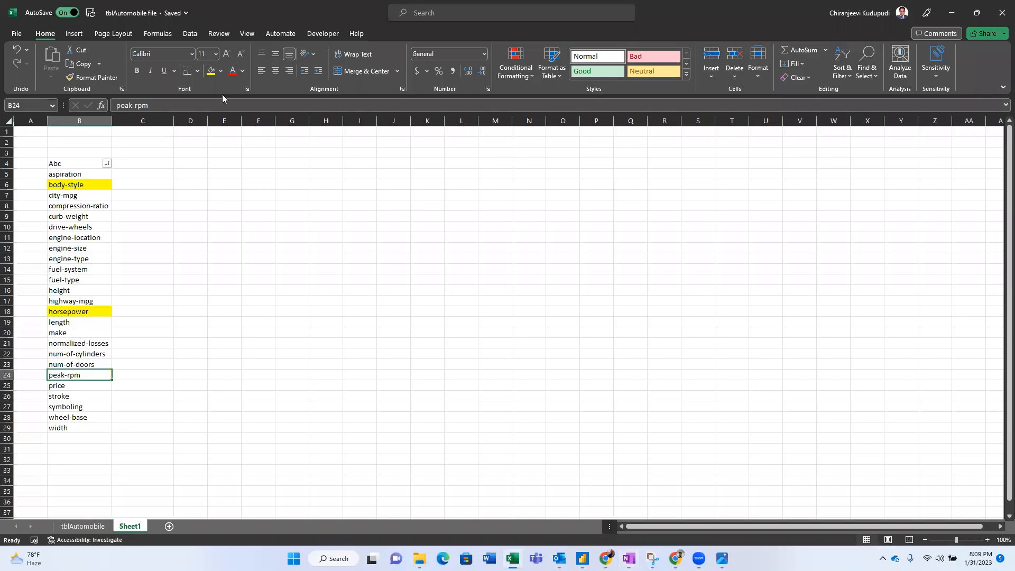
{"action": "left_click", "coordinate": [212, 74]}
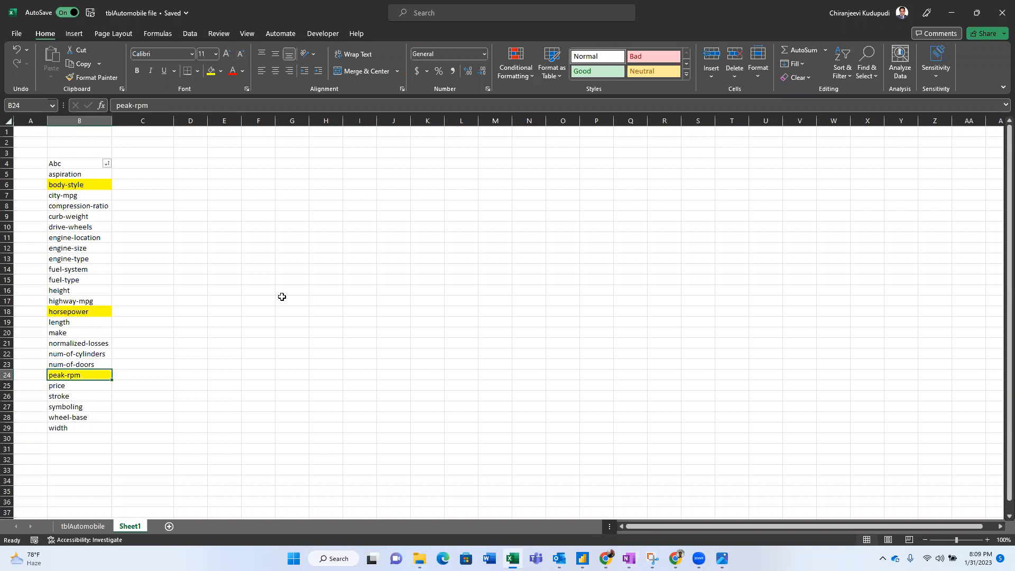
- Mark body-style in requirement 2 and fill the highway-mpg field yellow
{"action": "key", "text": "alt+Tab"}
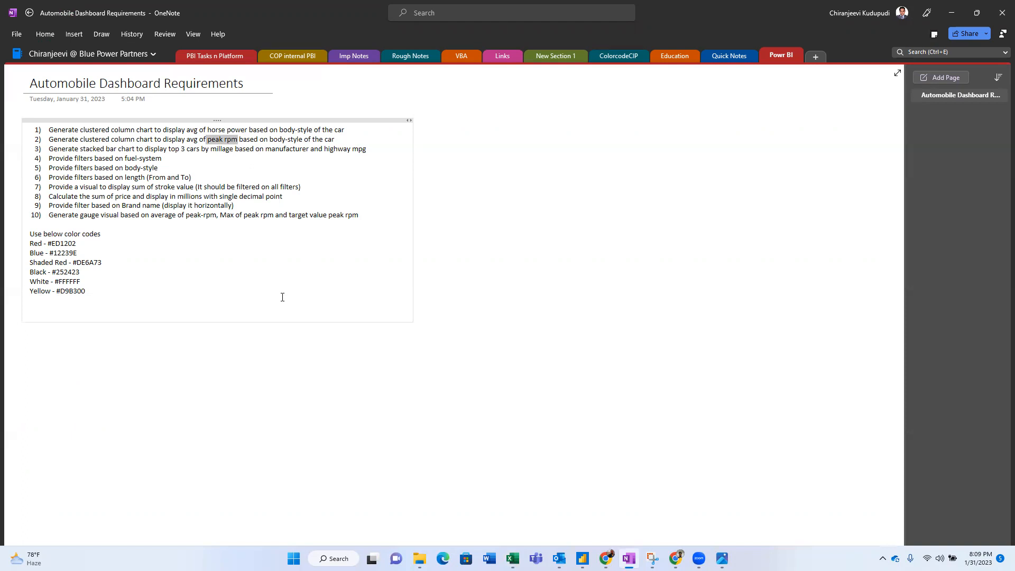
{"action": "key", "text": "alt+Tab"}
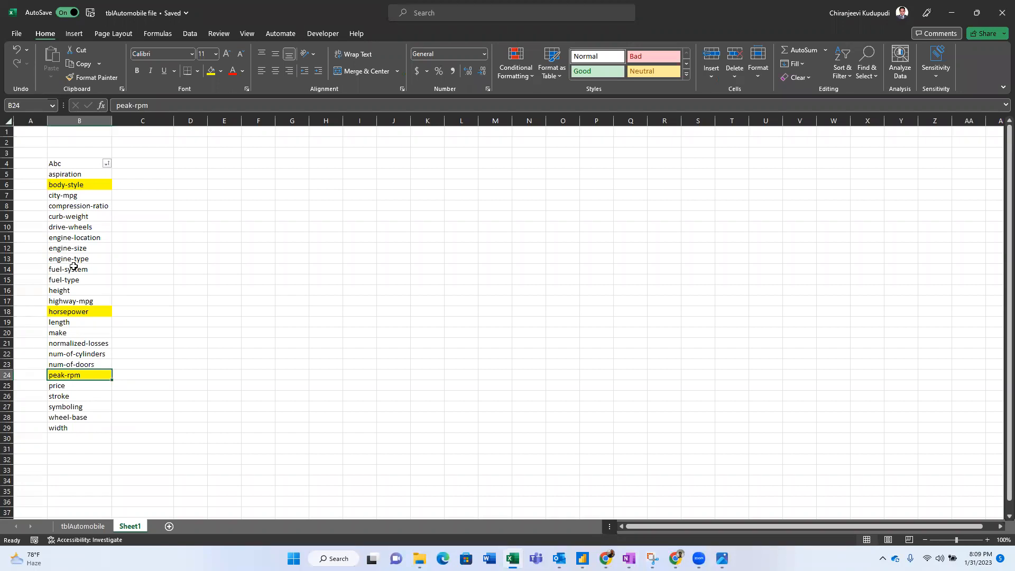
{"action": "key", "text": "alt+Tab"}
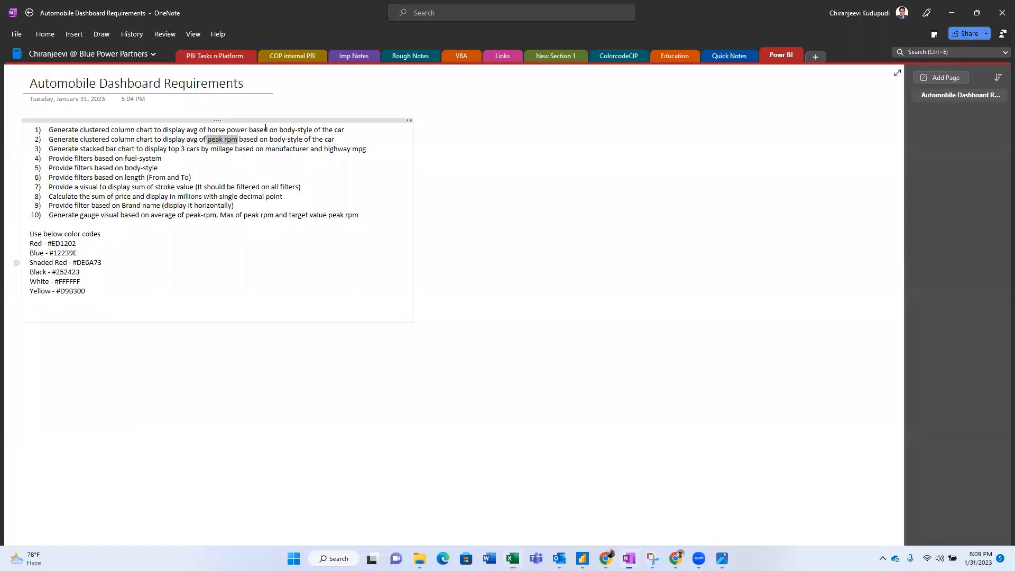
{"action": "double_click", "coordinate": [302, 139]}
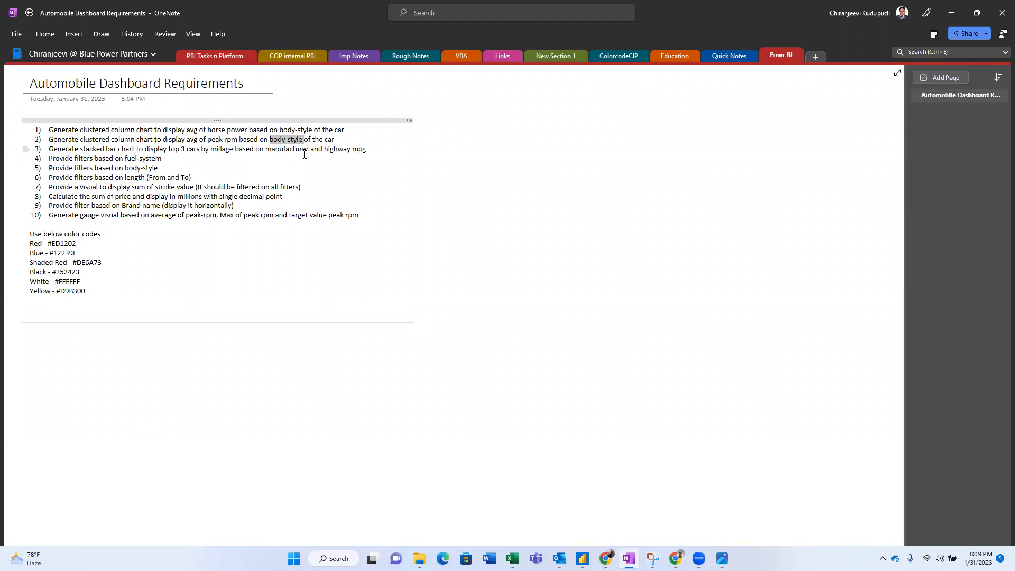
{"action": "key", "text": "alt+Tab"}
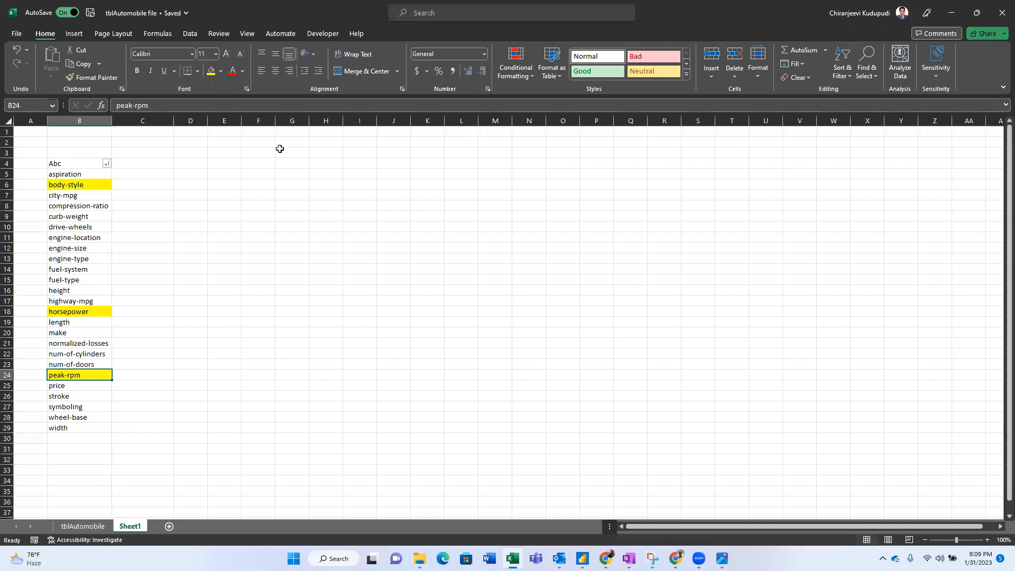
{"action": "key", "text": "Up"}
{"action": "key", "text": "Up"}
{"action": "key", "text": "Up"}
{"action": "key", "text": "Up"}
{"action": "key", "text": "Up"}
{"action": "key", "text": "Up"}
{"action": "key", "text": "Up"}
{"action": "key", "text": "Up"}
{"action": "key", "text": "Up"}
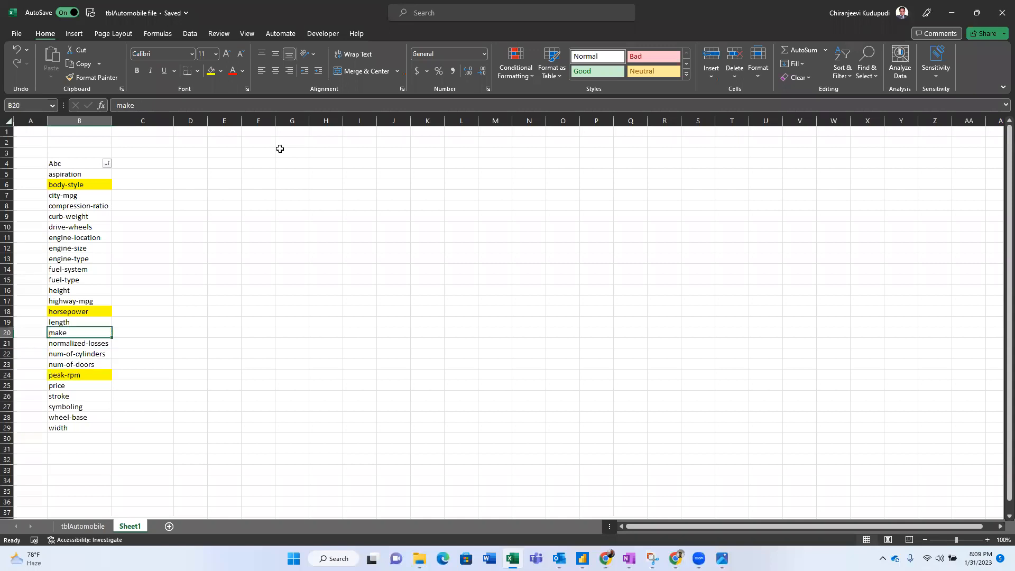
{"action": "key", "text": "Down"}
{"action": "key", "text": "Down"}
{"action": "key", "text": "Down"}
{"action": "key", "text": "Down"}
{"action": "key", "text": "Down"}
{"action": "key", "text": "Up"}
{"action": "key", "text": "Up"}
{"action": "key", "text": "Up"}
{"action": "key", "text": "Up"}
{"action": "key", "text": "Up"}
{"action": "key", "text": "Up"}
{"action": "key", "text": "Up"}
{"action": "key", "text": "Up"}
{"action": "key", "text": "Up"}
{"action": "key", "text": "Up"}
{"action": "key", "text": "Down"}
{"action": "key", "text": "Down"}
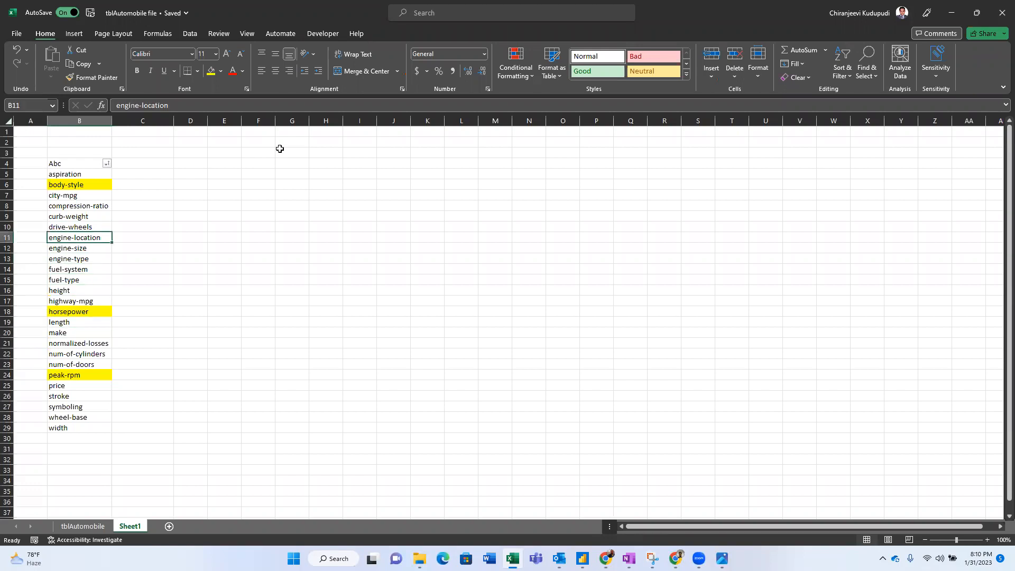
{"action": "left_click", "coordinate": [79, 301]}
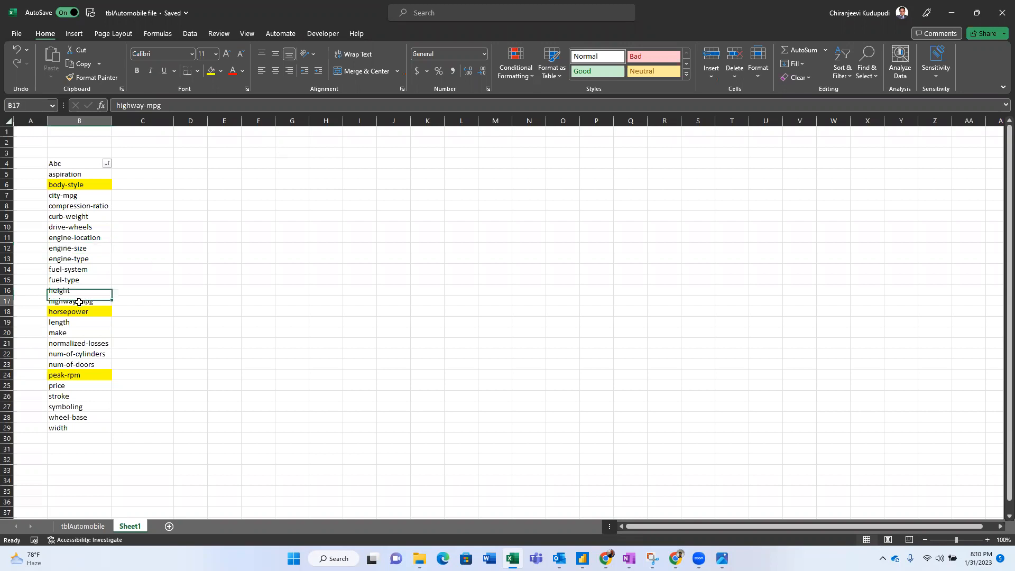
{"action": "left_click", "coordinate": [211, 72]}
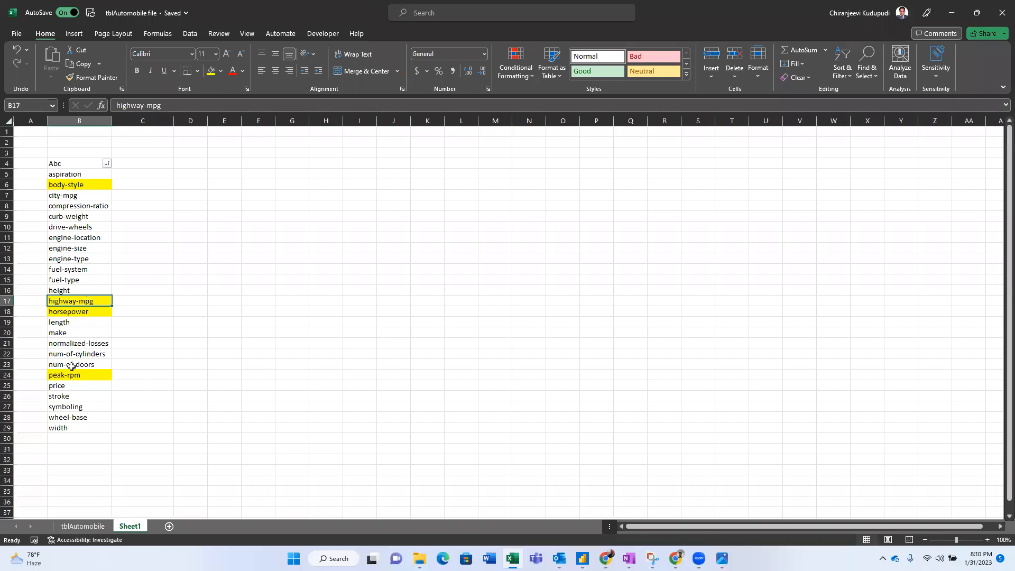
- Select make, then check the tblAutomobile data, autofitting body-style column G
{"action": "left_click", "coordinate": [71, 333]}
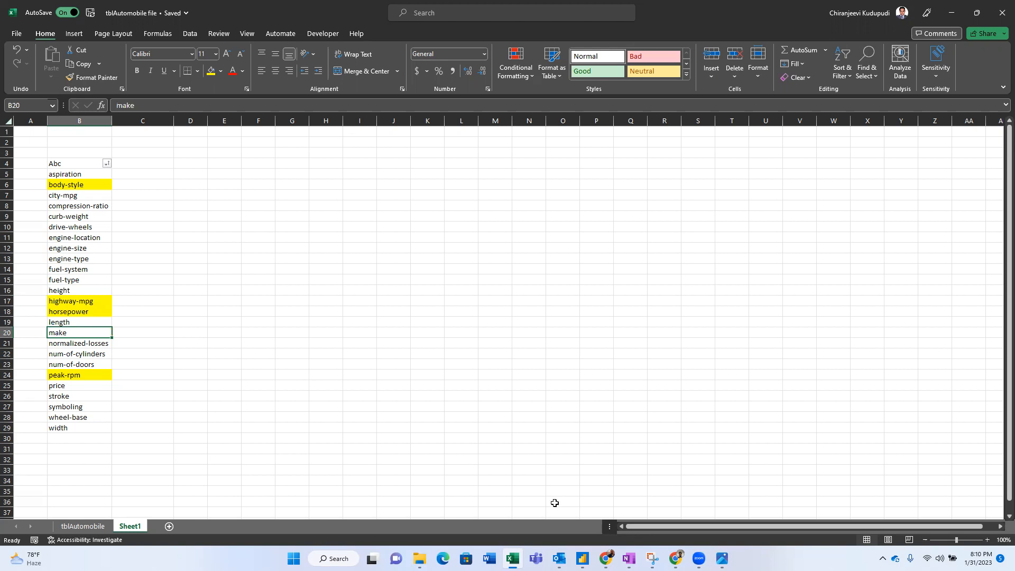
{"action": "key", "text": "alt+Tab"}
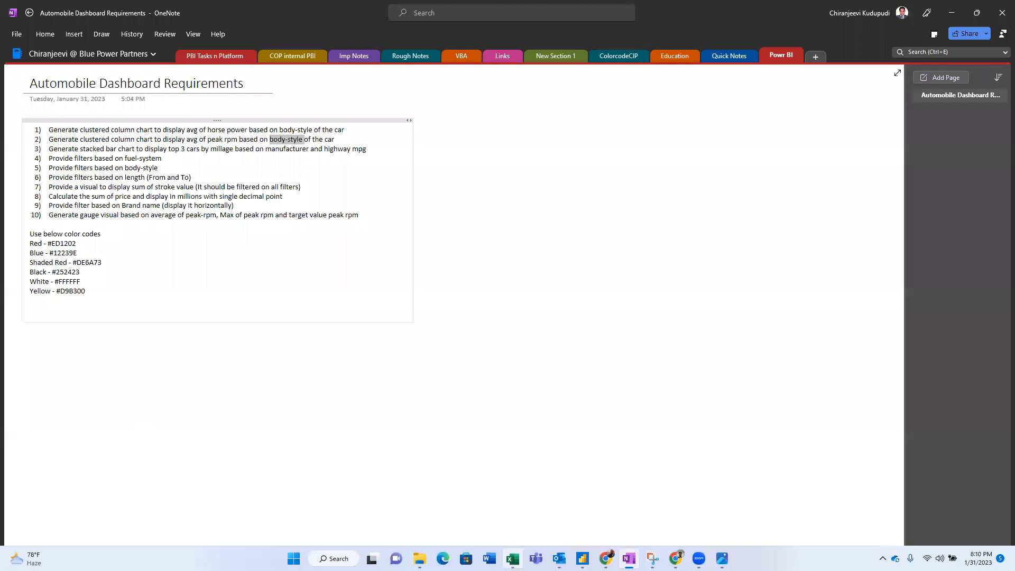
{"action": "key", "text": "alt+Tab"}
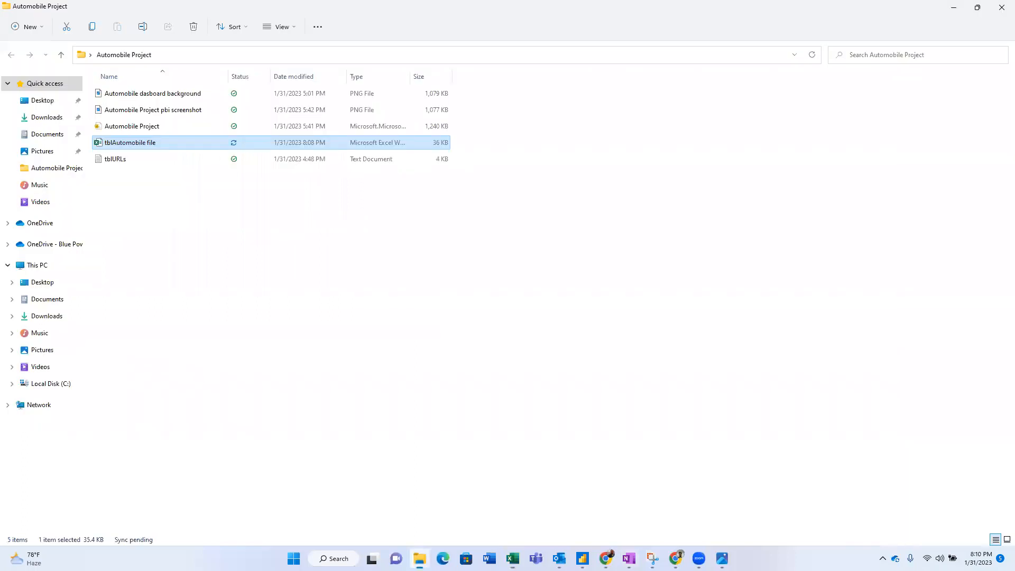
{"action": "double_click", "coordinate": [143, 143]}
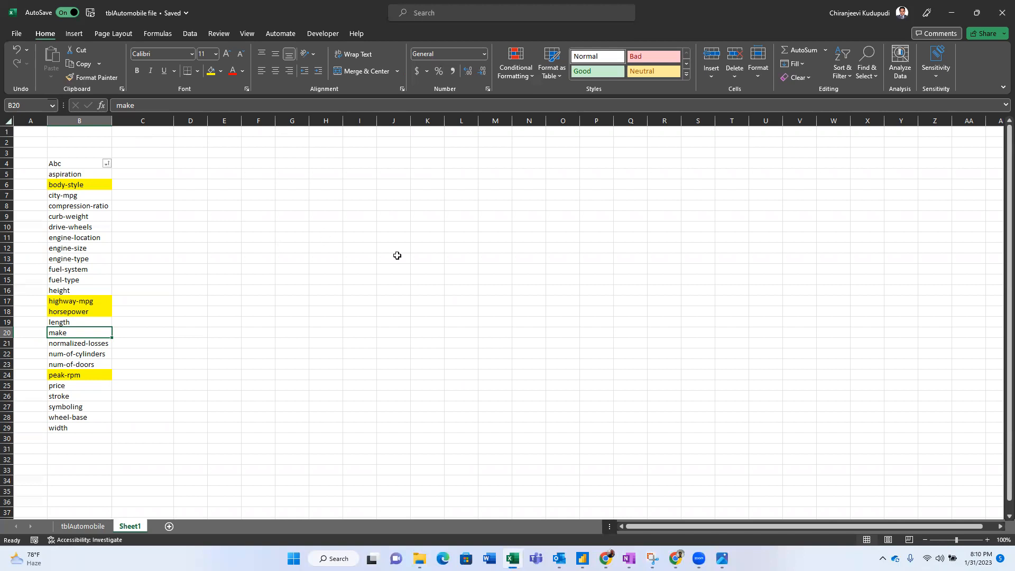
{"action": "left_click", "coordinate": [72, 526]}
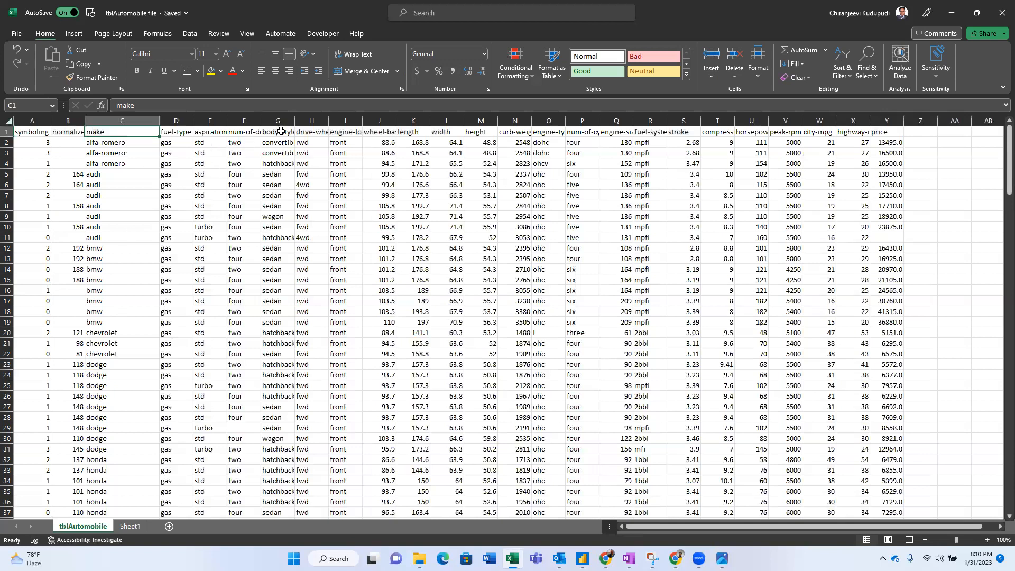
{"action": "double_click", "coordinate": [310, 121]}
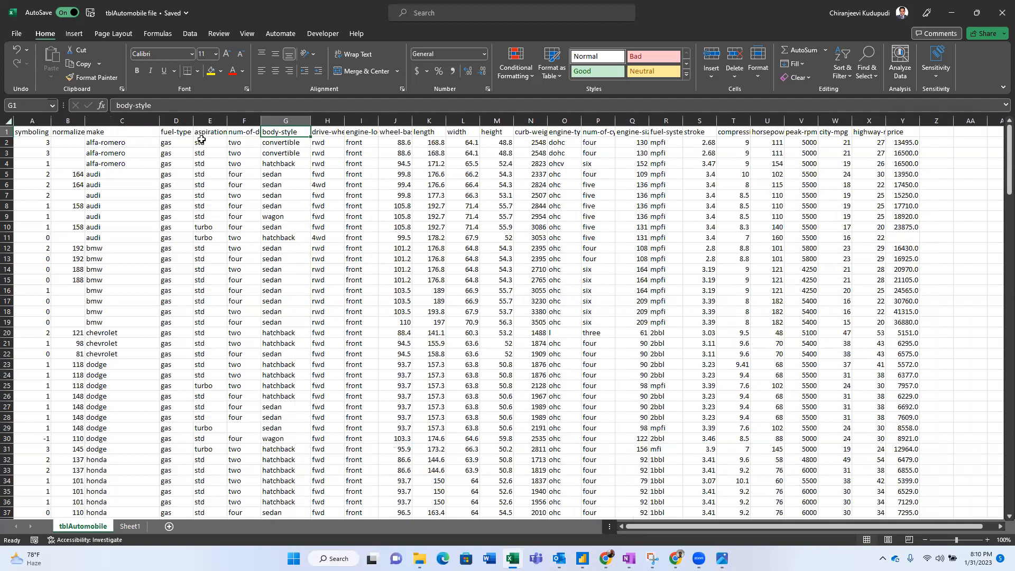
{"action": "left_click", "coordinate": [109, 132]}
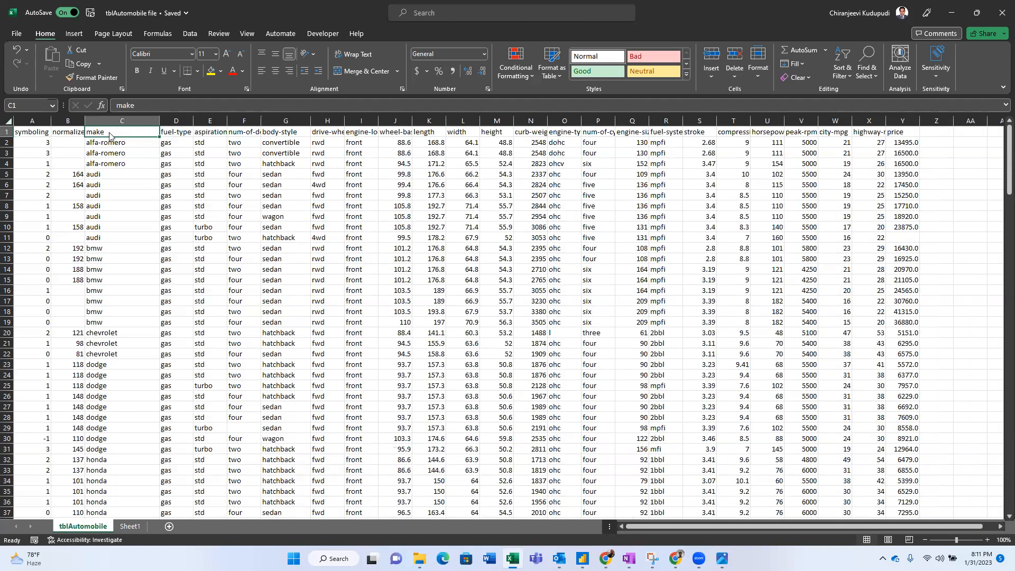
{"action": "key", "text": "alt+Tab"}
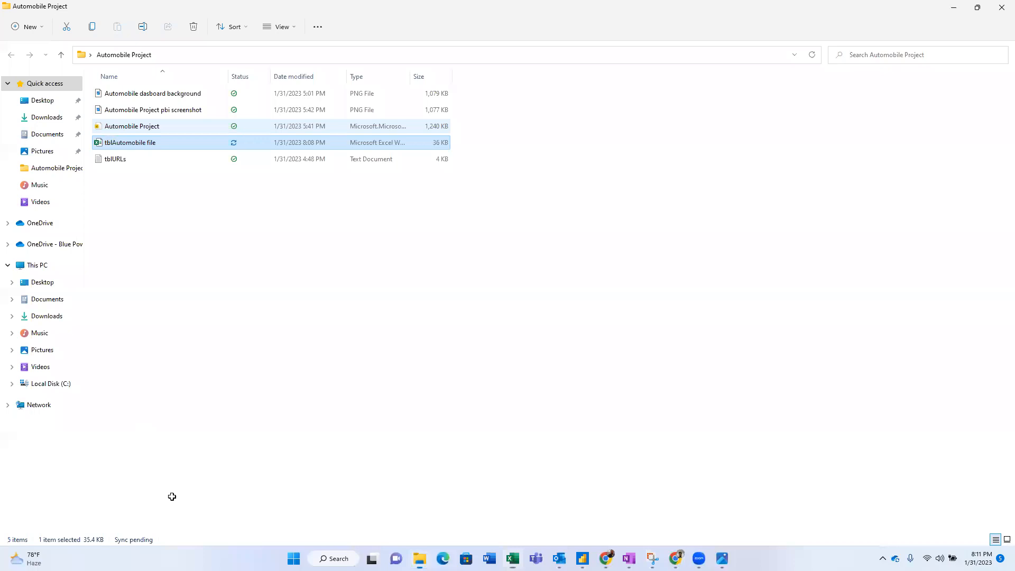
{"action": "key", "text": "alt+Tab"}
{"action": "left_click", "coordinate": [130, 526]}
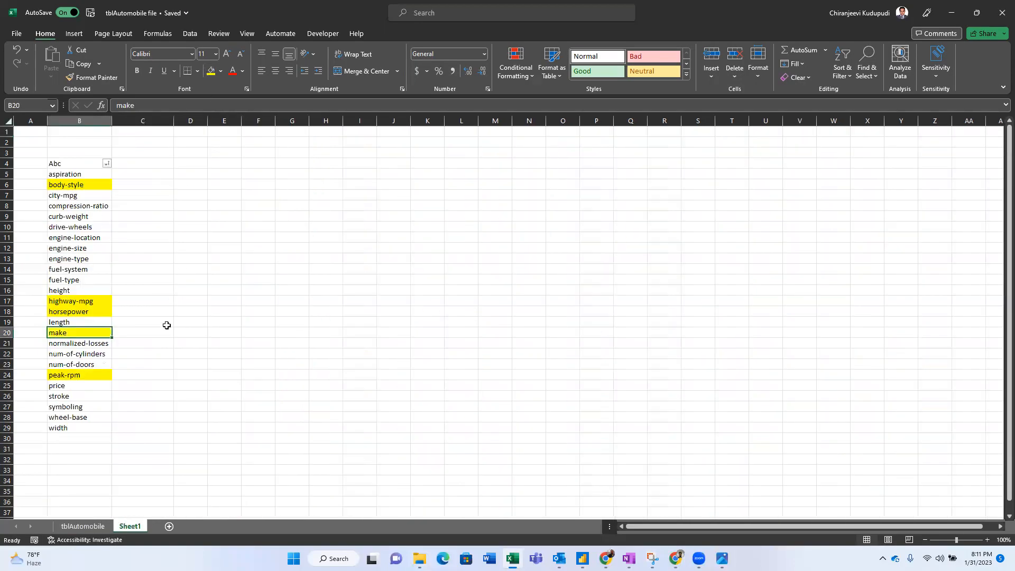
- Post the comment 'It is manufacturer column' on the make cell B20
{"action": "right_click", "coordinate": [88, 335]}
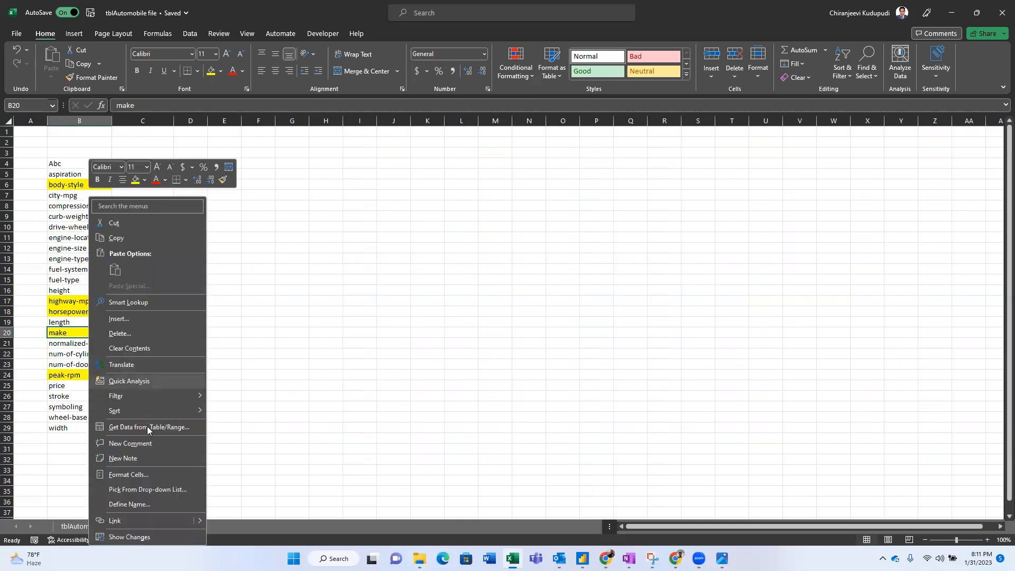
{"action": "left_click", "coordinate": [149, 443]}
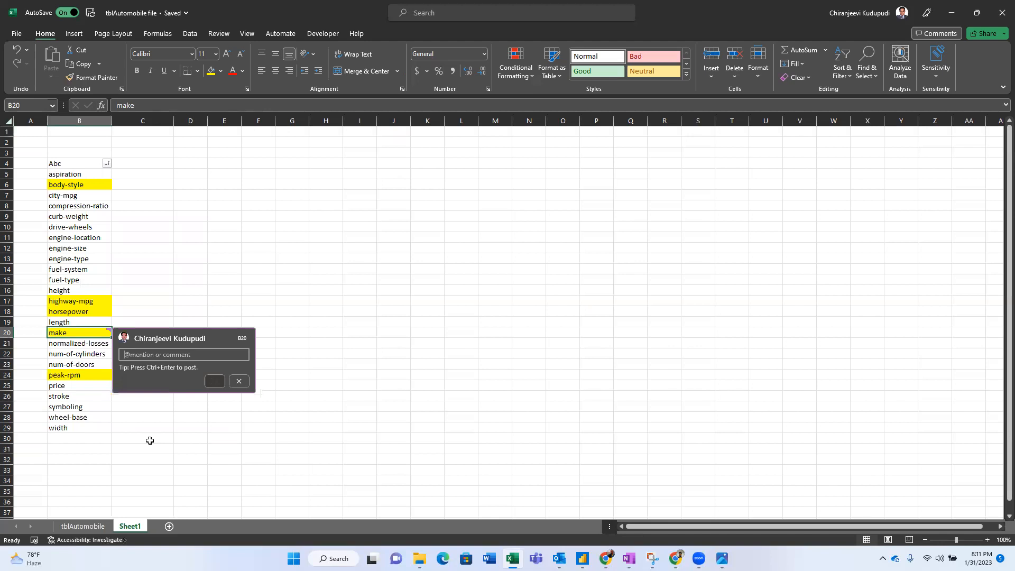
{"action": "type", "text": "It is manufacturer colu"}
{"action": "left_click", "coordinate": [214, 381]}
{"action": "left_click", "coordinate": [167, 428]}
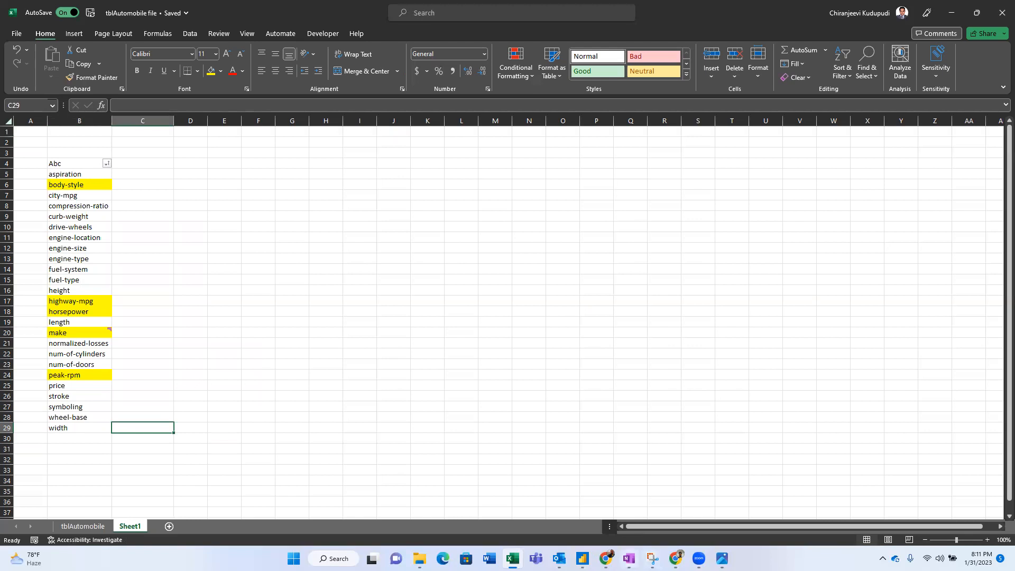
- Fill the fuel-system, length and stroke field names yellow per the requirements
{"action": "left_click", "coordinate": [628, 559]}
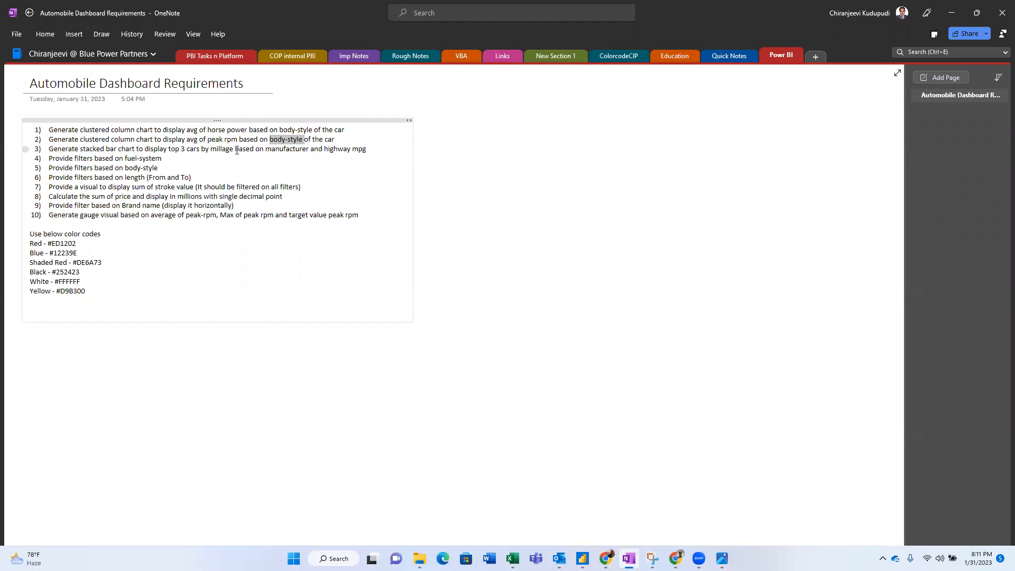
{"action": "left_click", "coordinate": [292, 149]}
{"action": "key", "text": "alt+Tab"}
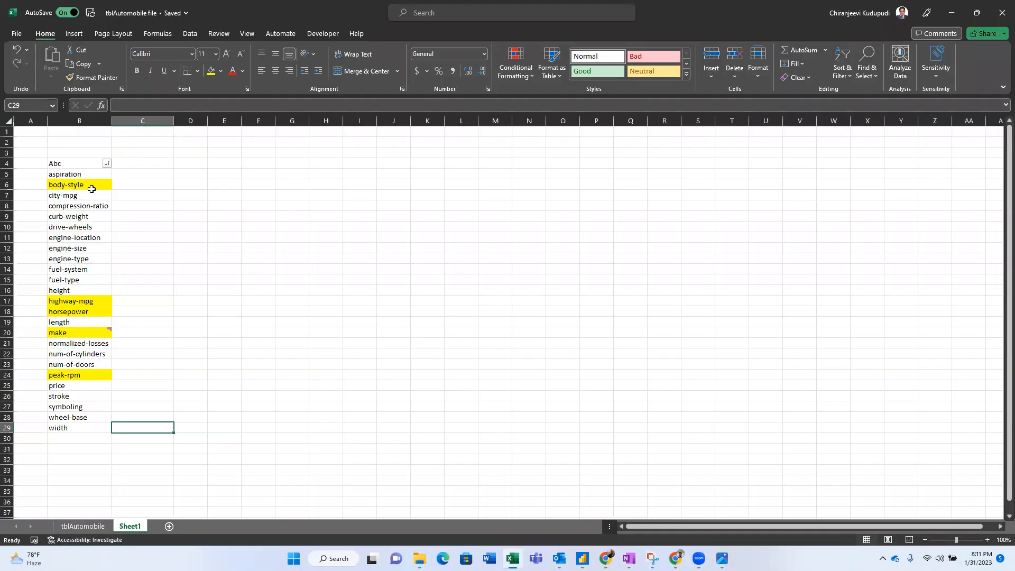
{"action": "left_click", "coordinate": [74, 268]}
{"action": "left_click", "coordinate": [211, 71]}
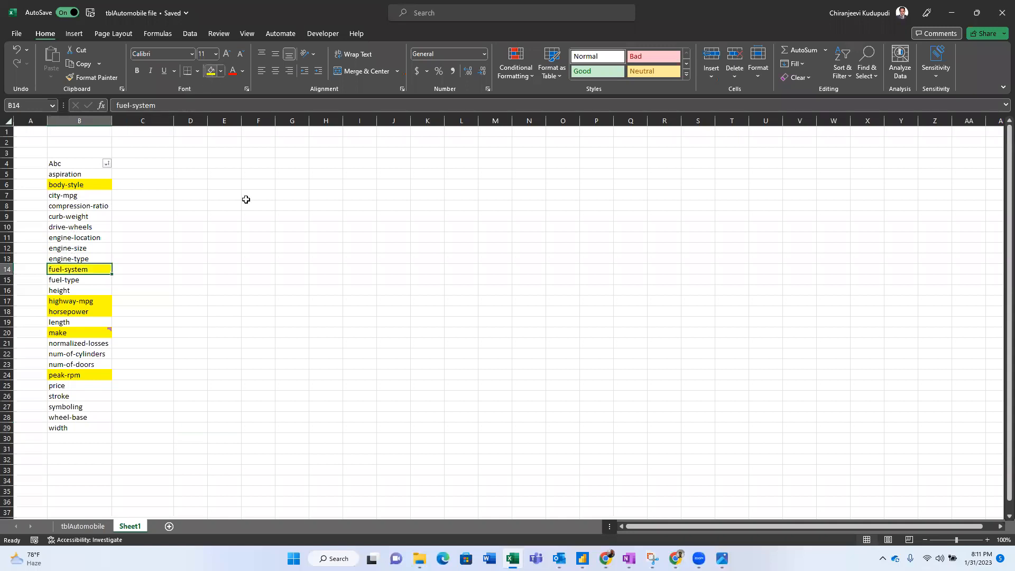
{"action": "key", "text": "alt+Tab"}
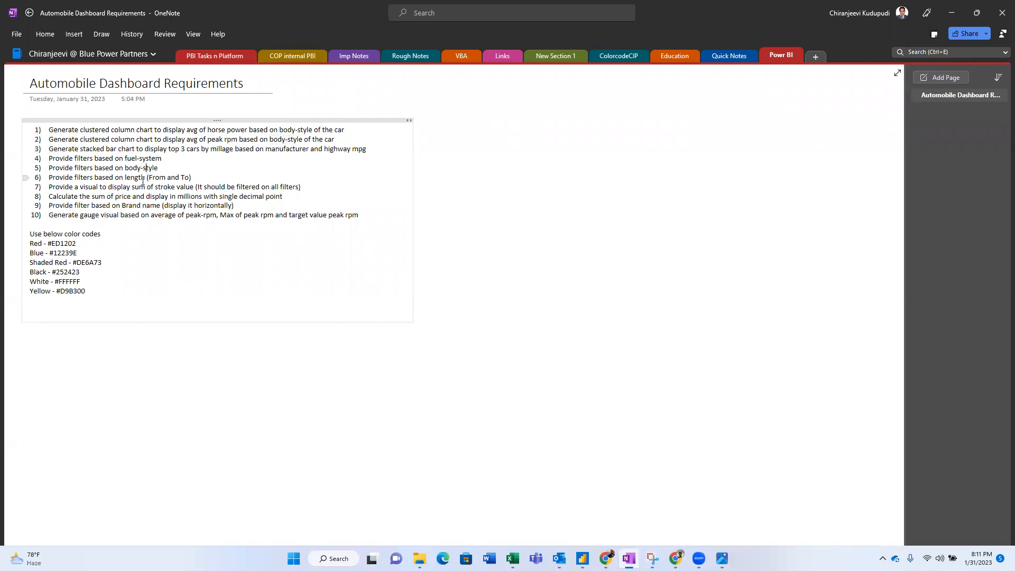
{"action": "key", "text": "alt+Tab"}
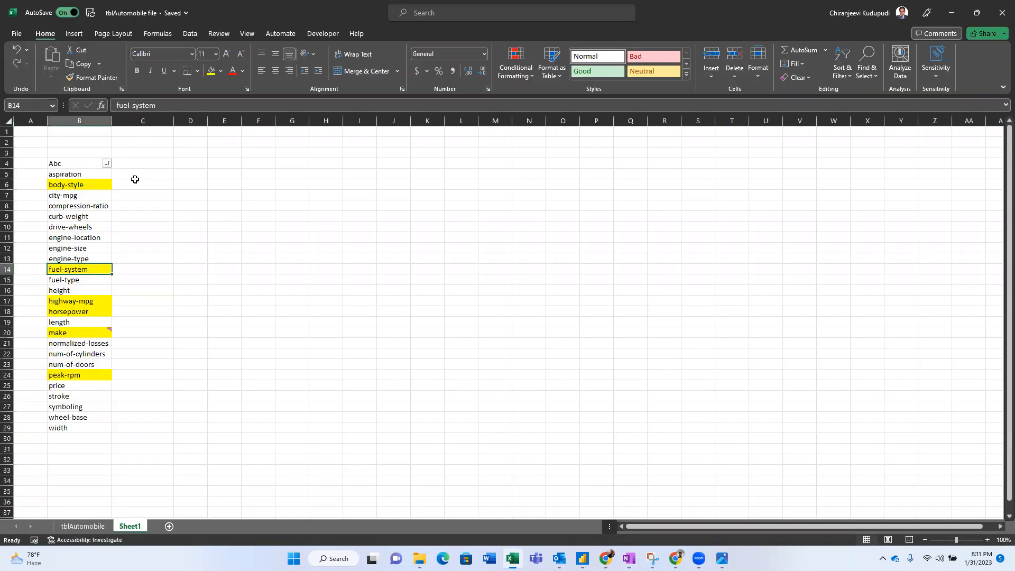
{"action": "left_click", "coordinate": [62, 323]}
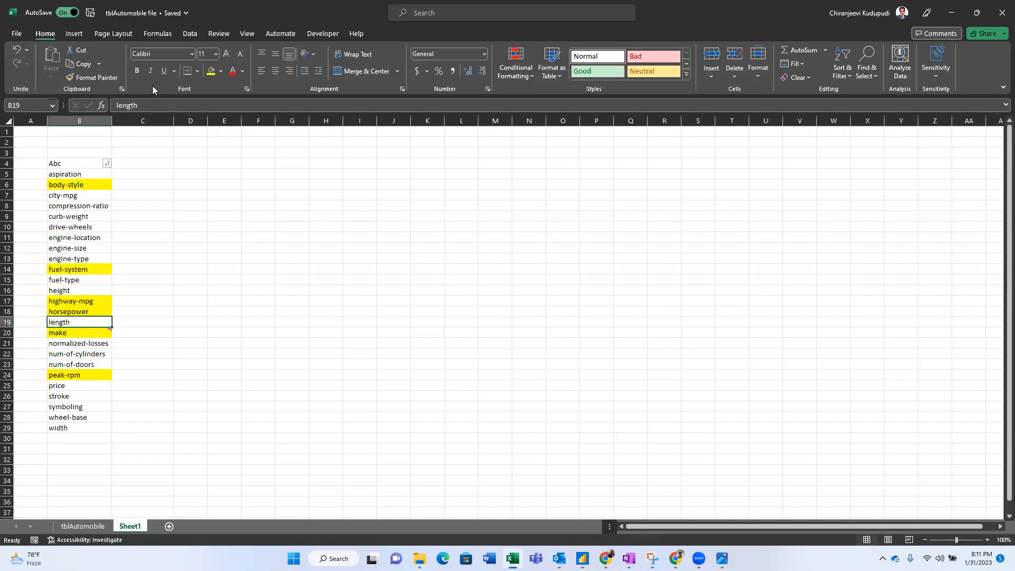
{"action": "left_click", "coordinate": [212, 72]}
{"action": "key", "text": "alt+Tab"}
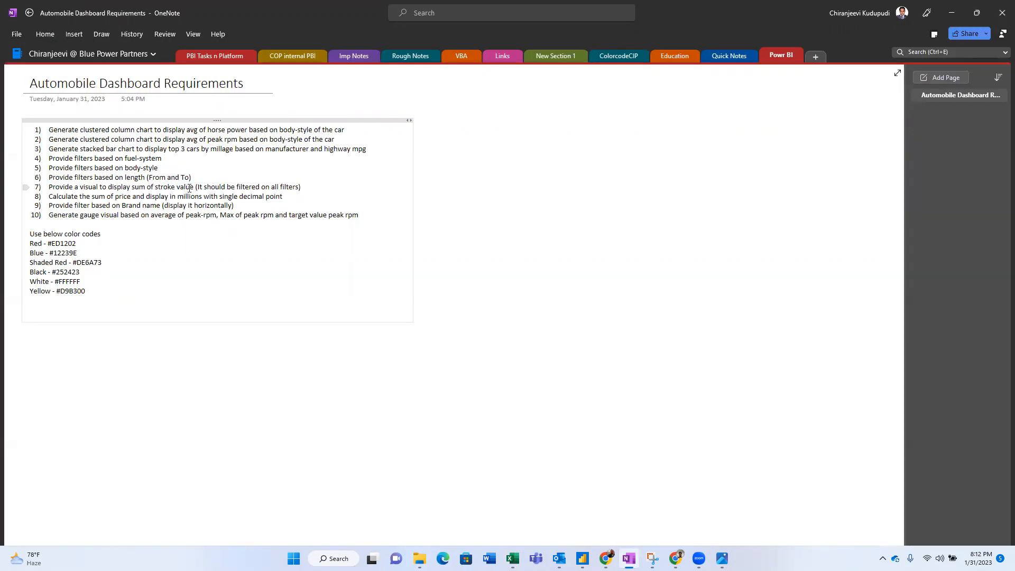
{"action": "key", "text": "alt+Tab"}
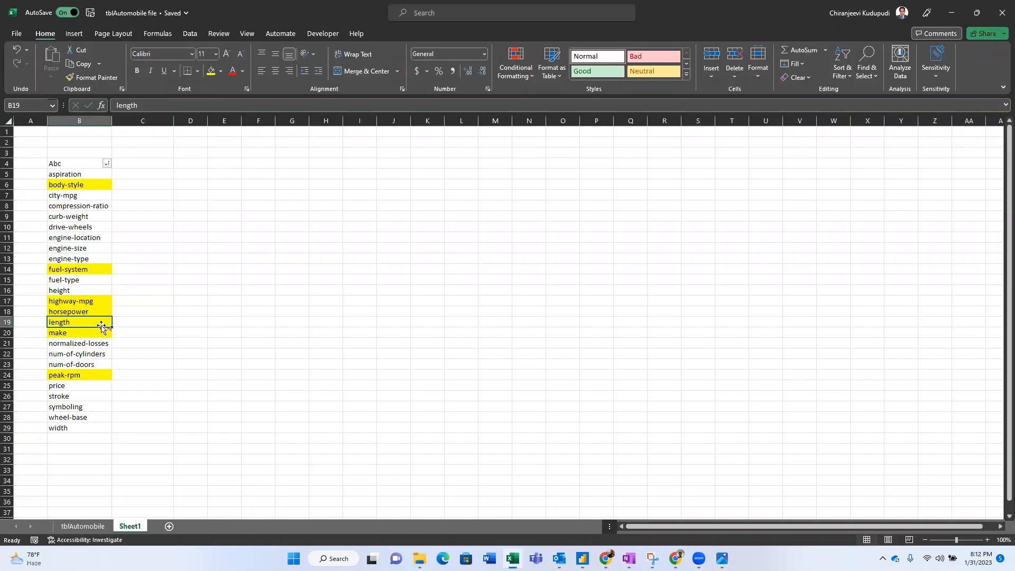
{"action": "left_click", "coordinate": [79, 396]}
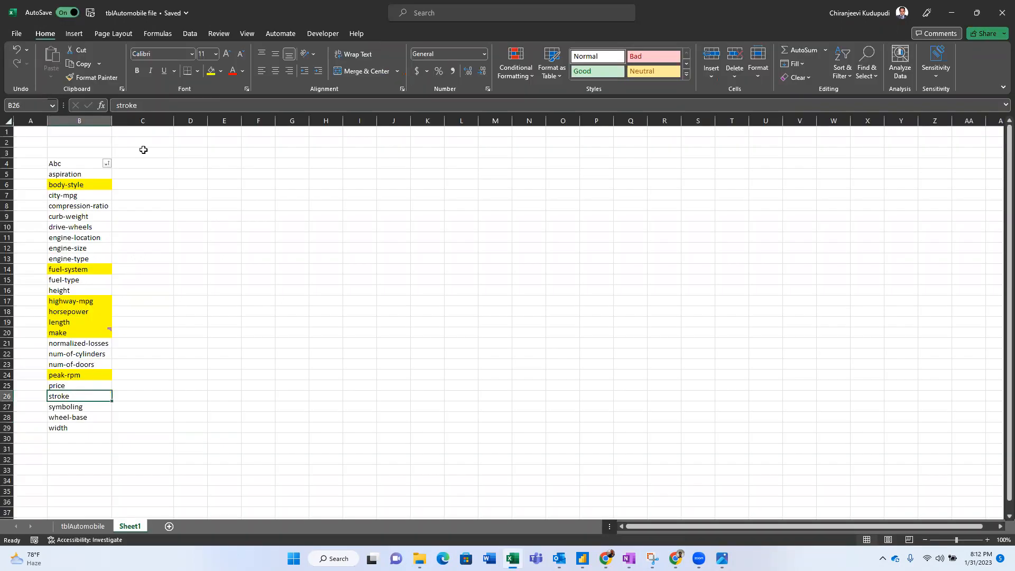
{"action": "left_click", "coordinate": [209, 78]}
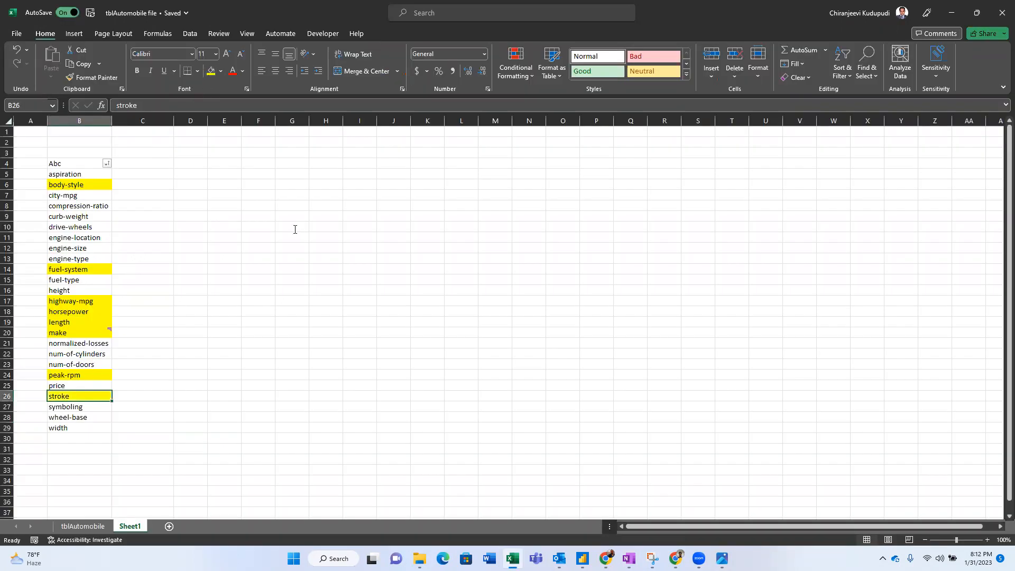
- Mark 'price' in requirement 8 and fill the price cell yellow with F4
{"action": "key", "text": "alt+Tab"}
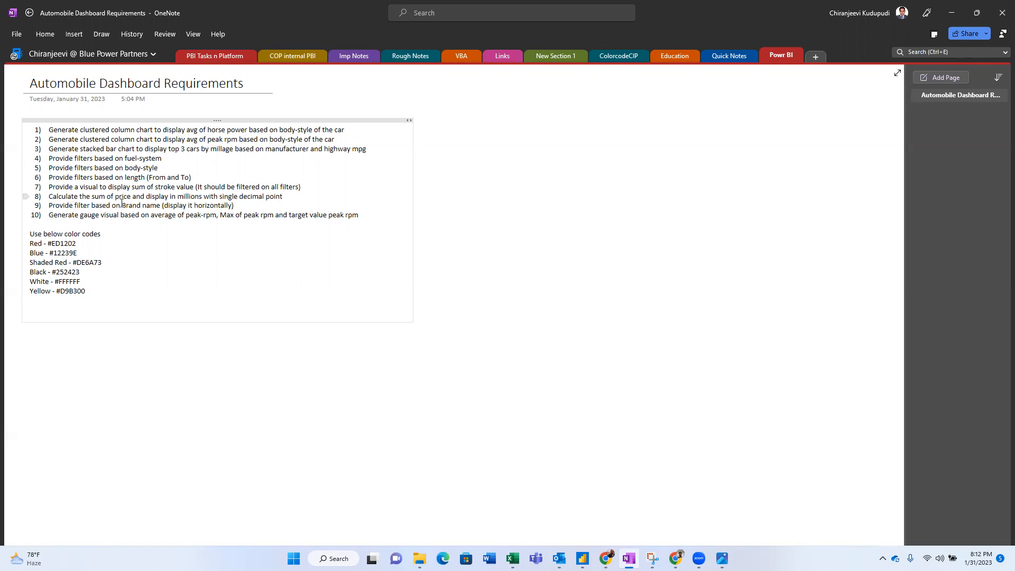
{"action": "left_click_drag", "start_coordinate": [117, 196], "coordinate": [131, 194]}
{"action": "key", "text": "alt+Tab"}
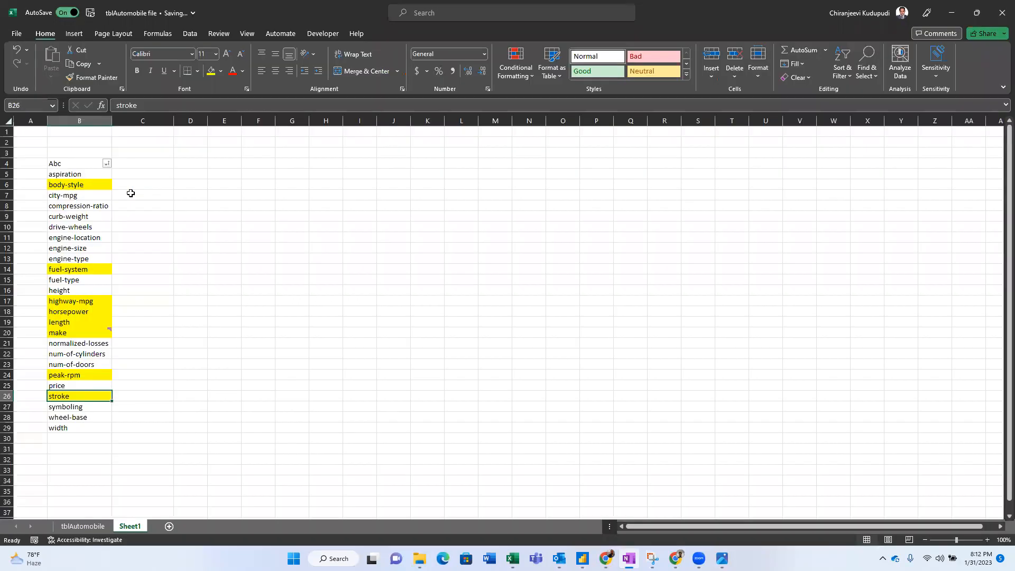
{"action": "left_click", "coordinate": [63, 386]}
{"action": "key", "text": "F4"}
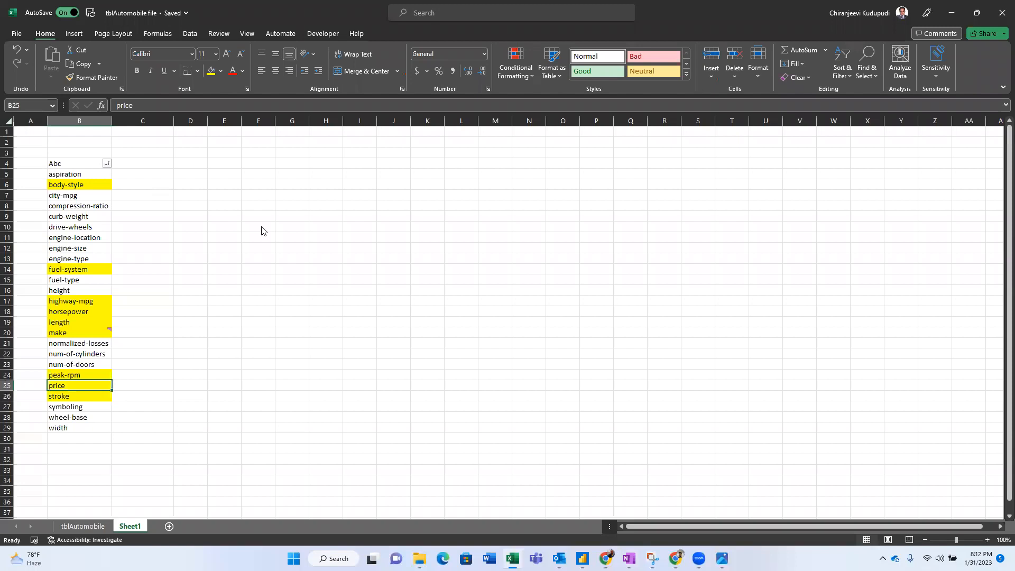
{"action": "key", "text": "alt+Tab"}
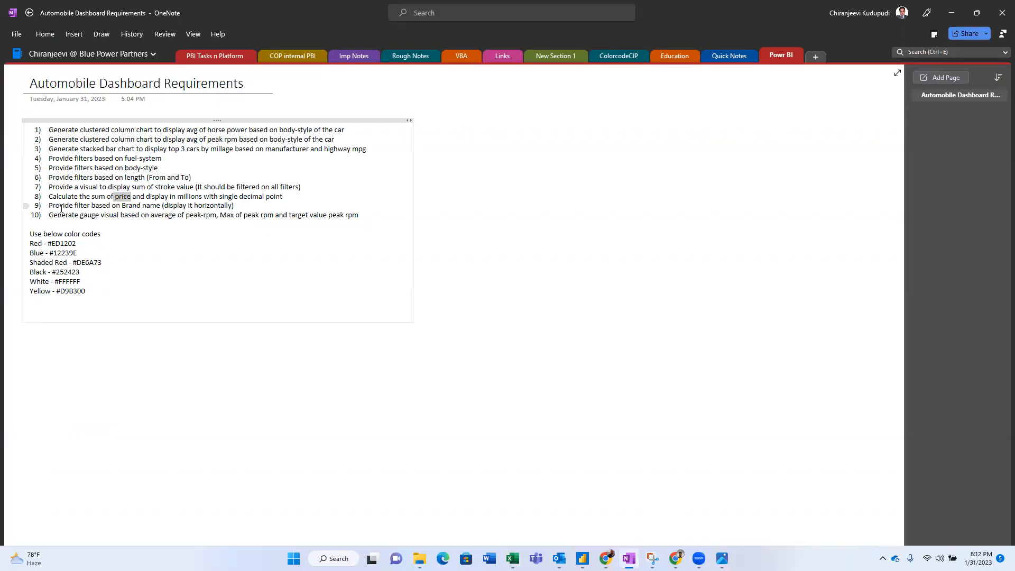
{"action": "left_click", "coordinate": [150, 206]}
{"action": "key", "text": "alt+Tab"}
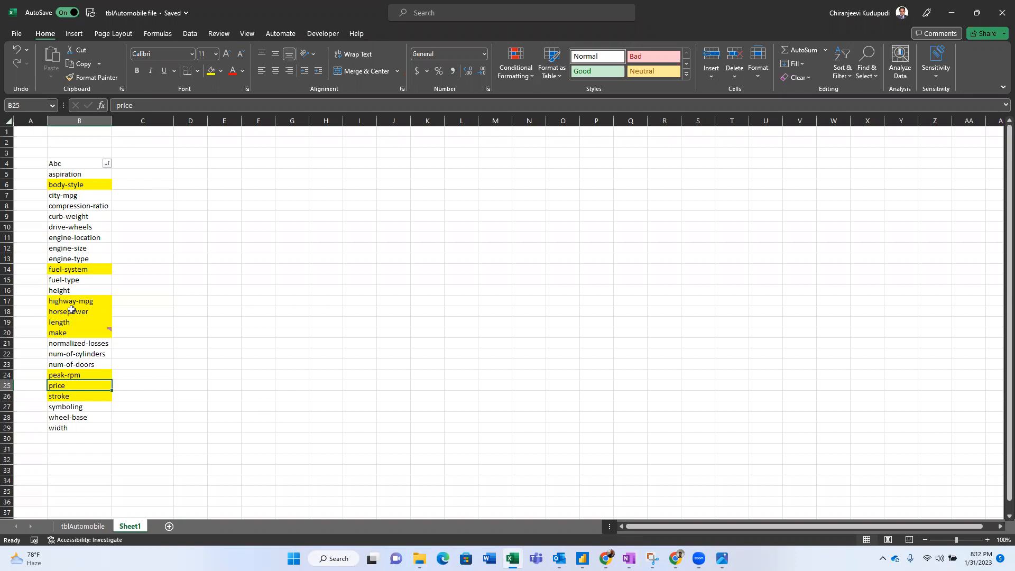
- Select the fuel-system, cylinders, engine, body-style, doors, aspiration, fuel-type and make columns on tblAutomobile
{"action": "left_click", "coordinate": [77, 526]}
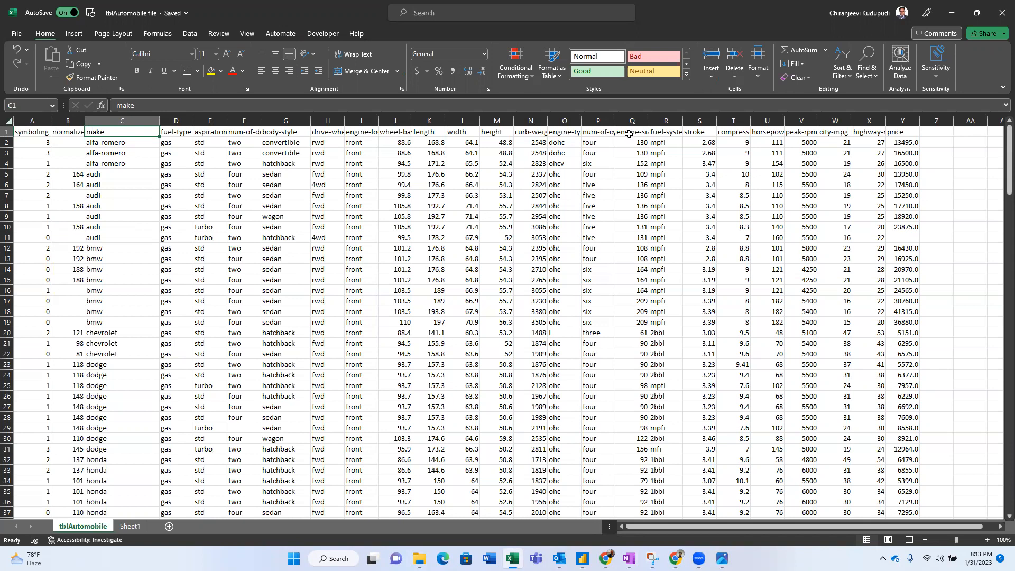
{"action": "left_click", "coordinate": [668, 133]}
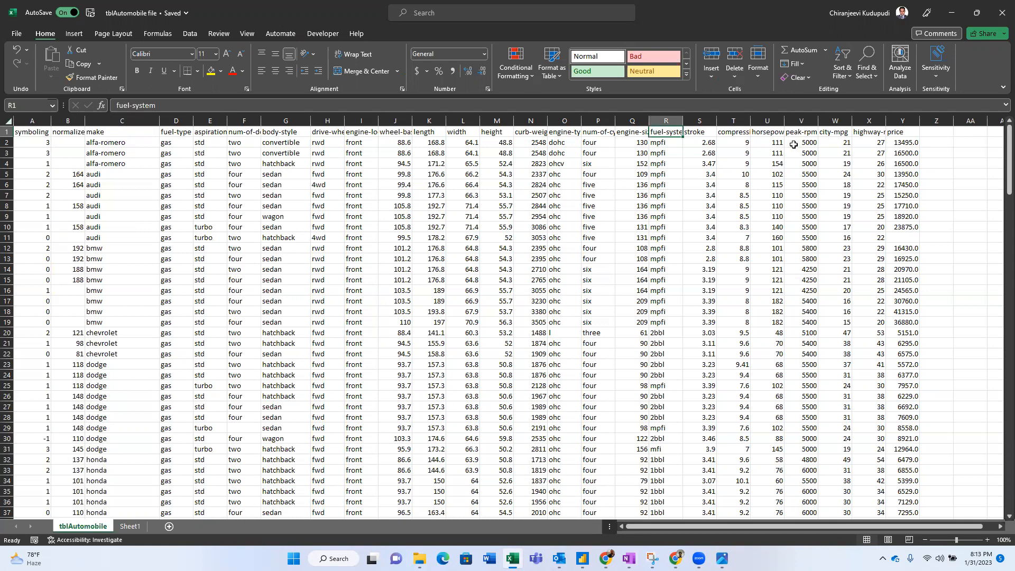
{"action": "left_click", "coordinate": [661, 121]}
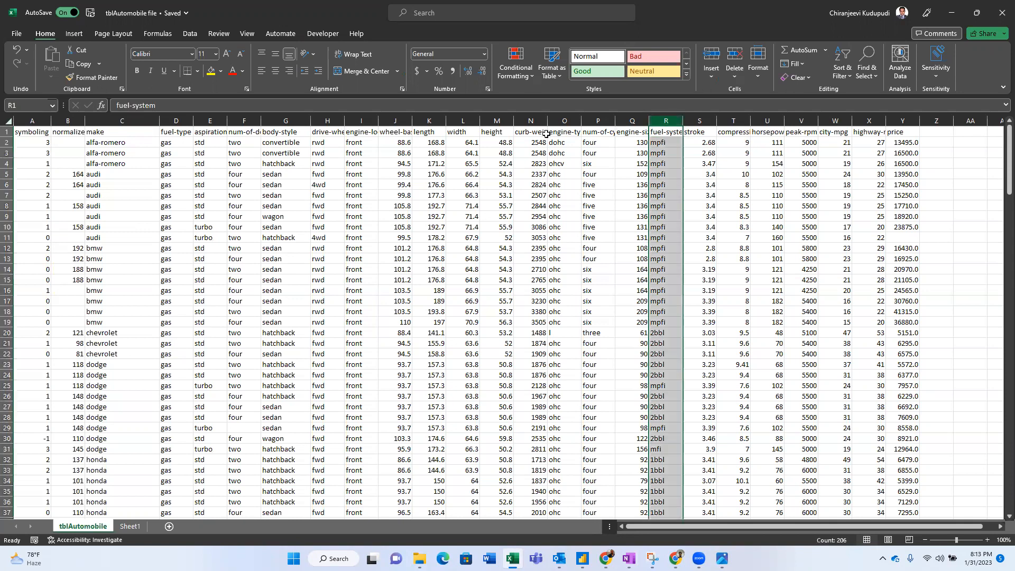
{"action": "left_click", "coordinate": [597, 121], "text": "ctrl"}
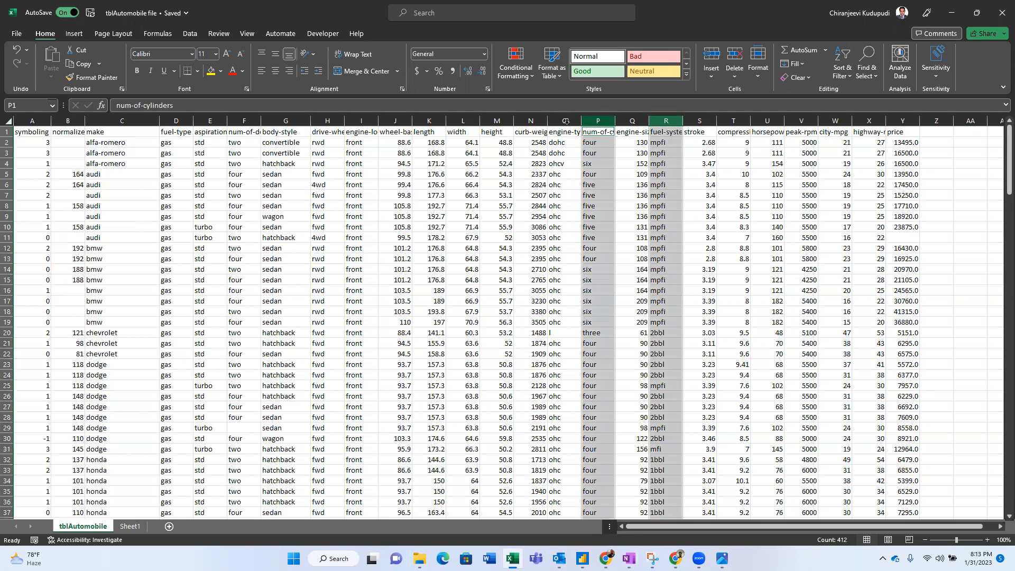
{"action": "left_click", "coordinate": [565, 121], "text": "ctrl"}
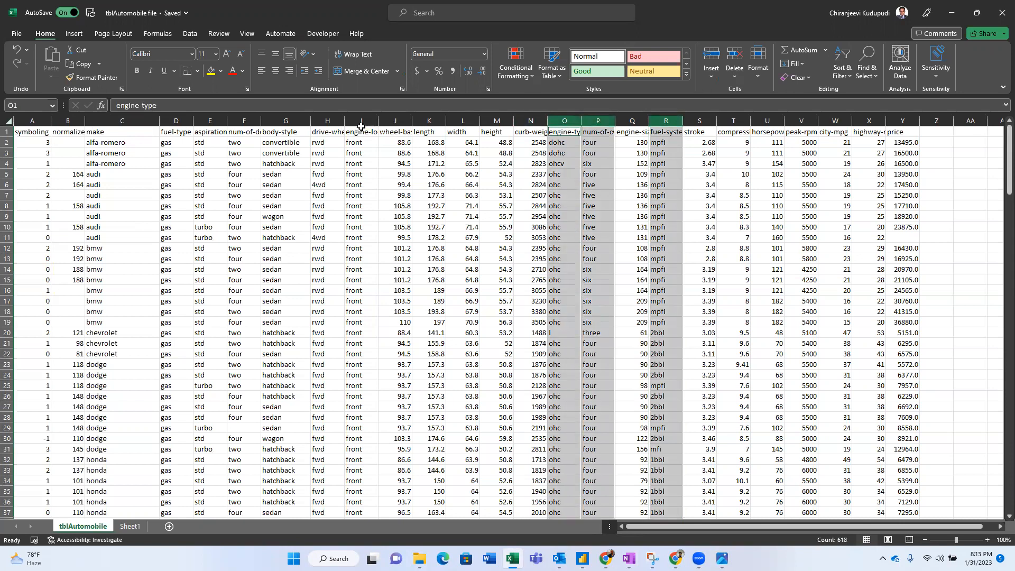
{"action": "left_click", "coordinate": [361, 121], "text": "ctrl"}
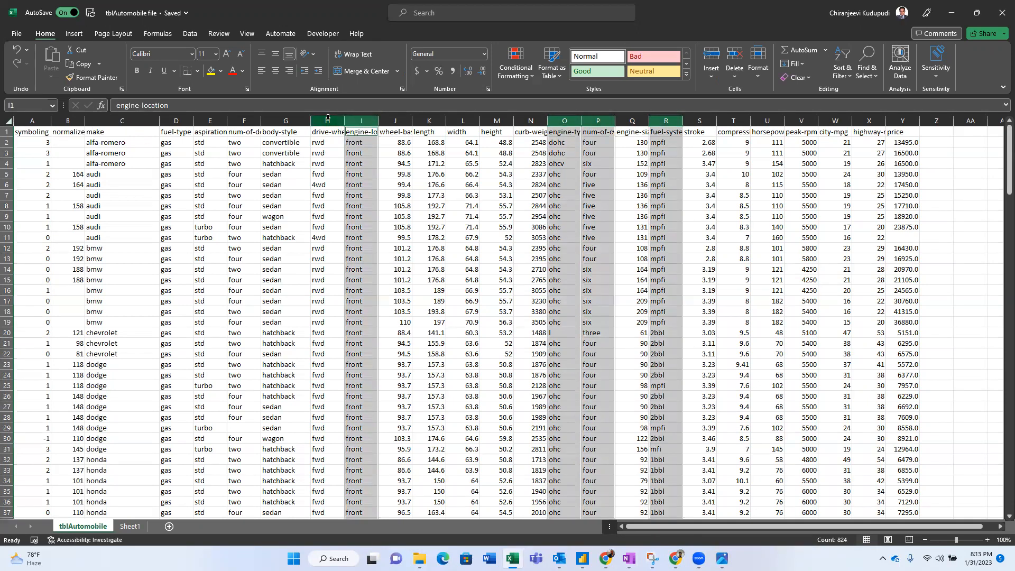
{"action": "left_click", "coordinate": [277, 119], "text": "ctrl"}
{"action": "left_click", "coordinate": [249, 119], "text": "ctrl"}
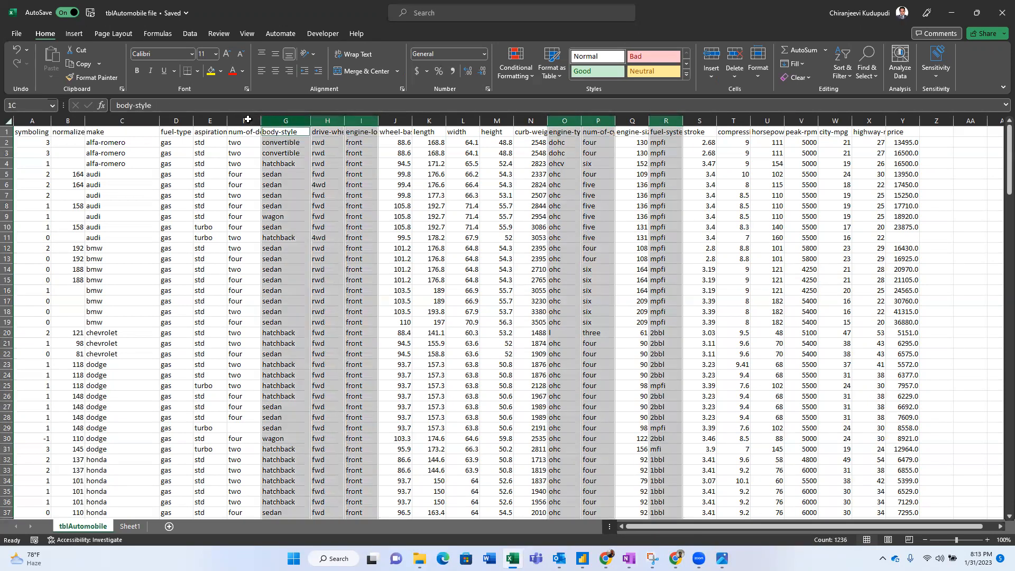
{"action": "left_click", "coordinate": [210, 120], "text": "ctrl"}
{"action": "left_click", "coordinate": [175, 120], "text": "ctrl"}
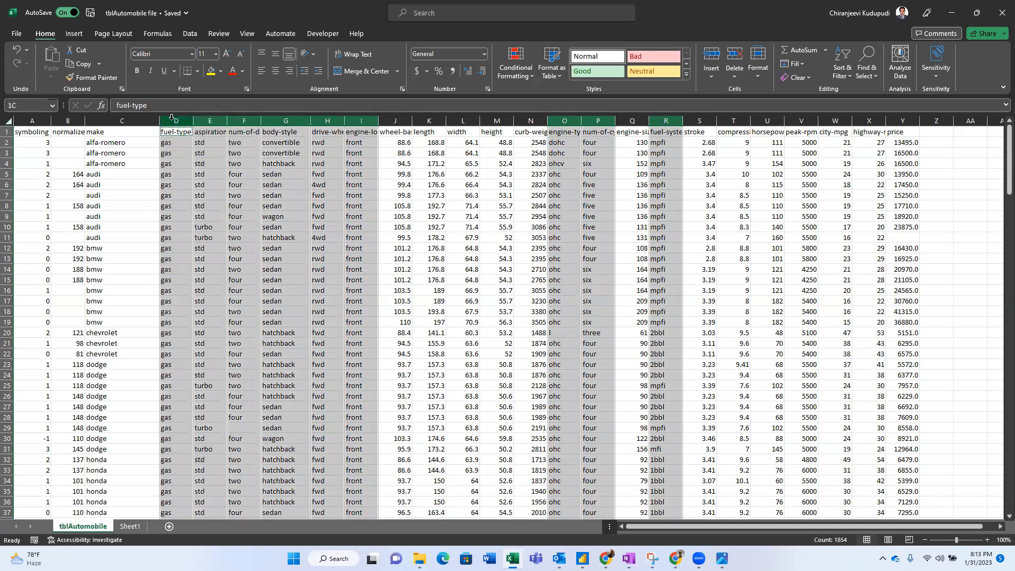
{"action": "left_click", "coordinate": [124, 120], "text": "ctrl"}
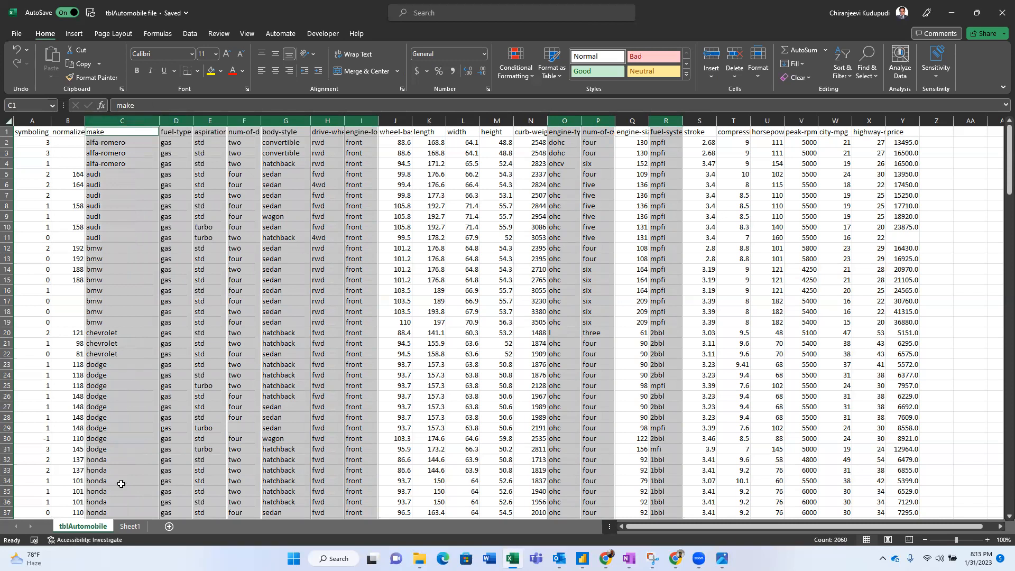
{"action": "left_click", "coordinate": [132, 526]}
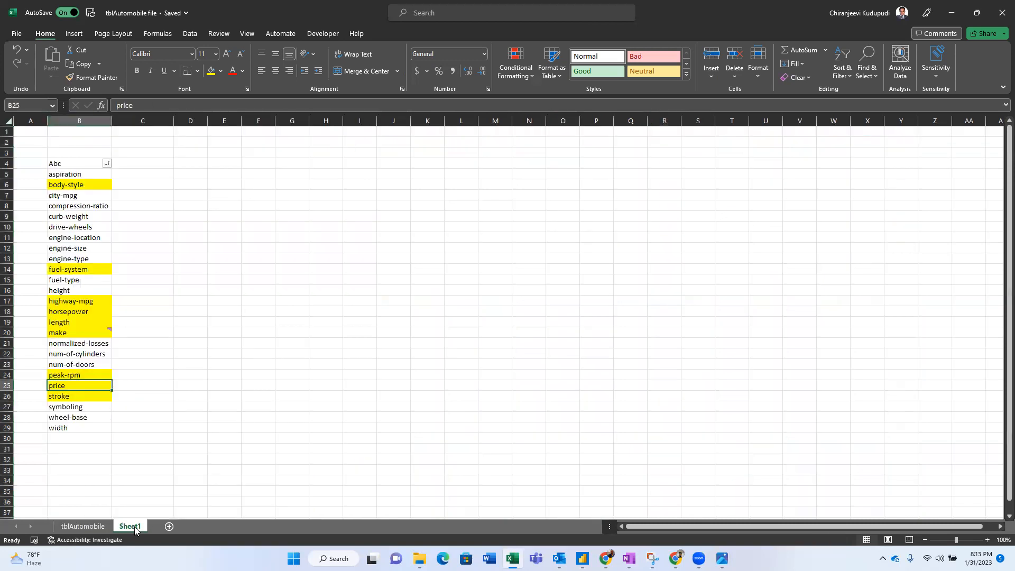
- Highlight 'Brand name' in requirement 9, then return to the Excel data sheet
{"action": "left_click", "coordinate": [87, 530]}
{"action": "key", "text": "alt+Tab"}
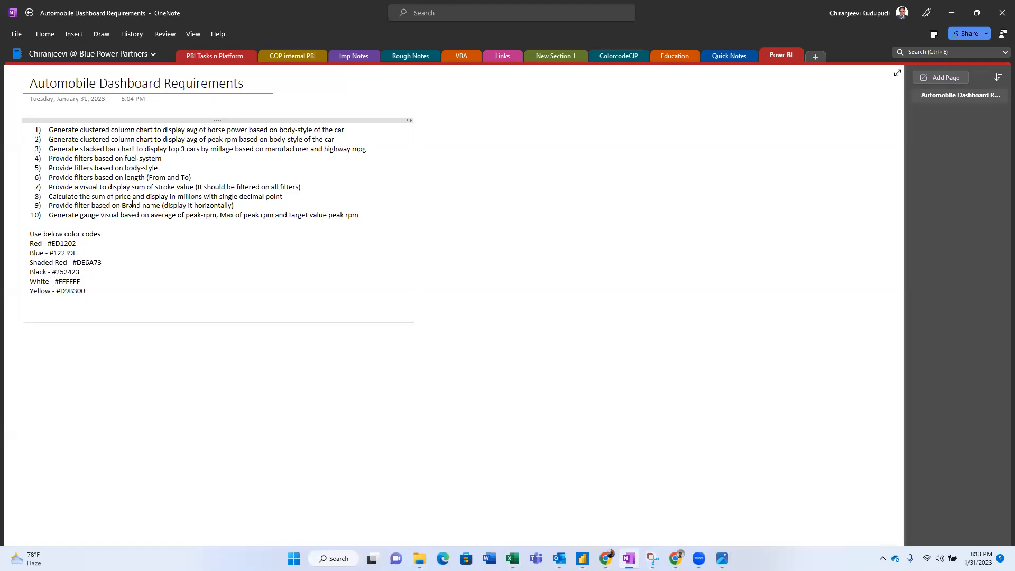
{"action": "left_click_drag", "start_coordinate": [124, 205], "coordinate": [160, 206]}
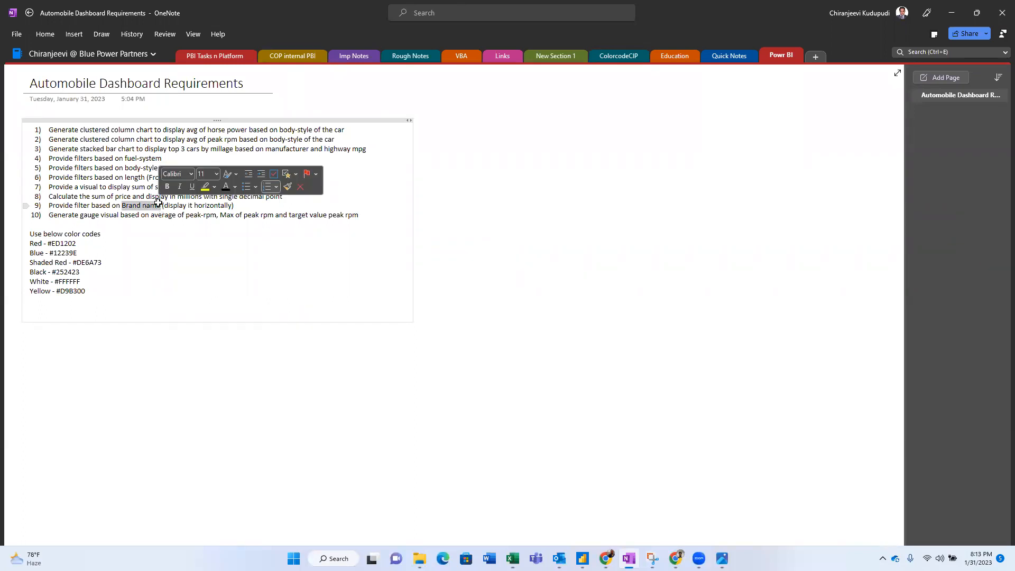
{"action": "key", "text": "alt+Tab"}
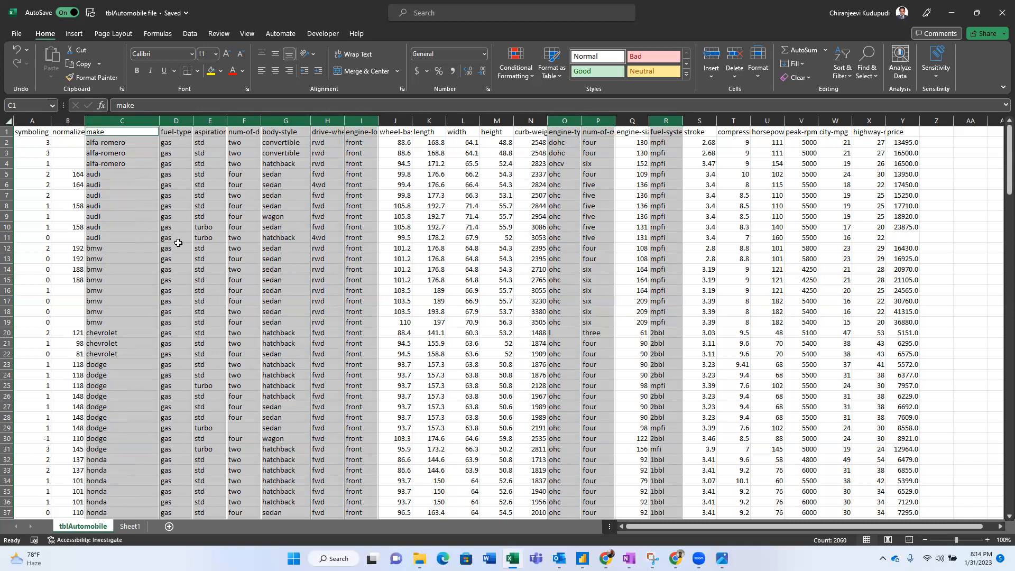
- Review Sheet1's yellow column list at peak-rpm, then deselect 'Brand name' in OneNote
{"action": "key", "text": "alt+Tab"}
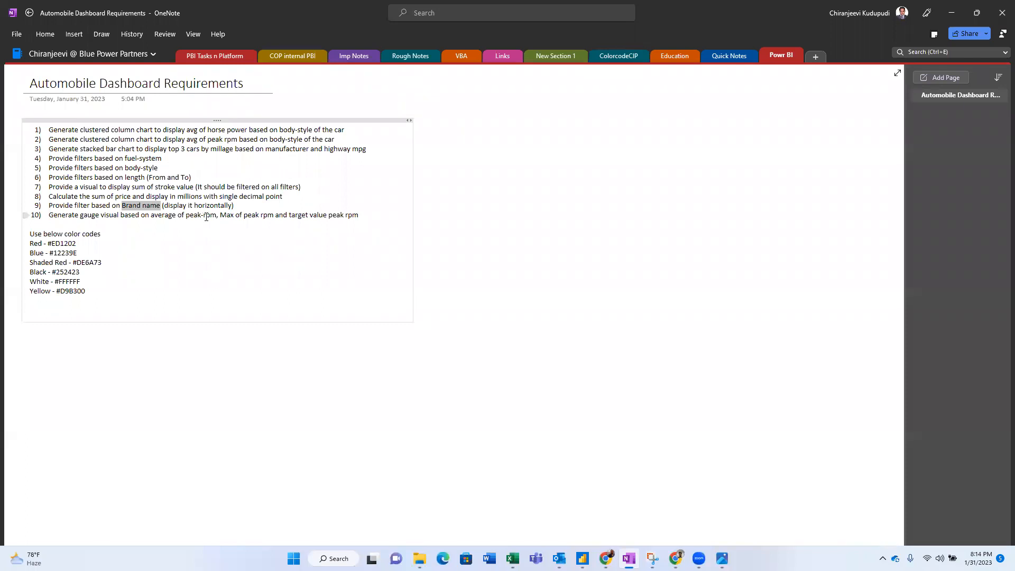
{"action": "key", "text": "alt+Tab"}
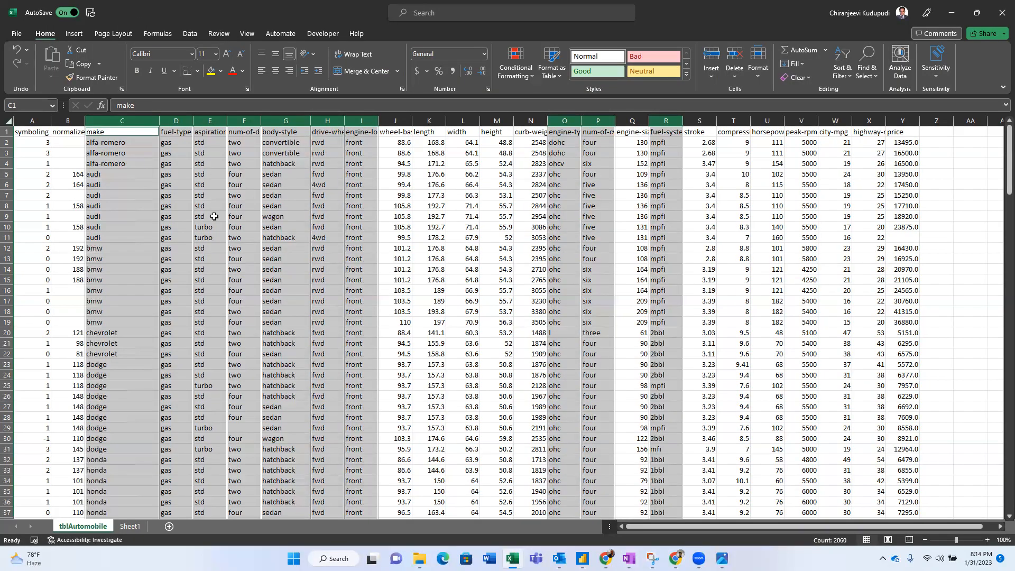
{"action": "key", "text": "alt+Tab"}
{"action": "key", "text": "alt+Tab"}
{"action": "left_click", "coordinate": [127, 528]}
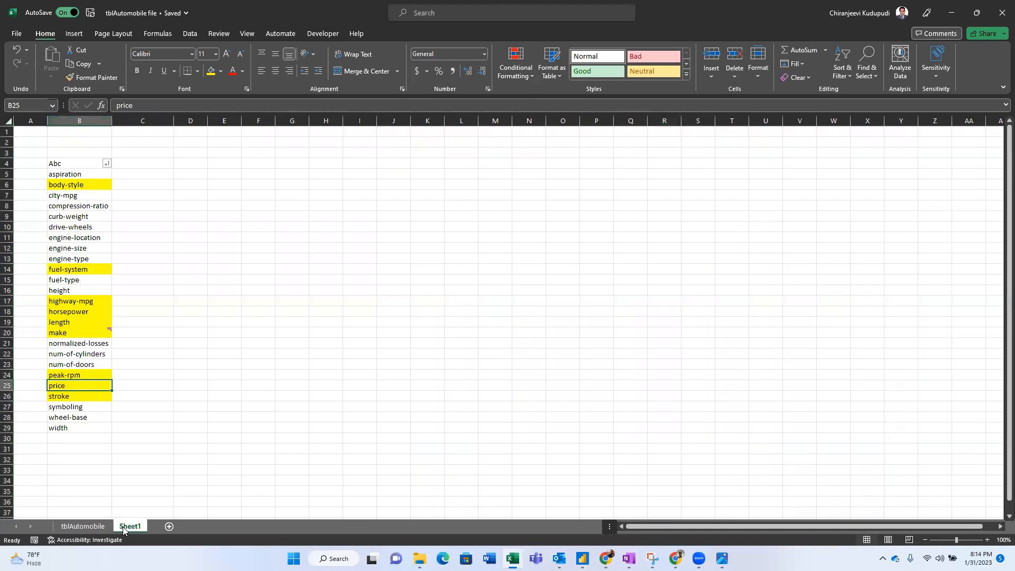
{"action": "left_click", "coordinate": [64, 376]}
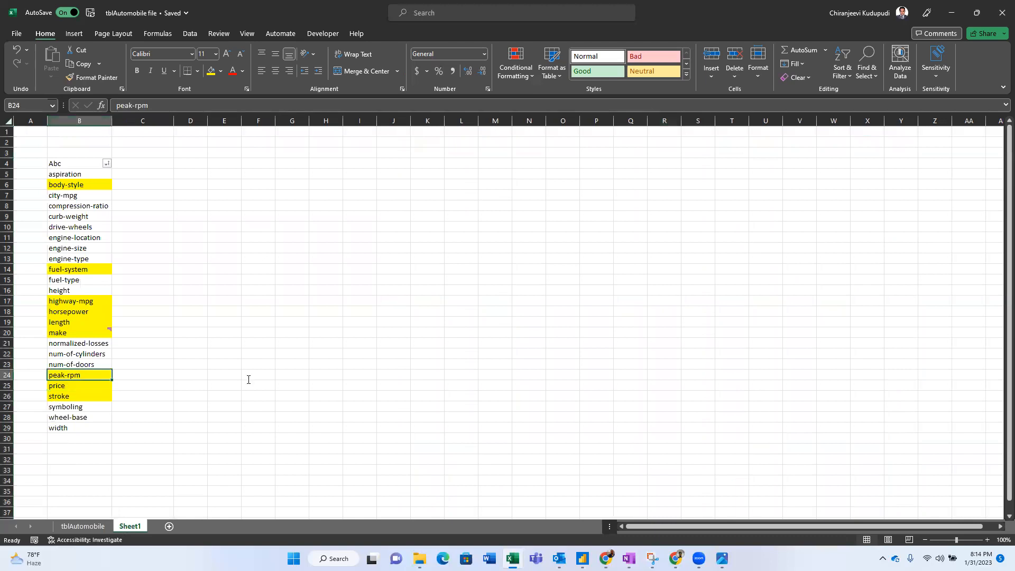
{"action": "key", "text": "alt+Tab"}
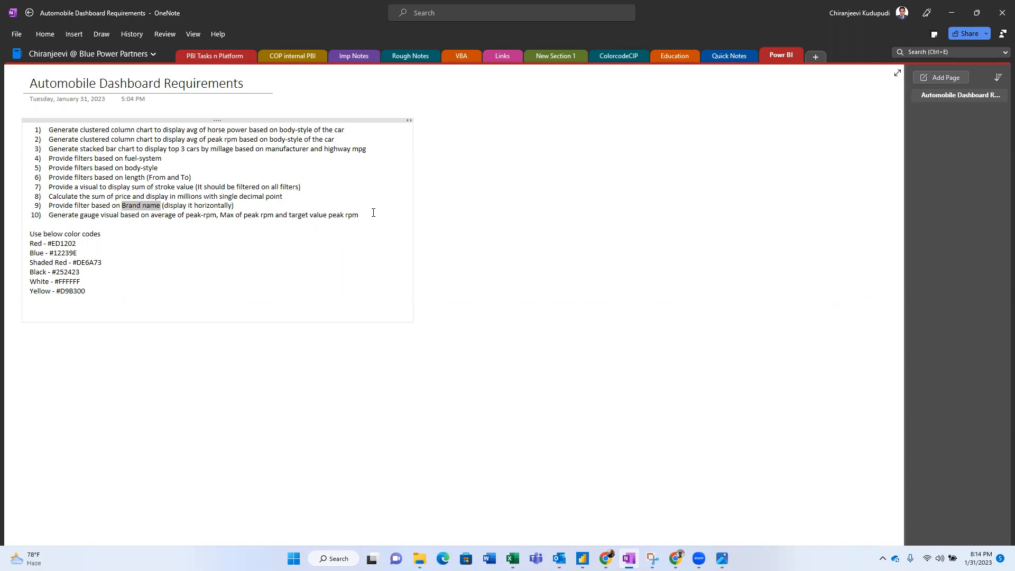
{"action": "left_click", "coordinate": [152, 210]}
- Add the notes 'availability of the columns' and 'identified non-available columns (ex: brand name)' below the colour codes
{"action": "key", "text": "Return"}
{"action": "type", "text": "av"}
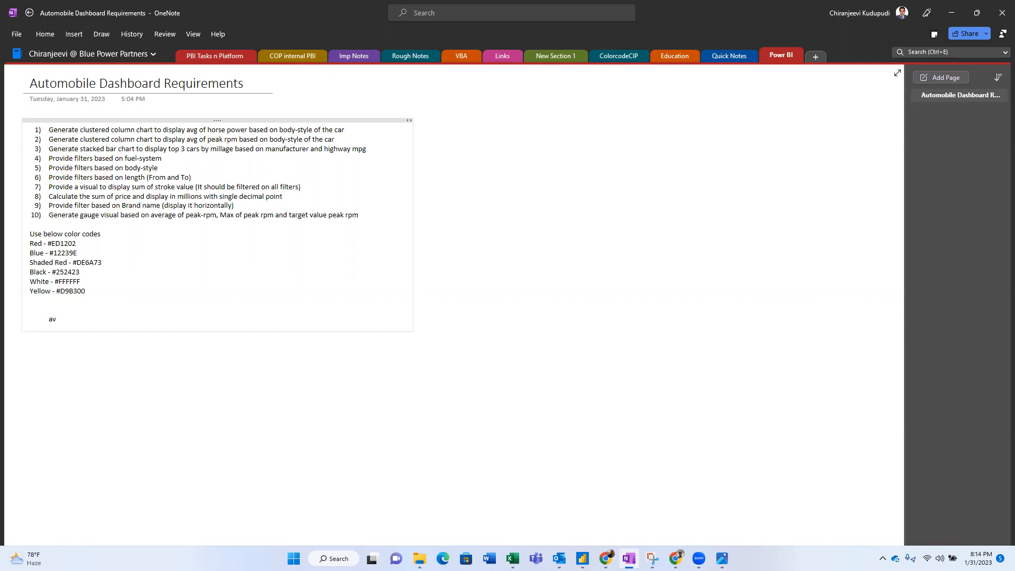
{"action": "type", "text": "ailability of the columns"}
{"action": "key", "text": "Return"}
{"action": "type", "text": "identified non-available "}
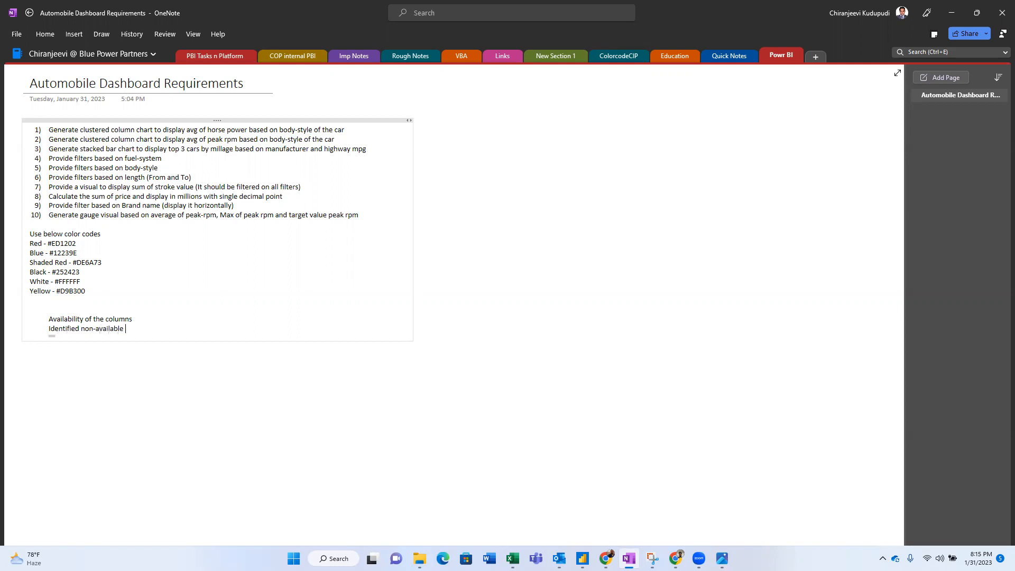
{"action": "type", "text": "columns (ex: brand name)"}
- Add a third note, 'we doubt on manufacturer as make', correcting its typos
{"action": "key", "text": "Return"}
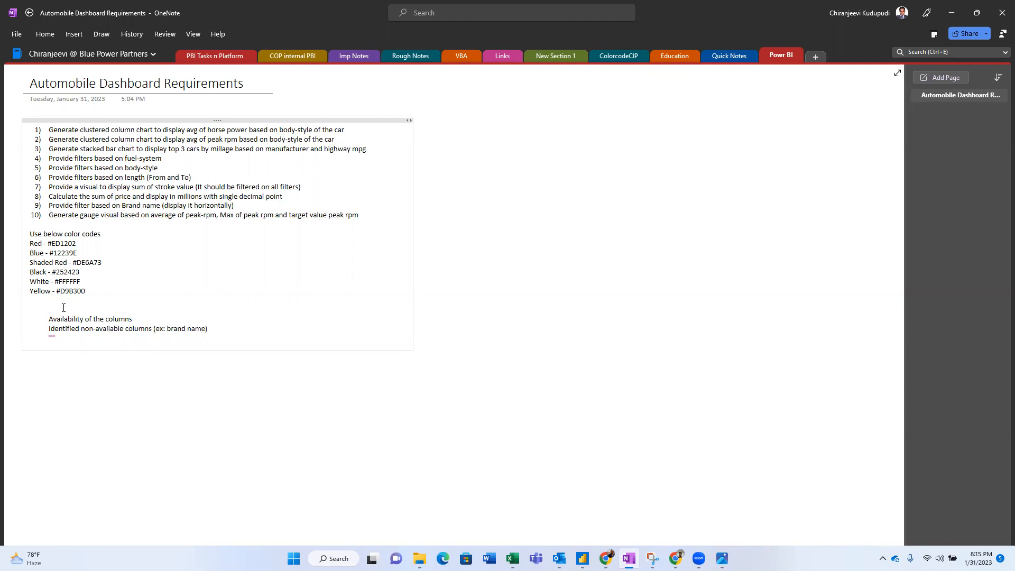
{"action": "type", "text": "ma"}
{"action": "key", "text": "BackSpace"}
{"action": "key", "text": "BackSpace"}
{"action": "type", "text": "we doubt io"}
{"action": "key", "text": "BackSpace"}
{"action": "type", "text": "=on manufacturer as make"}
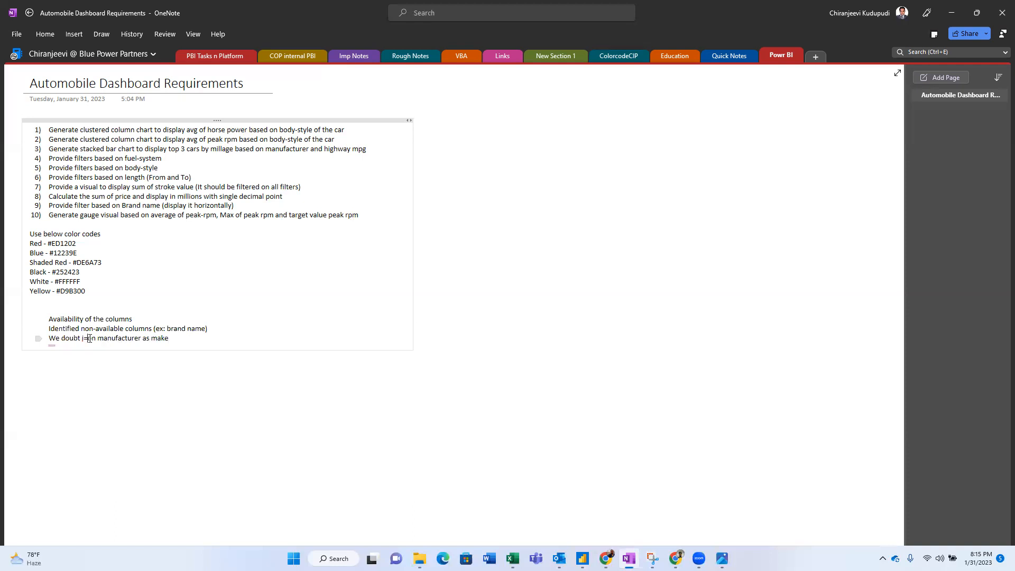
{"action": "left_click", "coordinate": [89, 338]}
{"action": "key", "text": "BackSpace"}
{"action": "key", "text": "BackSpace"}
{"action": "left_click_drag", "start_coordinate": [165, 340], "coordinate": [48, 347]}
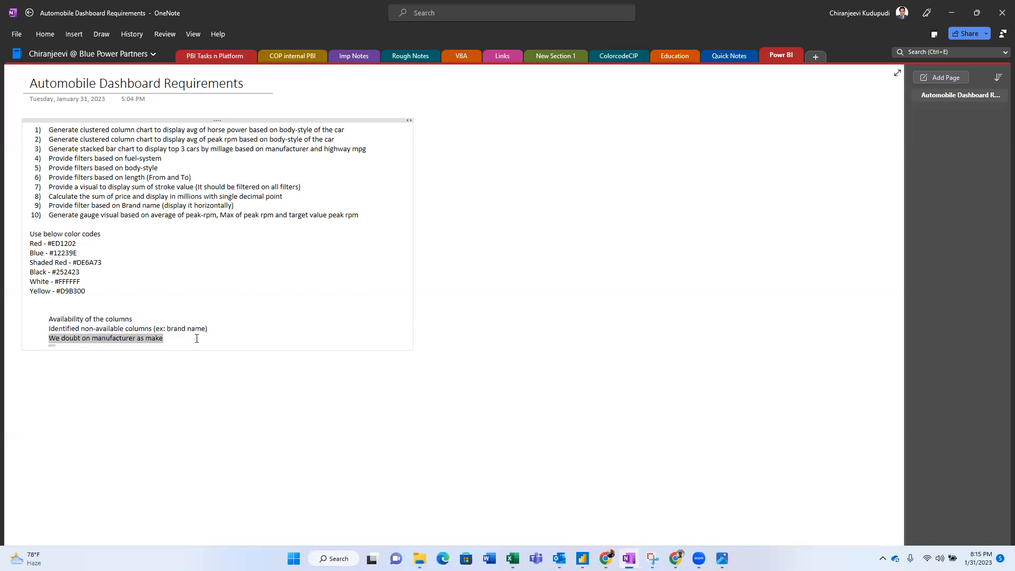
{"action": "left_click_drag", "start_coordinate": [167, 329], "coordinate": [206, 329]}
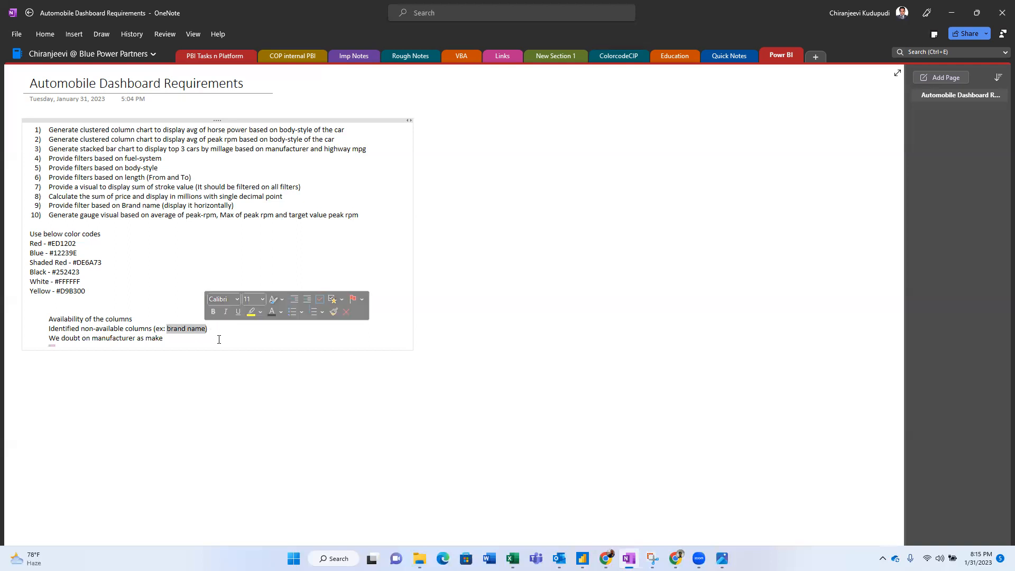
{"action": "left_click", "coordinate": [219, 339]}
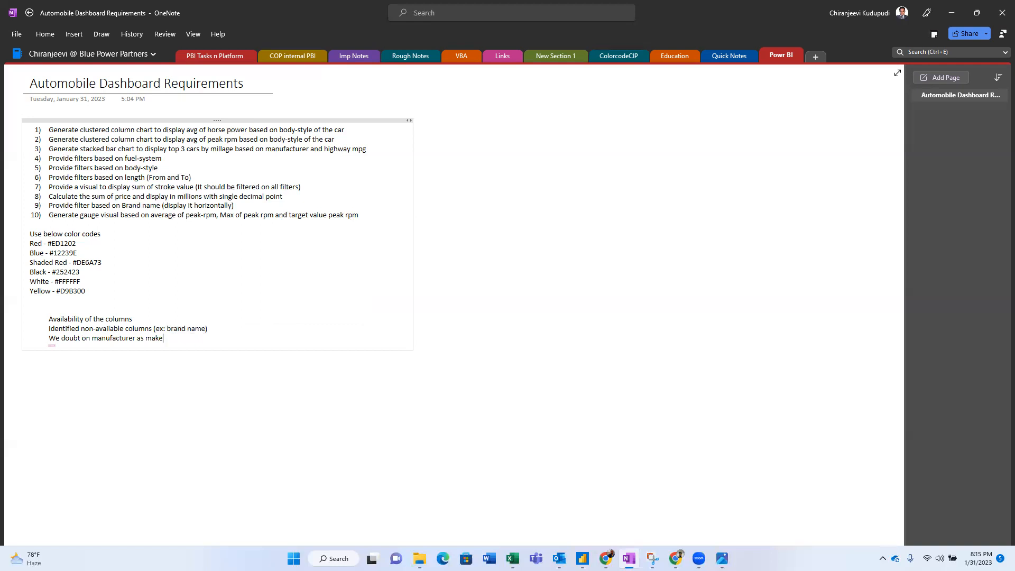
{"action": "mouse_move", "coordinate": [629, 558]}
- Show the tblAutomobile sheet in Excel, then switch to the SharePoint Automobile_Project library
{"action": "left_click", "coordinate": [512, 558]}
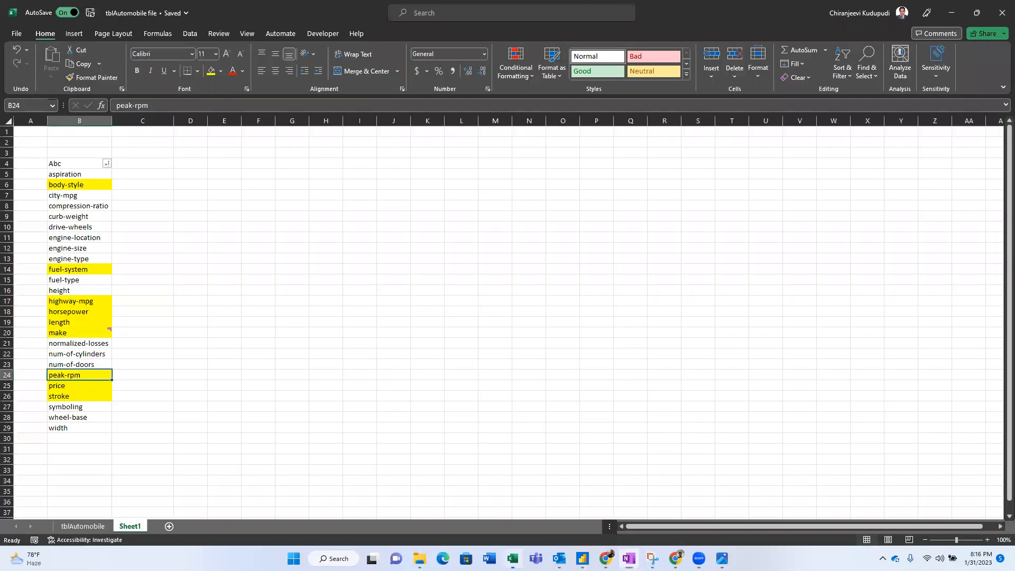
{"action": "left_click", "coordinate": [77, 521]}
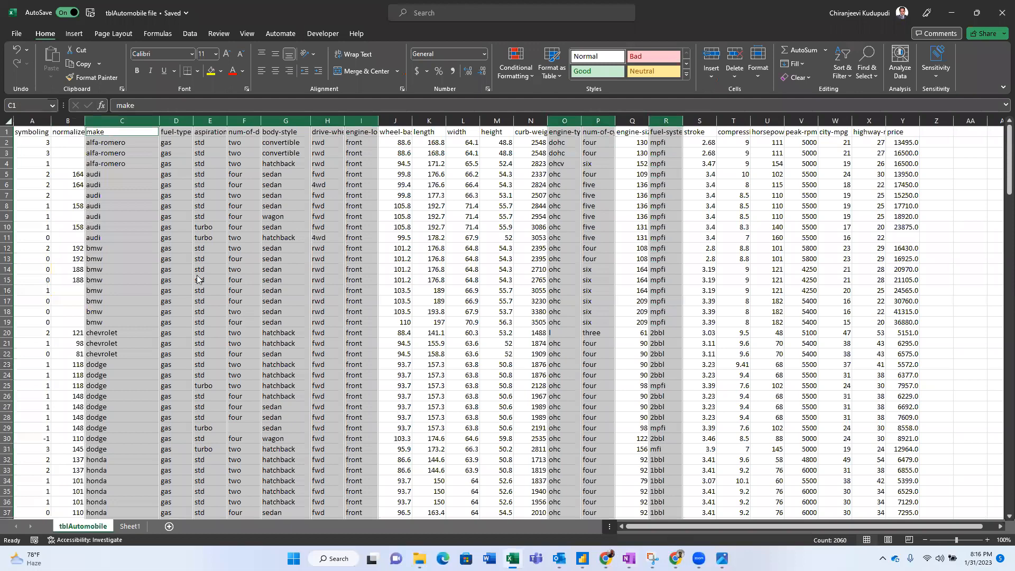
{"action": "key", "text": "alt+Tab"}
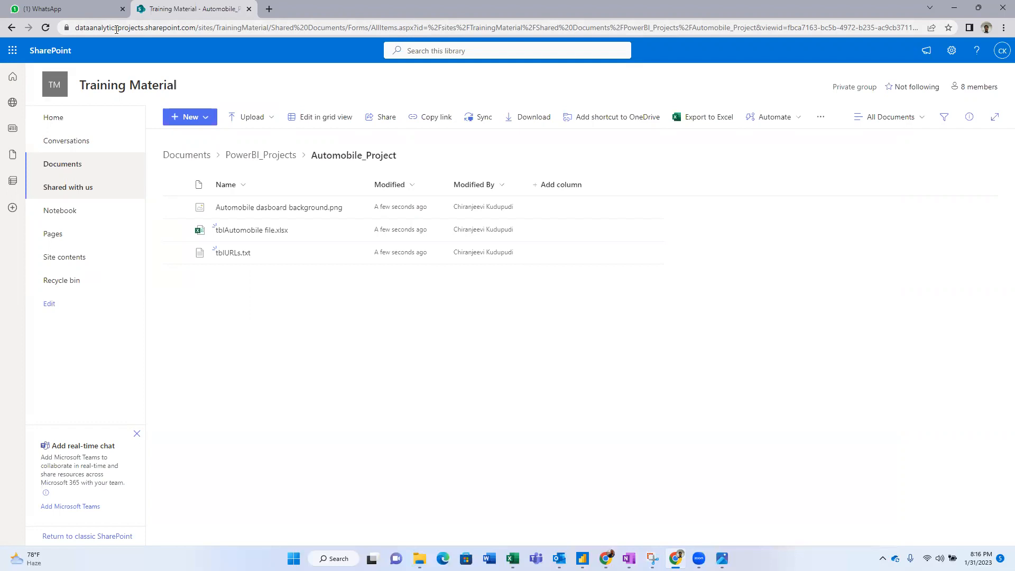
- Review the group's 8 members, then bring up the Automobile Project dashboard in Power BI
{"action": "left_click", "coordinate": [967, 91]}
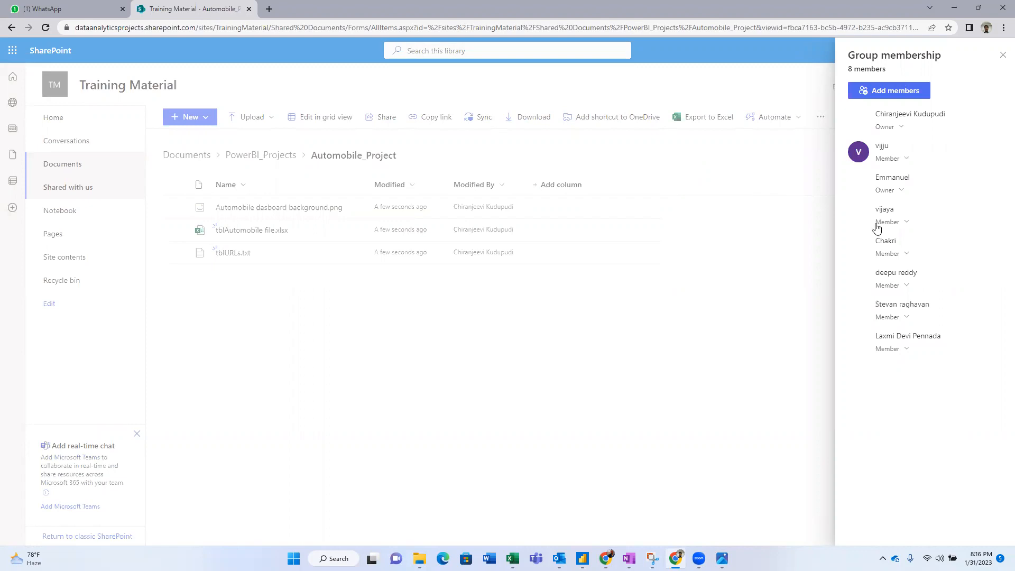
{"action": "left_click", "coordinate": [723, 281]}
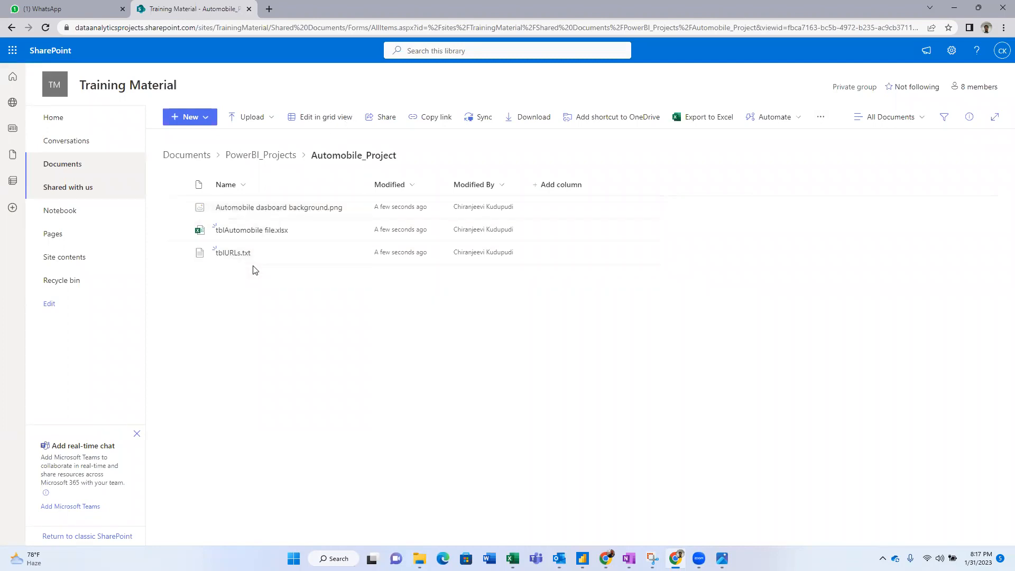
{"action": "mouse_move", "coordinate": [287, 211]}
{"action": "mouse_move", "coordinate": [582, 558]}
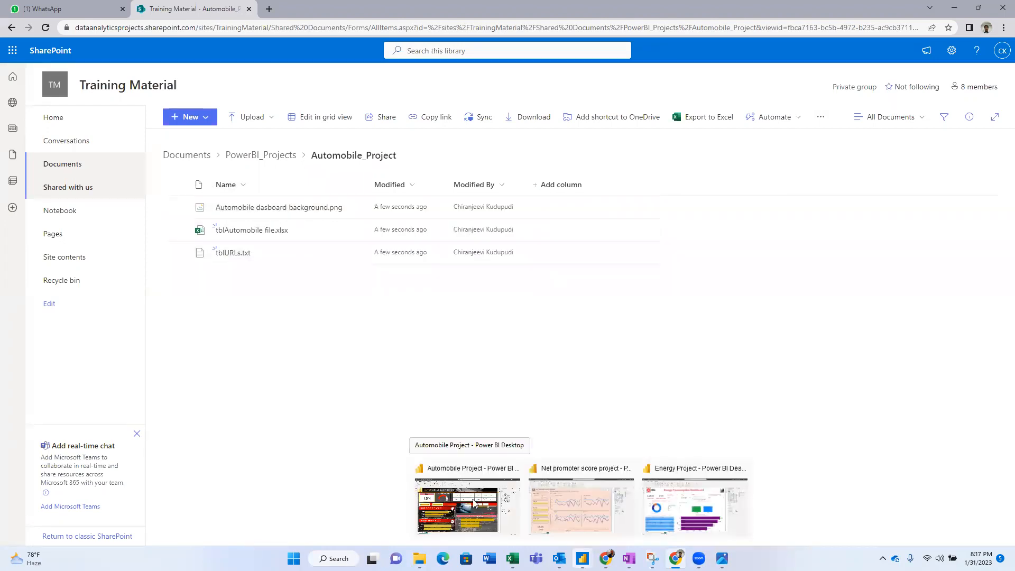
{"action": "left_click", "coordinate": [465, 474]}
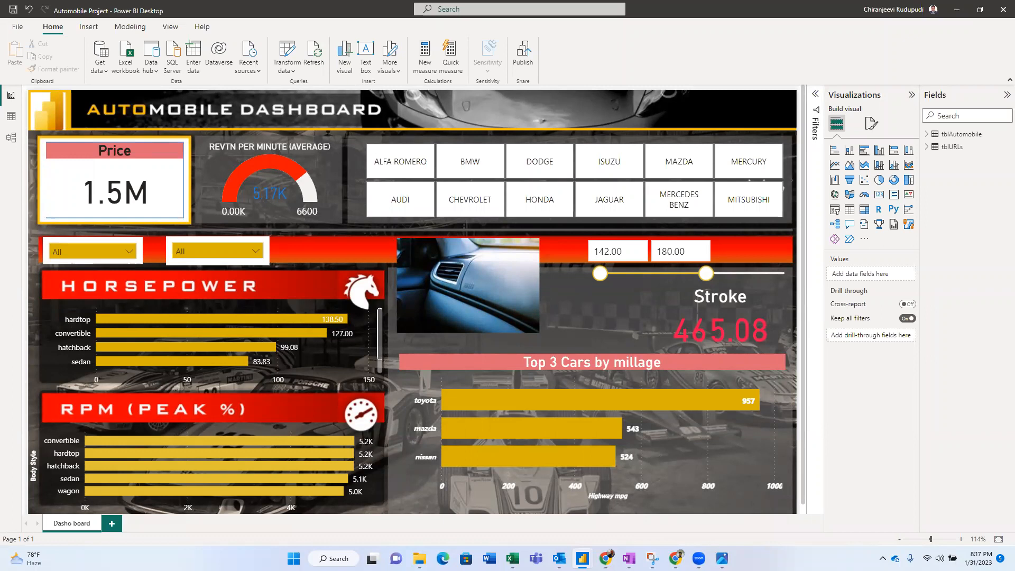
- Filter by ALFA ROMERO, DODGE, MAZDA, MERCEDES BENZ, CHEVROLET and HONDA, then clear the brand filter
{"action": "left_click", "coordinate": [390, 160]}
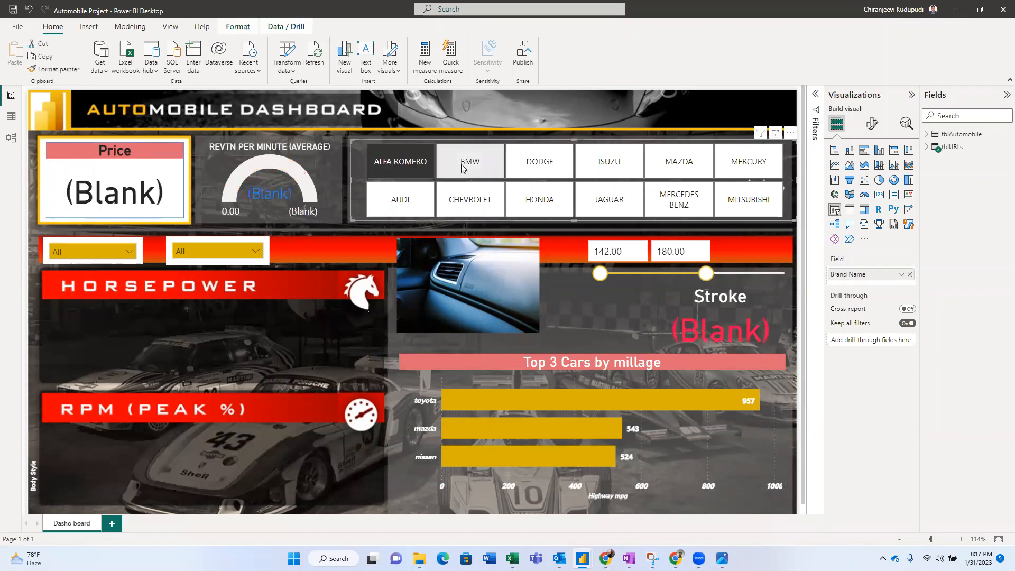
{"action": "left_click", "coordinate": [541, 166]}
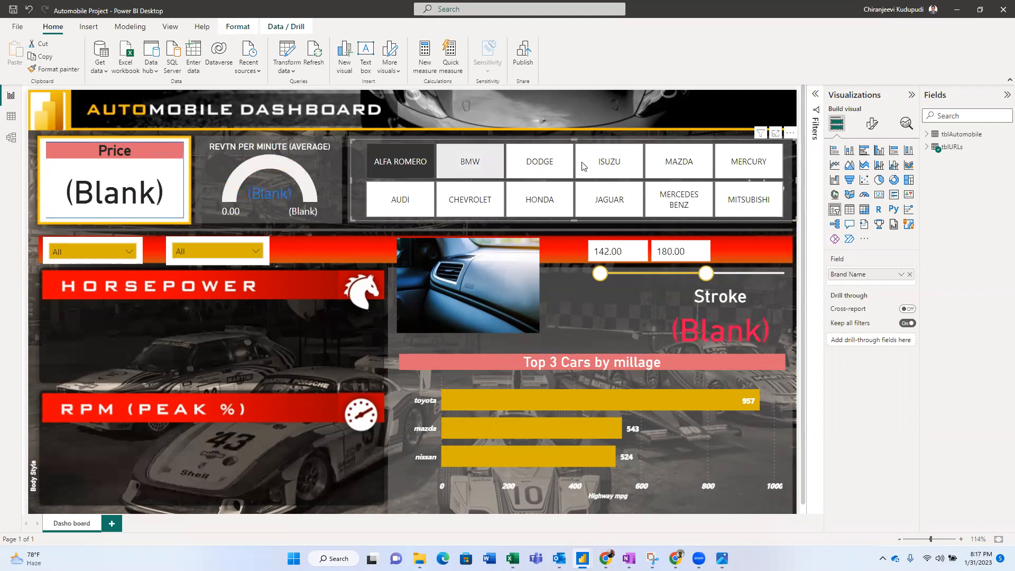
{"action": "left_click", "coordinate": [665, 169]}
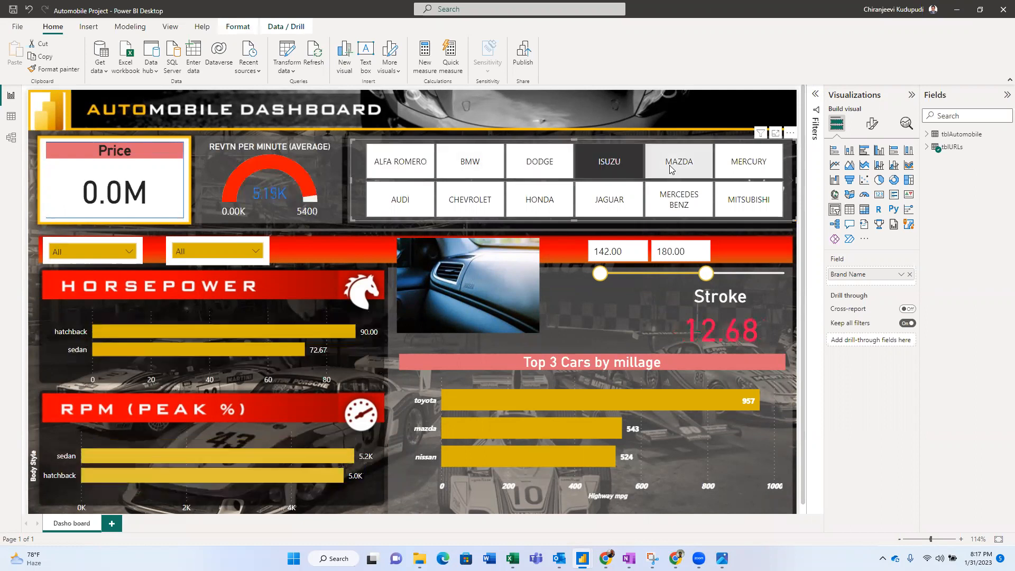
{"action": "left_click", "coordinate": [672, 205]}
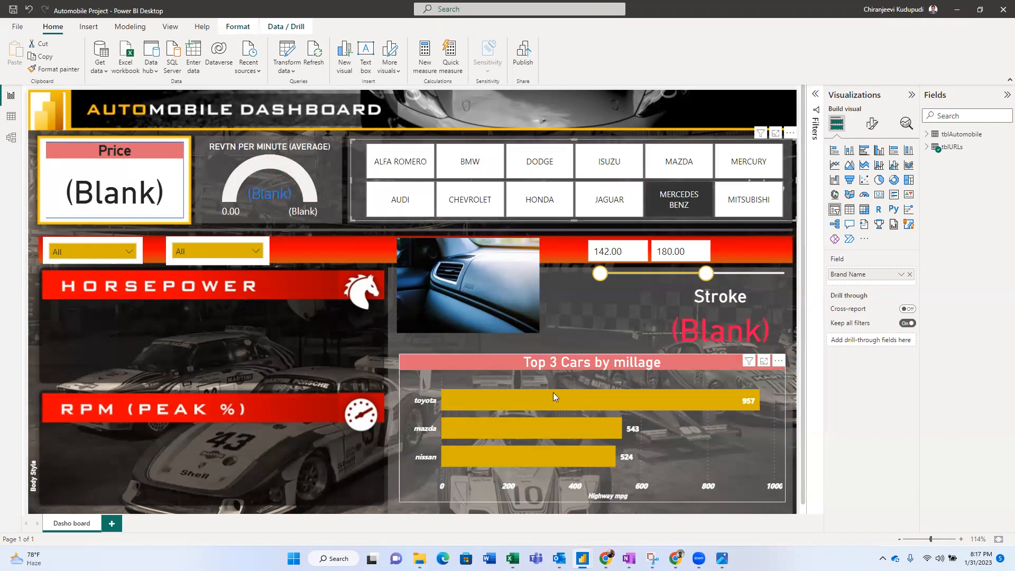
{"action": "left_click", "coordinate": [489, 200]}
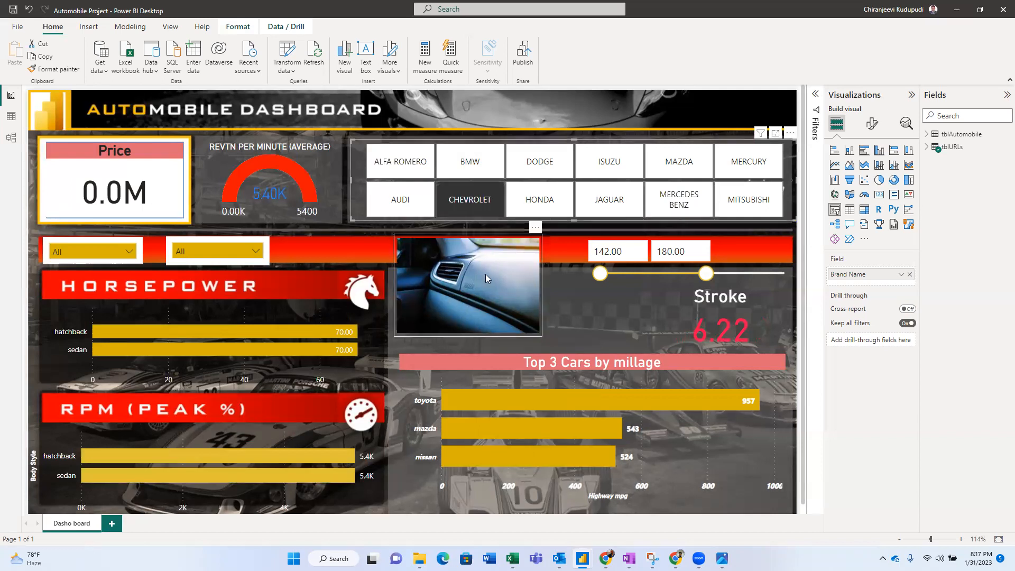
{"action": "left_click", "coordinate": [548, 209]}
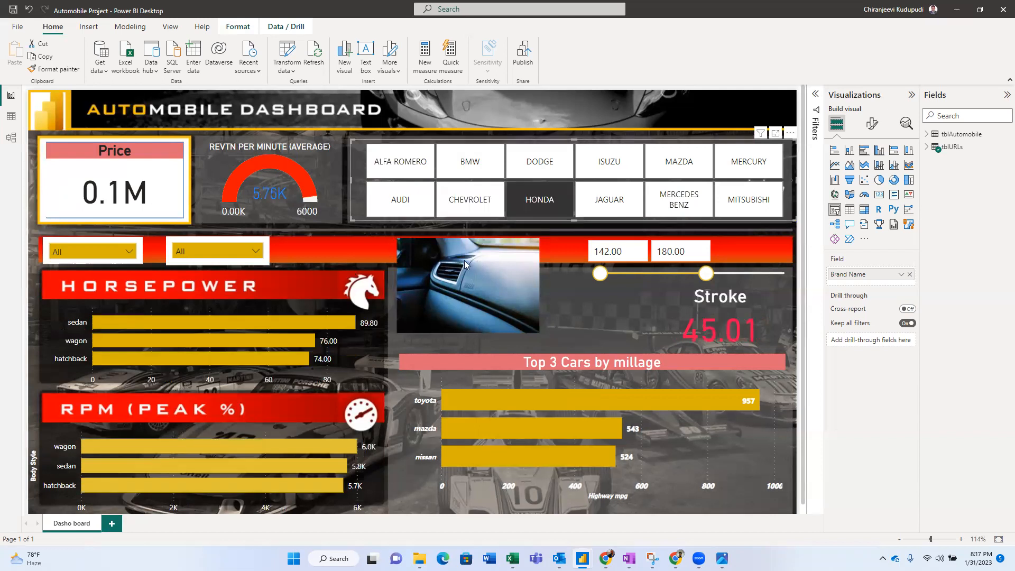
{"action": "left_click", "coordinate": [530, 204]}
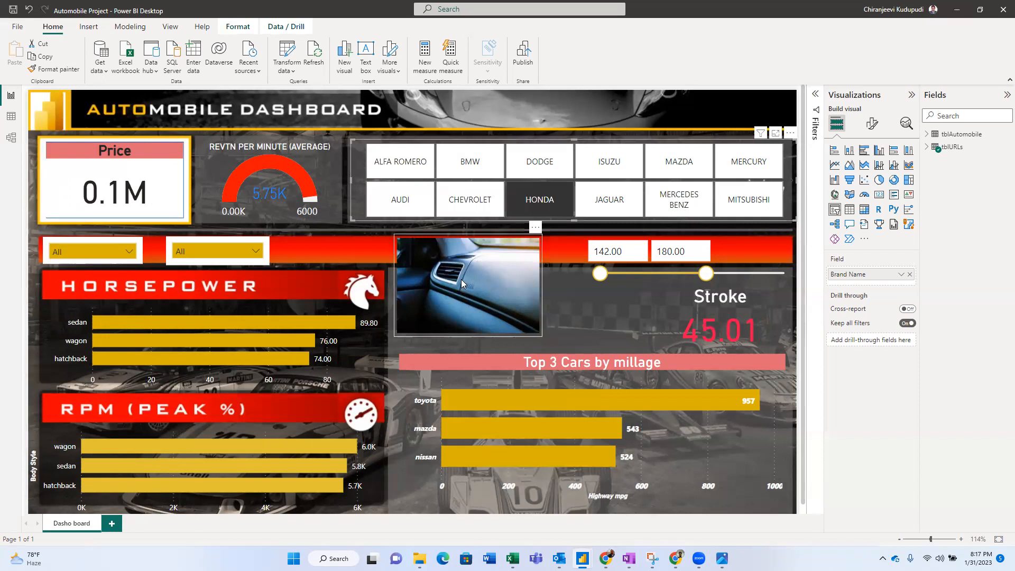
{"action": "left_click", "coordinate": [513, 197]}
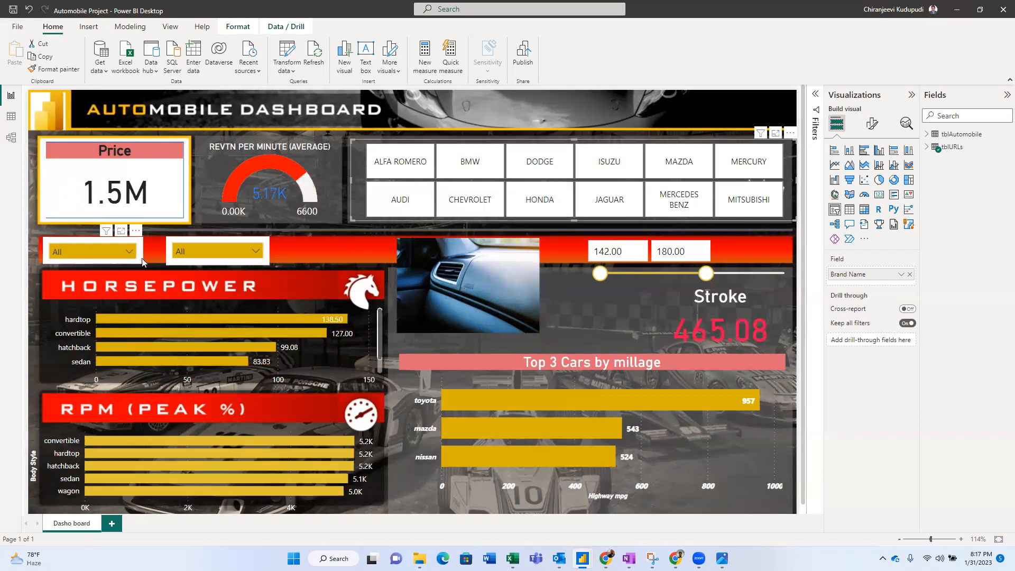
- Test the fuel-system filter with 2bbl, 4bbl and idi, then reset it to All
{"action": "left_click", "coordinate": [126, 251]}
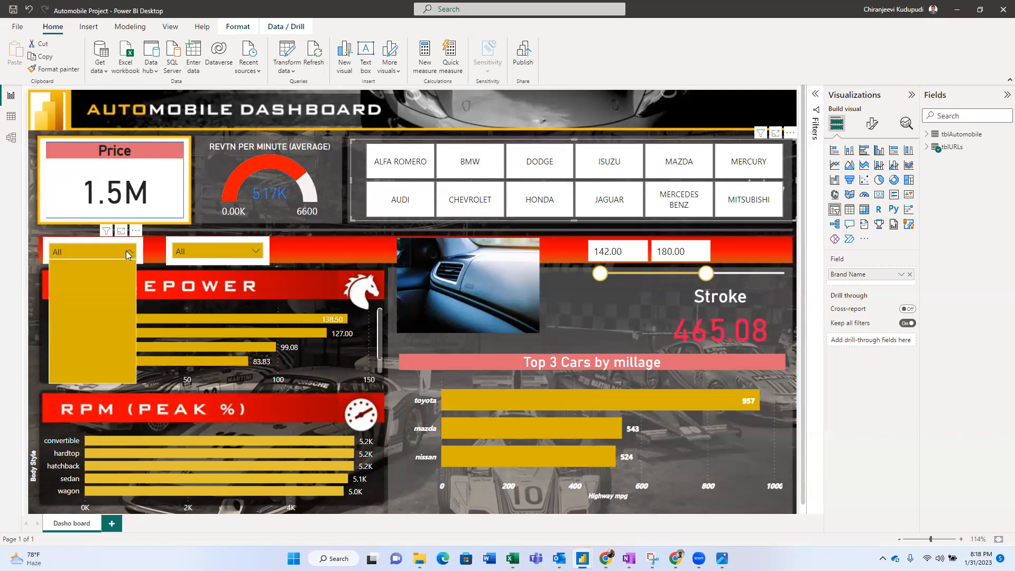
{"action": "left_click", "coordinate": [77, 286]}
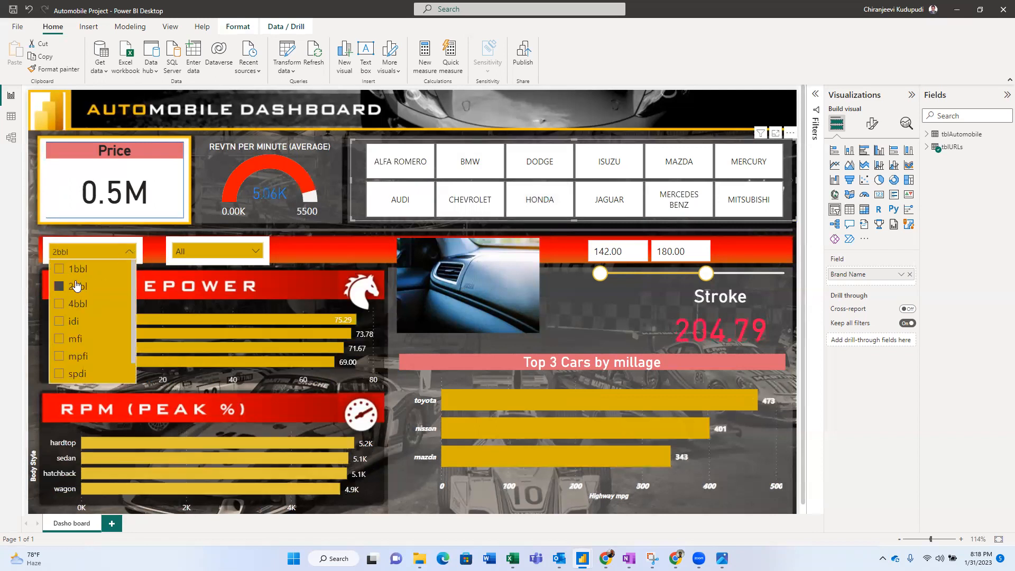
{"action": "left_click", "coordinate": [78, 304]}
{"action": "left_click", "coordinate": [77, 321]}
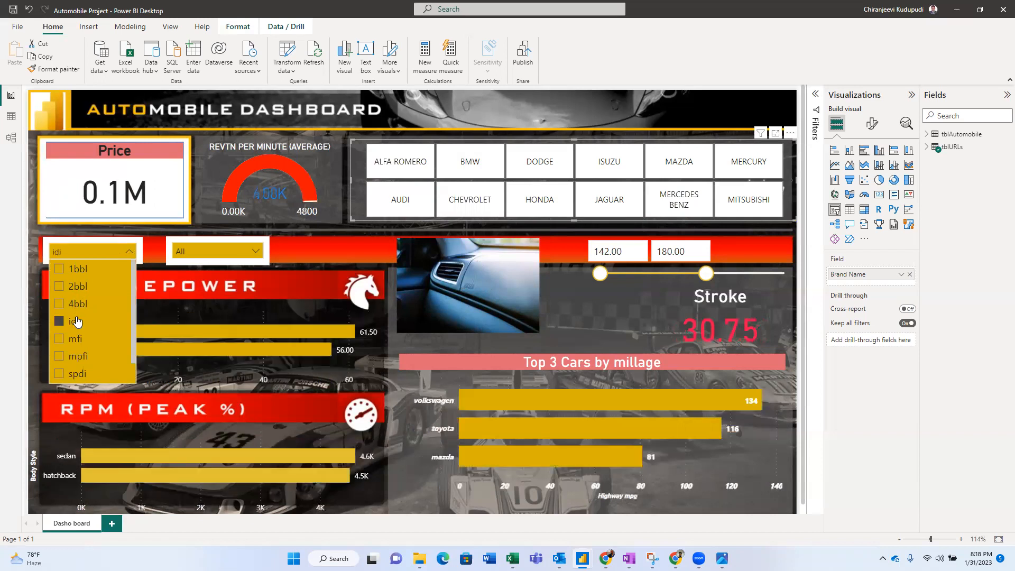
{"action": "left_click", "coordinate": [77, 321]}
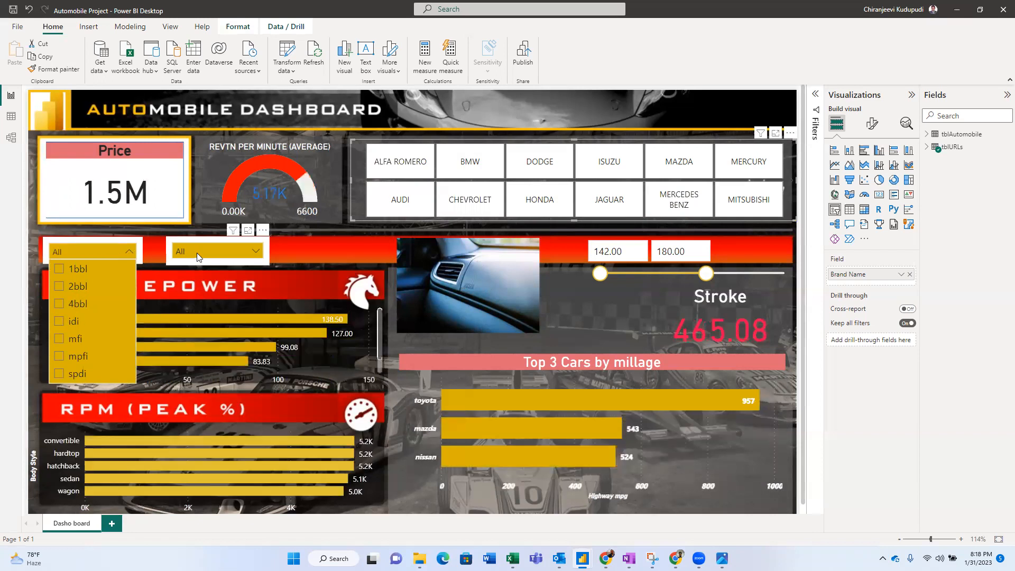
- Test the body-style filter with hardtop and hatchback, reset it to All, then show the requirements notes
{"action": "left_click", "coordinate": [197, 253]}
{"action": "left_click", "coordinate": [198, 288]}
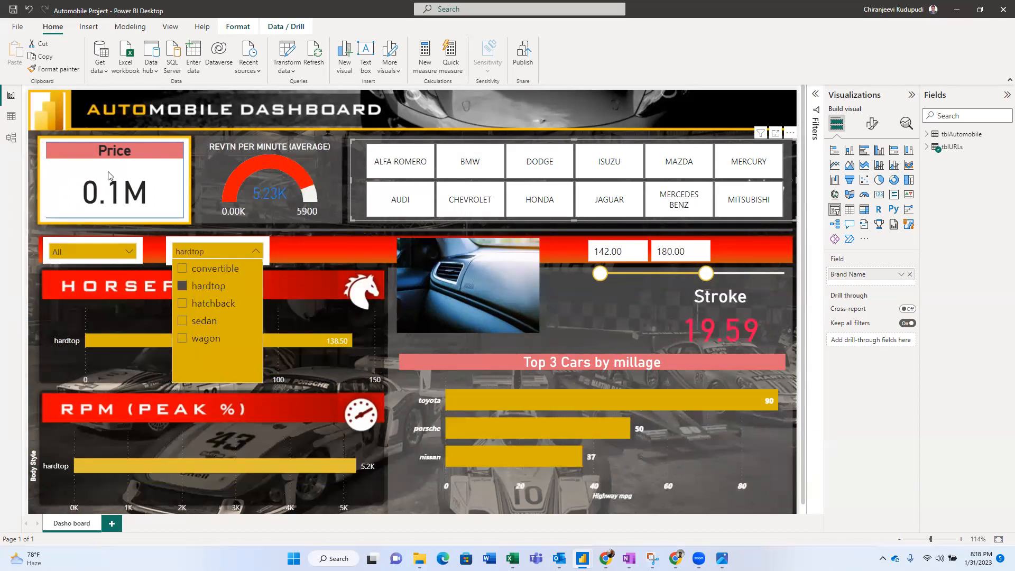
{"action": "left_click", "coordinate": [207, 305]}
{"action": "left_click", "coordinate": [207, 305]}
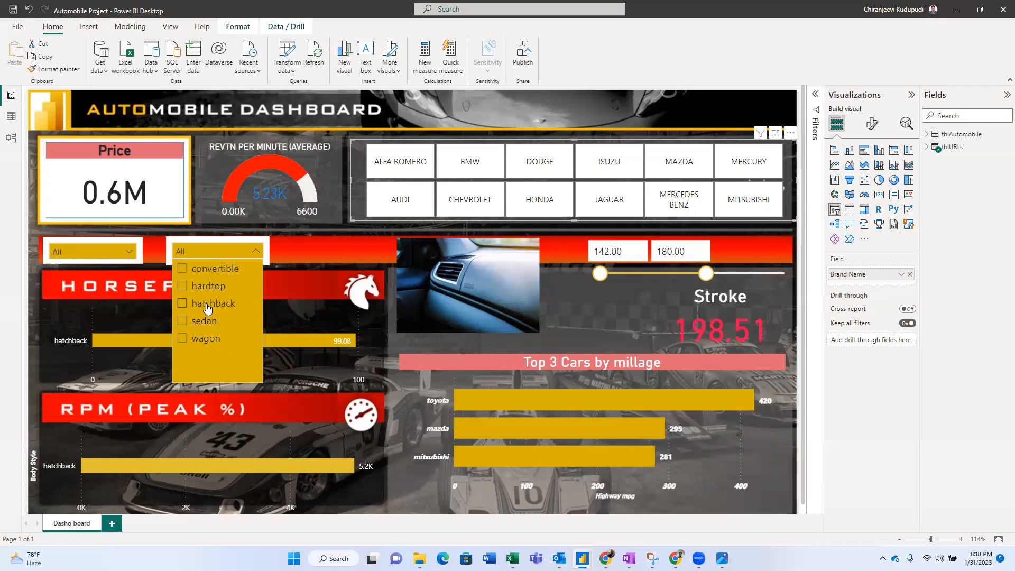
{"action": "left_click", "coordinate": [33, 288]}
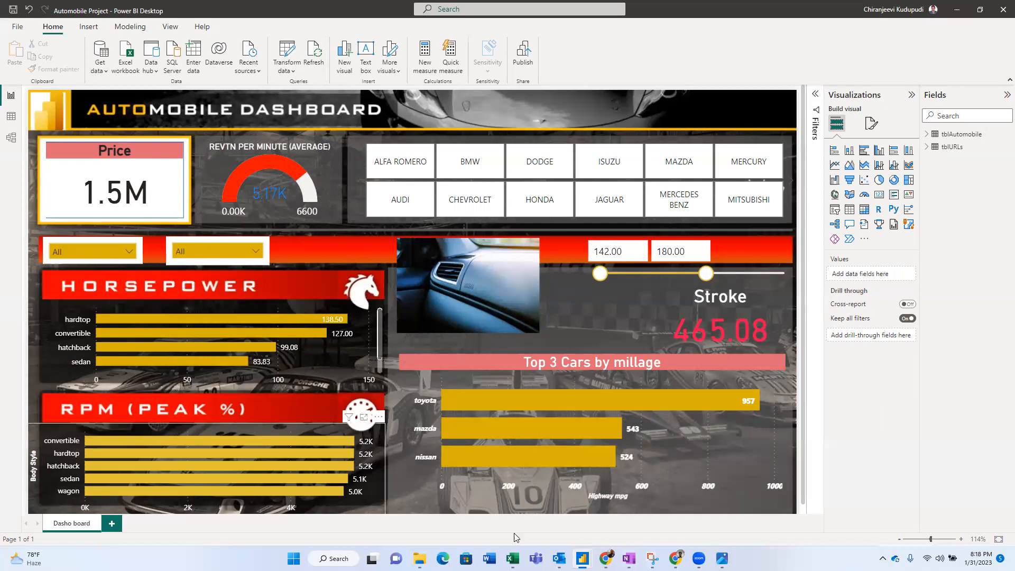
{"action": "left_click", "coordinate": [629, 559]}
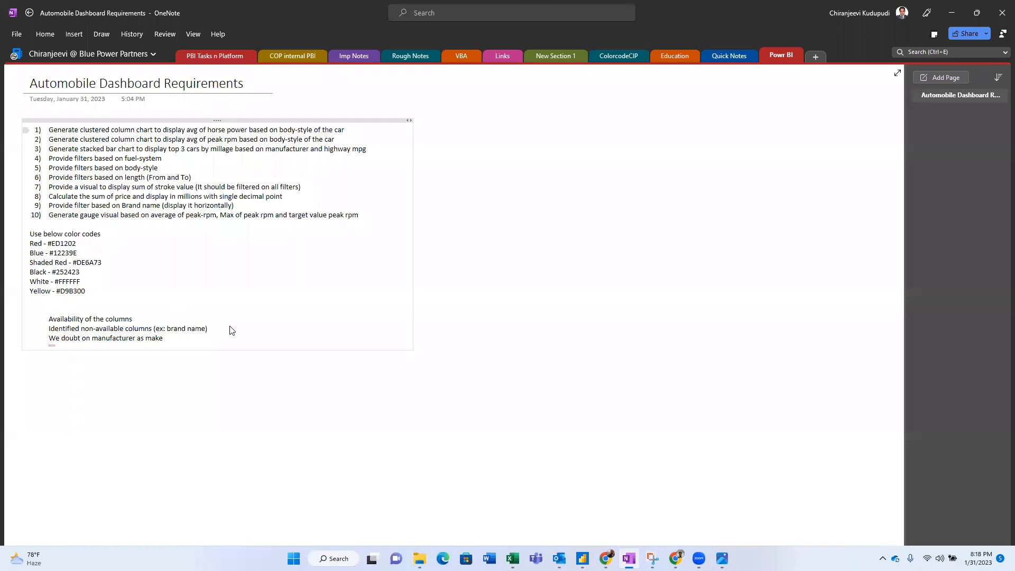
- Check the fuel-system and body-style filters against the requirements notes
{"action": "key", "text": "alt+Tab"}
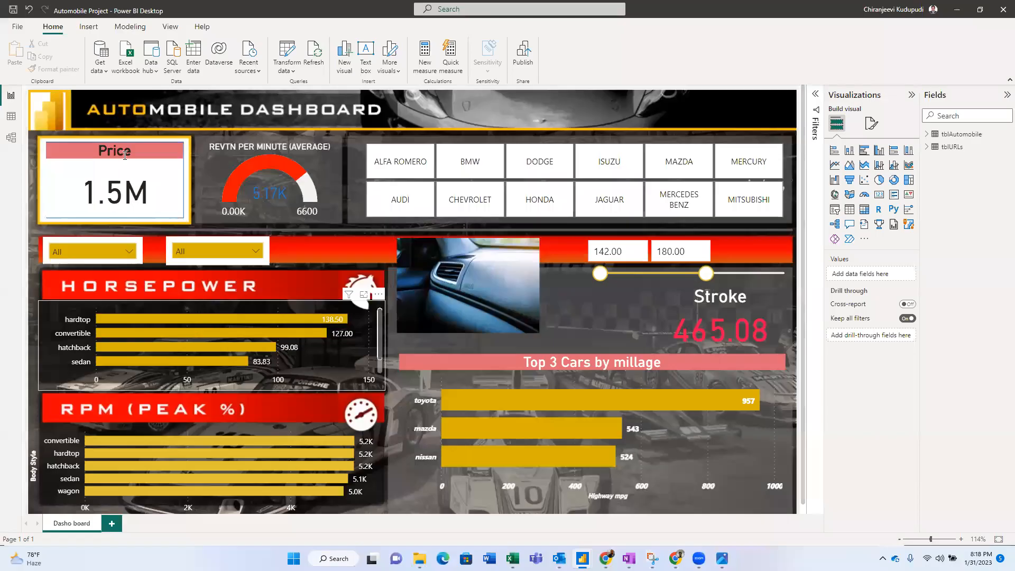
{"action": "key", "text": "alt+Tab"}
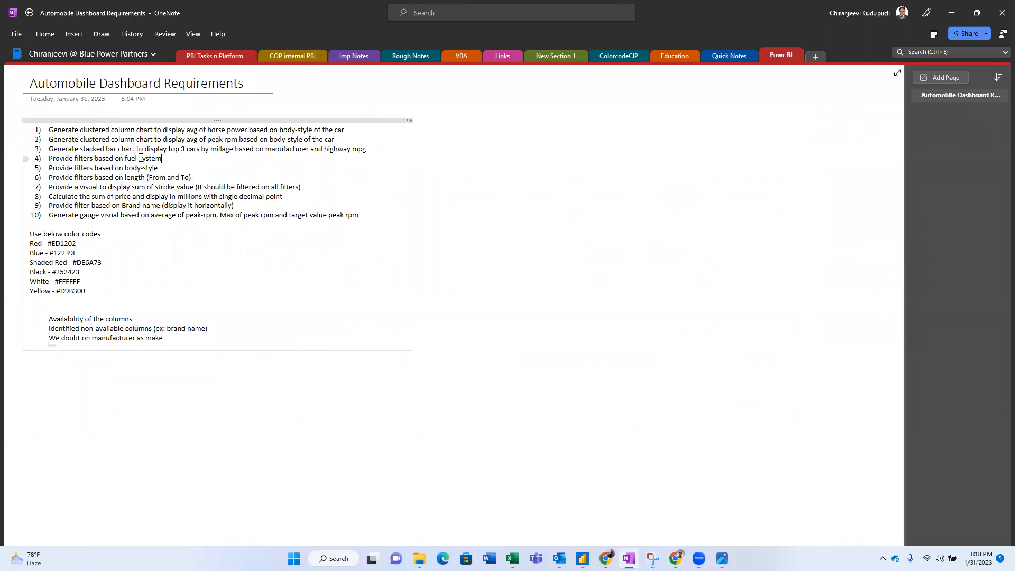
{"action": "key", "text": "alt+Tab"}
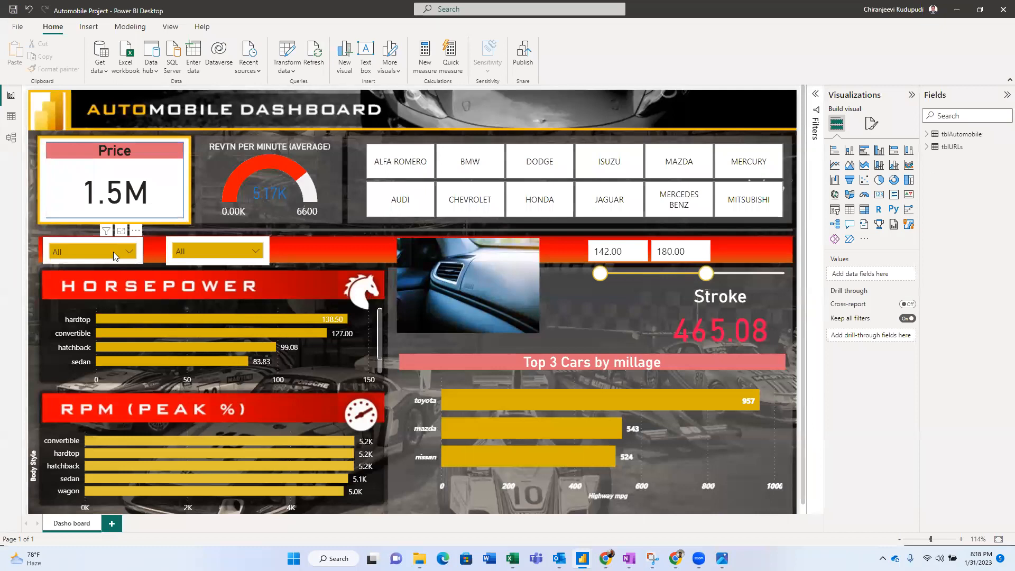
{"action": "left_click", "coordinate": [114, 251]}
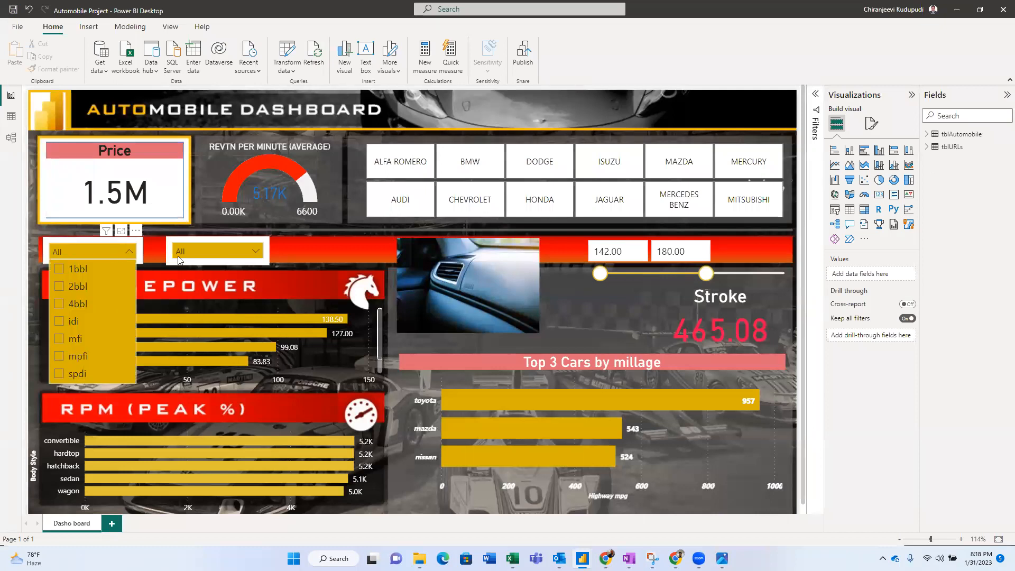
{"action": "left_click", "coordinate": [197, 251]}
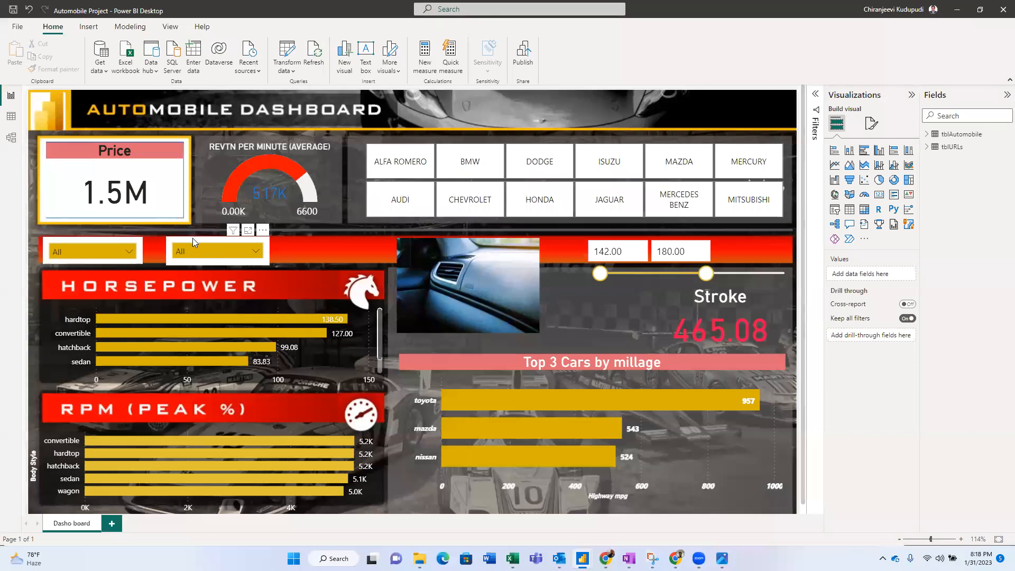
{"action": "left_click", "coordinate": [192, 239]}
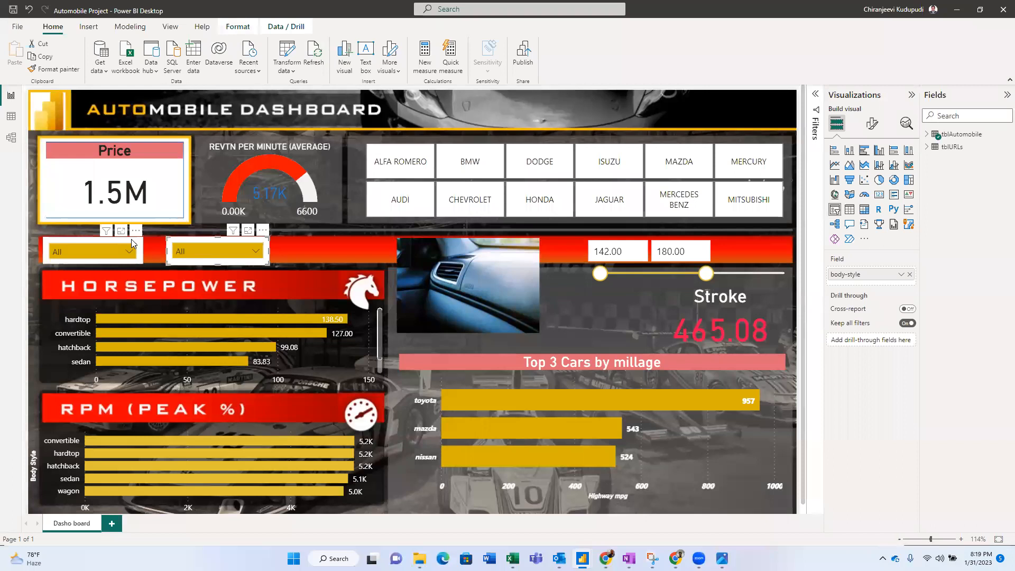
{"action": "left_click", "coordinate": [131, 239]}
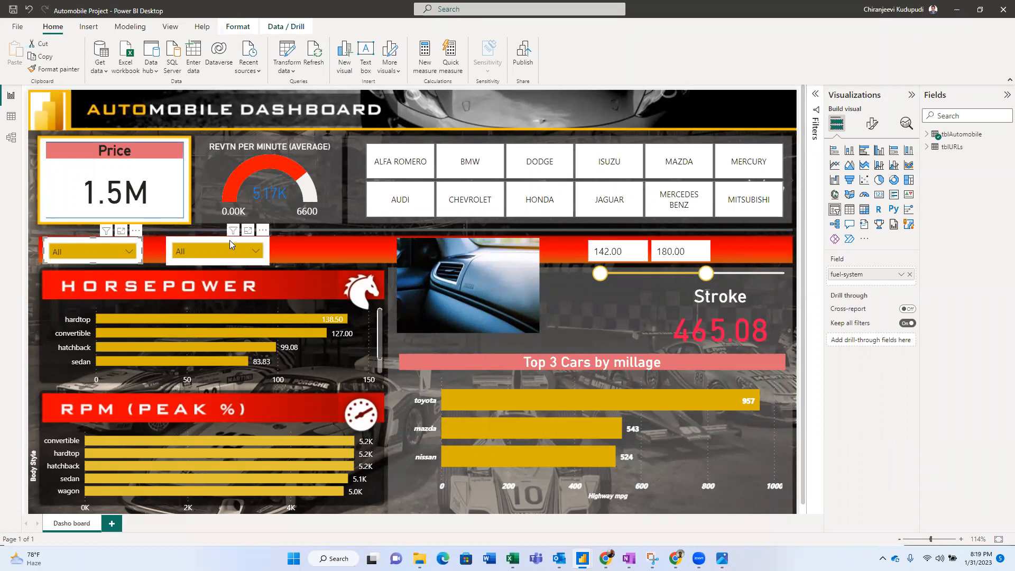
{"action": "key", "text": "alt+Tab"}
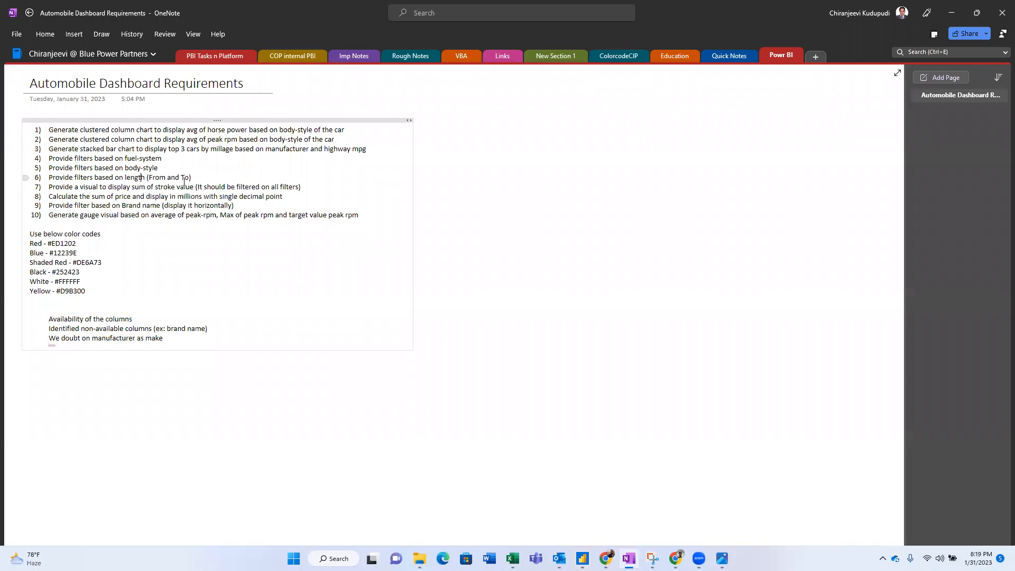
{"action": "key", "text": "alt+Tab"}
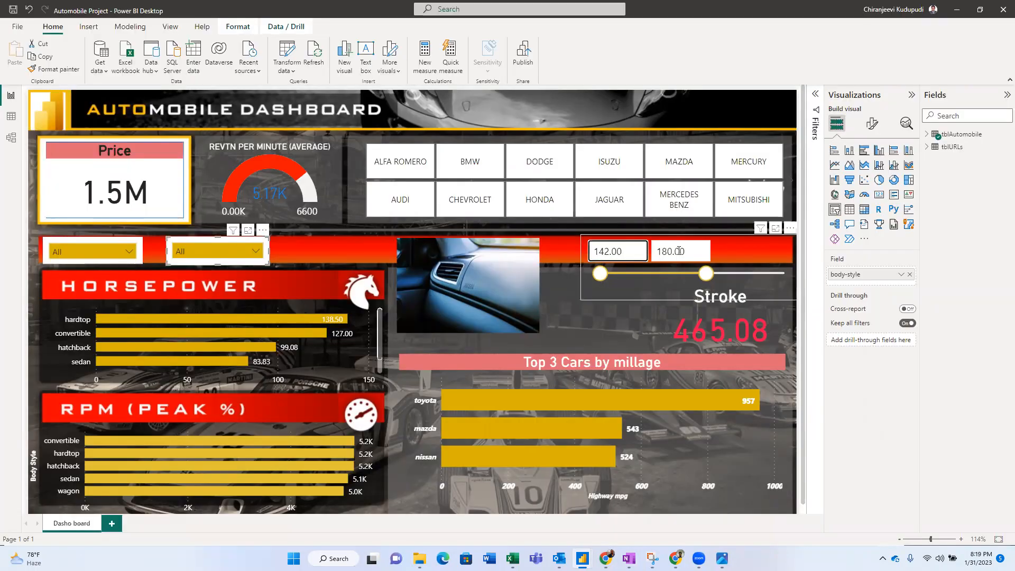
- Set the length filter's upper limit to 160, then raise it to 181.61
{"action": "left_click", "coordinate": [672, 252]}
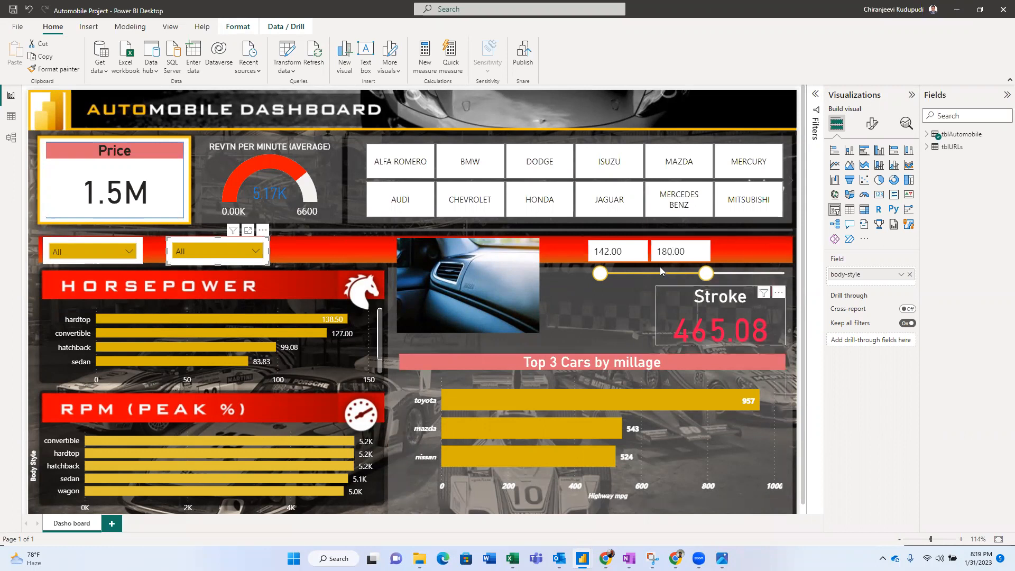
{"action": "double_click", "coordinate": [665, 252]}
{"action": "left_click", "coordinate": [665, 252]}
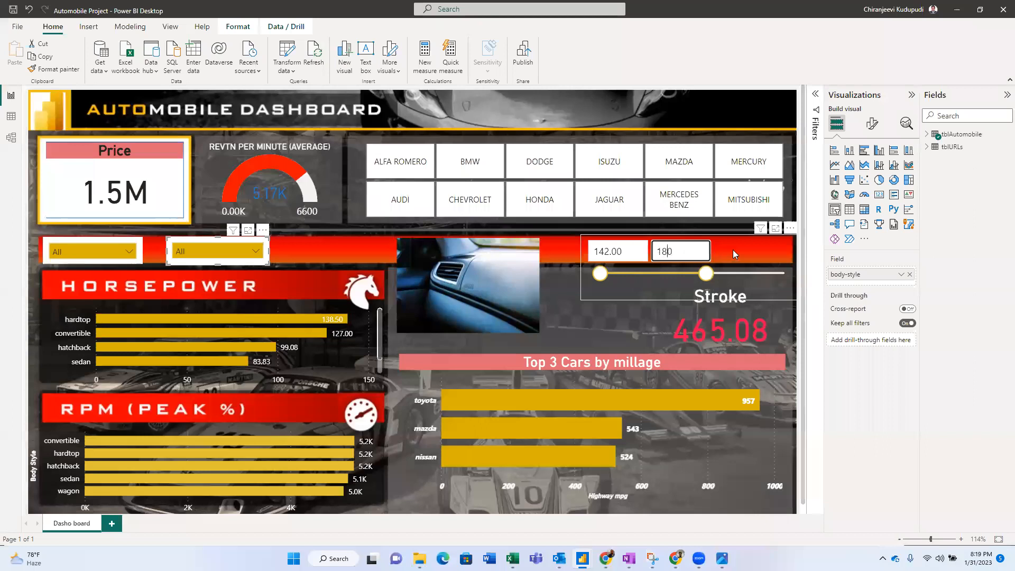
{"action": "key", "text": "BackSpace"}
{"action": "type", "text": "6"}
{"action": "key", "text": "Return"}
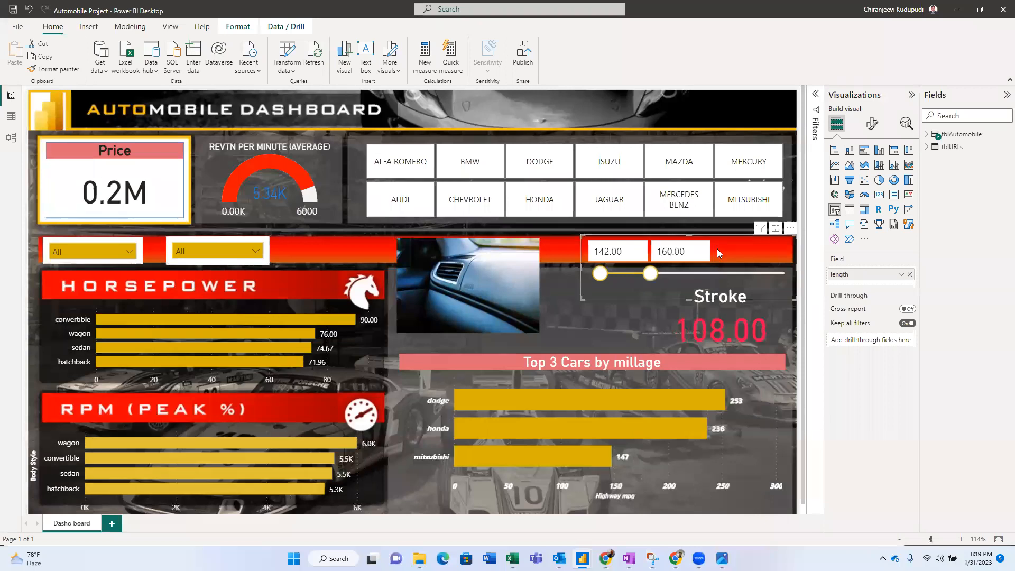
{"action": "left_click", "coordinate": [712, 275]}
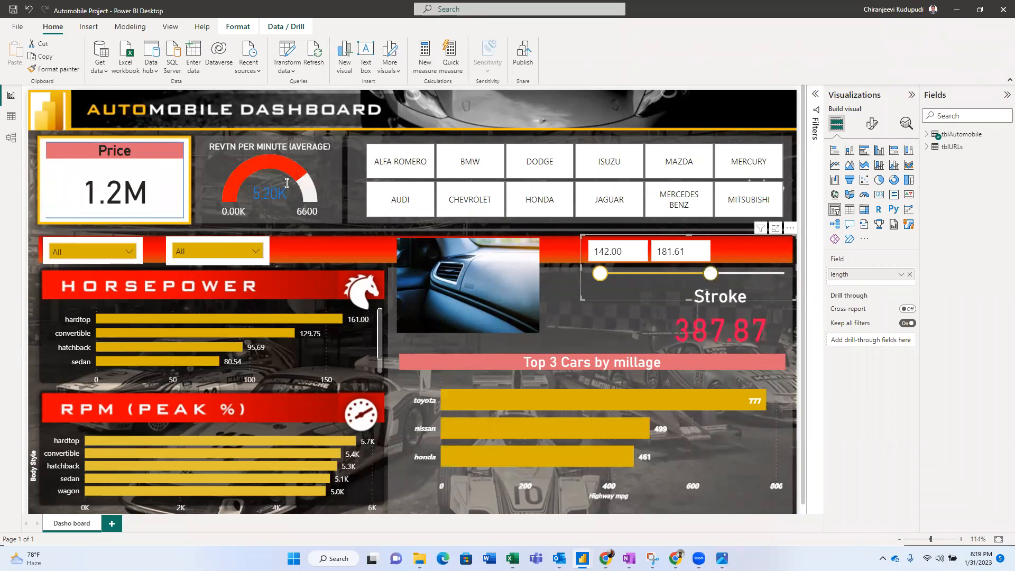
- Compare the filtered dashboard against the requirements notes again
{"action": "key", "text": "alt+Tab"}
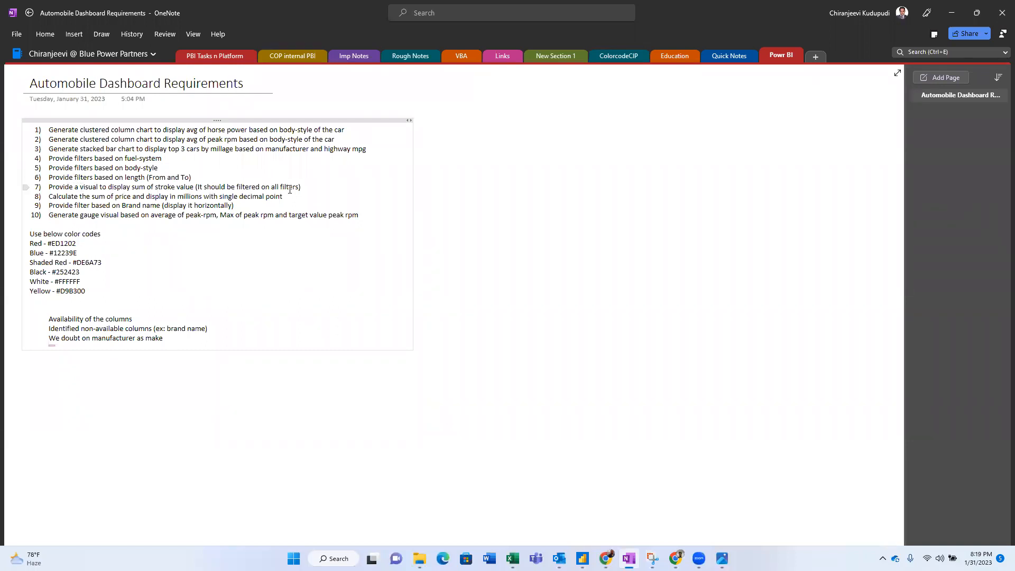
{"action": "key", "text": "alt+Tab"}
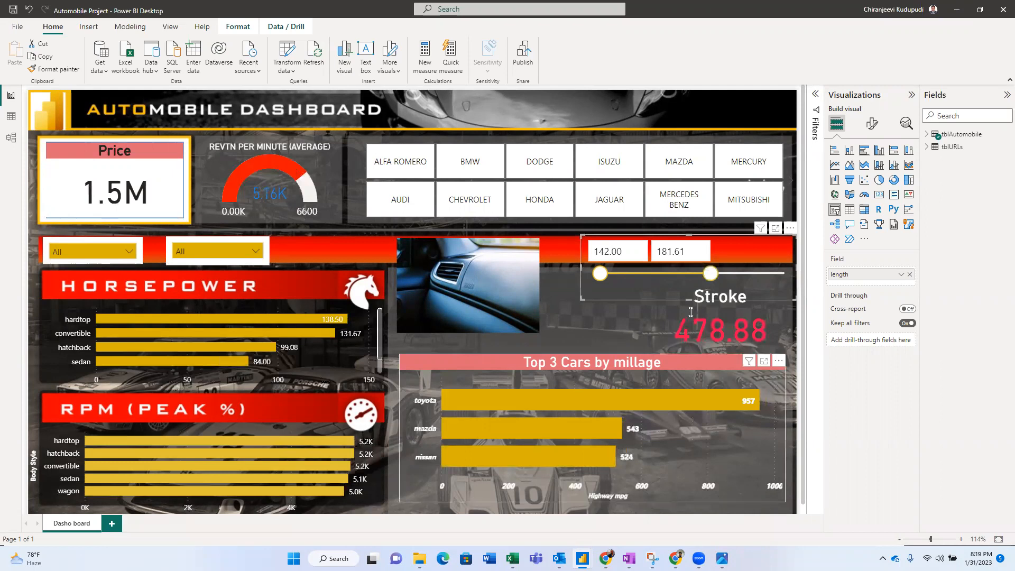
{"action": "key", "text": "alt+Tab"}
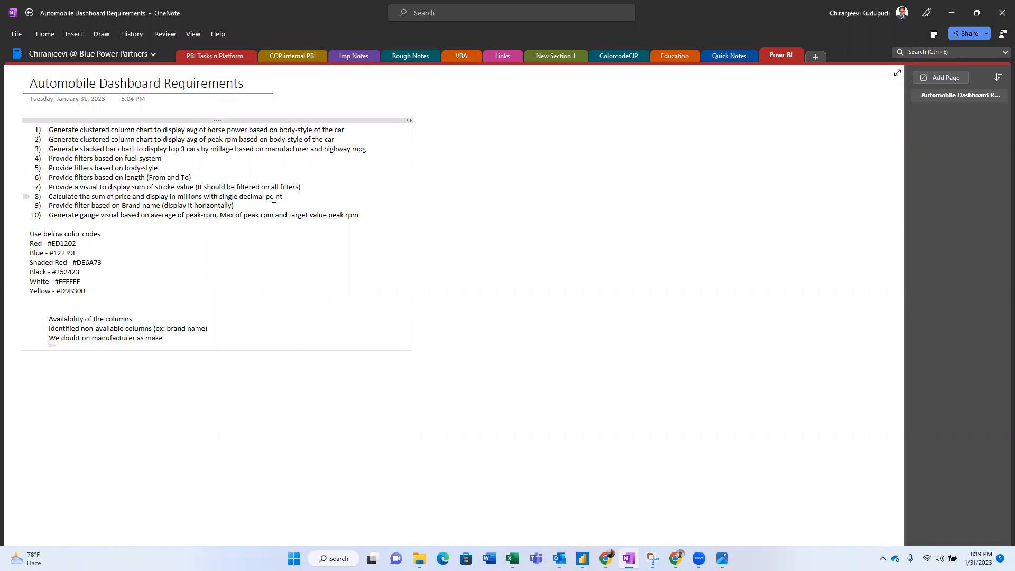
{"action": "key", "text": "alt+Tab"}
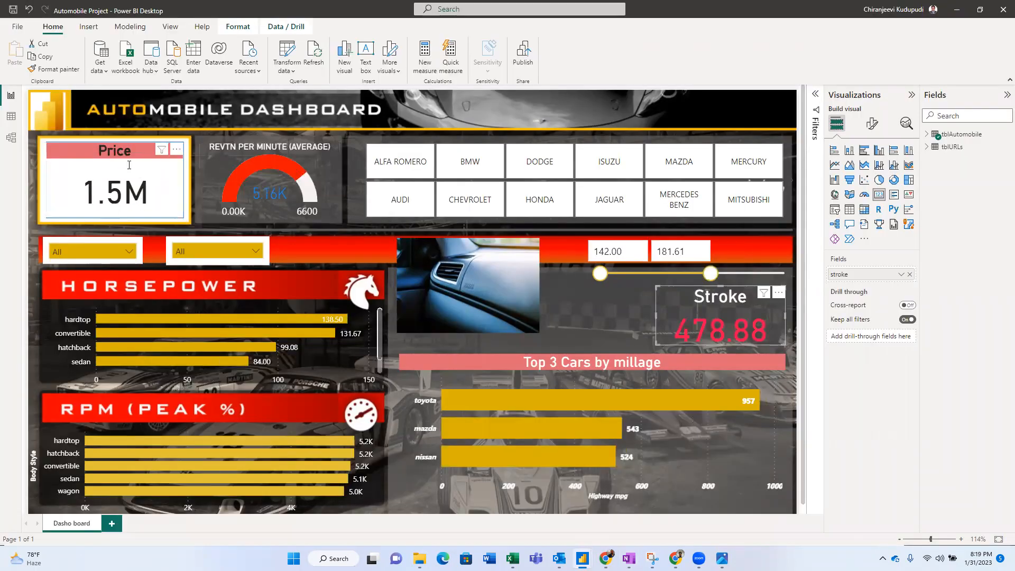
{"action": "key", "text": "alt+Tab"}
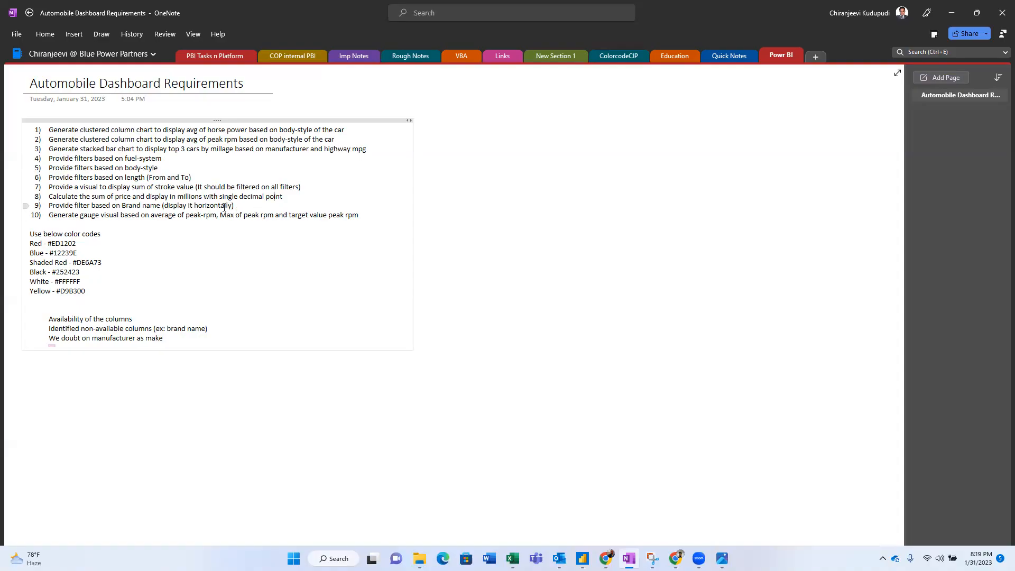
- Go back and forth between the dashboard and the requirements notes, ending on OneNote
{"action": "key", "text": "alt+Tab"}
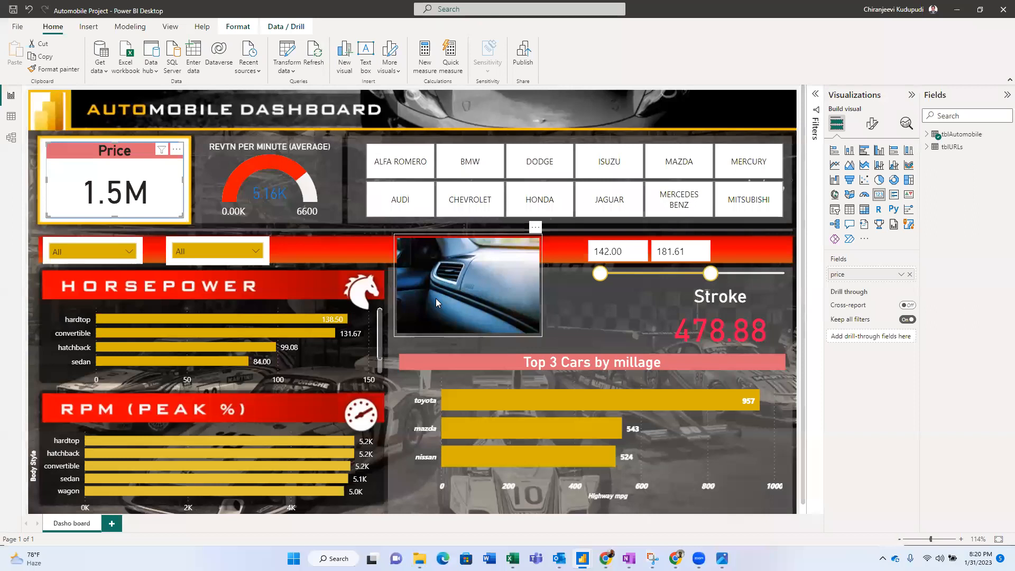
{"action": "key", "text": "alt+Tab"}
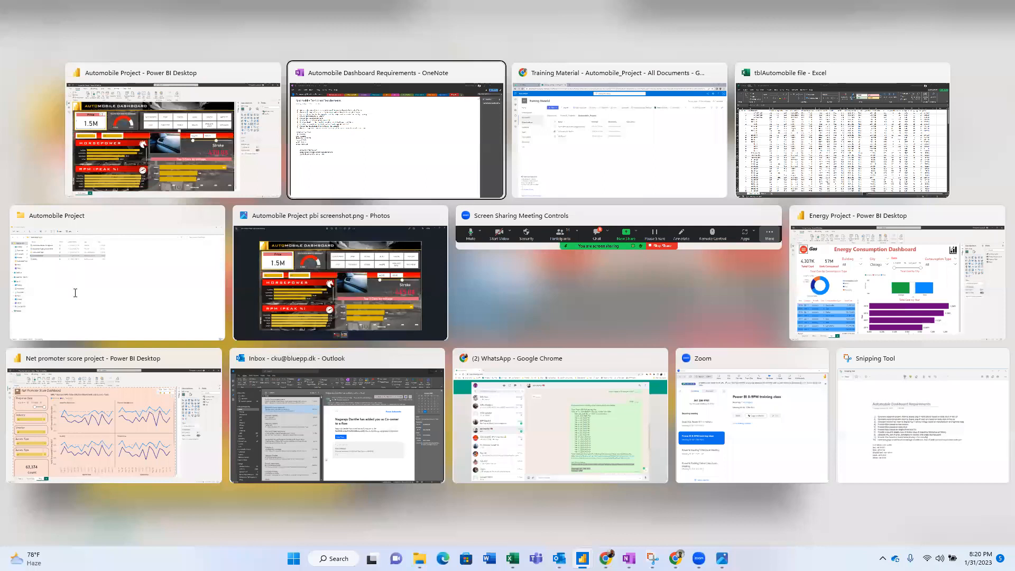
{"action": "key", "text": "Escape"}
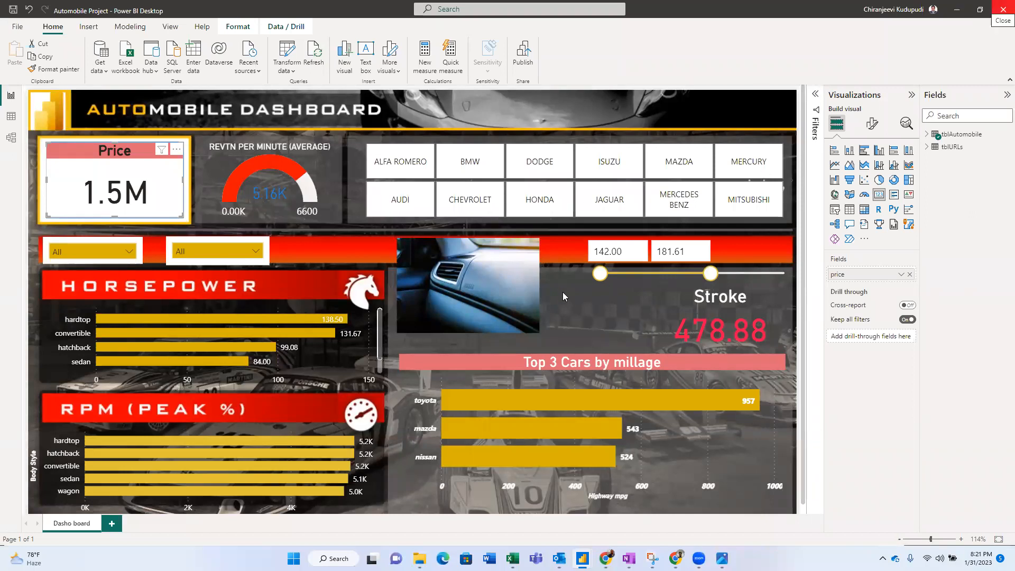
{"action": "key", "text": "alt+Tab"}
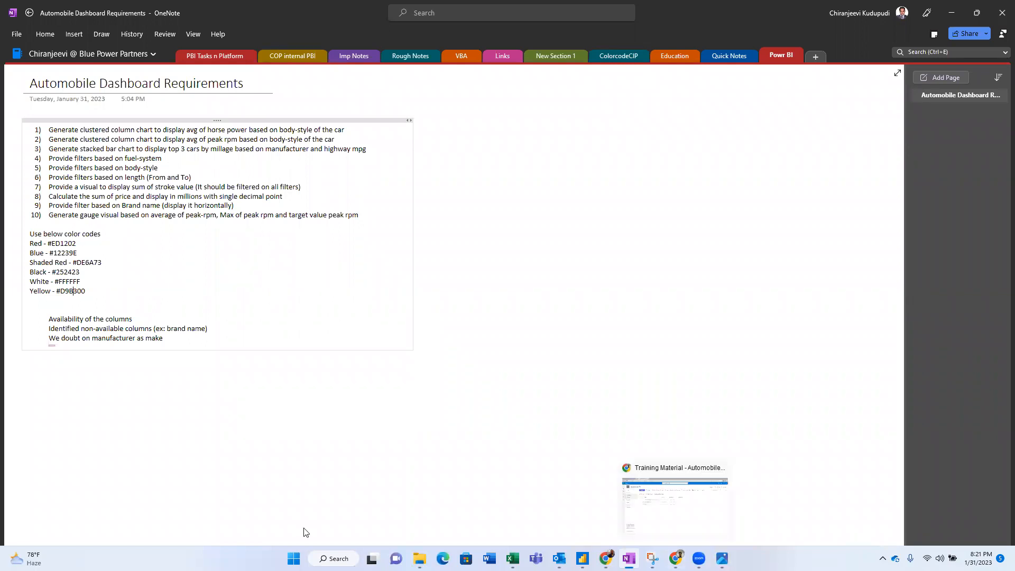
- Search 'power' from Start, launch Power BI Desktop and dismiss the welcome screen for a blank report
{"action": "key", "text": "super"}
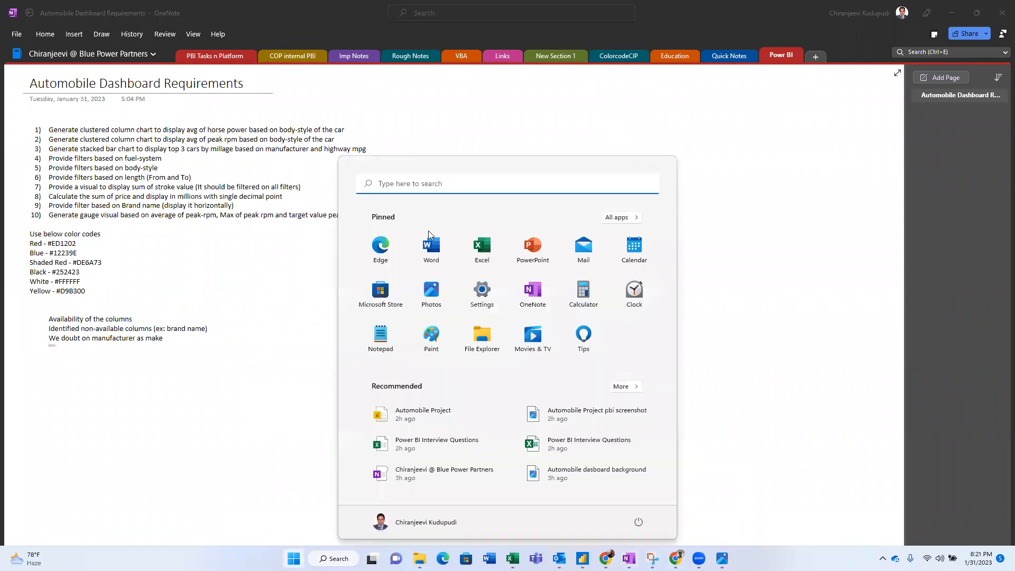
{"action": "left_click", "coordinate": [458, 184]}
{"action": "type", "text": "pow"}
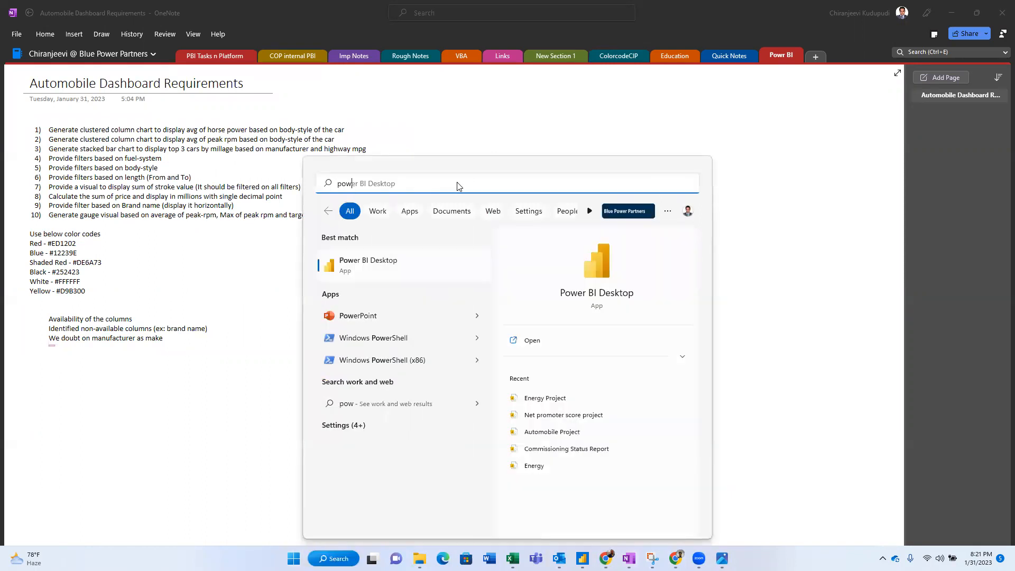
{"action": "type", "text": "er"}
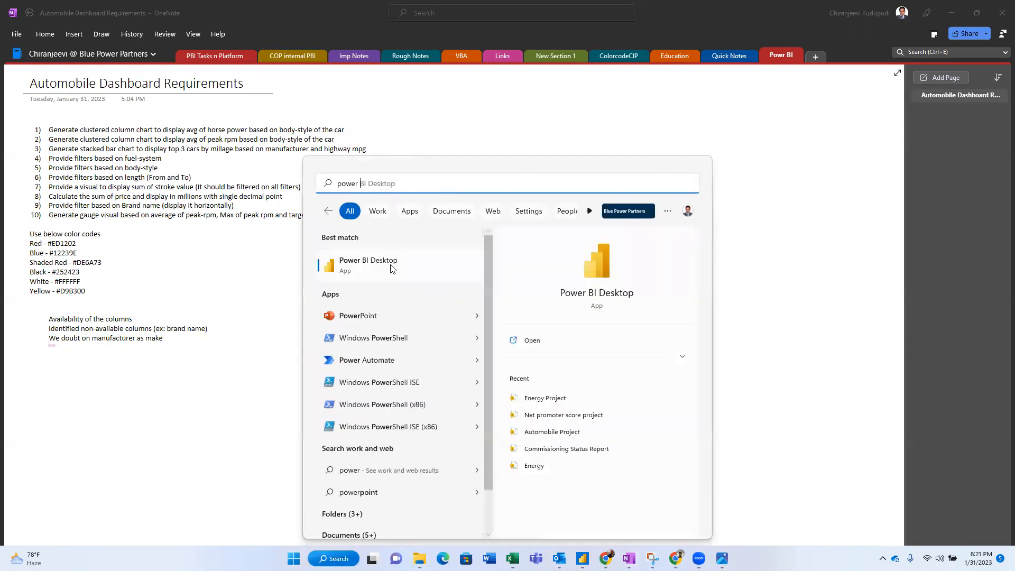
{"action": "left_click", "coordinate": [391, 265]}
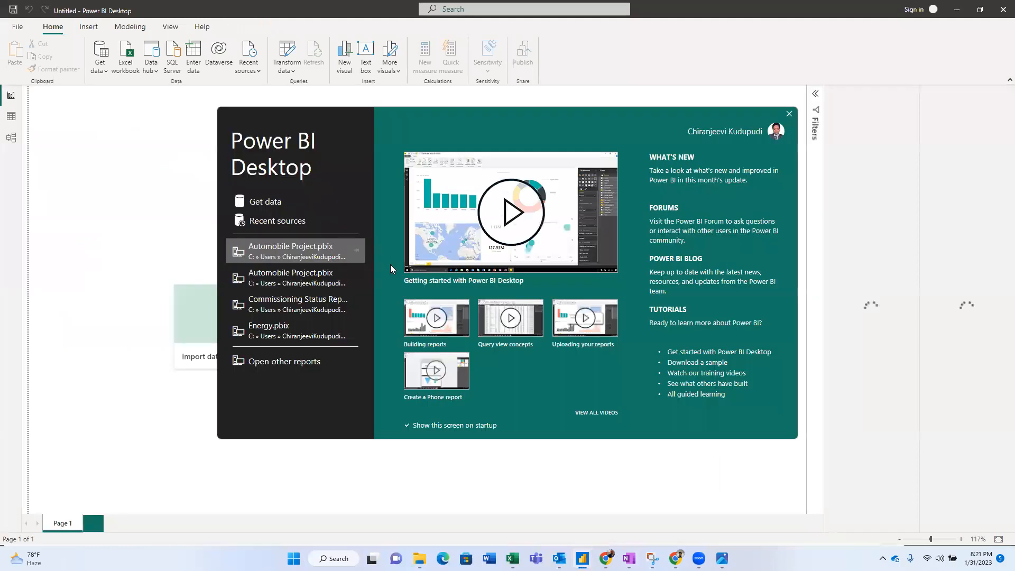
{"action": "left_click", "coordinate": [789, 113]}
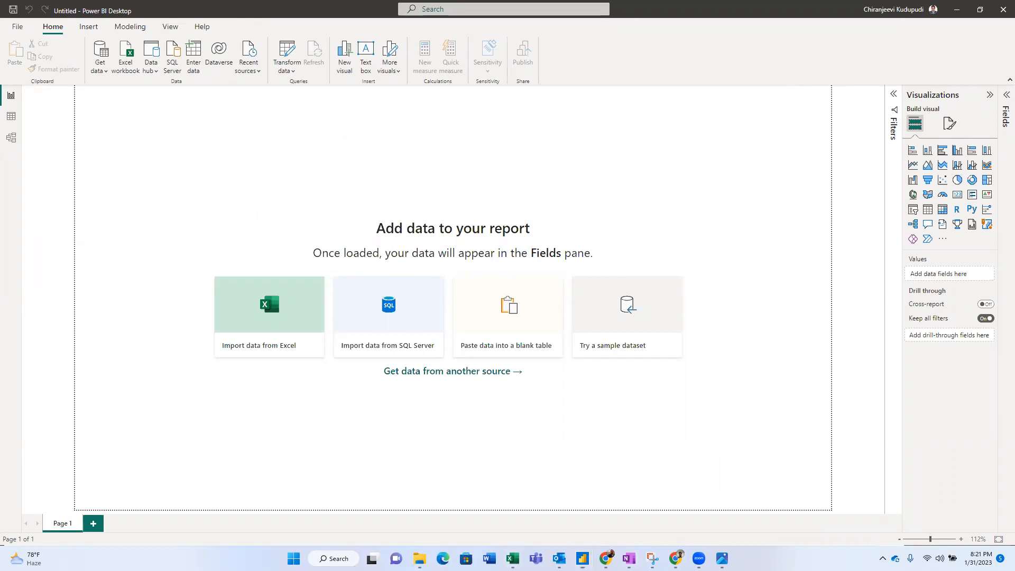
- Copy the Automobile Project folder path from File Explorer's address bar and return to Power BI
{"action": "left_click", "coordinate": [419, 559]}
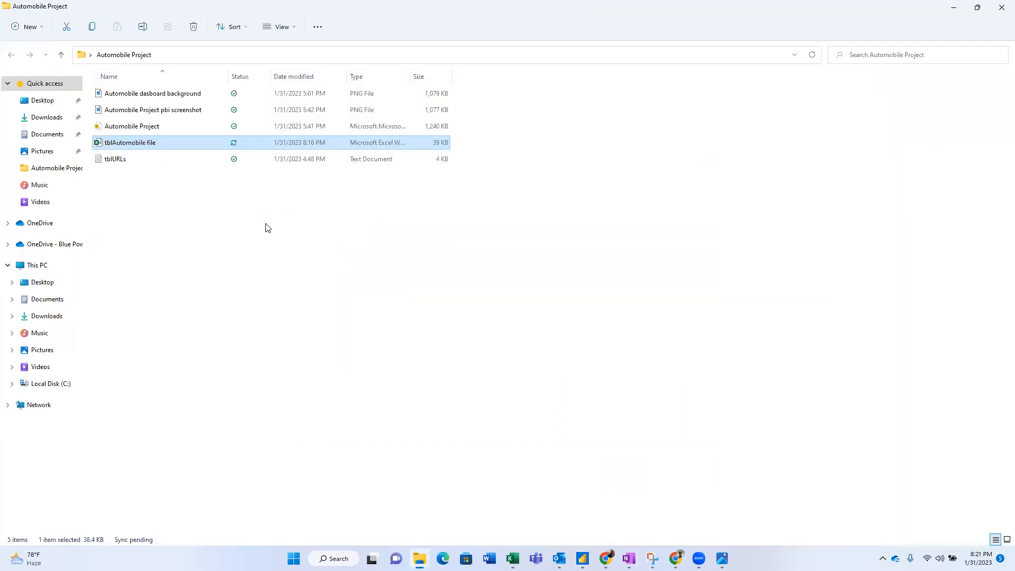
{"action": "left_click", "coordinate": [108, 162]}
{"action": "left_click", "coordinate": [128, 147]}
{"action": "left_click", "coordinate": [194, 55]}
{"action": "key", "text": "ctrl+c"}
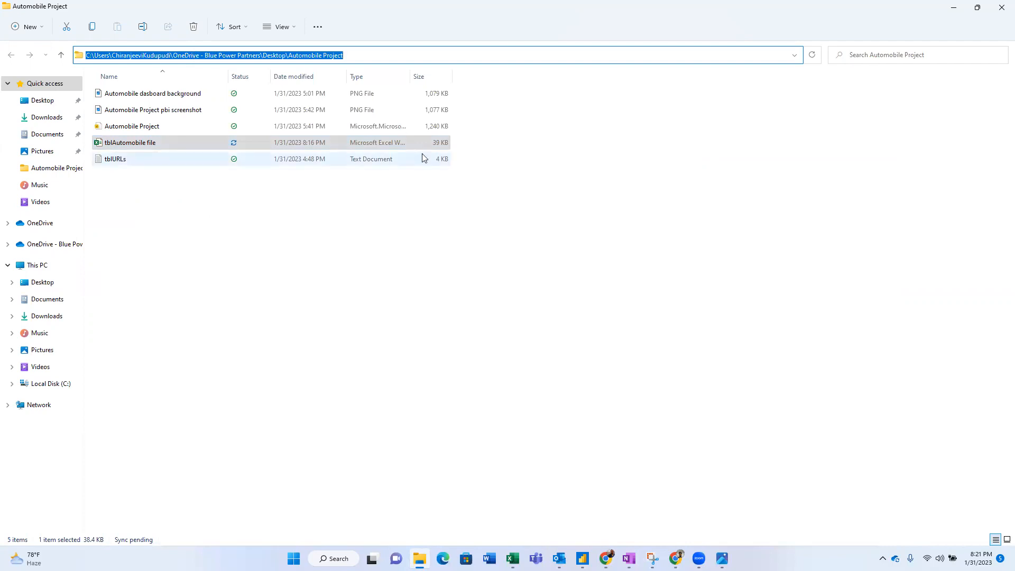
{"action": "key", "text": "alt+Tab"}
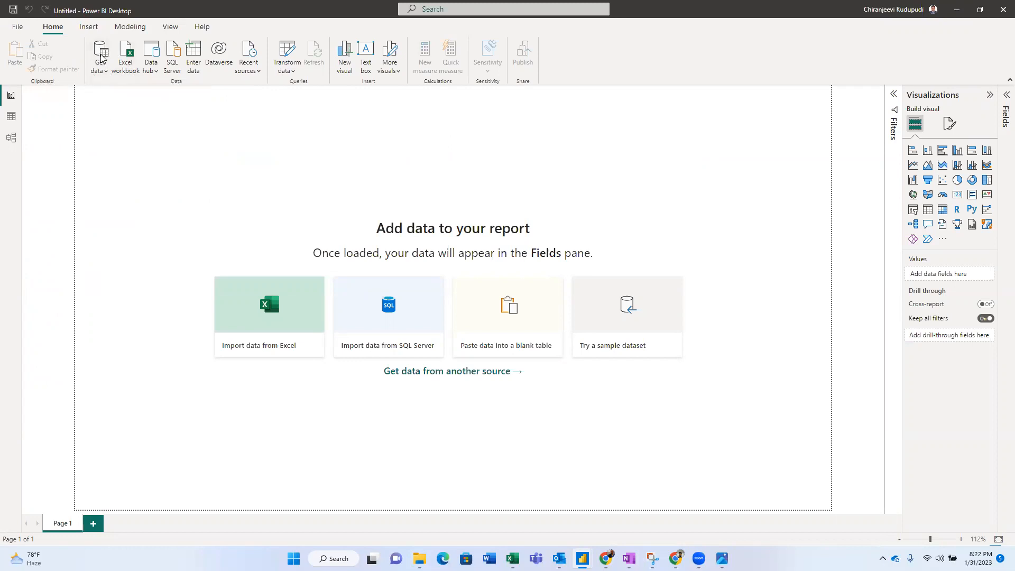
- Open an empty Power Query Editor with Transform data and expand its New Source list
{"action": "left_click", "coordinate": [102, 71]}
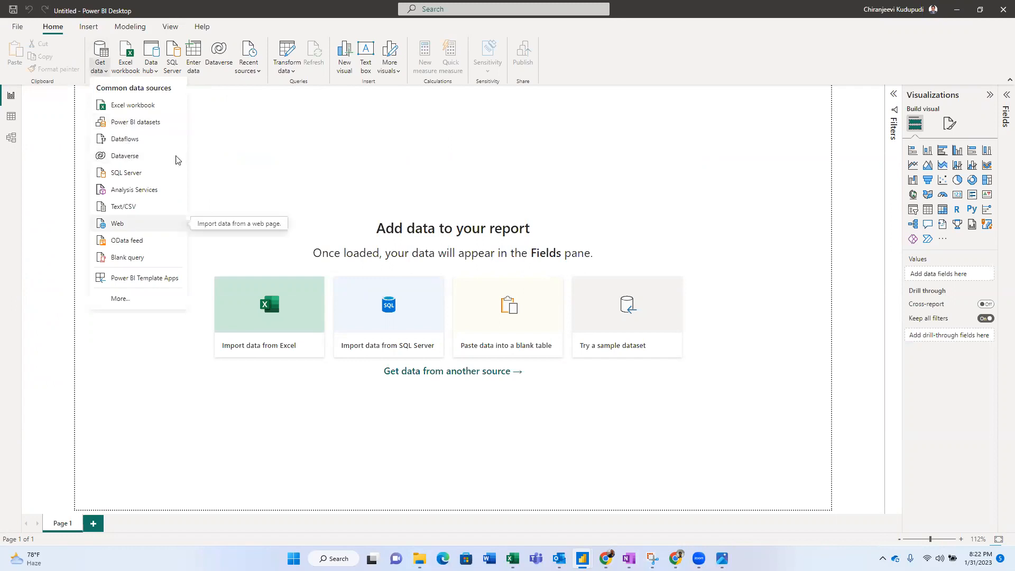
{"action": "left_click", "coordinate": [226, 142]}
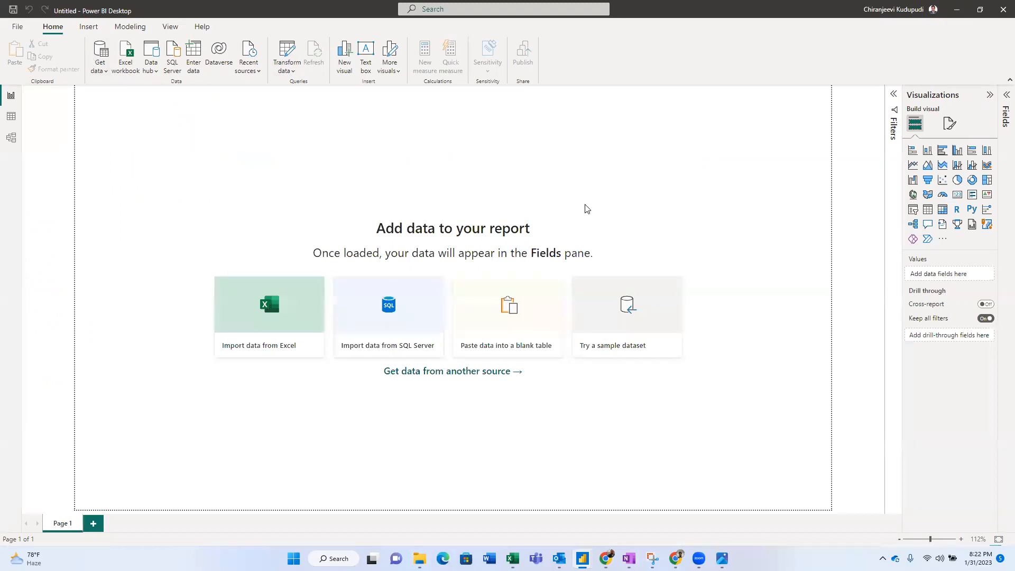
{"action": "left_click", "coordinate": [288, 48]}
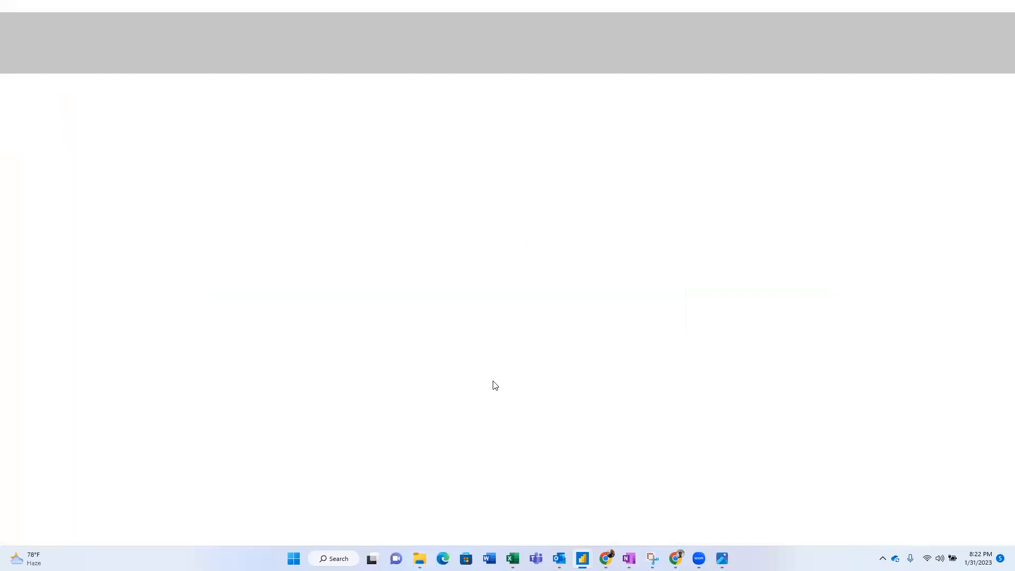
{"action": "mouse_move", "coordinate": [583, 559]}
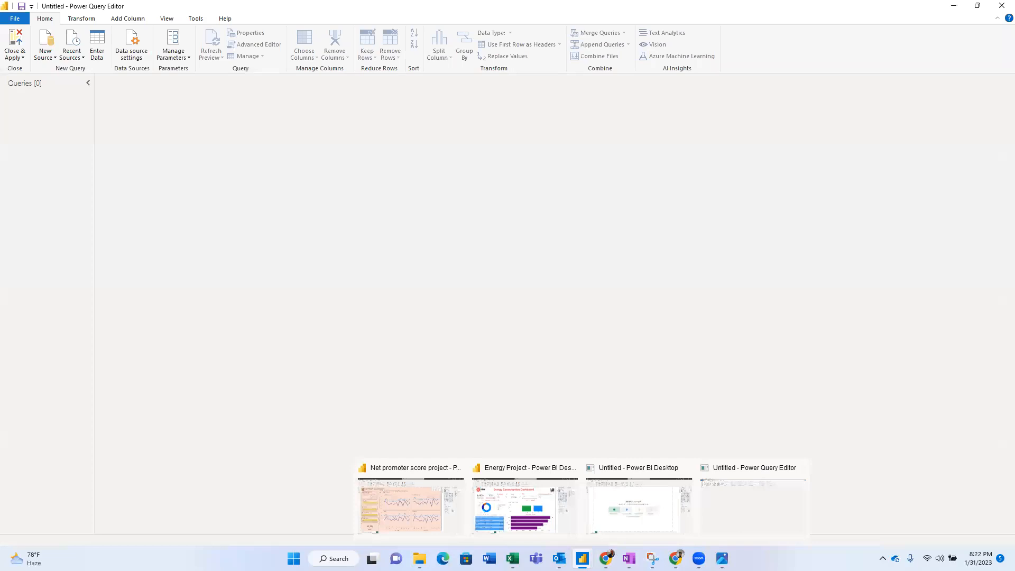
{"action": "left_click", "coordinate": [651, 504]}
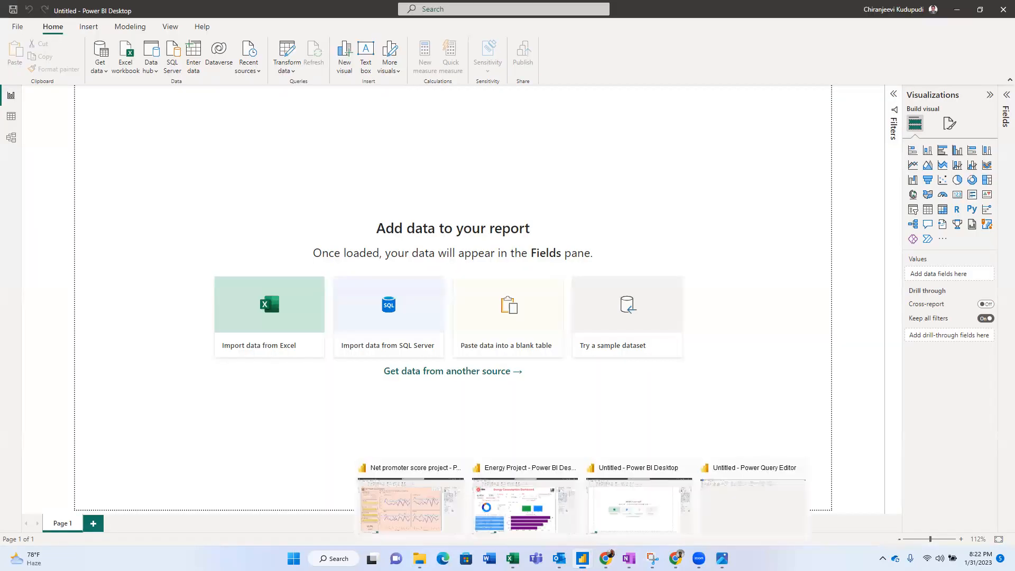
{"action": "left_click", "coordinate": [730, 492]}
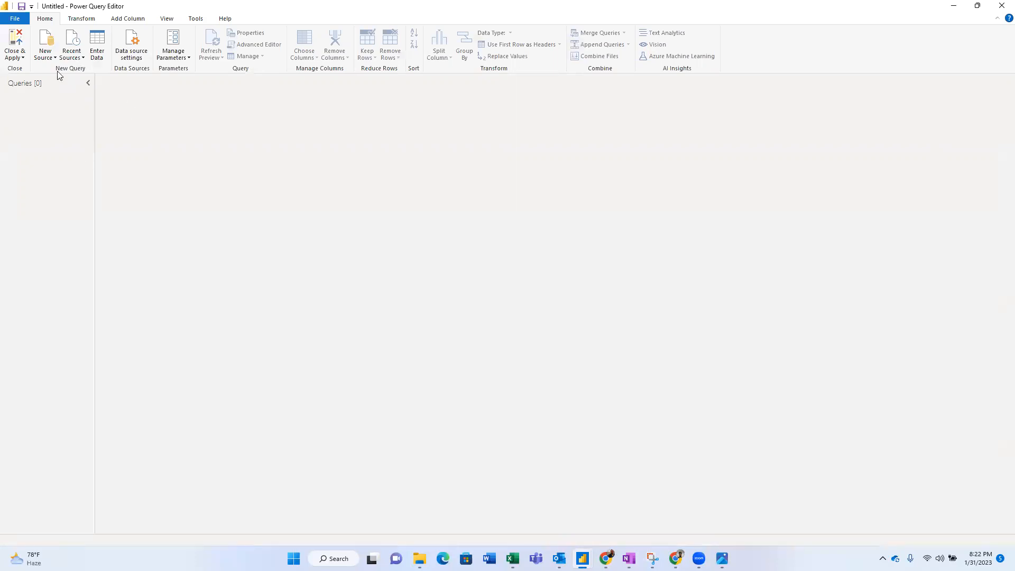
{"action": "left_click", "coordinate": [48, 60]}
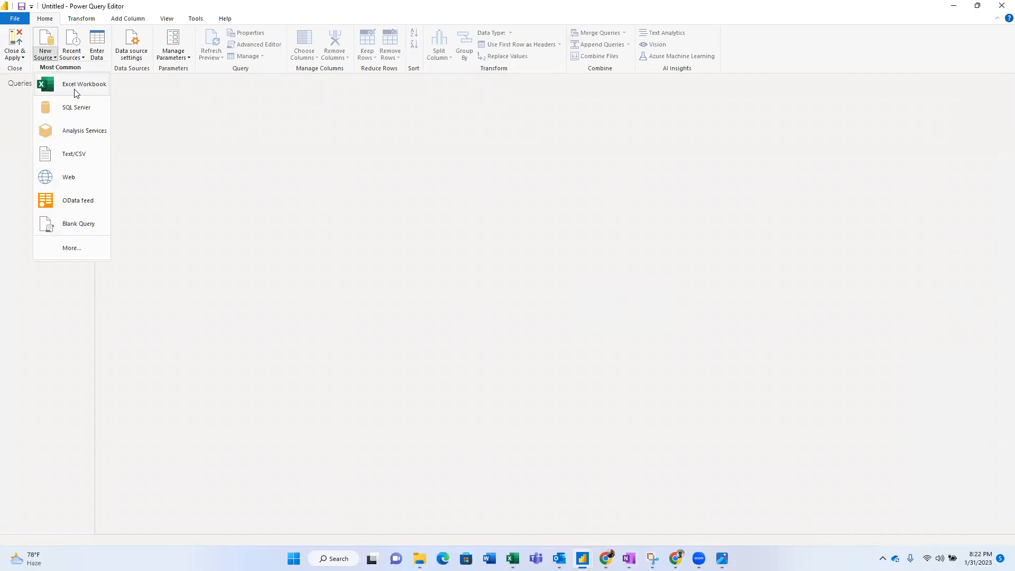
- Search the connector catalogue for 'excel' and connect with the Excel Workbook connector
{"action": "left_click", "coordinate": [79, 248]}
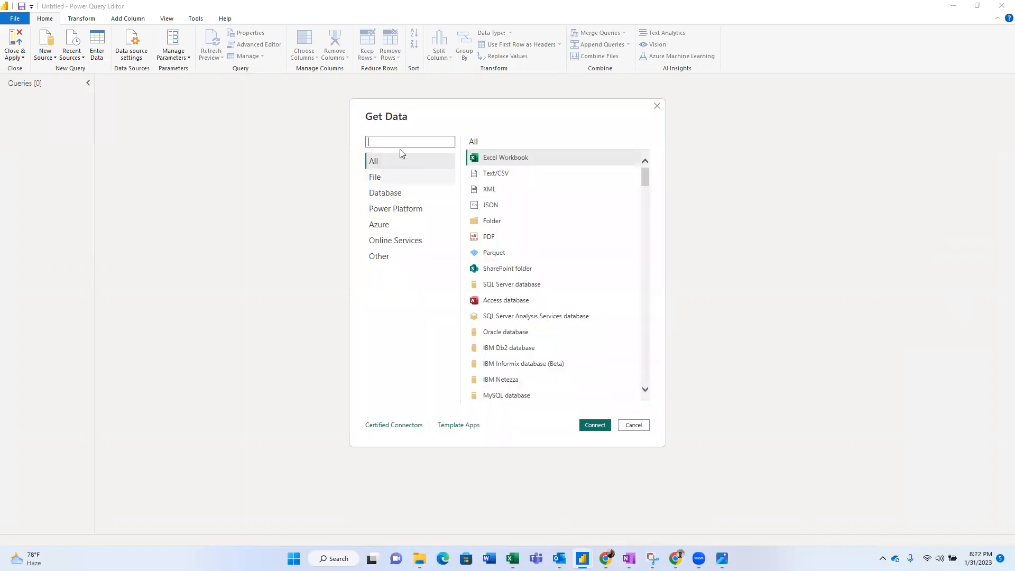
{"action": "type", "text": "excel"}
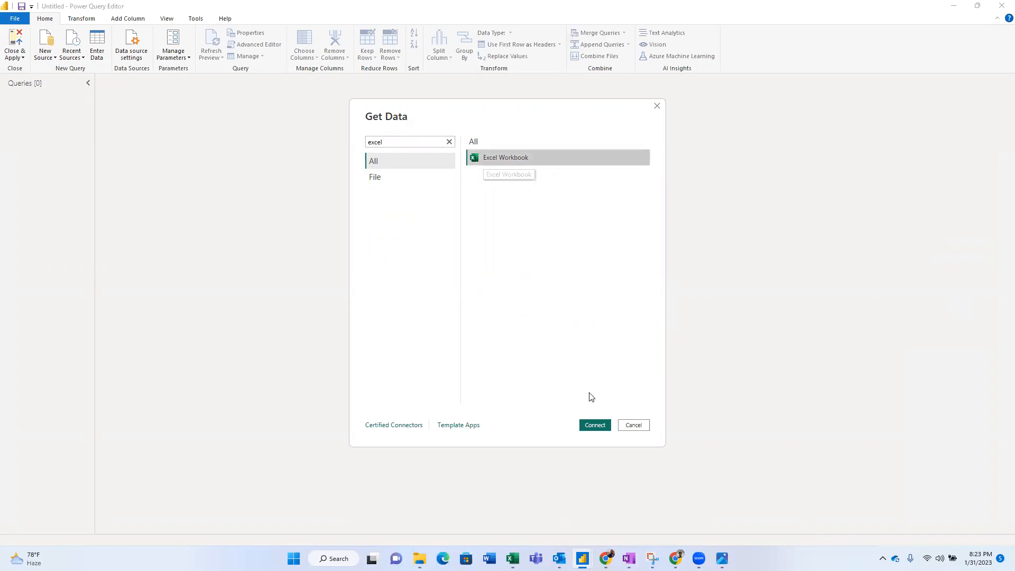
{"action": "left_click", "coordinate": [595, 426]}
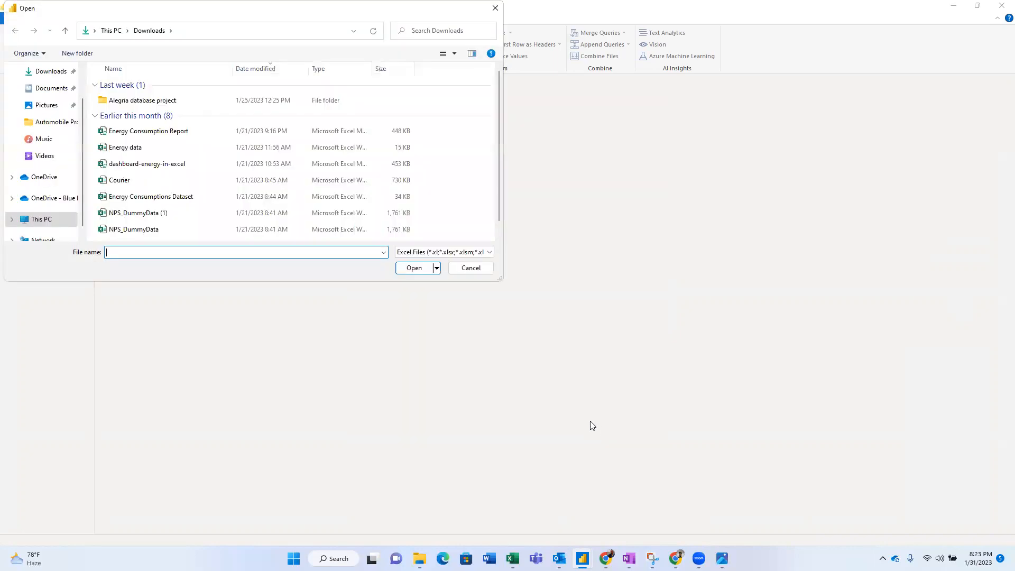
- Open tblAutomobile file from the Automobile Project folder, dismiss the file-in-use warning, and switch to Excel
{"action": "left_click", "coordinate": [195, 30]}
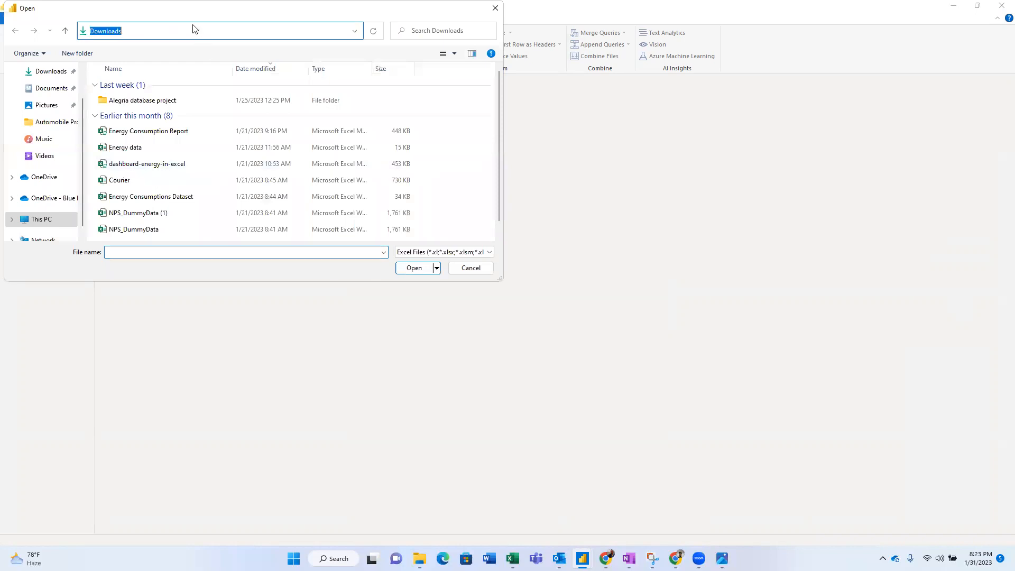
{"action": "left_click", "coordinate": [147, 7]}
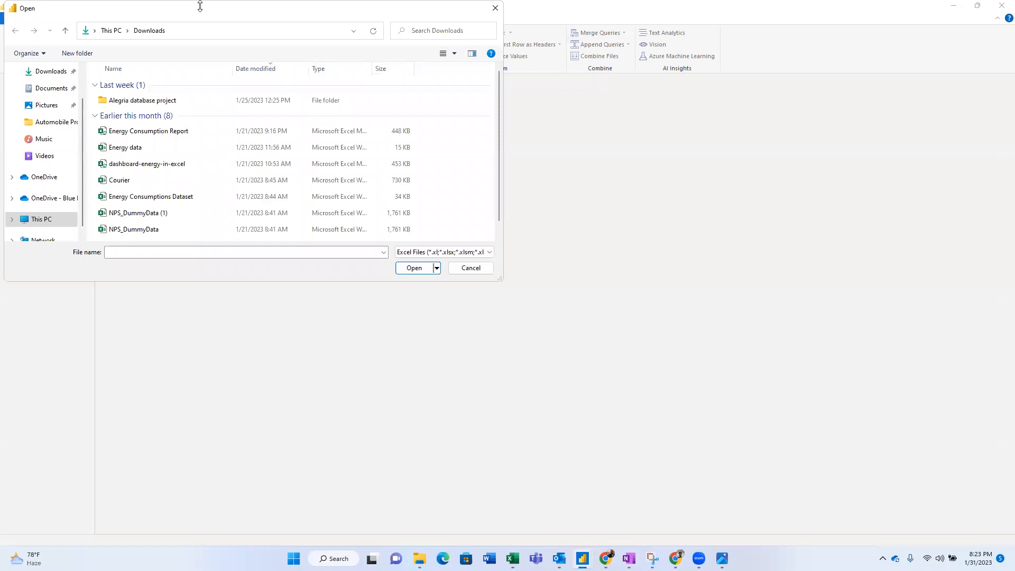
{"action": "left_click", "coordinate": [200, 31]}
{"action": "key", "text": "ctrl+v"}
{"action": "key", "text": "Return"}
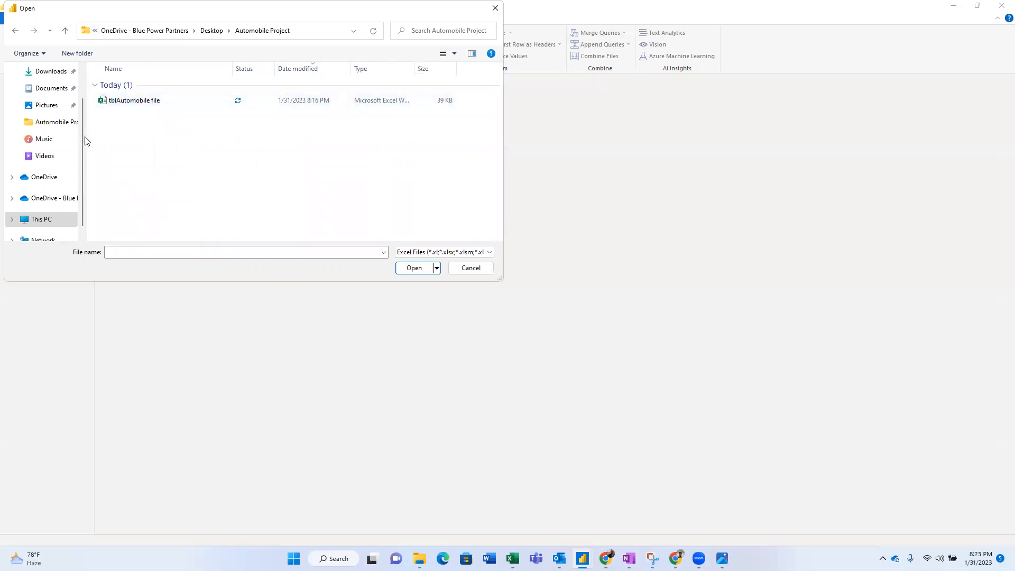
{"action": "left_click", "coordinate": [82, 77]}
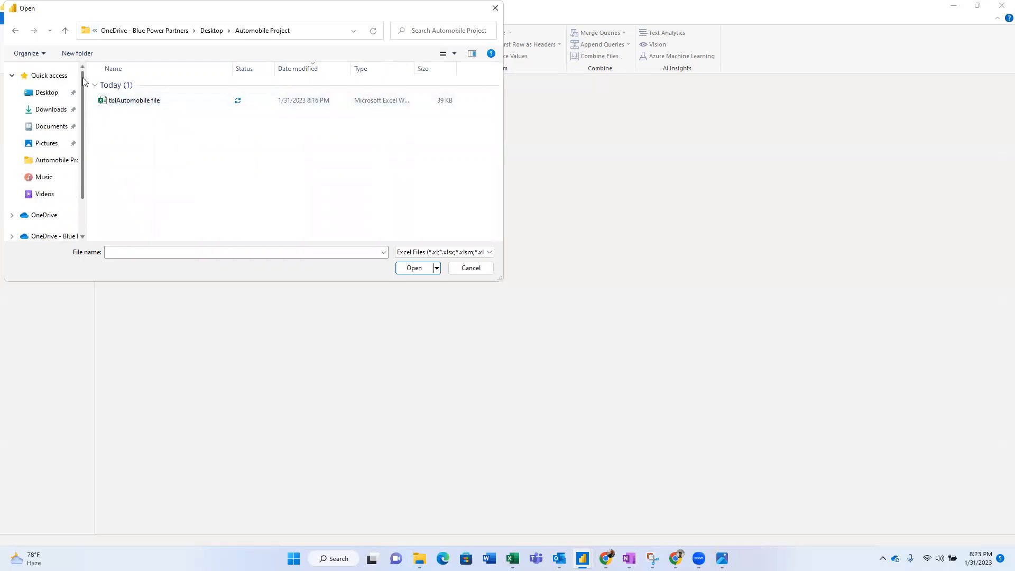
{"action": "left_click", "coordinate": [45, 92]}
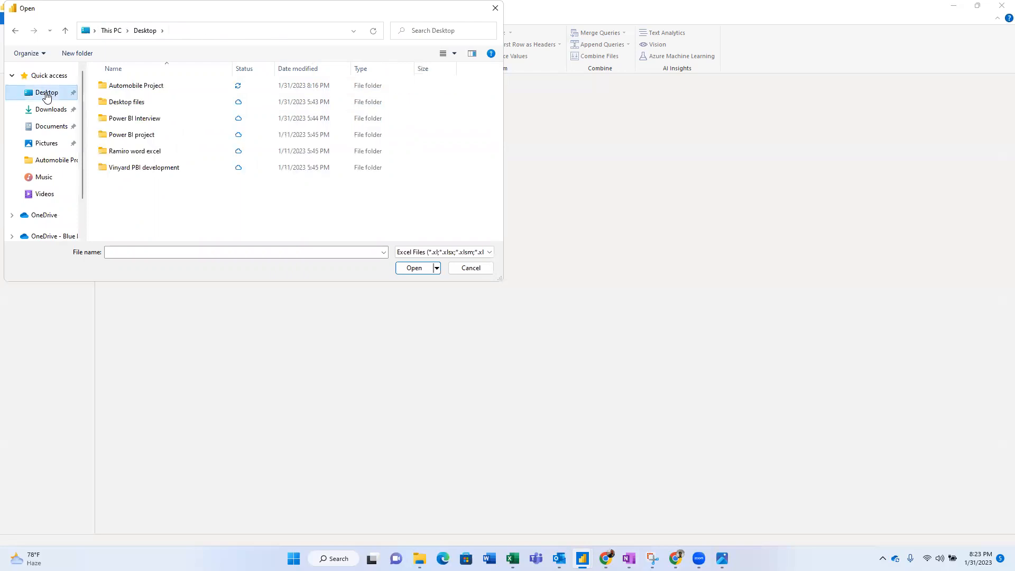
{"action": "double_click", "coordinate": [136, 86]}
{"action": "left_click", "coordinate": [120, 86]}
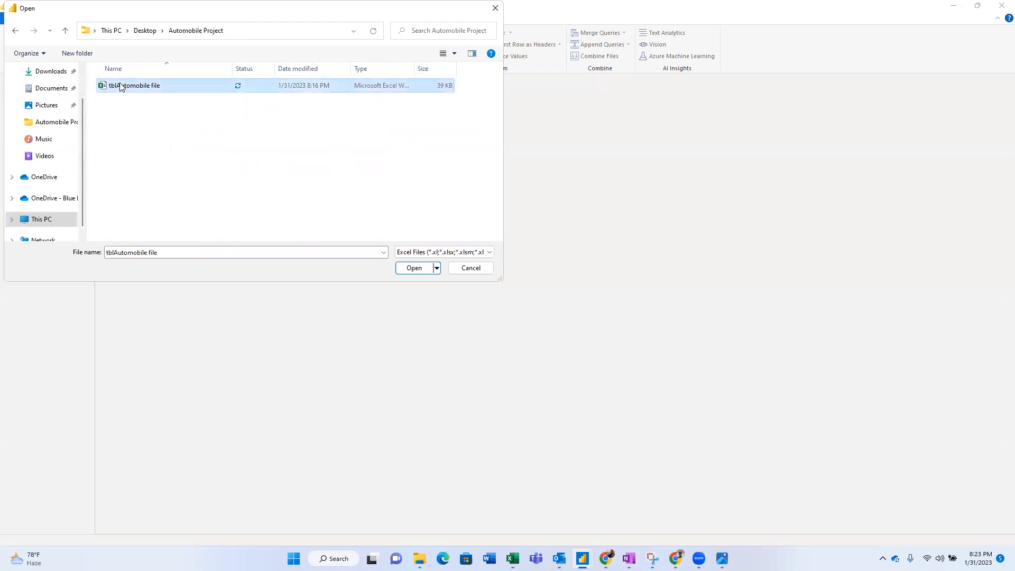
{"action": "left_click", "coordinate": [411, 268]}
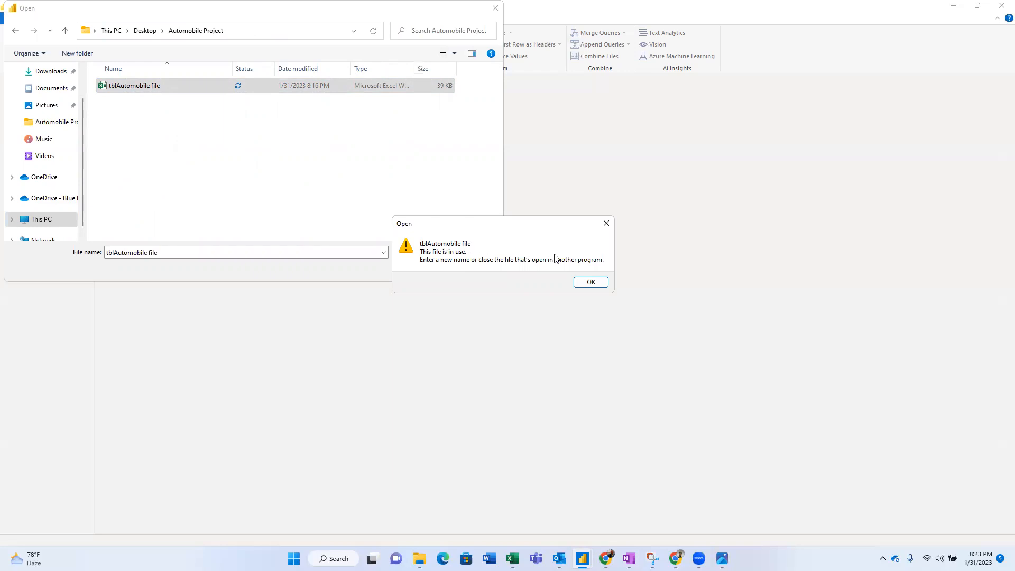
{"action": "left_click", "coordinate": [591, 282]}
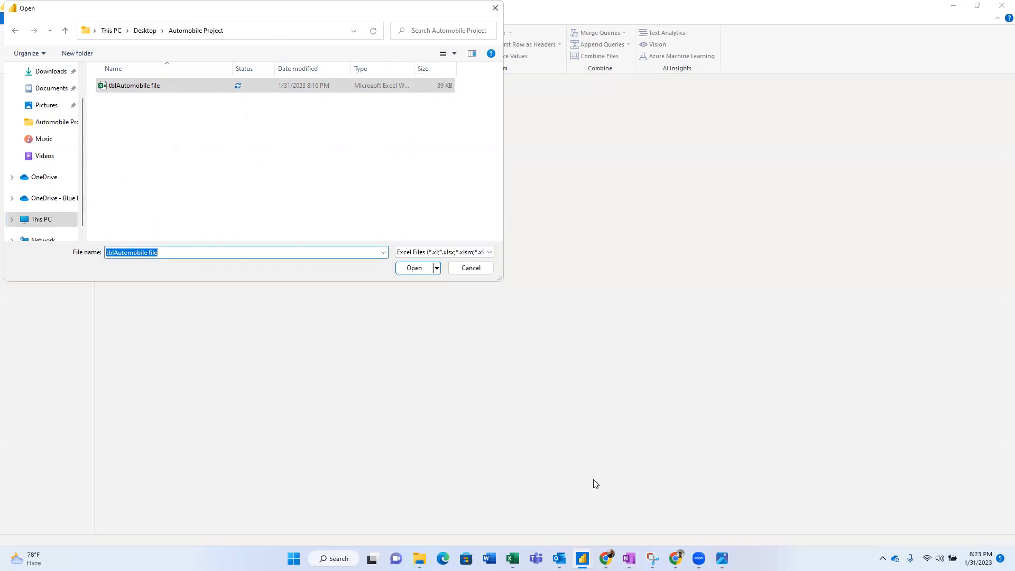
{"action": "left_click", "coordinate": [513, 559]}
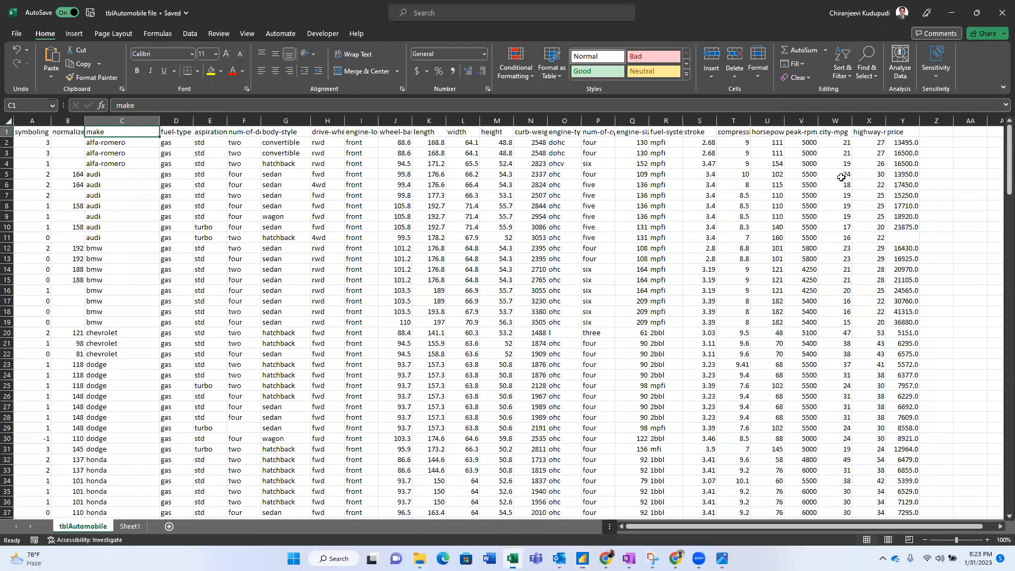
- Close the tblAutomobile workbook in Excel so the file is free to import
{"action": "left_click", "coordinate": [1001, 8]}
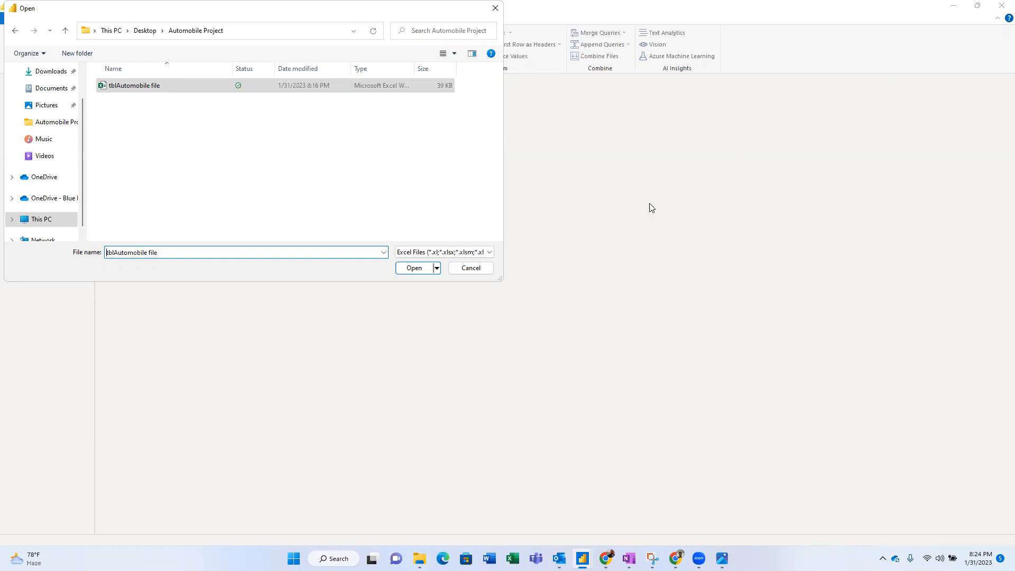
- Cancel the Open dialog without importing, and raise the system volume to 100
{"action": "left_click", "coordinate": [488, 270]}
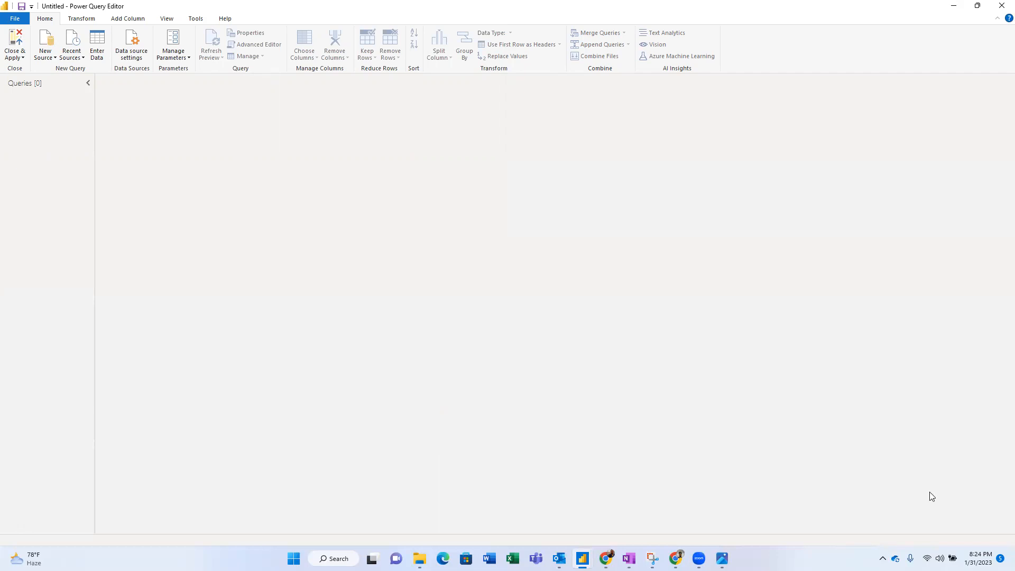
{"action": "left_click", "coordinate": [940, 558]}
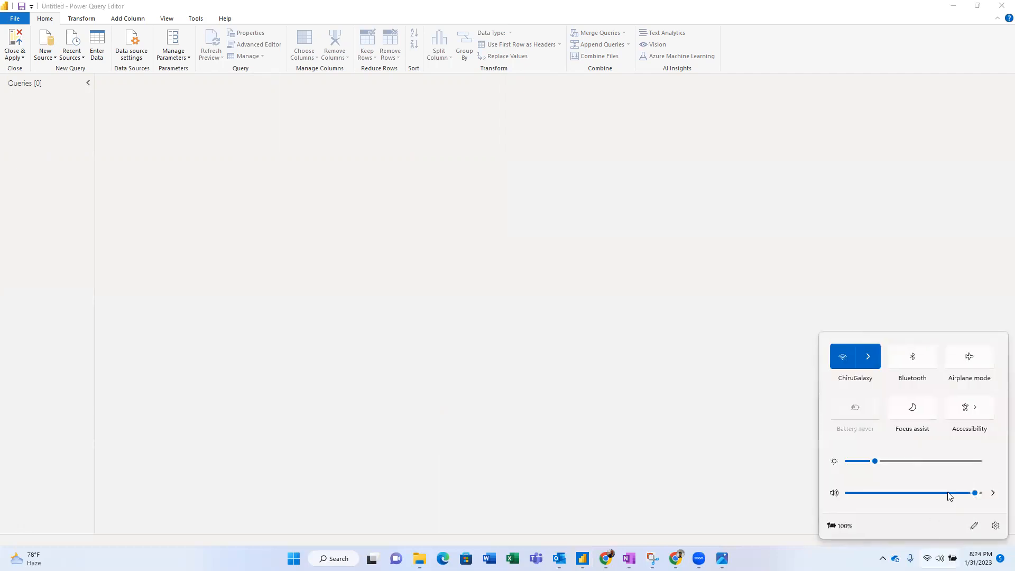
{"action": "left_click_drag", "start_coordinate": [976, 492], "coordinate": [978, 494]}
{"action": "left_click", "coordinate": [853, 275]}
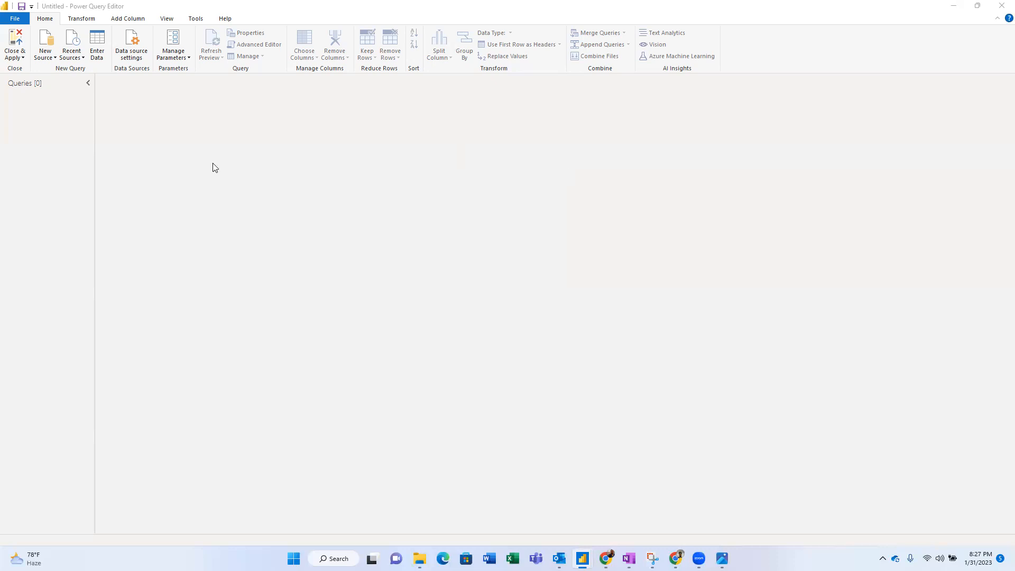
- Add the tblAutomobile file workbook from Desktop > Automobile Project as a new Excel source
{"action": "left_click", "coordinate": [44, 56]}
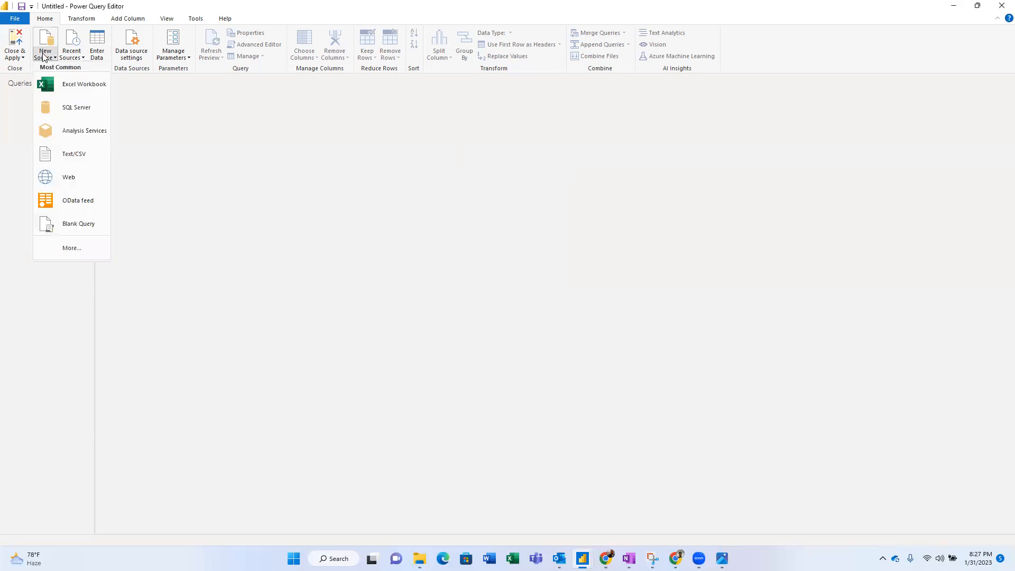
{"action": "left_click", "coordinate": [69, 85]}
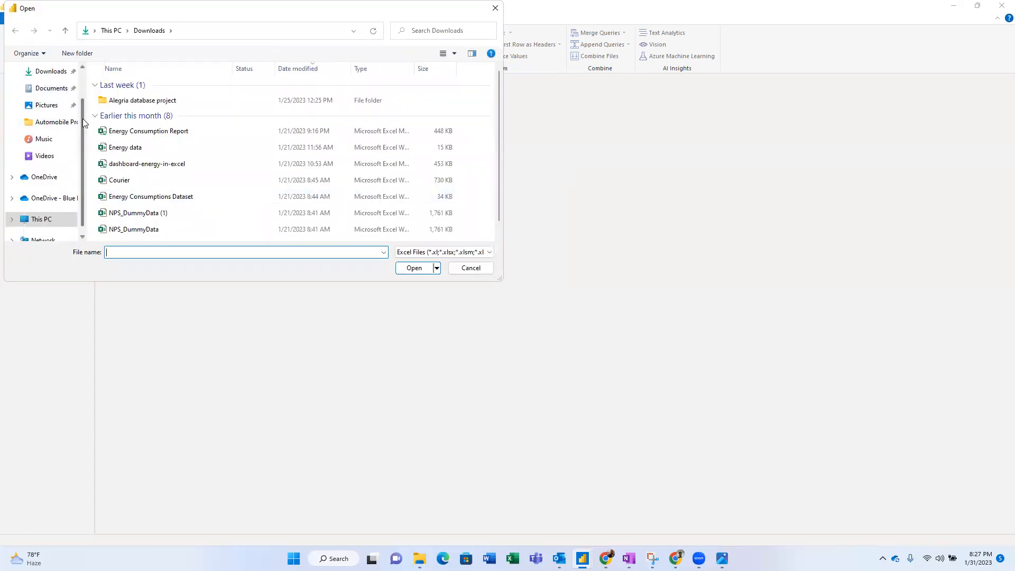
{"action": "scroll", "coordinate": [62, 85], "scroll_direction": "up", "scroll_amount": 2}
{"action": "left_click", "coordinate": [48, 92]}
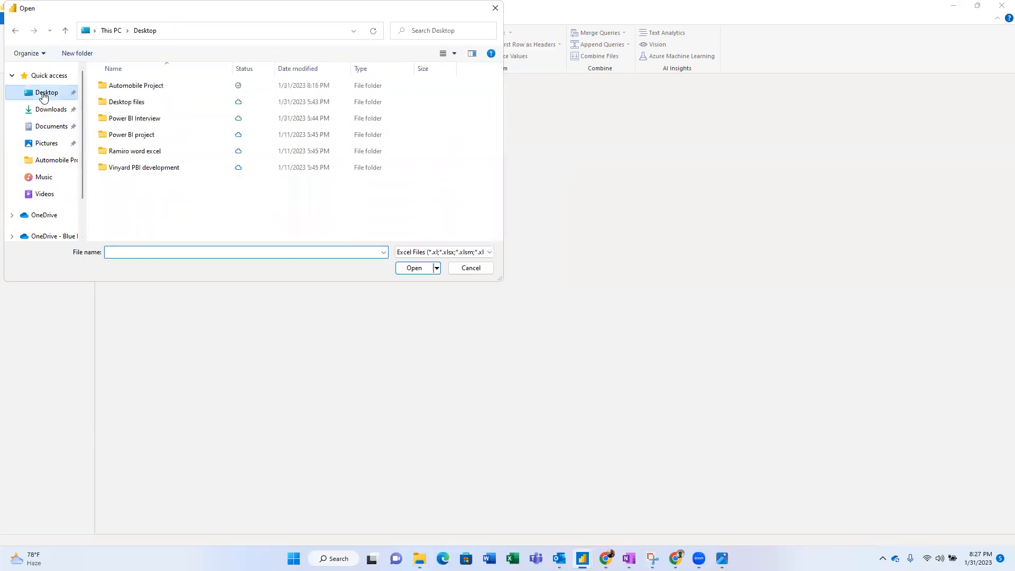
{"action": "double_click", "coordinate": [142, 87]}
{"action": "left_click", "coordinate": [140, 87]}
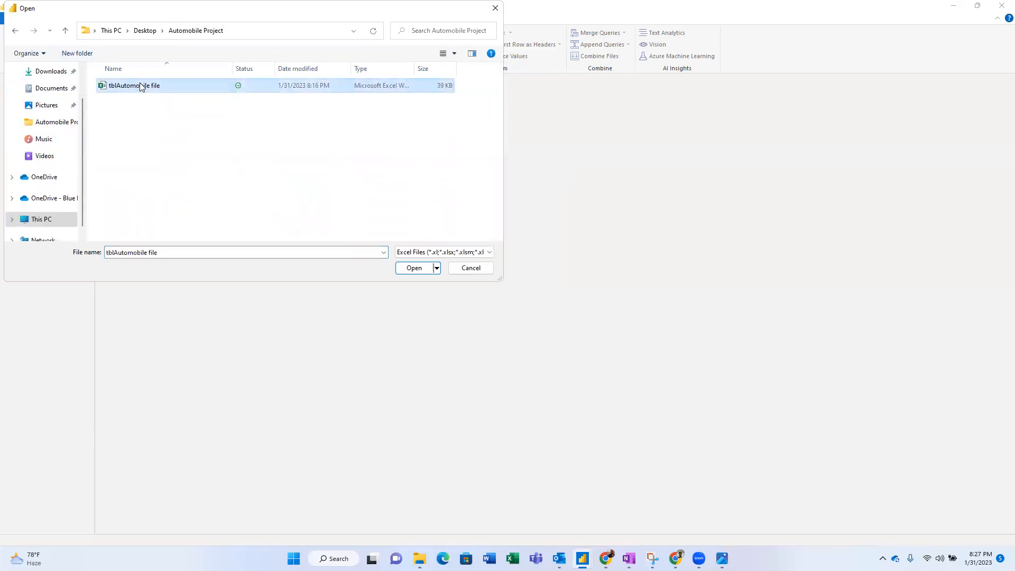
{"action": "left_click", "coordinate": [407, 268]}
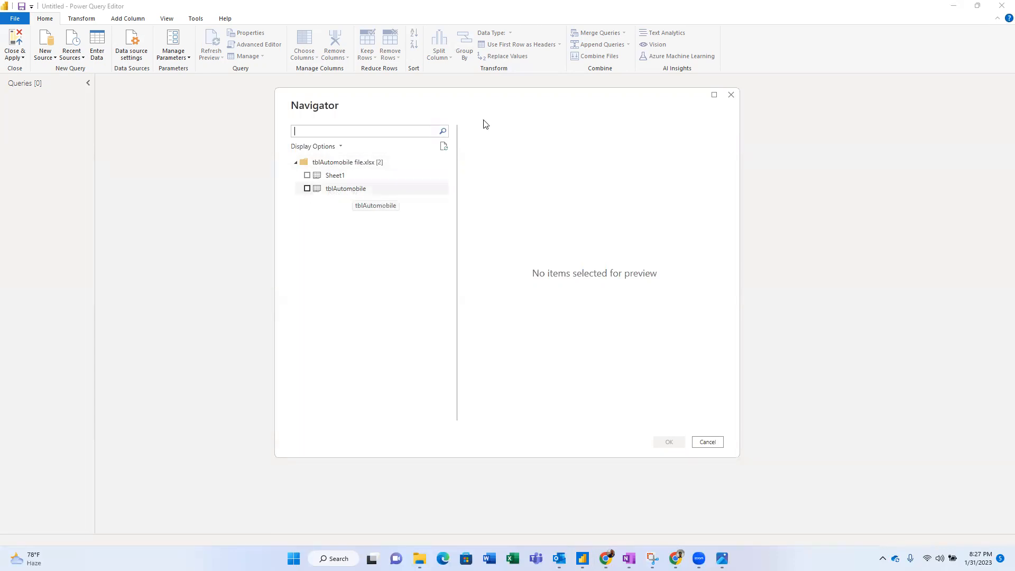
- Tick tblAutomobile in the Navigator and load it as a query of 25 columns and 205 rows
{"action": "left_click", "coordinate": [308, 189]}
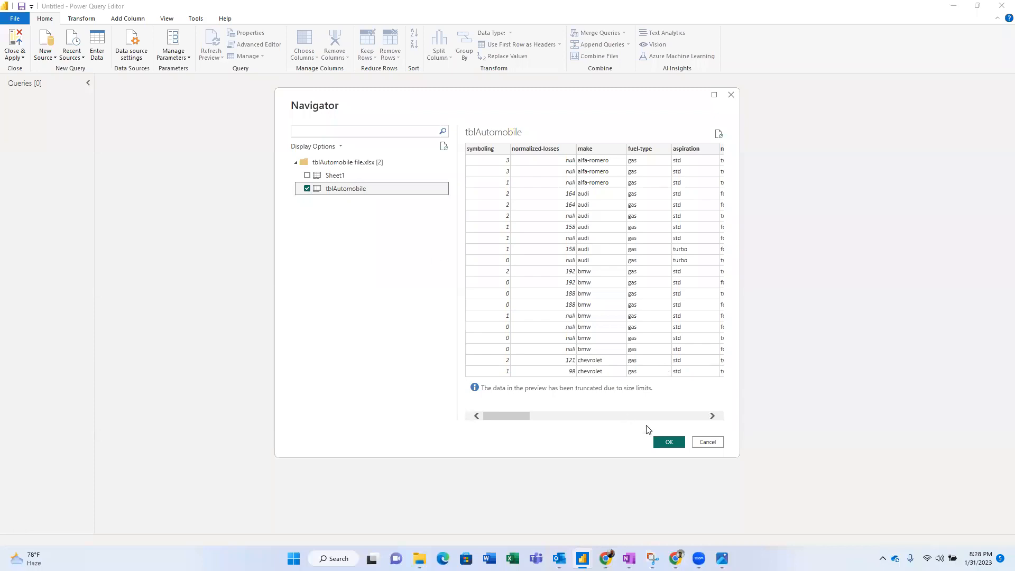
{"action": "left_click", "coordinate": [669, 440]}
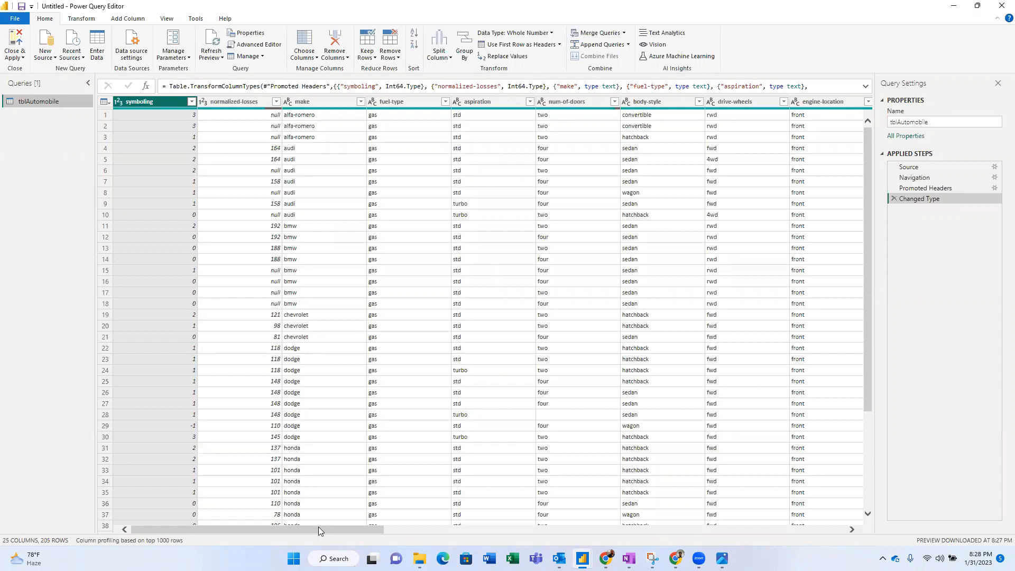
{"action": "left_click_drag", "start_coordinate": [318, 526], "coordinate": [603, 508]}
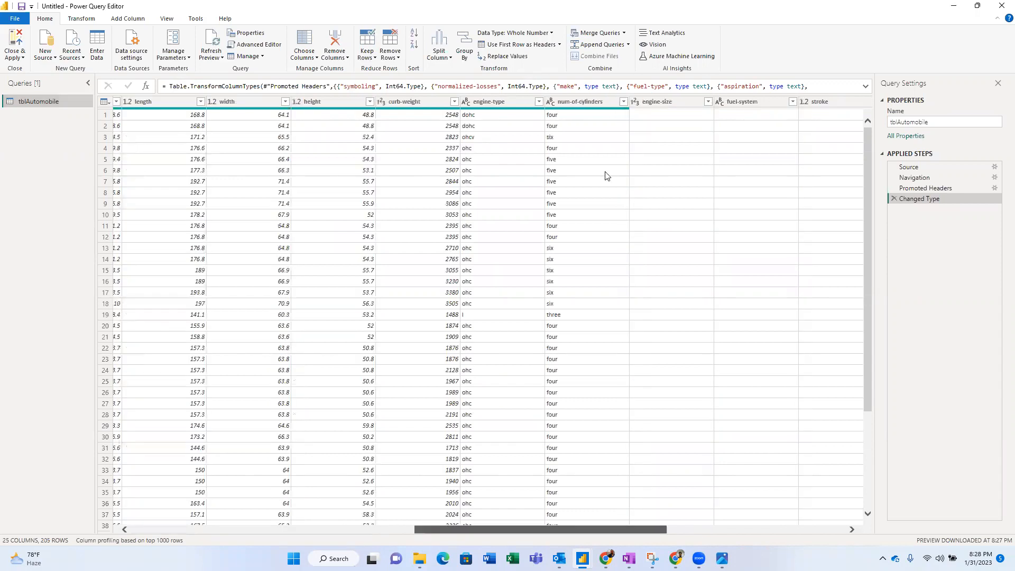
{"action": "left_click", "coordinate": [568, 105]}
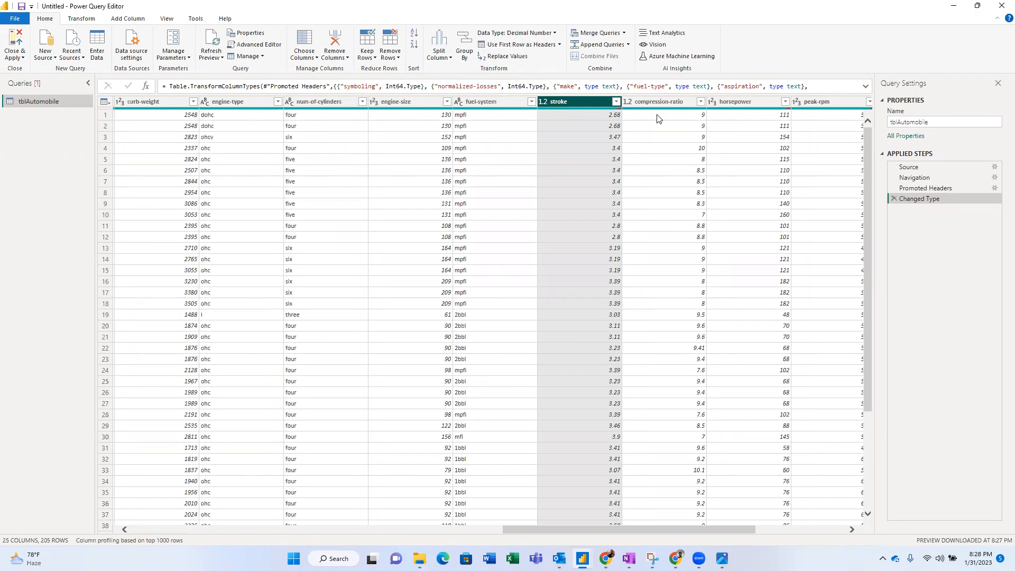
{"action": "left_click", "coordinate": [673, 102]}
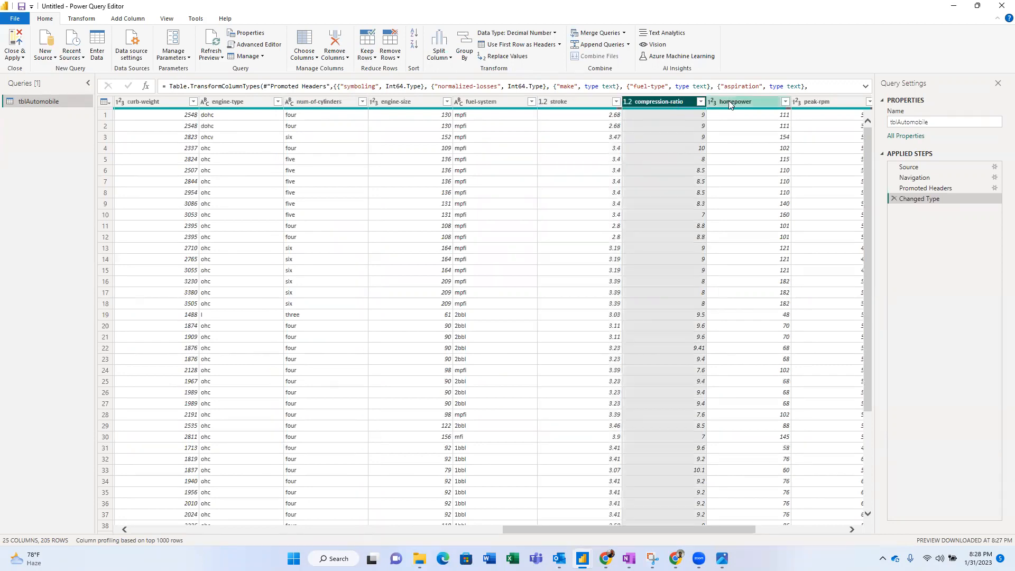
{"action": "left_click", "coordinate": [730, 102]}
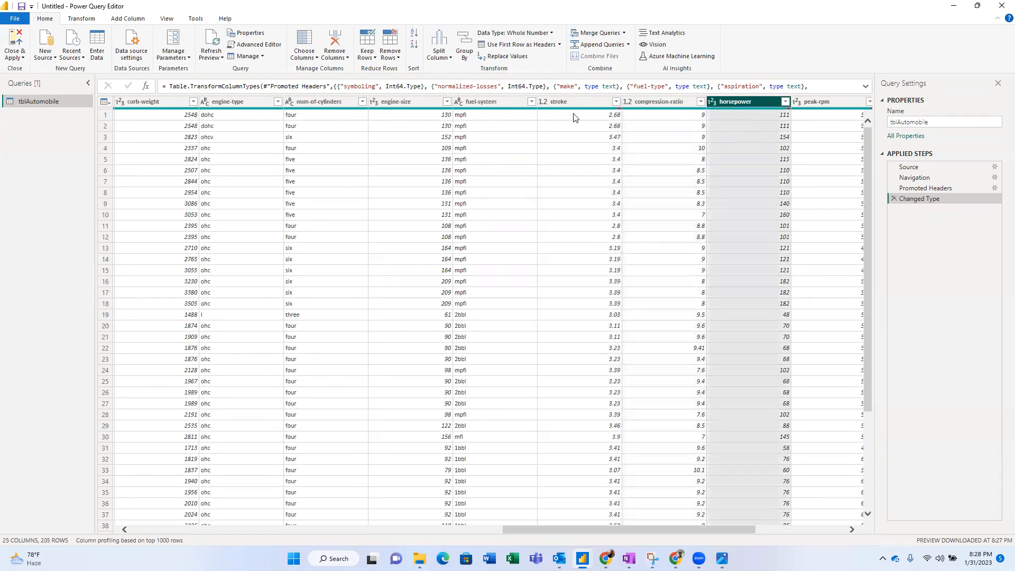
{"action": "left_click", "coordinate": [475, 101]}
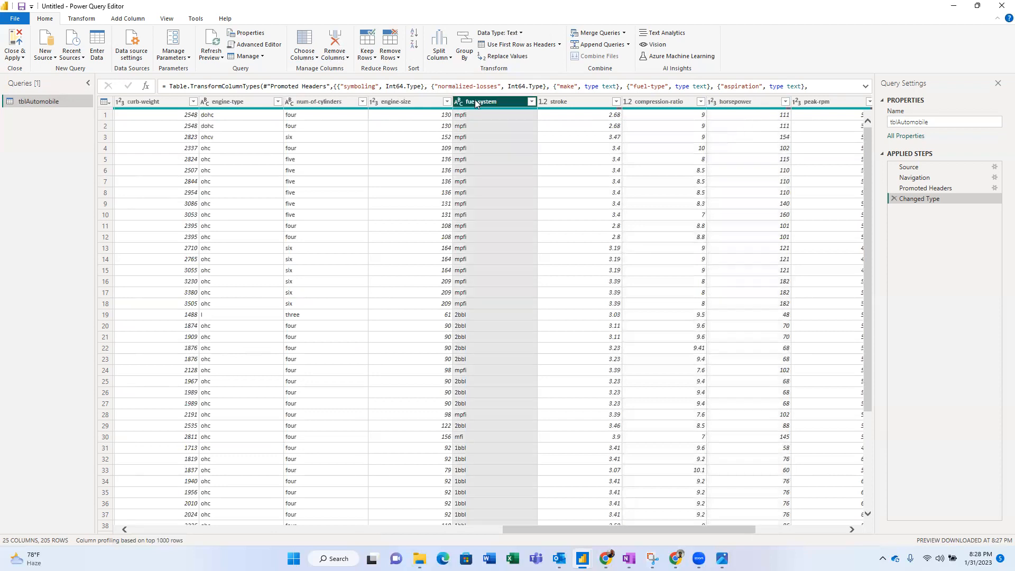
{"action": "left_click", "coordinate": [388, 104]}
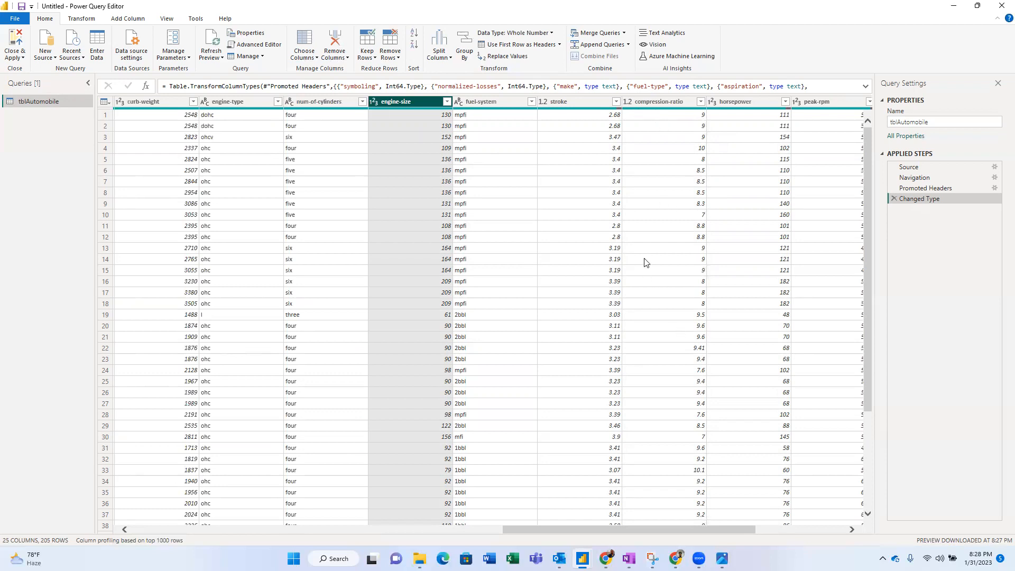
{"action": "left_click", "coordinate": [82, 19]}
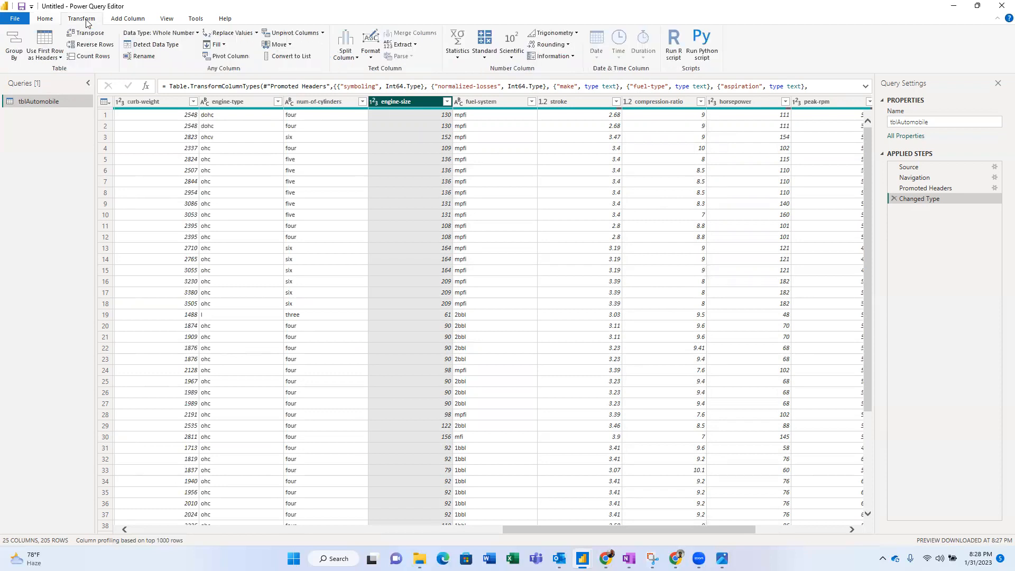
{"action": "left_click", "coordinate": [196, 32]}
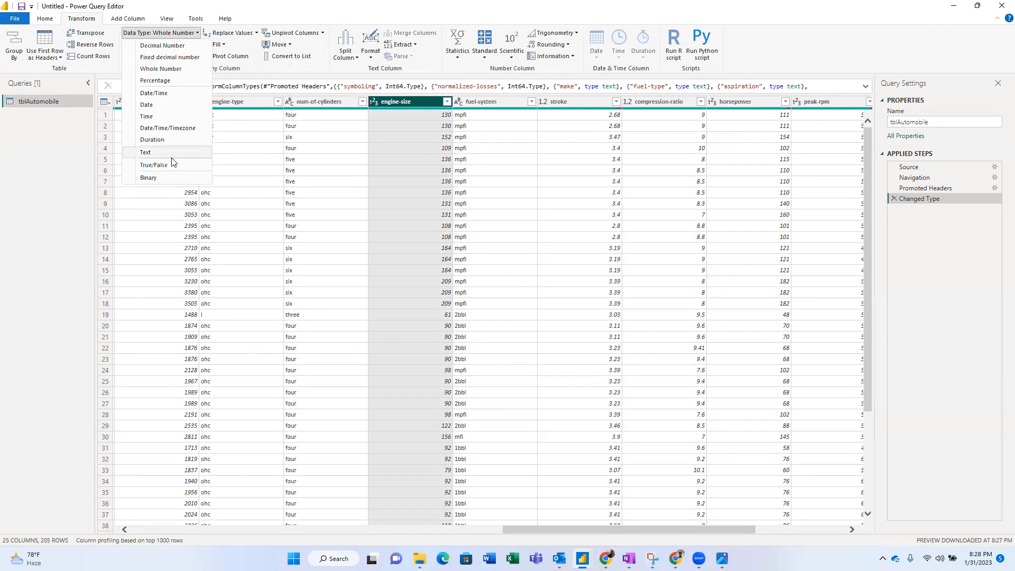
{"action": "left_click", "coordinate": [402, 102]}
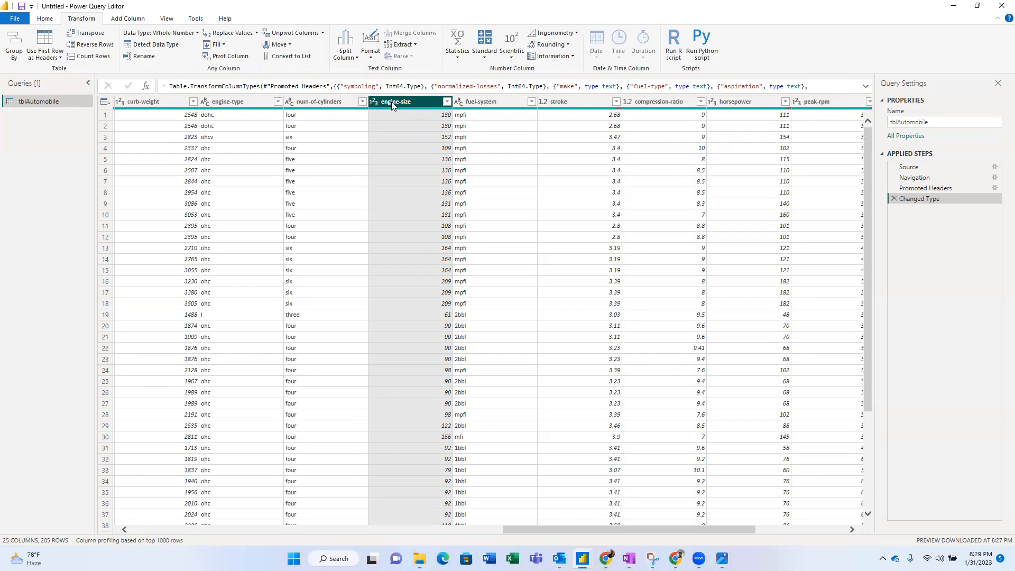
{"action": "left_click", "coordinate": [49, 20]}
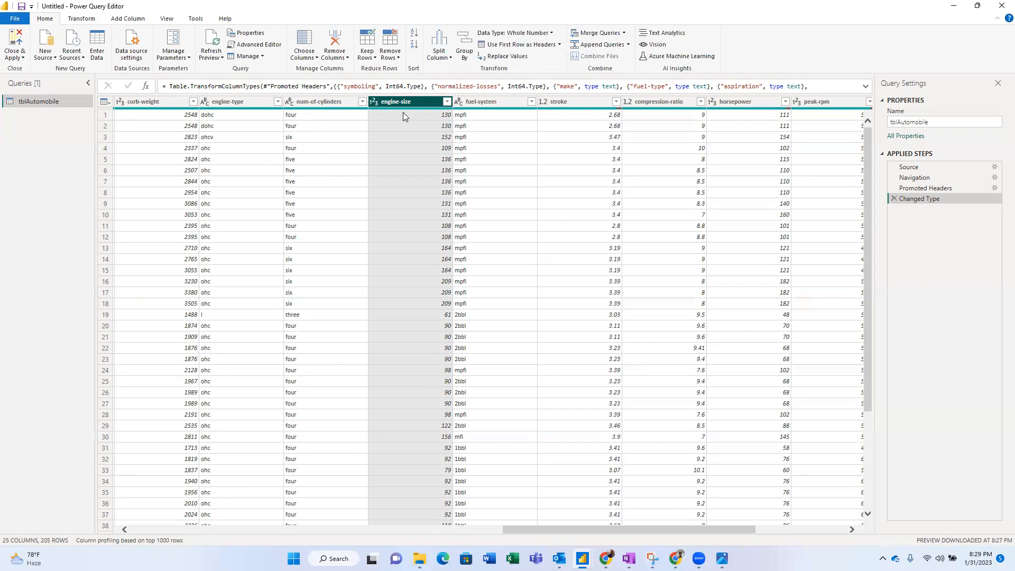
- Apply the query to the report and expand tblAutomobile's field list in the Fields pane
{"action": "left_click", "coordinate": [15, 38]}
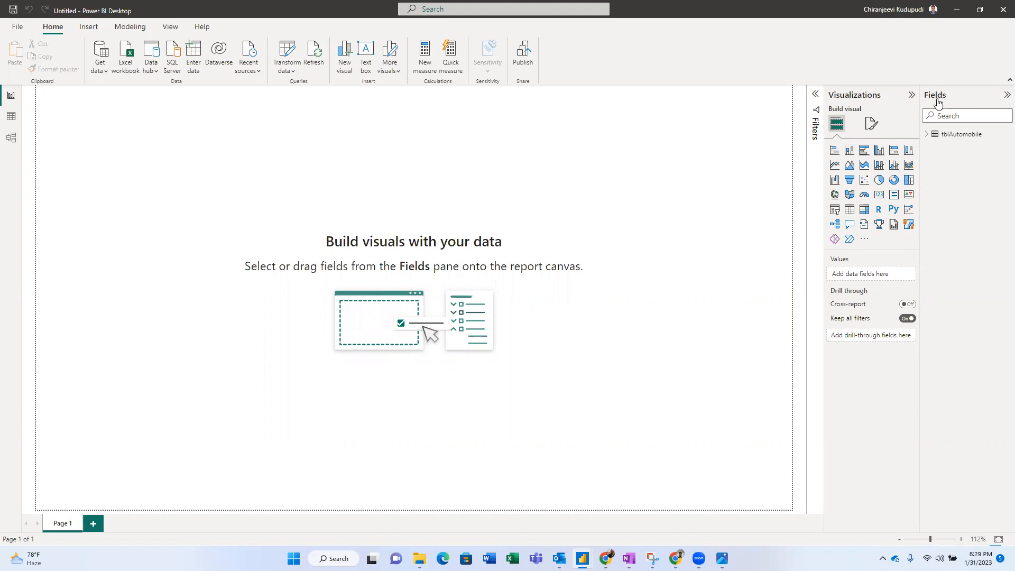
{"action": "left_click", "coordinate": [927, 135]}
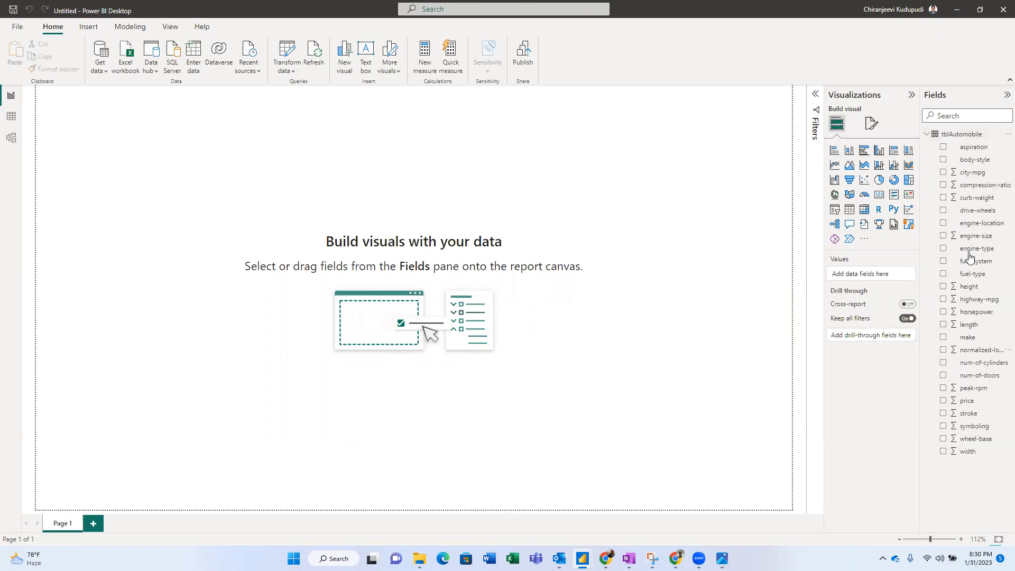
{"action": "left_click", "coordinate": [933, 138]}
{"action": "left_click", "coordinate": [933, 139]}
- Widen the Fields and Visualizations panes and browse the Get more visuals gallery
{"action": "left_click_drag", "start_coordinate": [922, 312], "coordinate": [877, 318]}
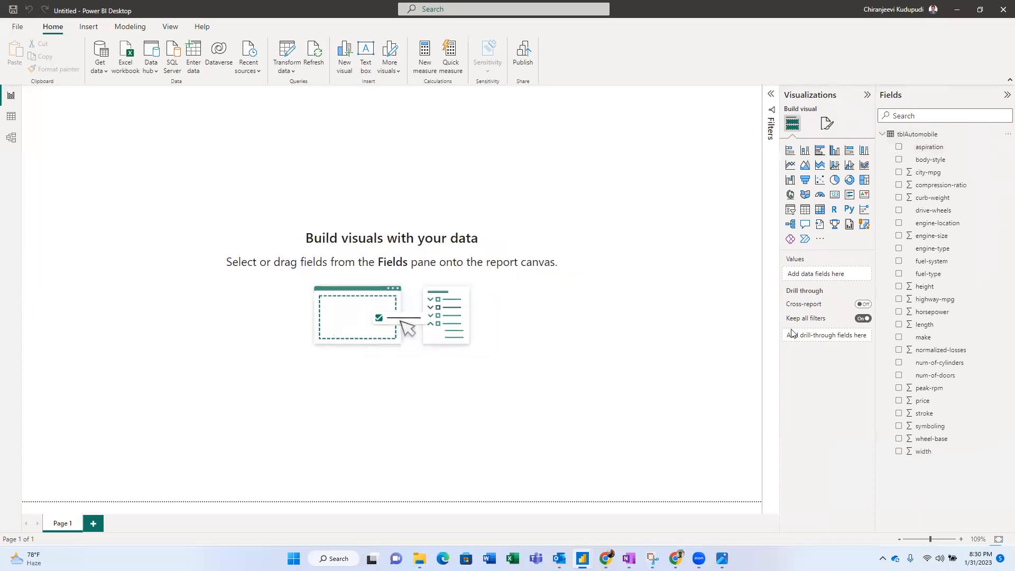
{"action": "left_click_drag", "start_coordinate": [780, 322], "coordinate": [738, 318]}
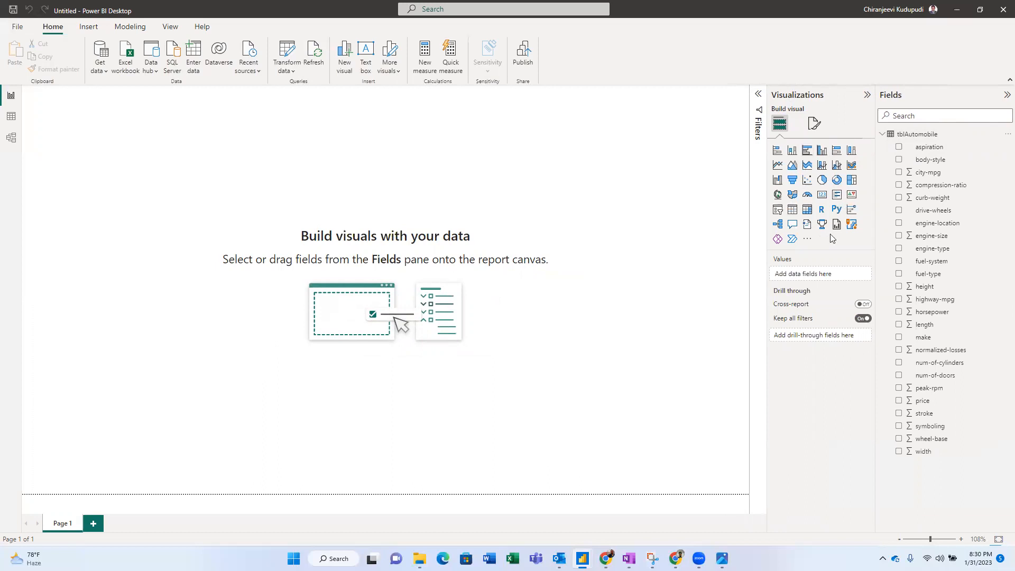
{"action": "left_click", "coordinate": [806, 242]}
{"action": "left_click", "coordinate": [827, 246]}
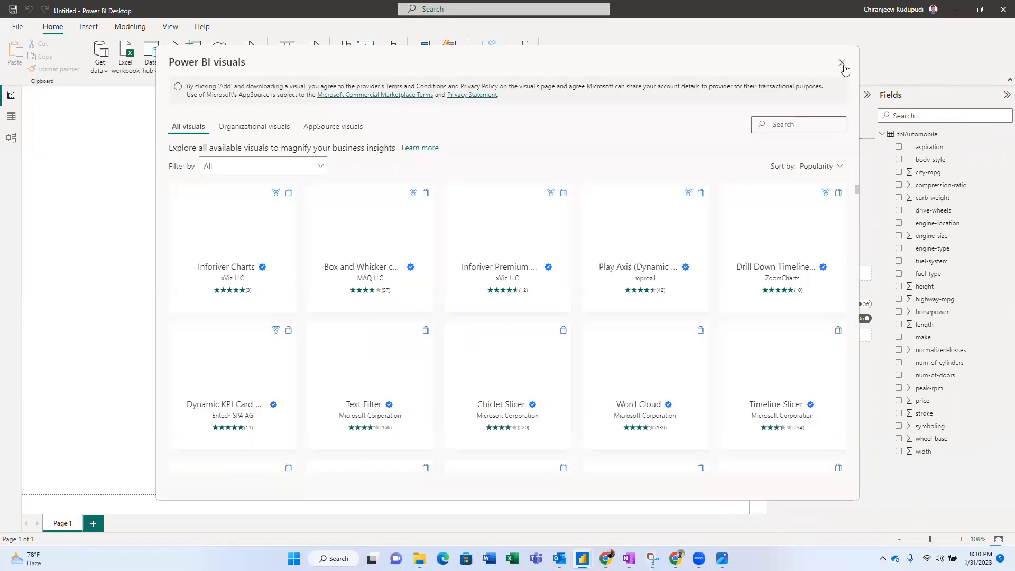
{"action": "left_click", "coordinate": [843, 64]}
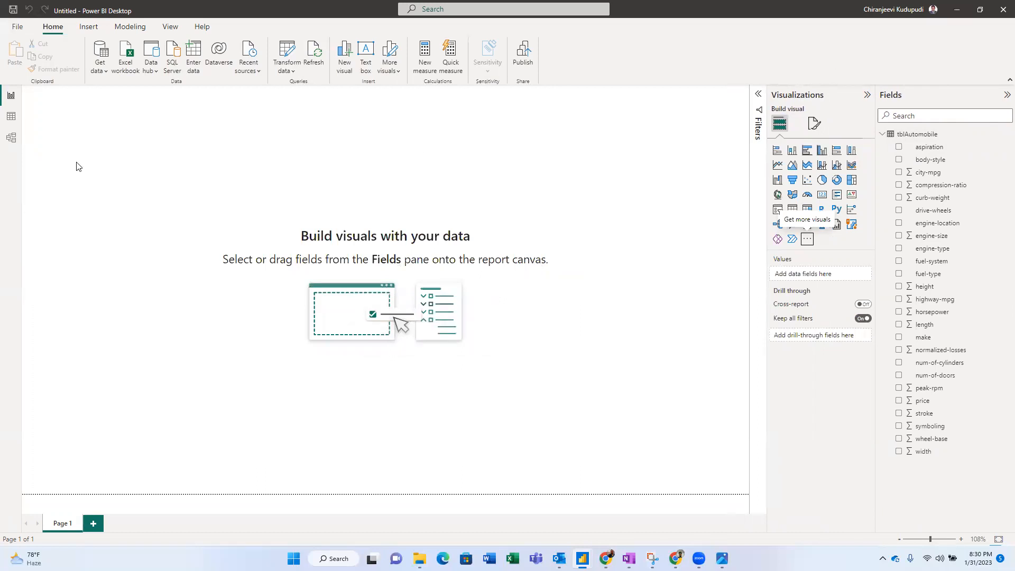
{"action": "left_click", "coordinate": [11, 118]}
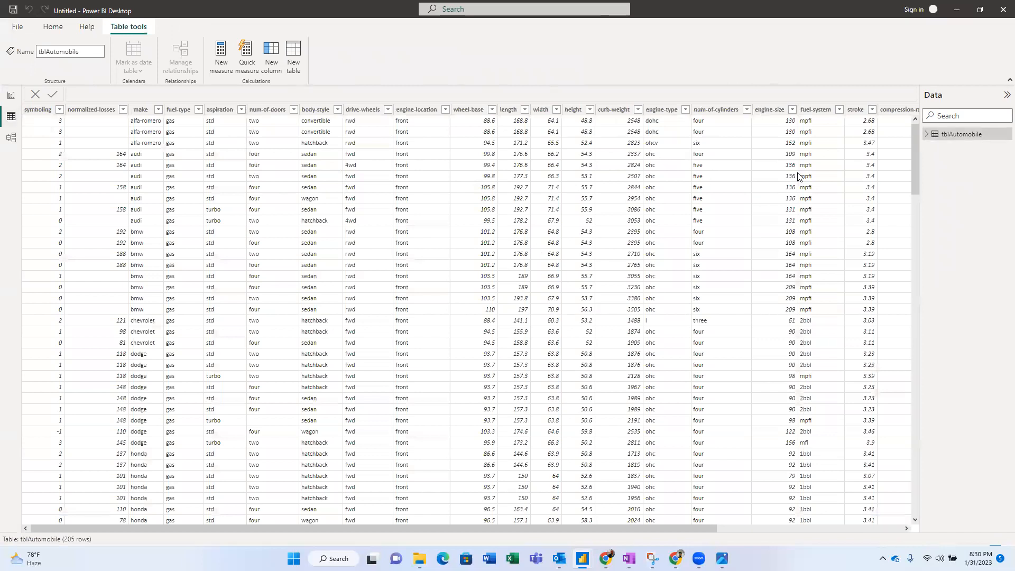
{"action": "left_click", "coordinate": [6, 144]}
{"action": "left_click_drag", "start_coordinate": [138, 123], "coordinate": [172, 123]}
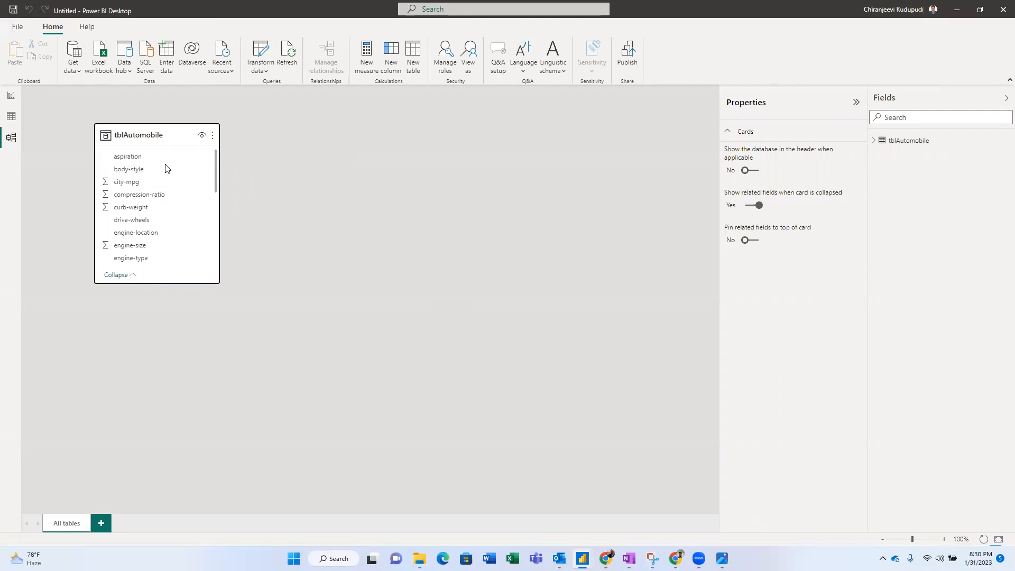
{"action": "left_click", "coordinate": [12, 119]}
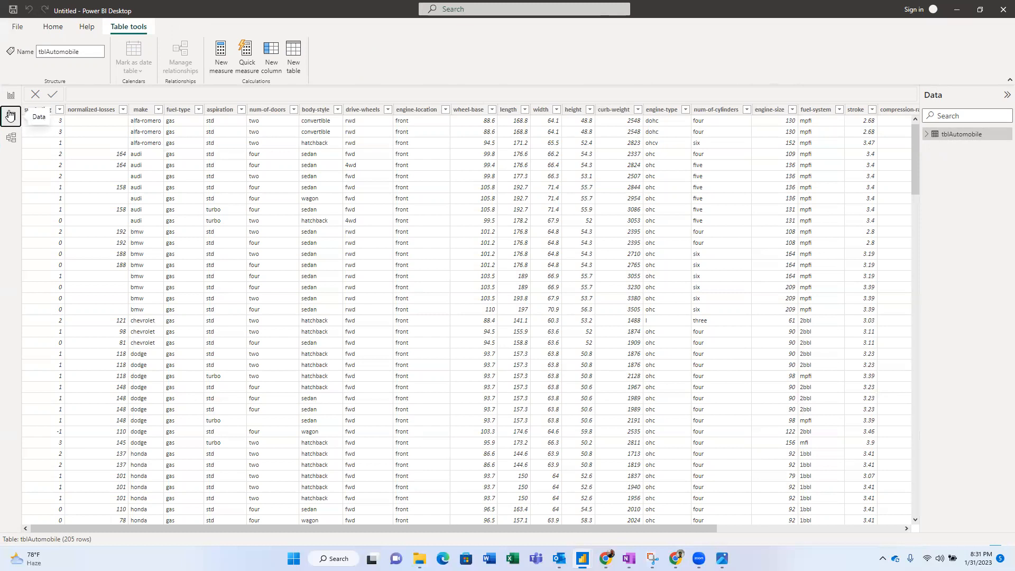
{"action": "left_click", "coordinate": [11, 96]}
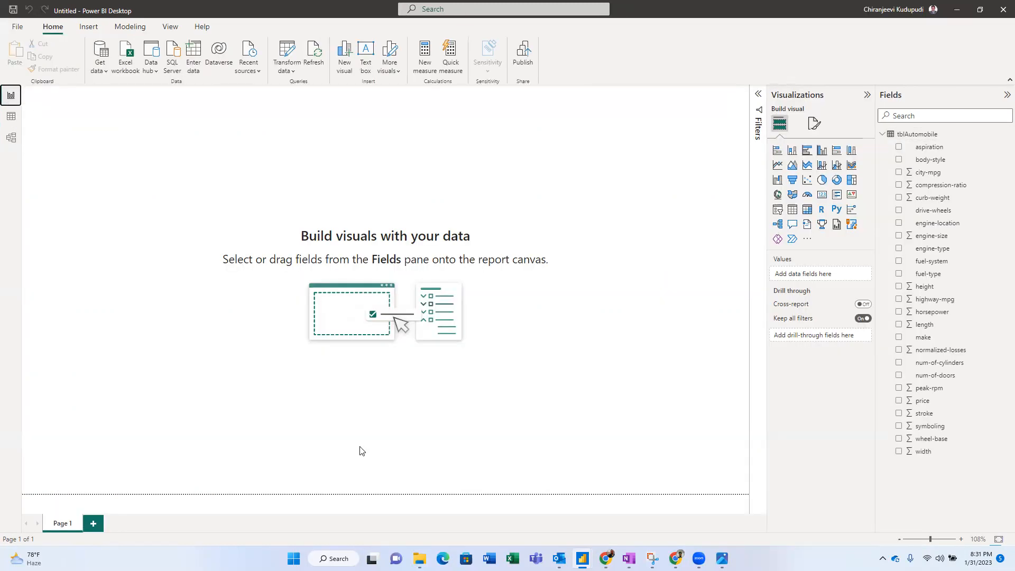
- Import tblURLs from the Automobile Project folder through Get data > Text/CSV
{"action": "key", "text": "alt+Tab"}
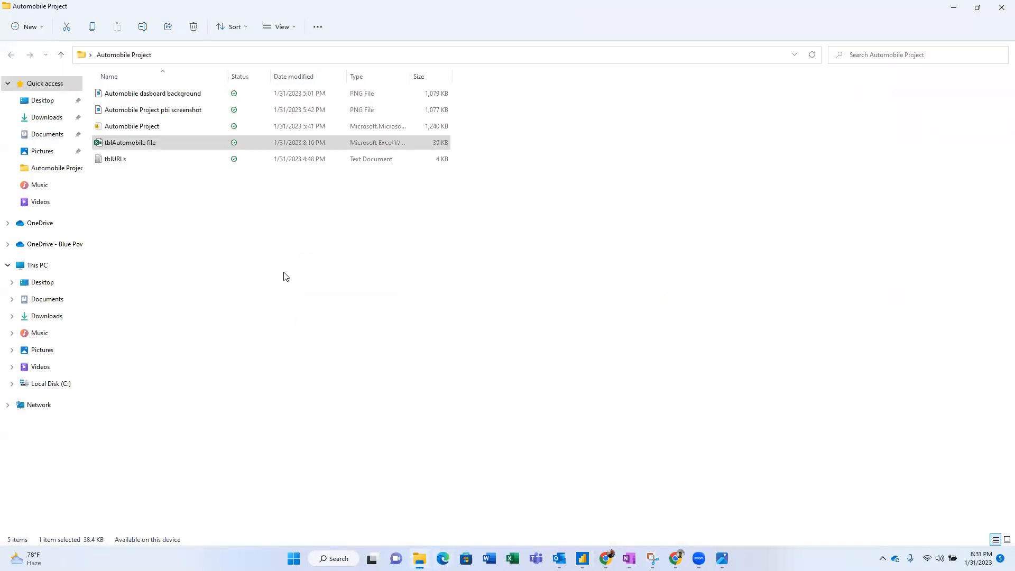
{"action": "left_click", "coordinate": [139, 161]}
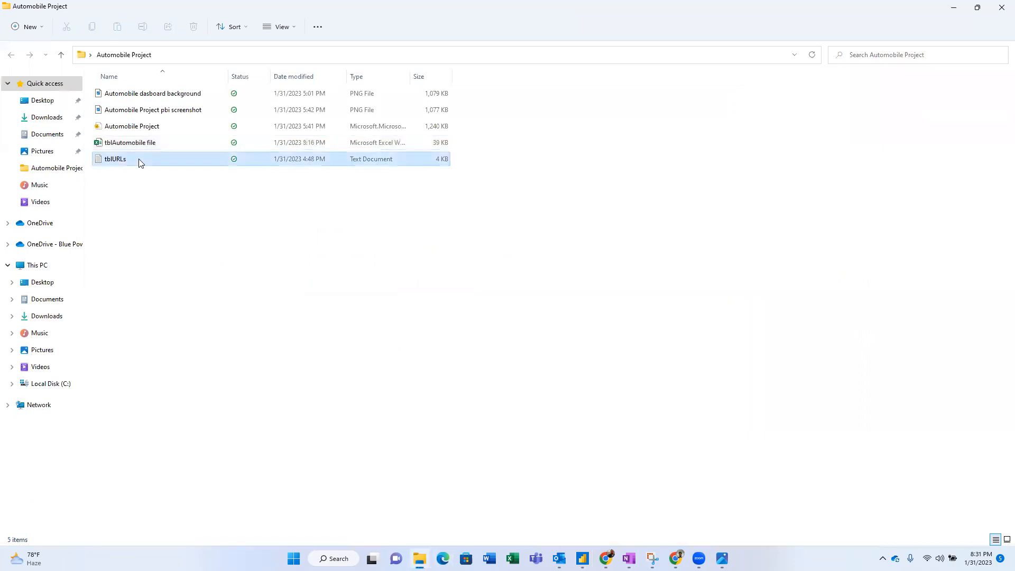
{"action": "key", "text": "alt+Tab"}
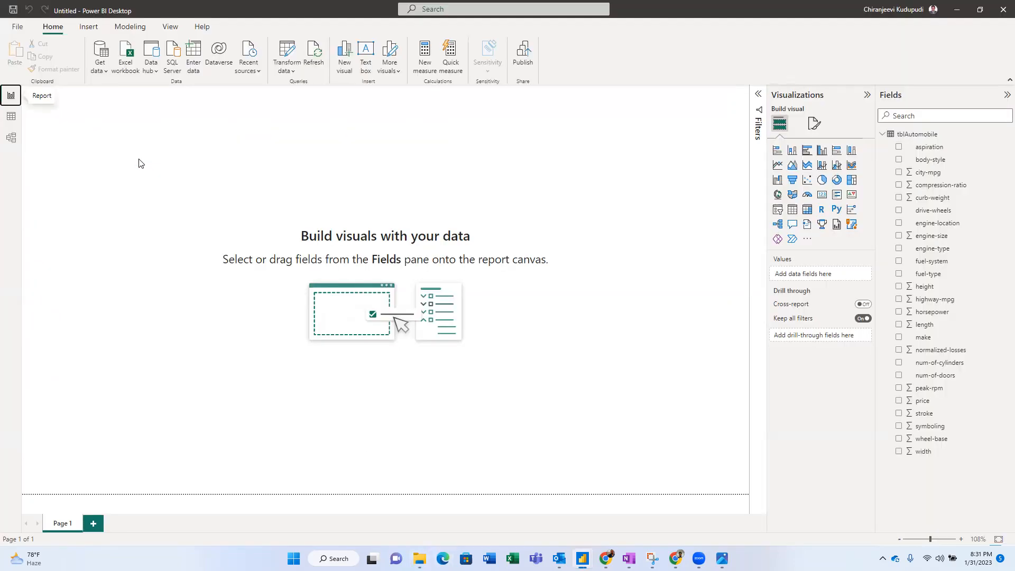
{"action": "left_click", "coordinate": [102, 69]}
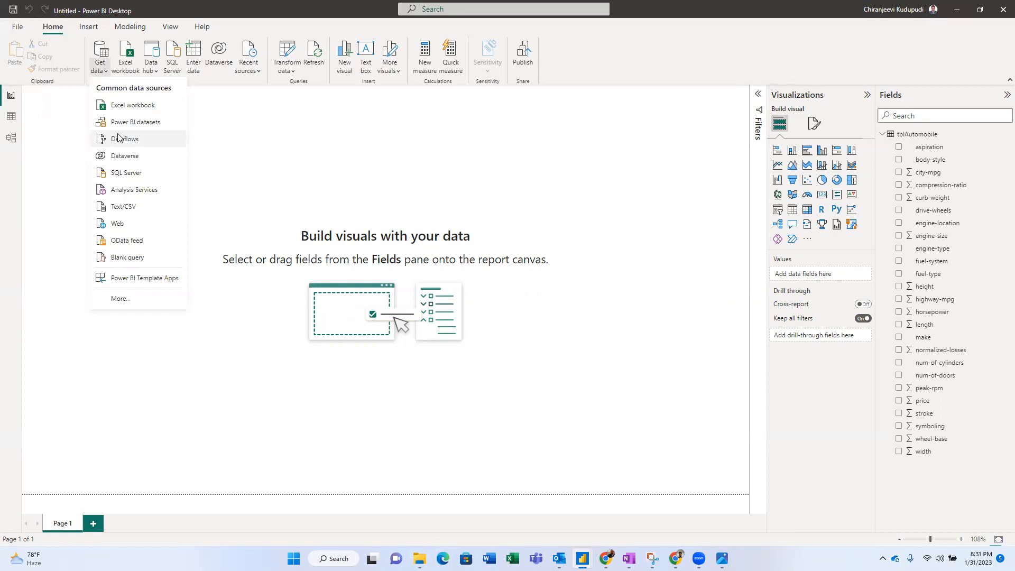
{"action": "left_click", "coordinate": [124, 208]}
{"action": "left_click", "coordinate": [126, 86]}
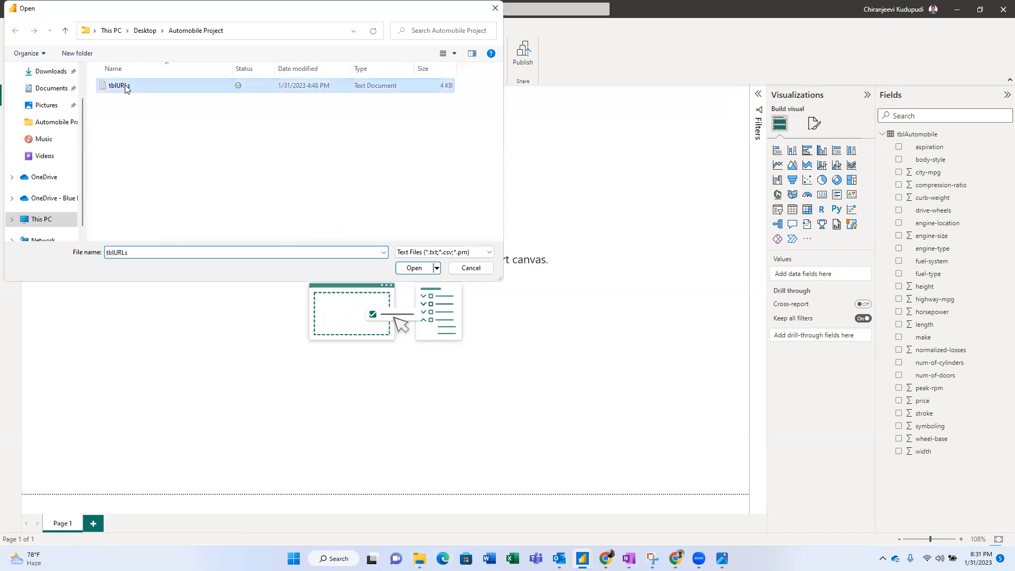
{"action": "left_click", "coordinate": [415, 268]}
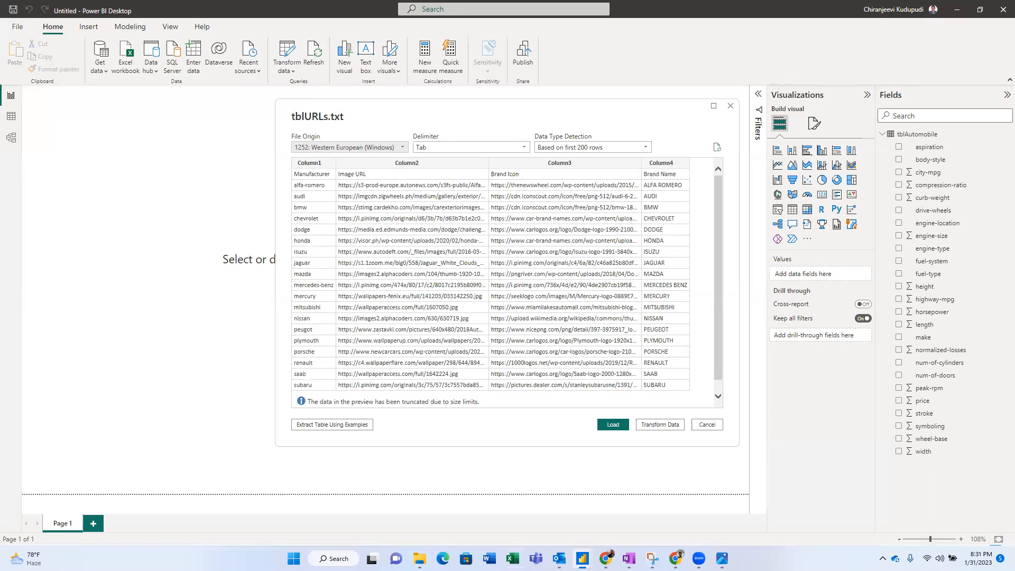
- Check tblURLs.txt in Notepad, then send the file to Power Query with Transform Data
{"action": "left_click", "coordinate": [420, 559]}
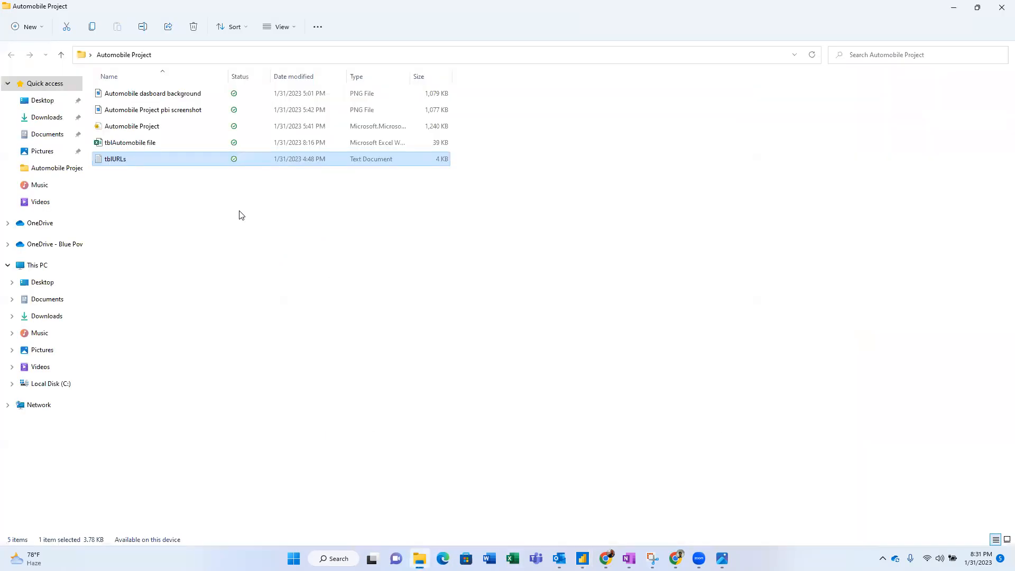
{"action": "double_click", "coordinate": [155, 162]}
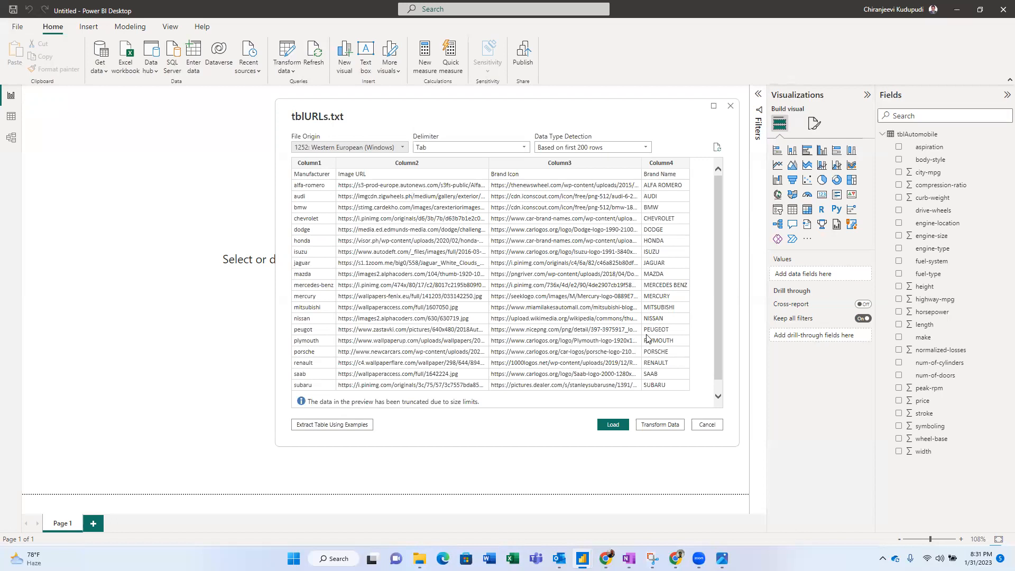
{"action": "left_click", "coordinate": [663, 426]}
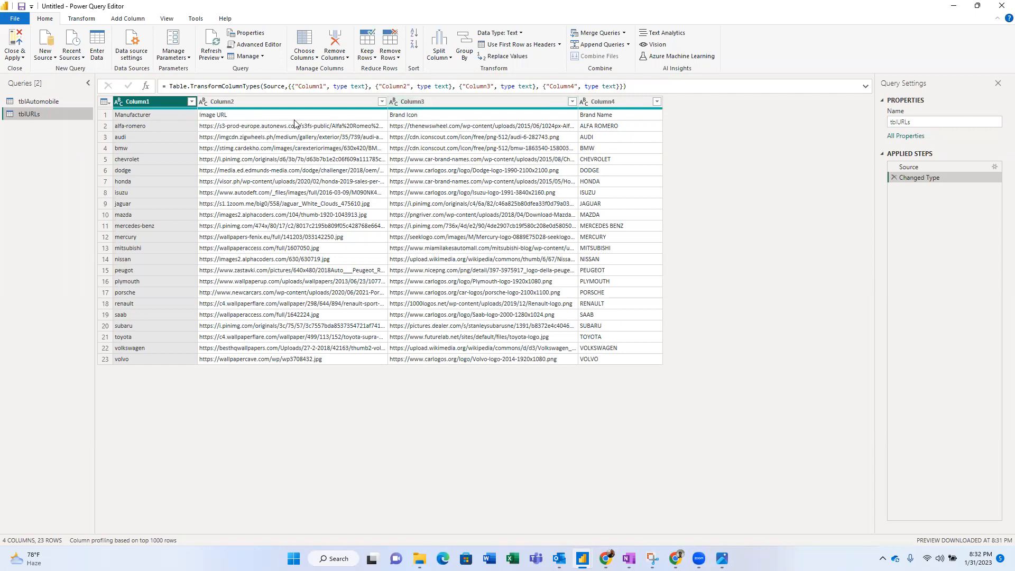
- Promote tblURLs' first row to headers: Manufacturer, Image URL, Brand Icon, Brand Name
{"action": "left_click", "coordinate": [512, 47]}
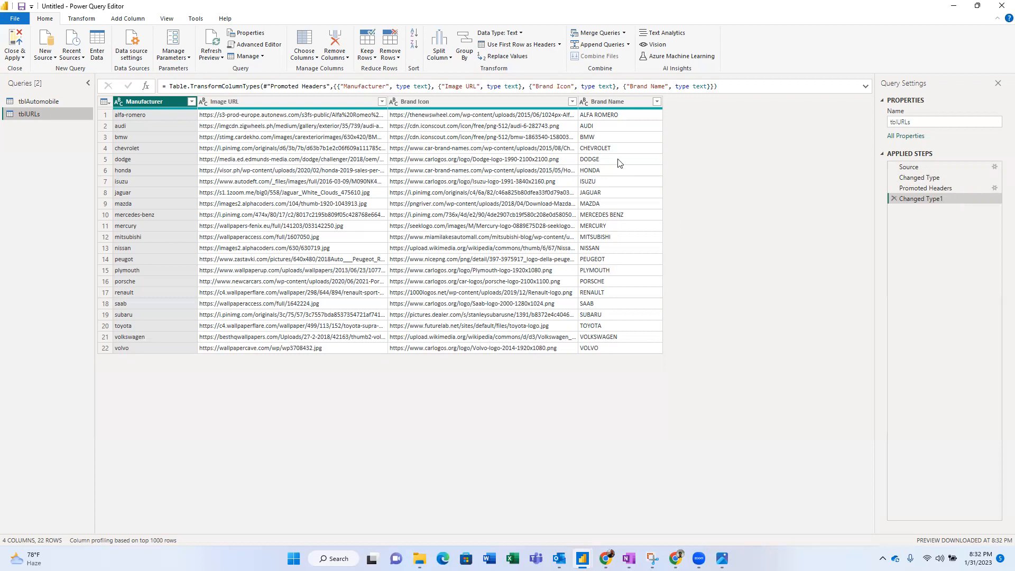
{"action": "left_click", "coordinate": [599, 106]}
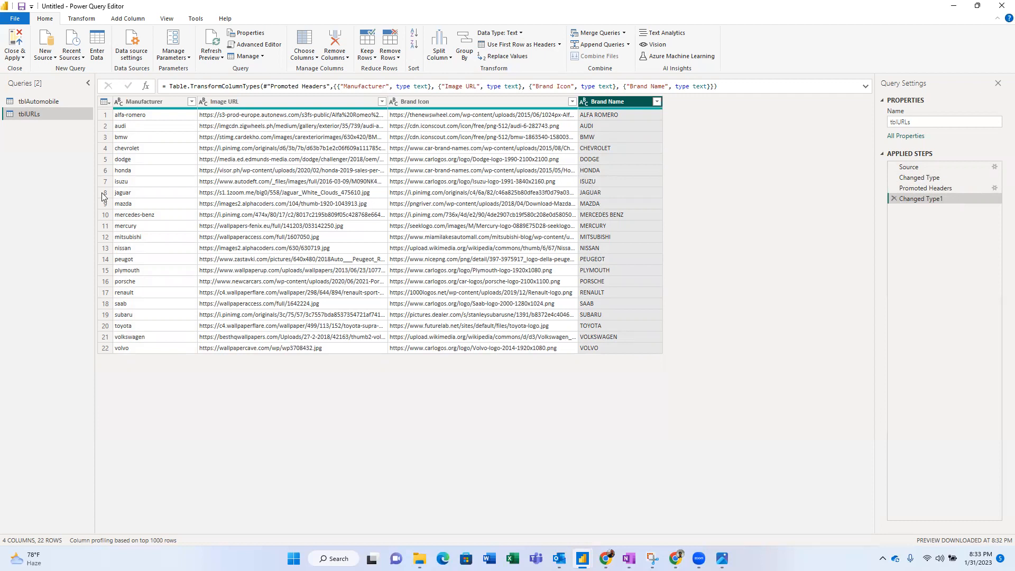
{"action": "left_click", "coordinate": [149, 103]}
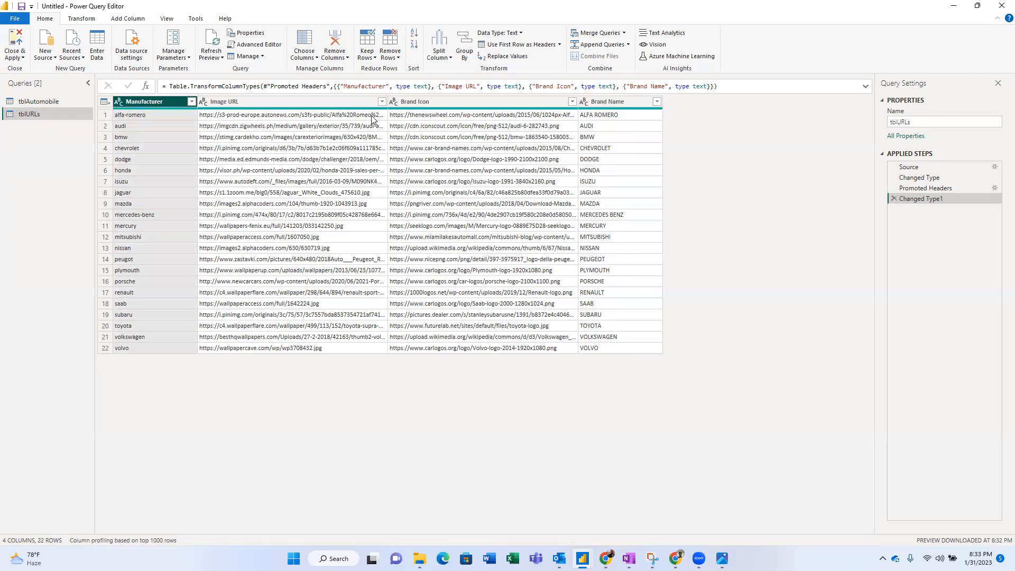
{"action": "left_click", "coordinate": [611, 102]}
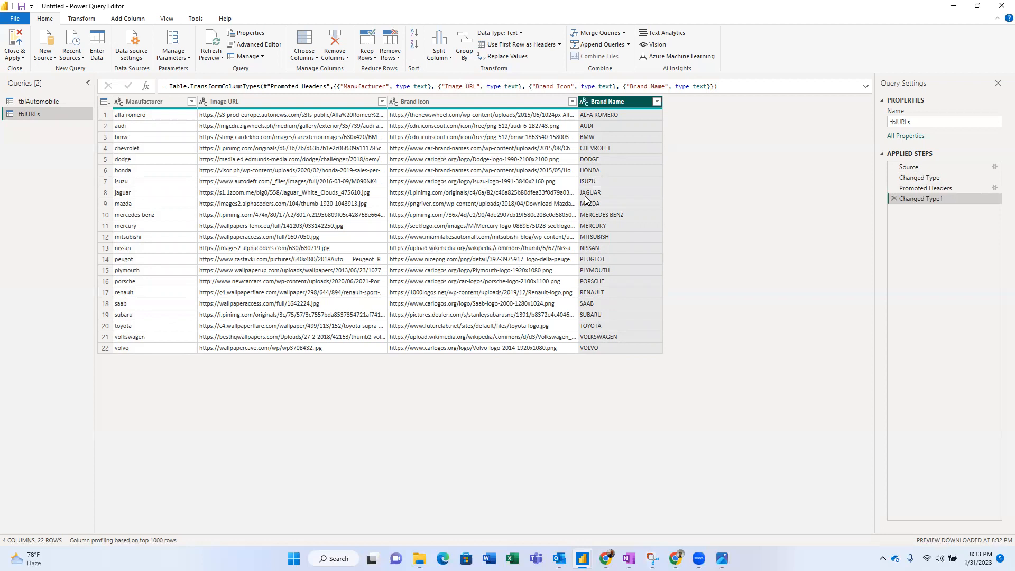
- Apply the changes and view the 22-row tblURLs table in Data view
{"action": "left_click", "coordinate": [16, 40]}
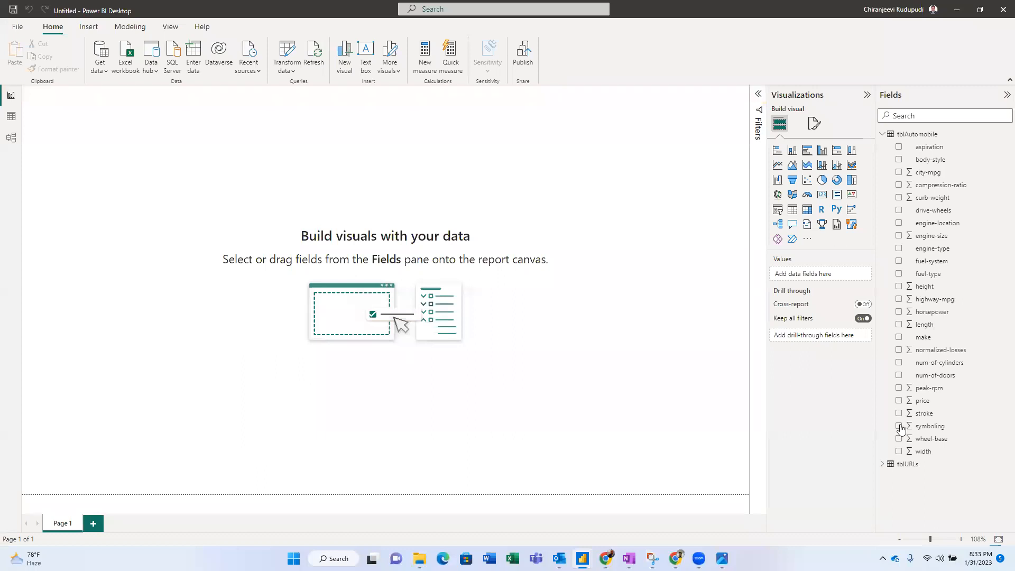
{"action": "left_click", "coordinate": [899, 466]}
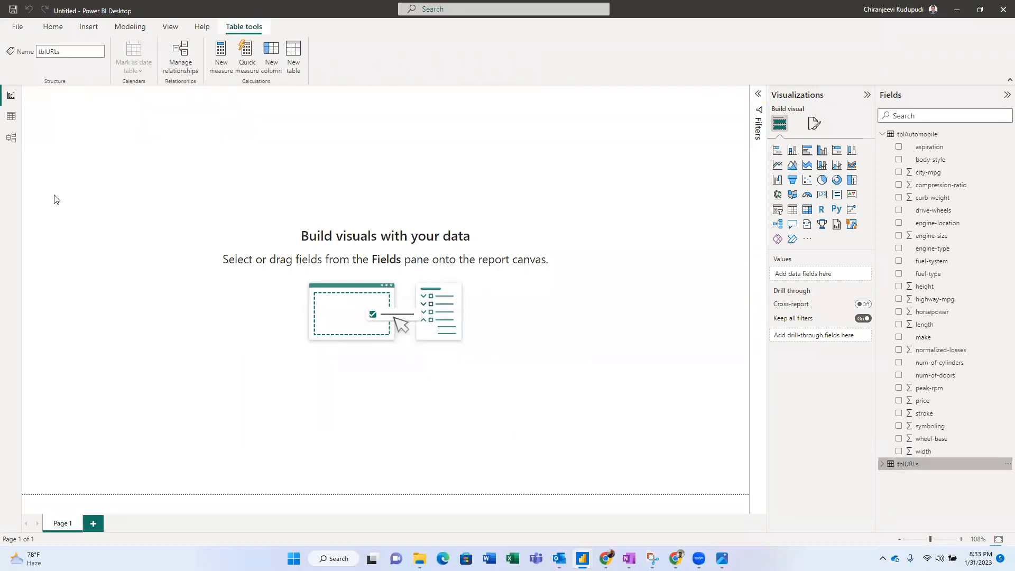
{"action": "left_click", "coordinate": [11, 117]}
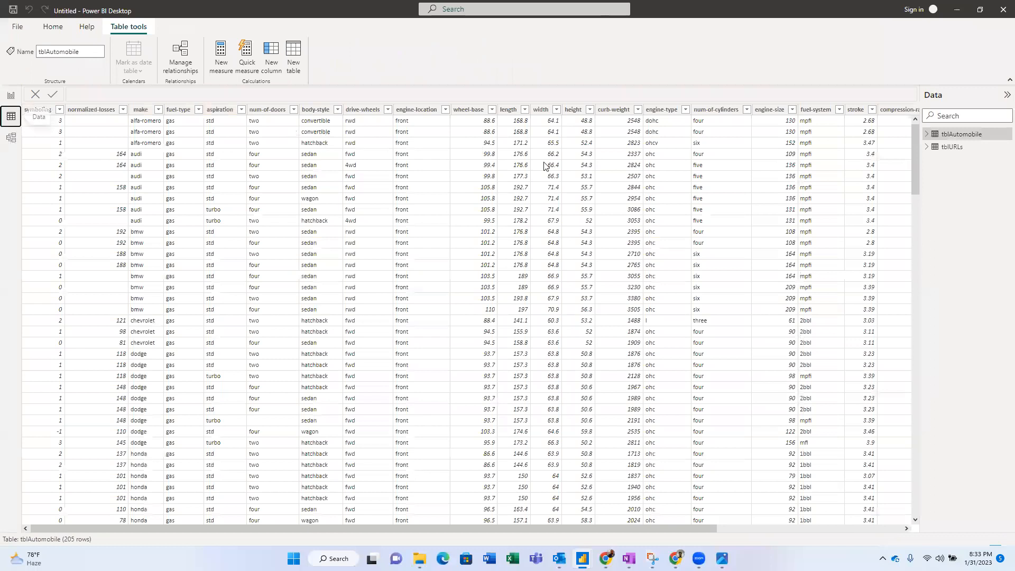
- Copy the Image URL column of tblURLs and bring up a new Chrome tab
{"action": "left_click", "coordinate": [953, 147]}
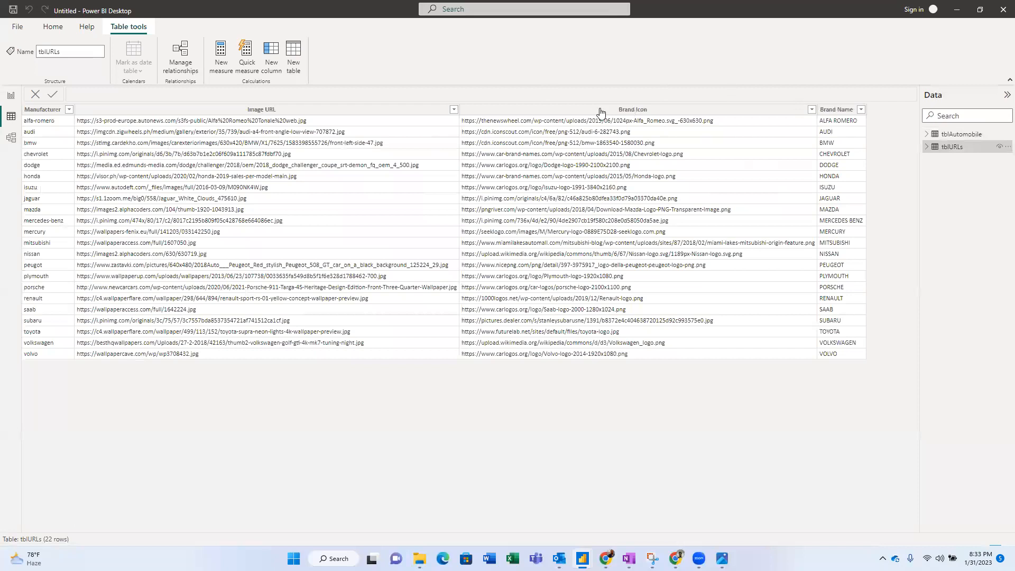
{"action": "left_click", "coordinate": [268, 135]}
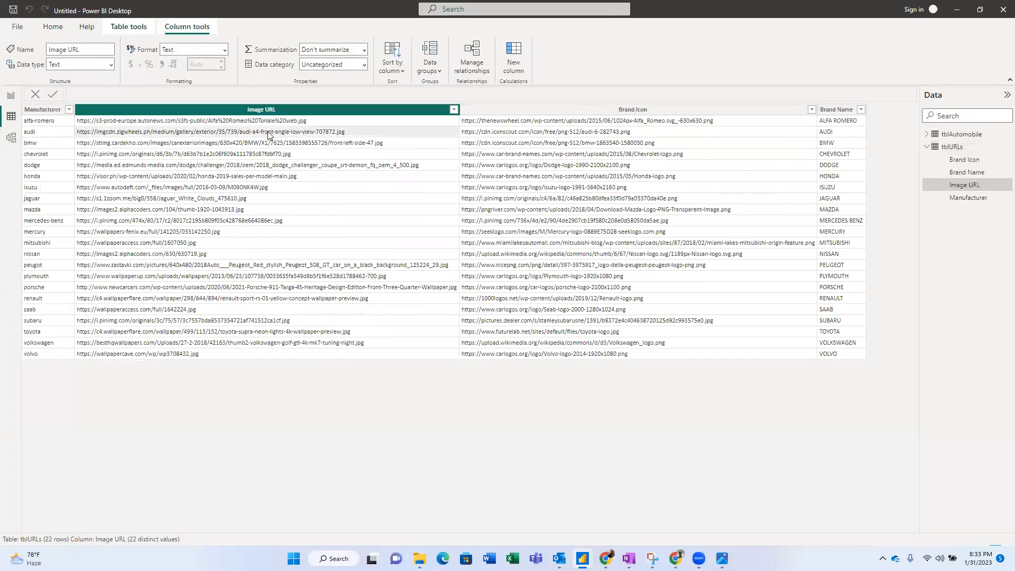
{"action": "right_click", "coordinate": [268, 134]}
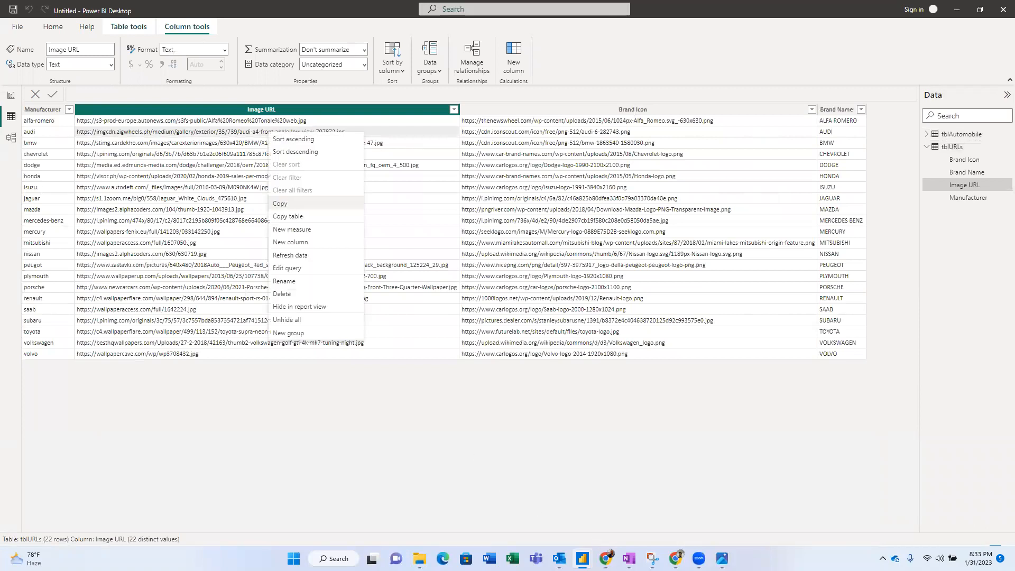
{"action": "mouse_move", "coordinate": [606, 559]}
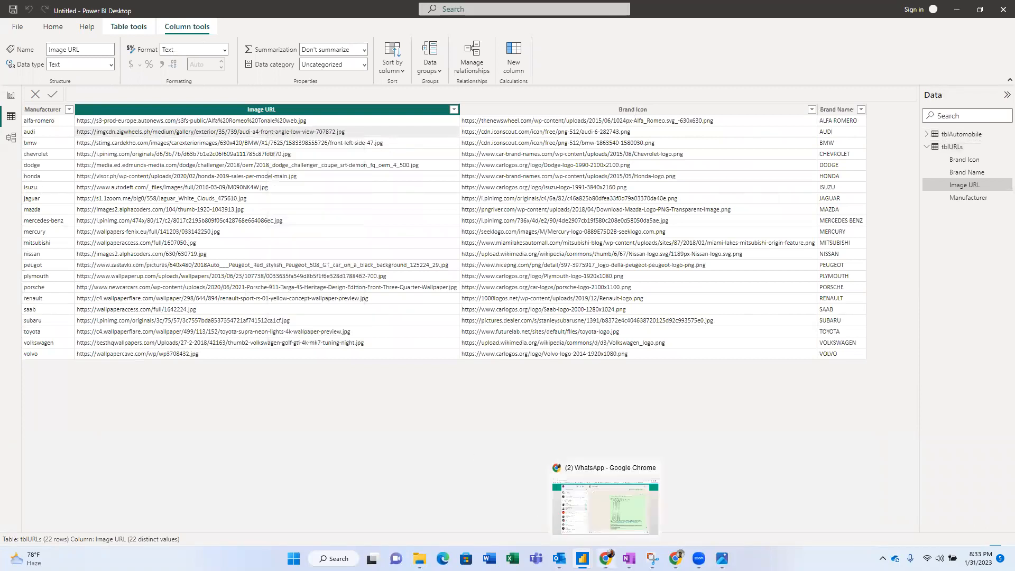
{"action": "left_click", "coordinate": [141, 8]}
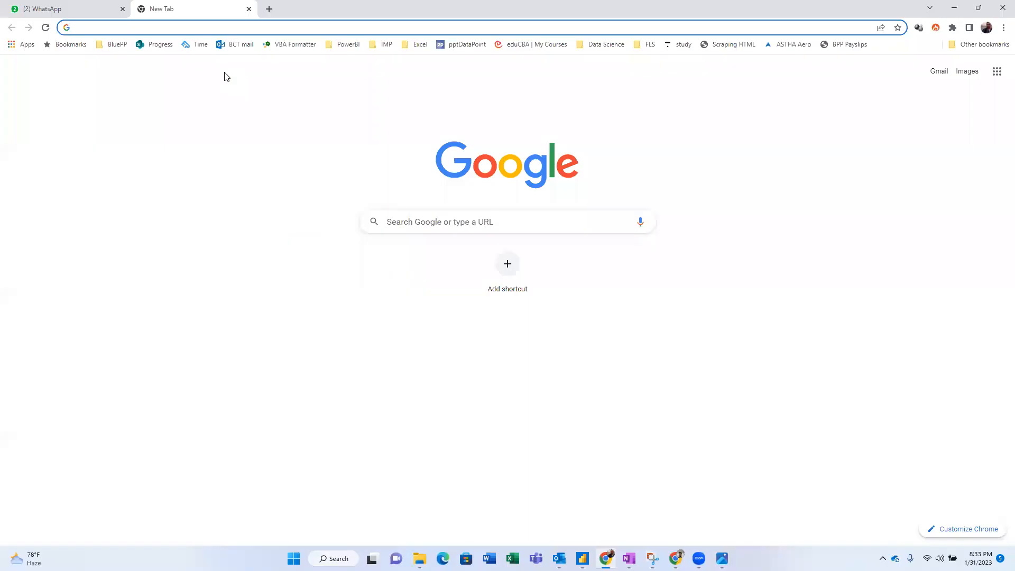
- Search the pasted Image URL list in Chrome's address bar, then go back to Power BI
{"action": "key", "text": "ctrl+v"}
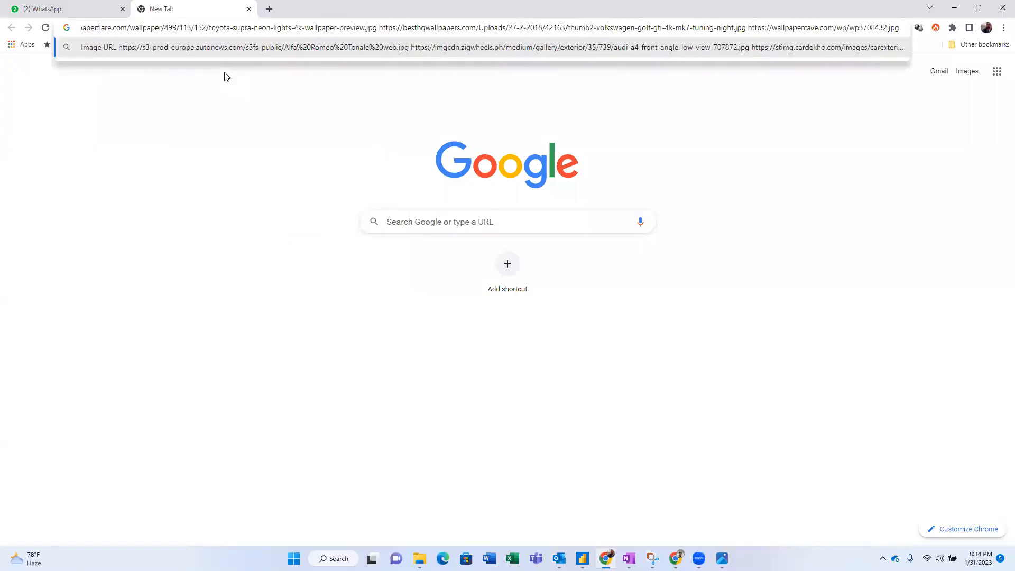
{"action": "key", "text": "Return"}
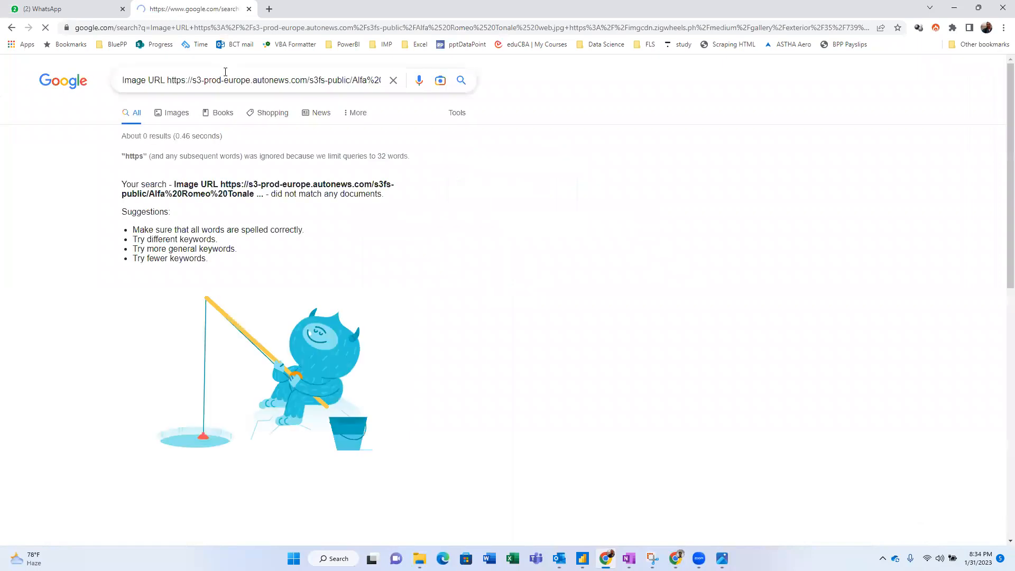
{"action": "key", "text": "alt+Tab"}
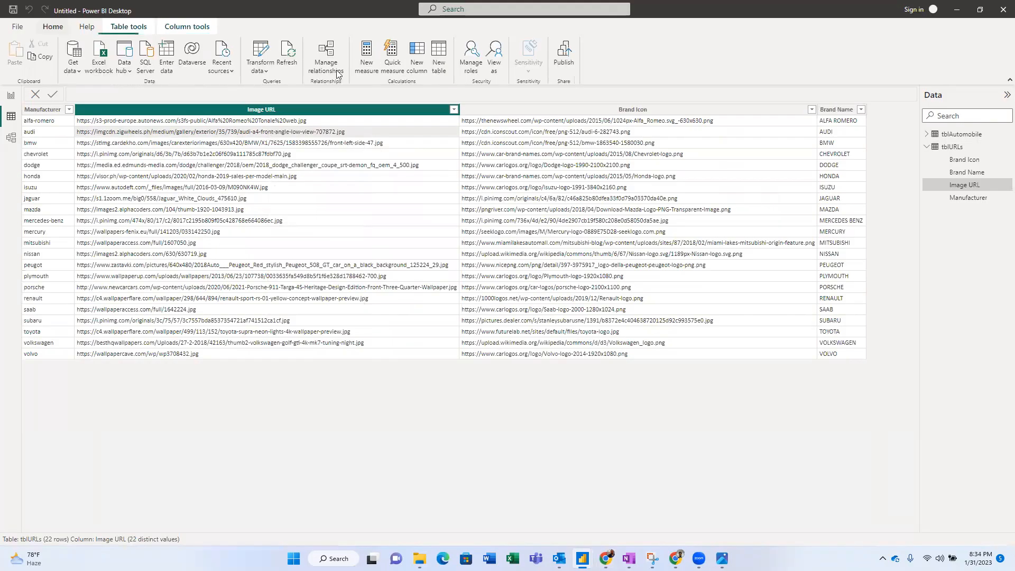
- Reopen Power Query and preview the honda Image URL as a car photo in Chrome
{"action": "left_click", "coordinate": [259, 53]}
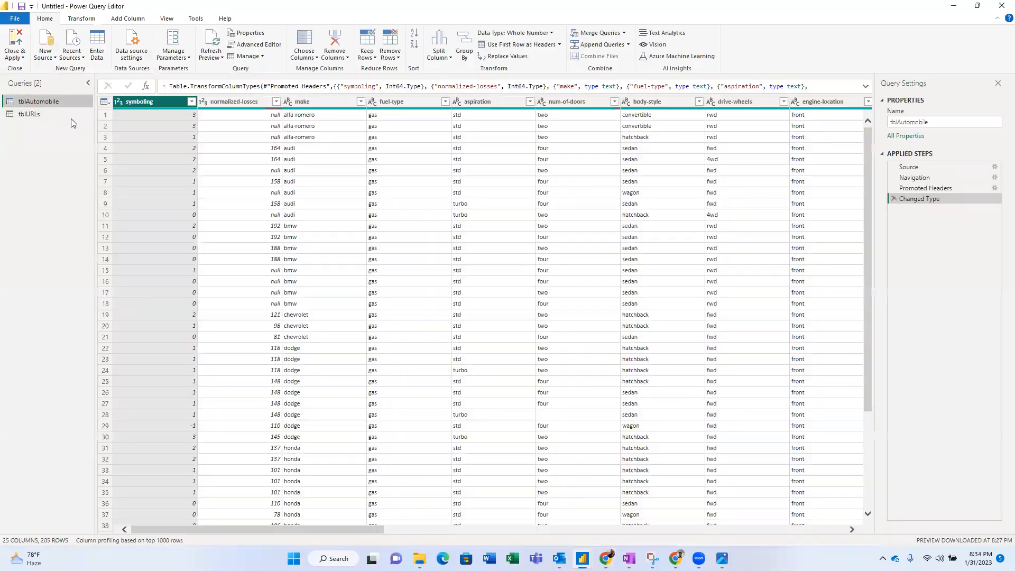
{"action": "left_click", "coordinate": [291, 172]}
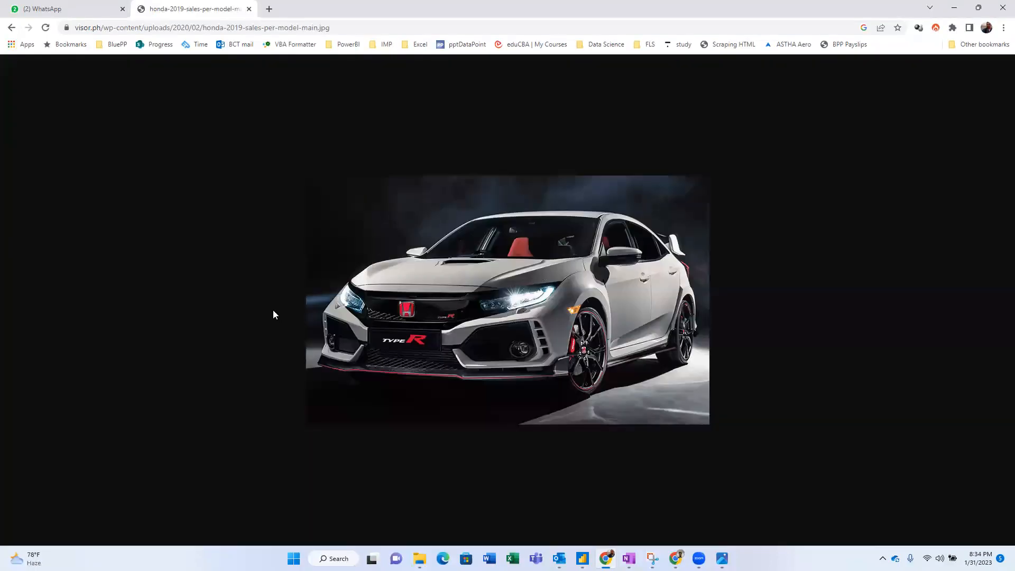
{"action": "key", "text": "alt+Tab"}
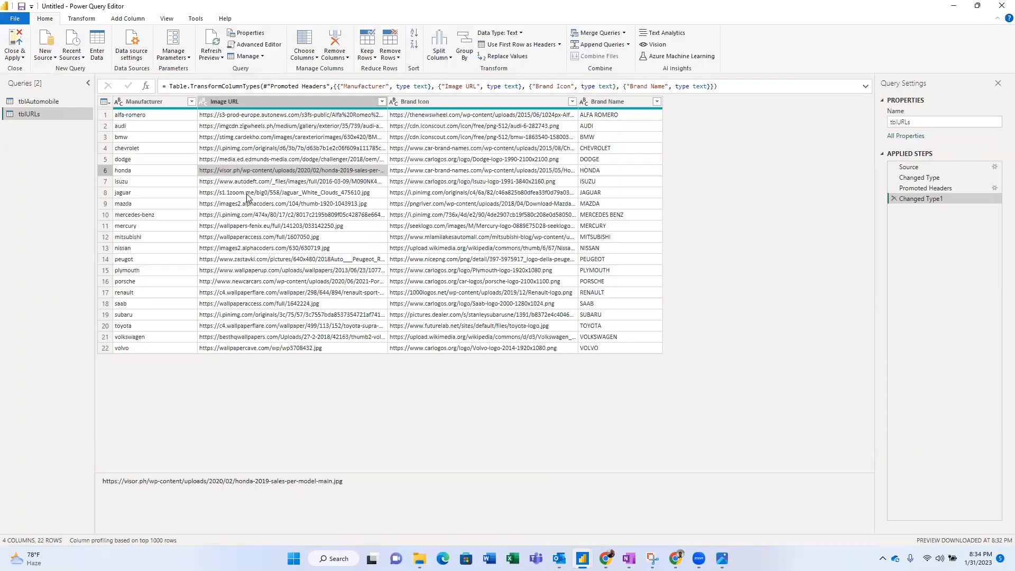
- Load the mercury Image URL in Chrome, then bring up the dashboard screenshot in Photos
{"action": "left_click", "coordinate": [229, 227]}
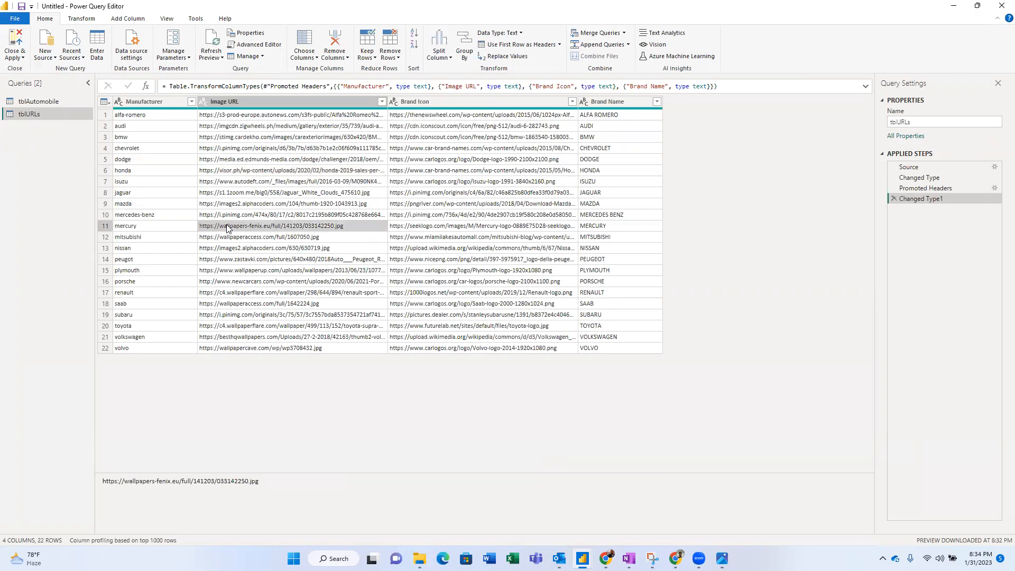
{"action": "key", "text": "alt+Tab"}
{"action": "left_click", "coordinate": [266, 28]}
{"action": "type", "text": "wallpapers-fenix.eu/full/141203/033142250.jpg"}
{"action": "key", "text": "Return"}
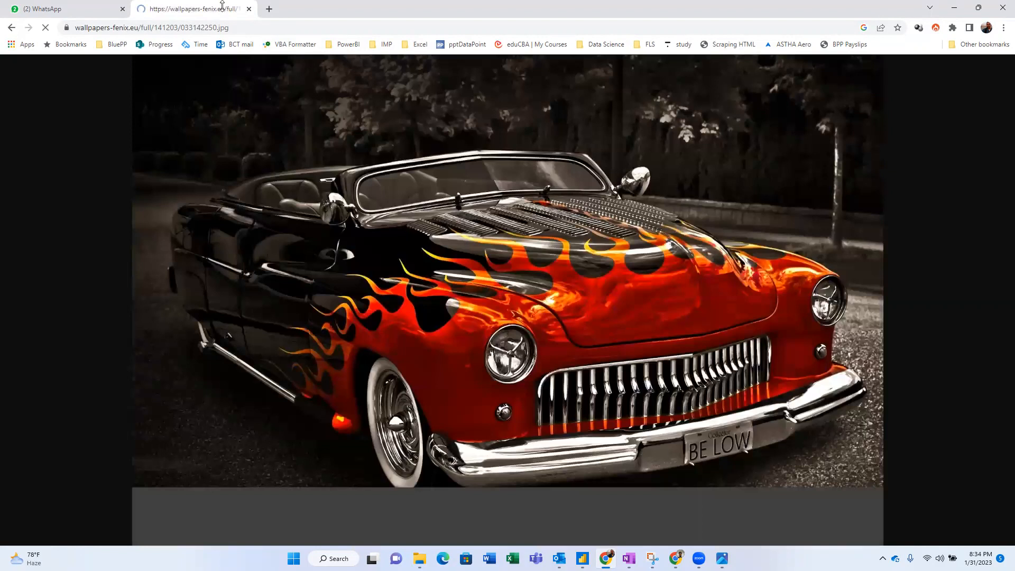
{"action": "key", "text": "alt+Tab"}
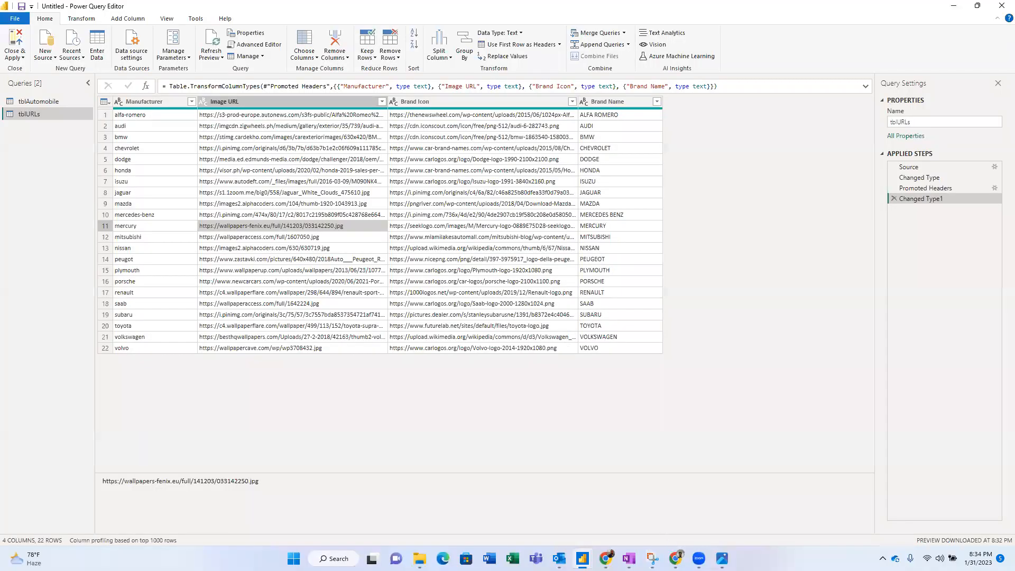
{"action": "key", "text": "alt+Tab"}
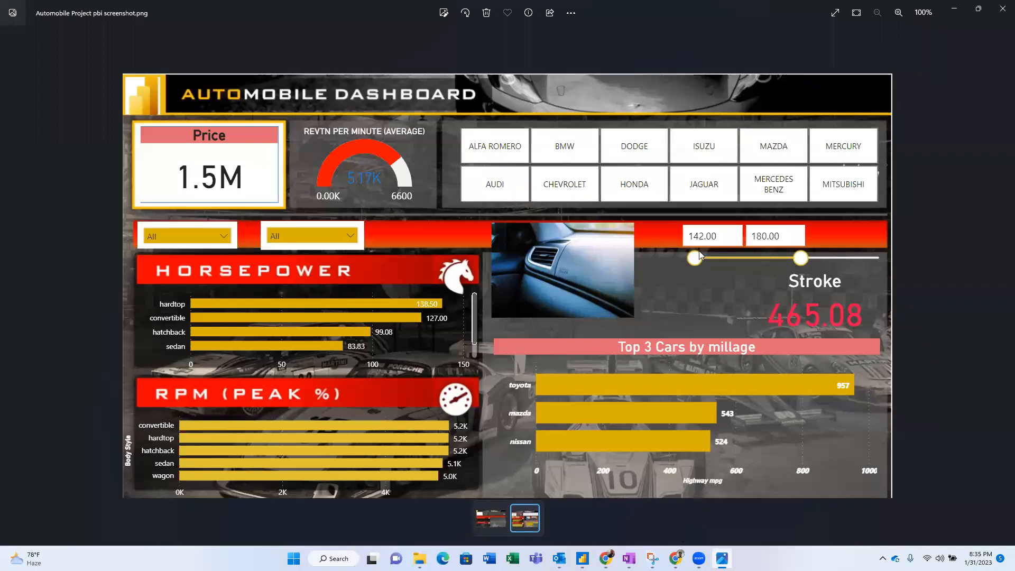
- Check the tblAutomobile and tblURLs queries in Power Query, then Close & Apply
{"action": "key", "text": "alt+Tab"}
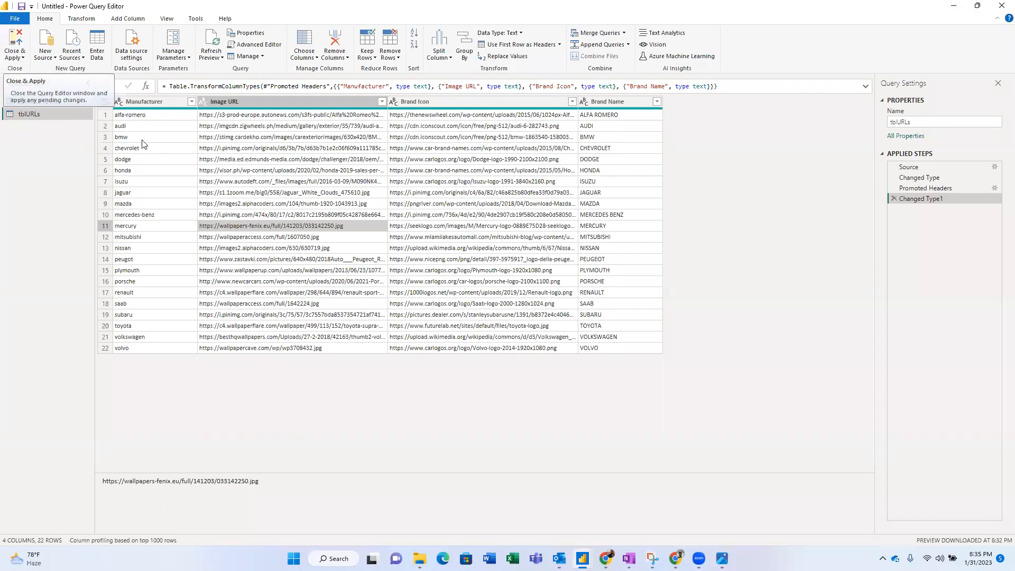
{"action": "left_click", "coordinate": [147, 101]}
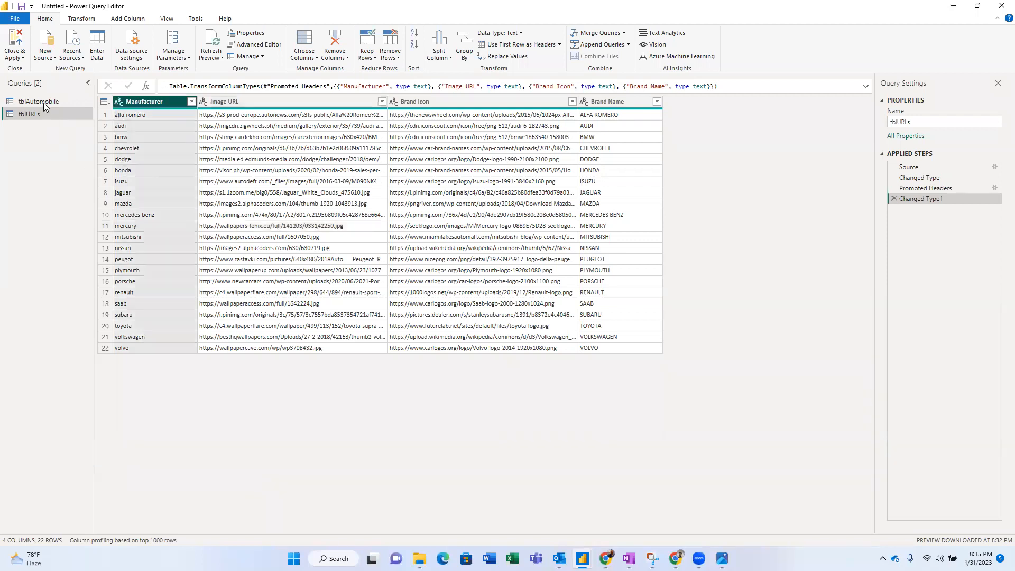
{"action": "left_click", "coordinate": [59, 102]}
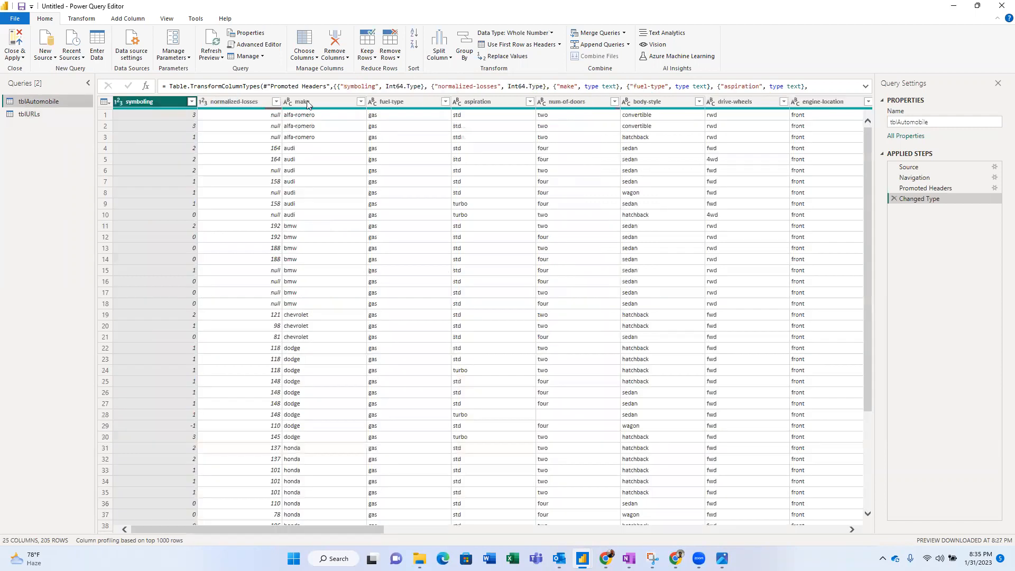
{"action": "left_click", "coordinate": [32, 118]}
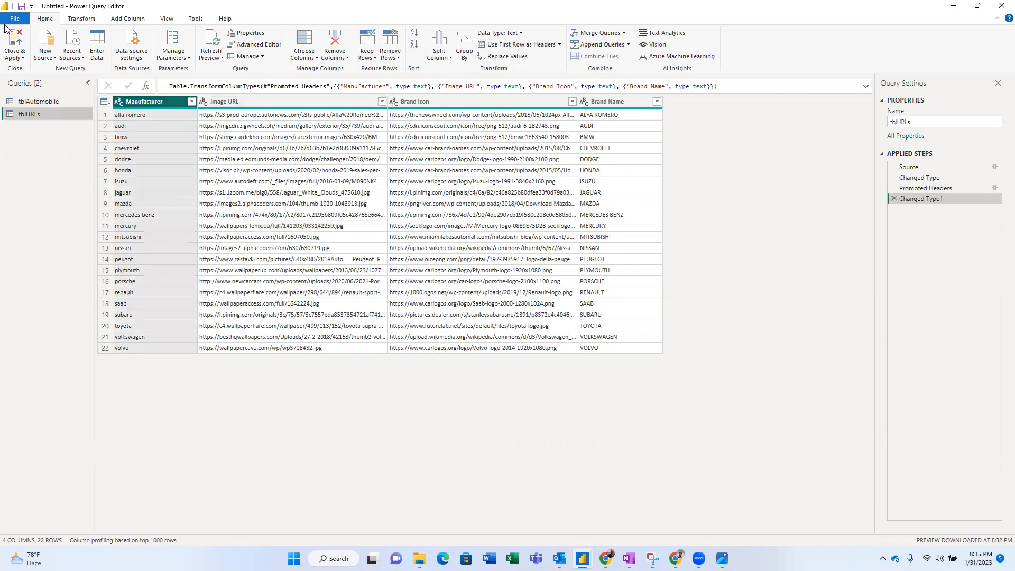
{"action": "left_click", "coordinate": [12, 38]}
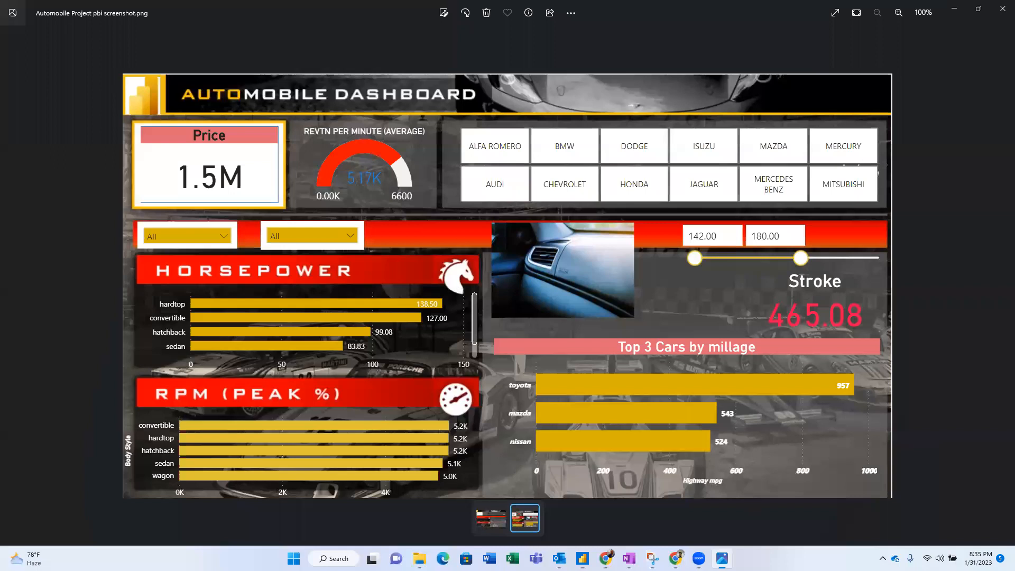
- View the flaming car image in Chrome, then return to Power BI's tblURLs data view
{"action": "mouse_move", "coordinate": [676, 558]}
{"action": "left_click", "coordinate": [606, 558]}
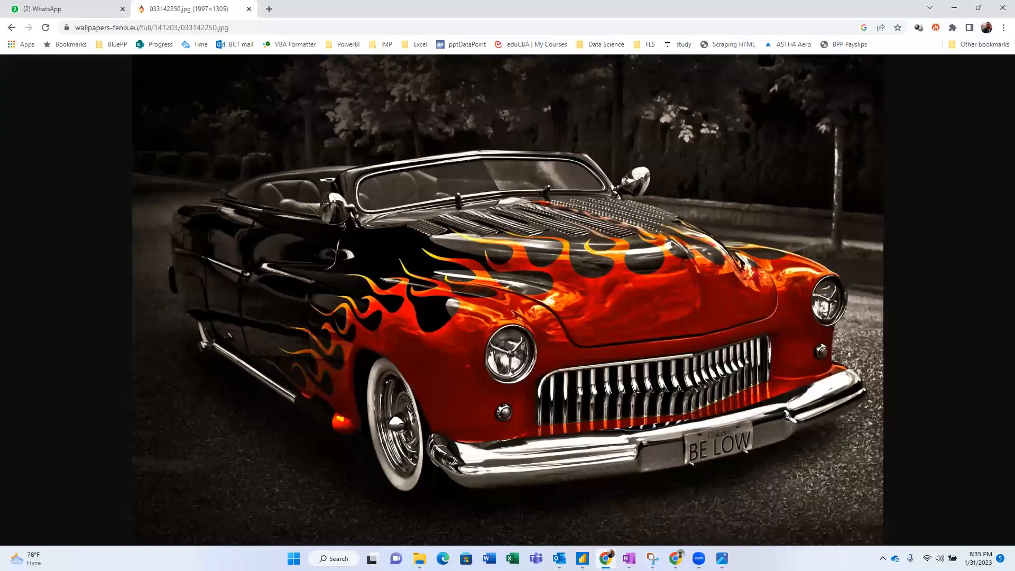
{"action": "key", "text": "alt+Tab"}
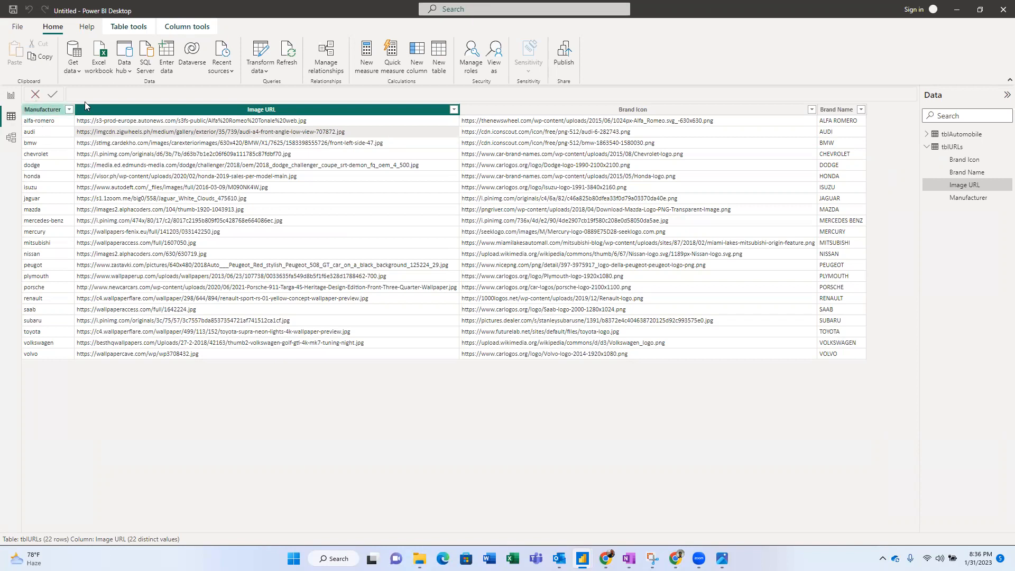
- Inspect the Image URL and Brand Icon columns of tblURLs in Table view, then display tblAutomobile's 205 rows
{"action": "left_click", "coordinate": [968, 135]}
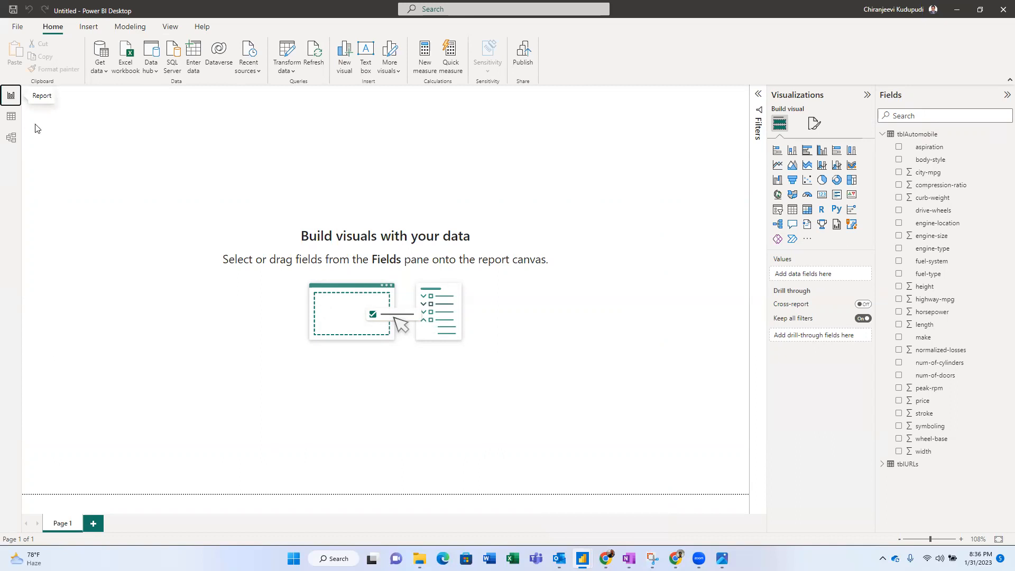
{"action": "left_click", "coordinate": [11, 119]}
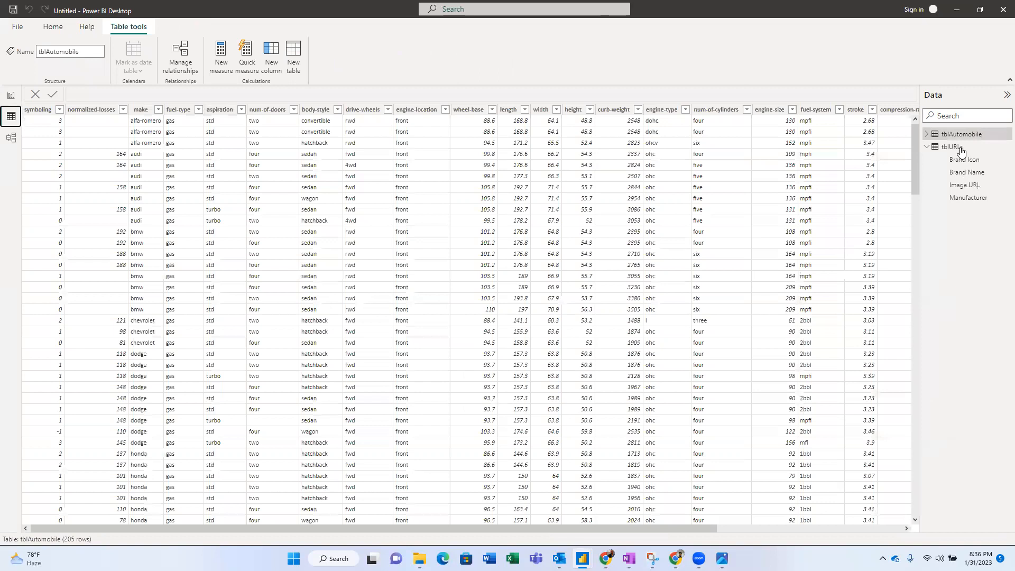
{"action": "left_click", "coordinate": [958, 148]}
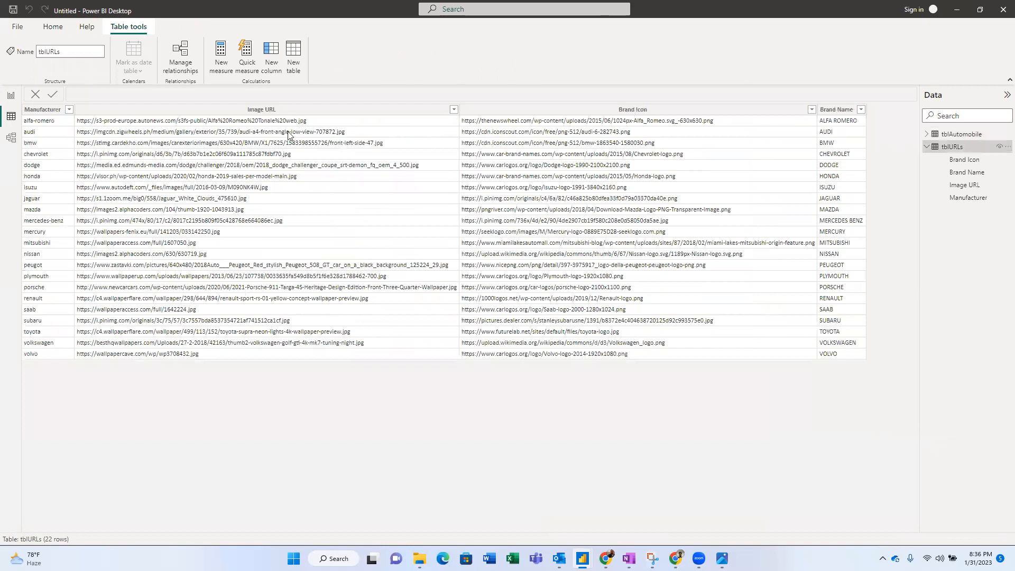
{"action": "left_click", "coordinate": [300, 111]}
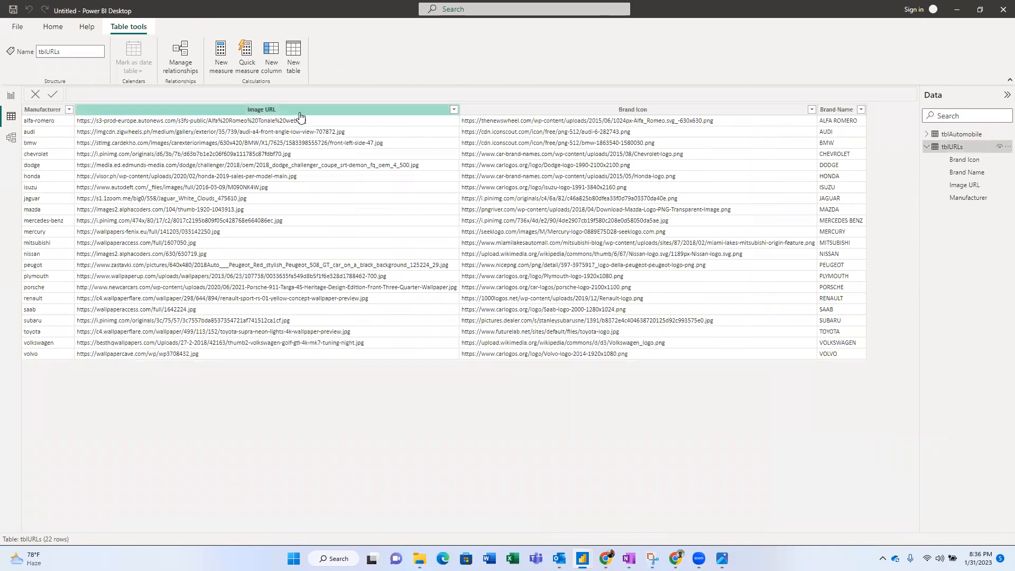
{"action": "left_click", "coordinate": [591, 113]}
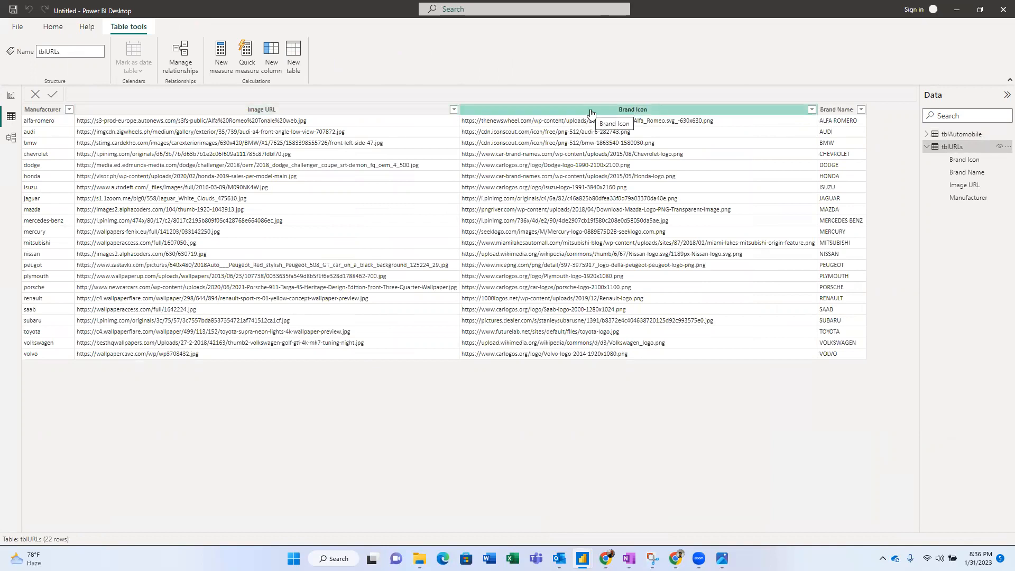
{"action": "left_click", "coordinate": [335, 174]}
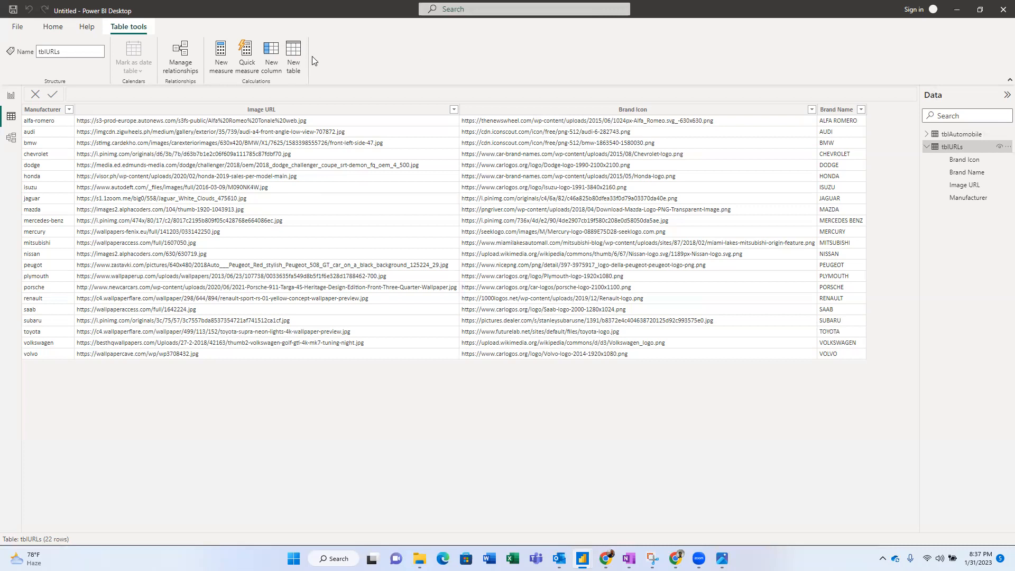
{"action": "left_click", "coordinate": [960, 135]}
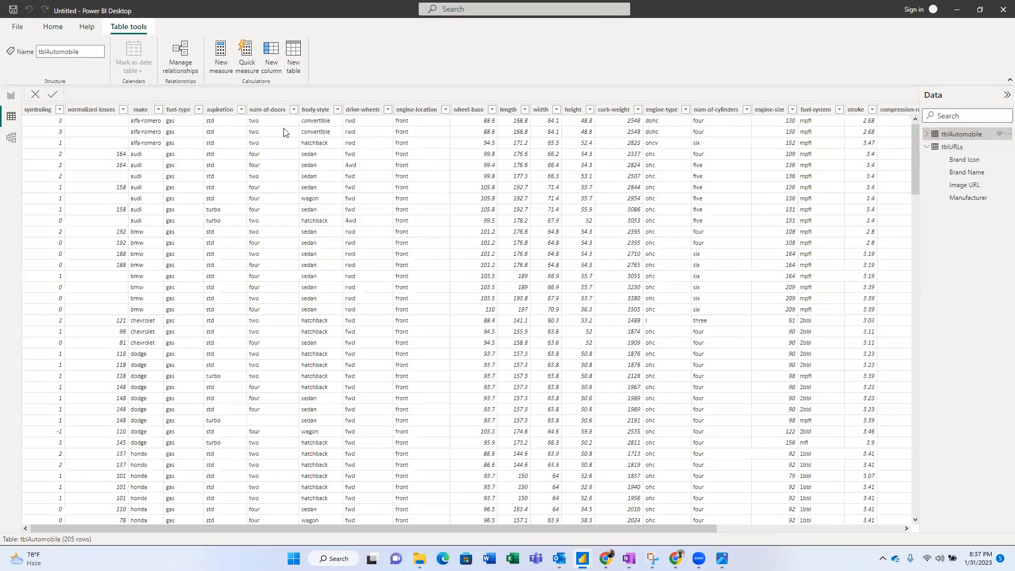
{"action": "left_click", "coordinate": [463, 113]}
{"action": "mouse_move", "coordinate": [929, 145]}
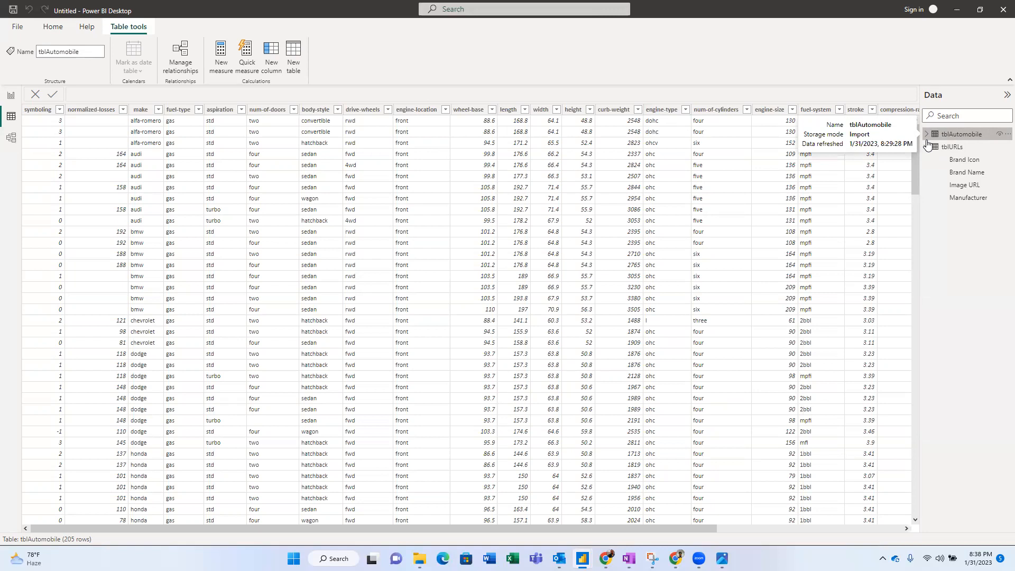
- In Model view, position tblAutomobile below tblURLs, then bring up the reference dashboard screenshot
{"action": "left_click", "coordinate": [10, 139]}
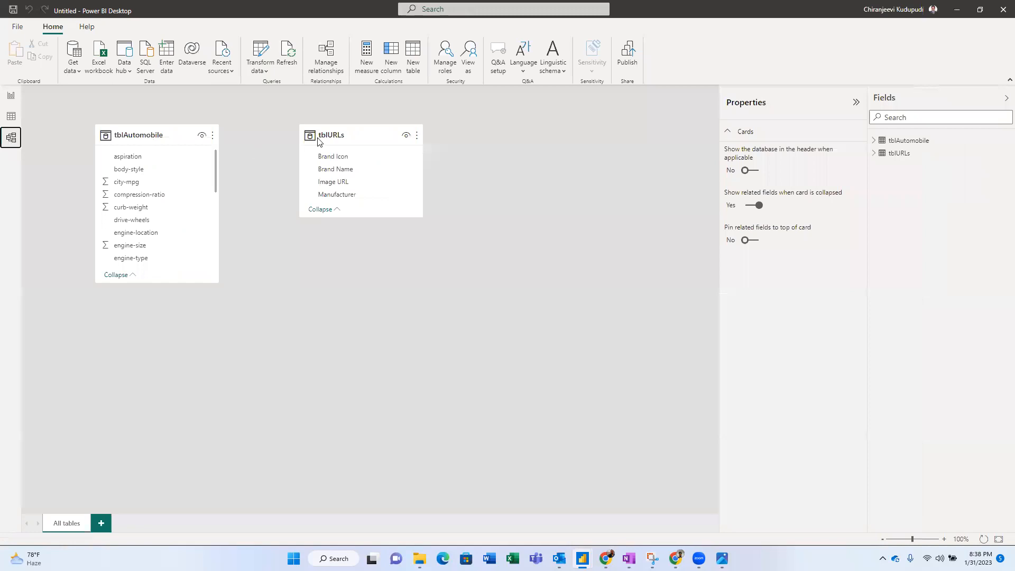
{"action": "mouse_move", "coordinate": [340, 135]}
{"action": "left_mouse_down"}
{"action": "mouse_move", "coordinate": [331, 118]}
{"action": "mouse_move", "coordinate": [324, 125]}
{"action": "left_mouse_up"}
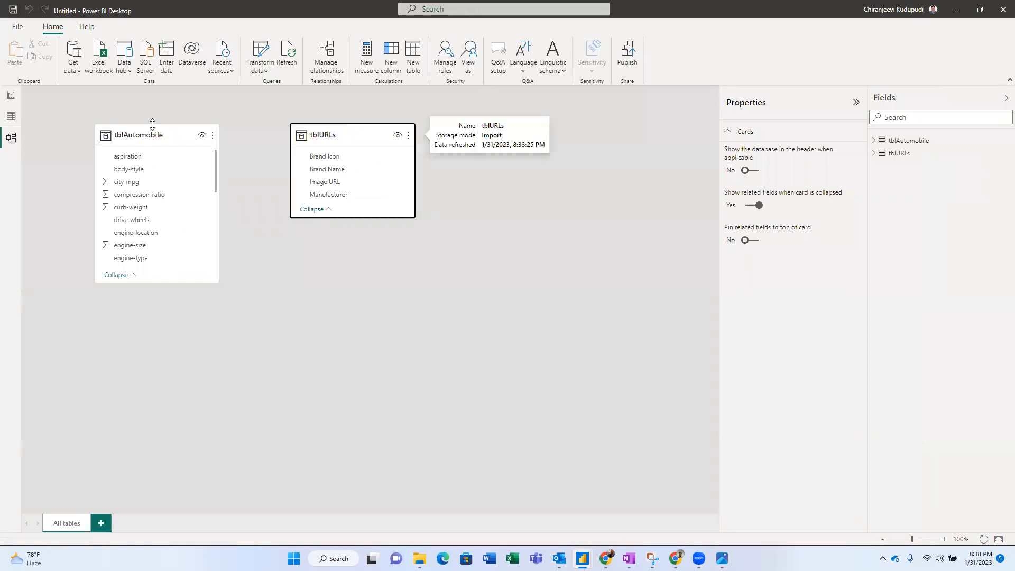
{"action": "left_click_drag", "start_coordinate": [153, 129], "coordinate": [353, 312]}
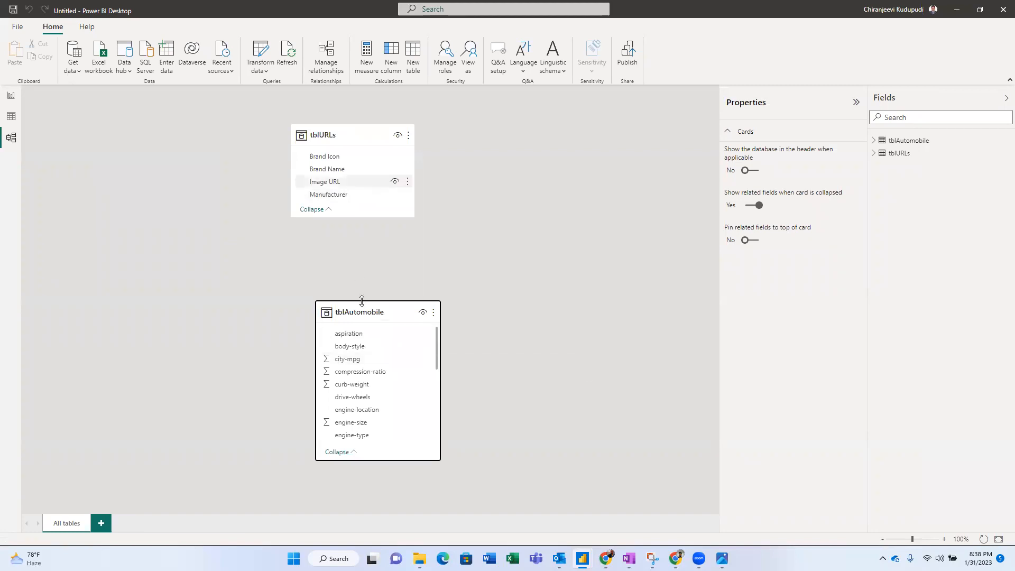
{"action": "mouse_move", "coordinate": [361, 300]}
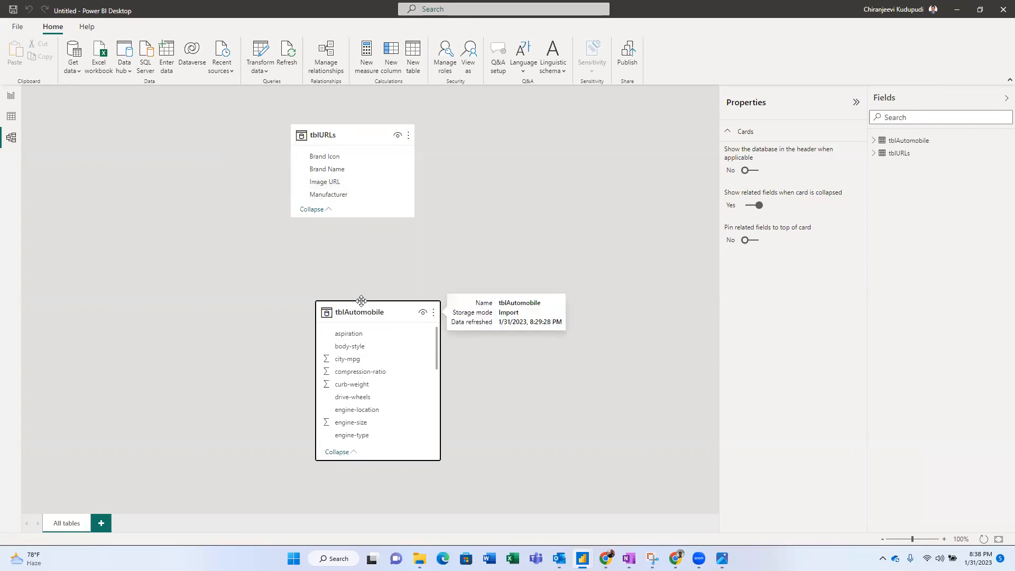
{"action": "left_click", "coordinate": [722, 558]}
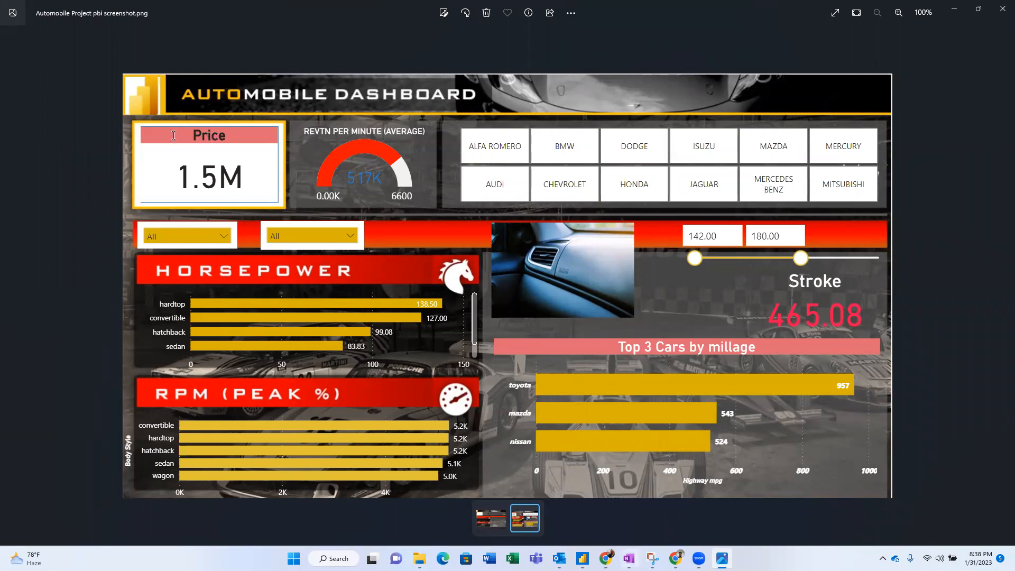
- Compare the notes, screenshot and report, highlighting 'clustered column chart' in requirement 1 of the OneNote page
{"action": "key", "text": "alt+Tab"}
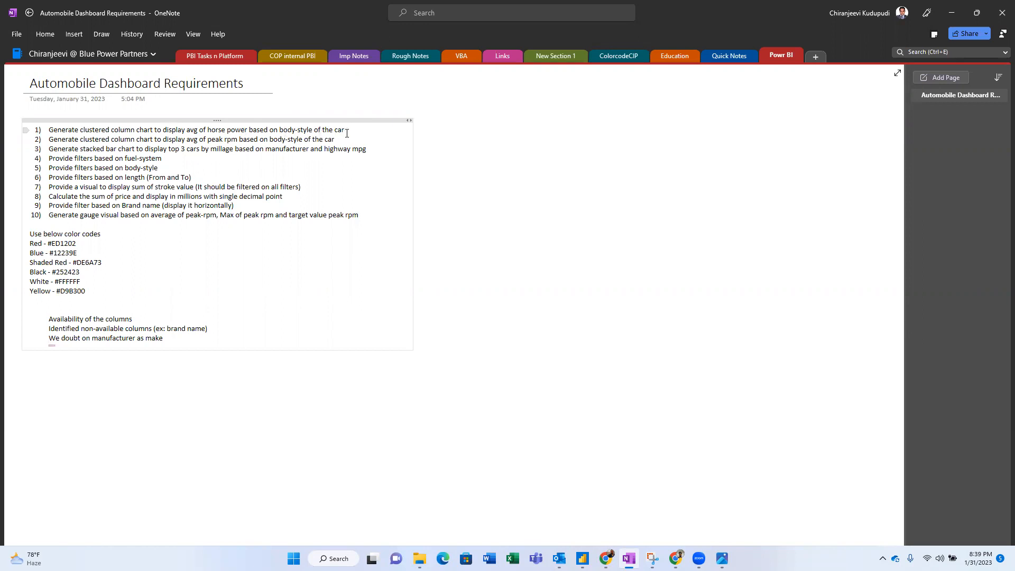
{"action": "key", "text": "alt+Tab"}
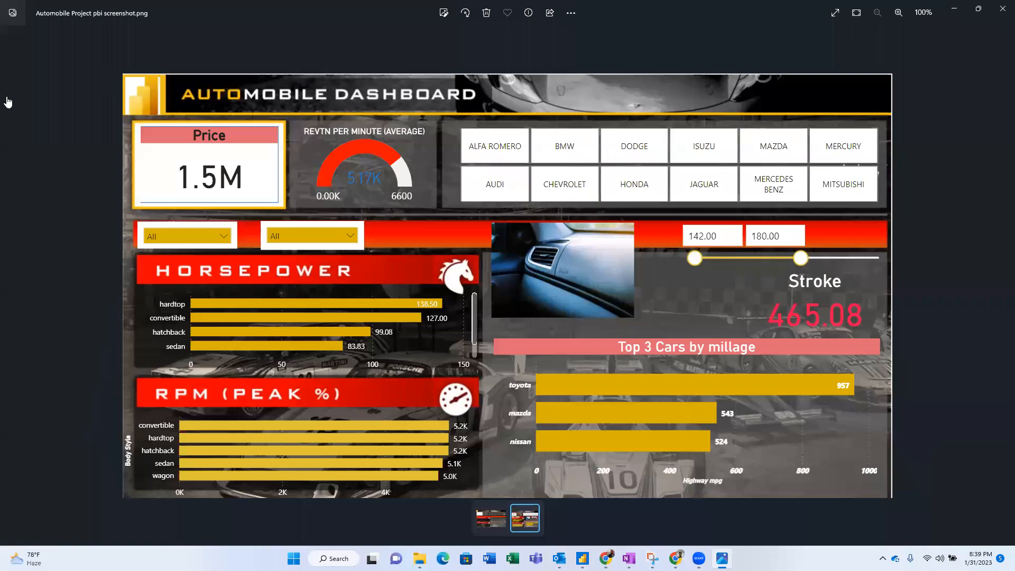
{"action": "key", "text": "alt+Tab"}
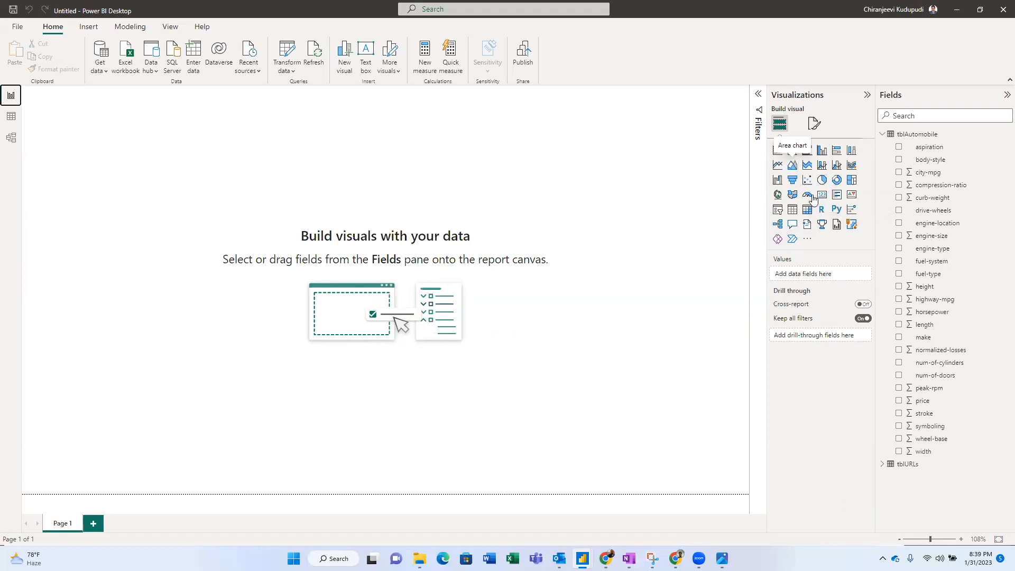
{"action": "key", "text": "alt+Tab"}
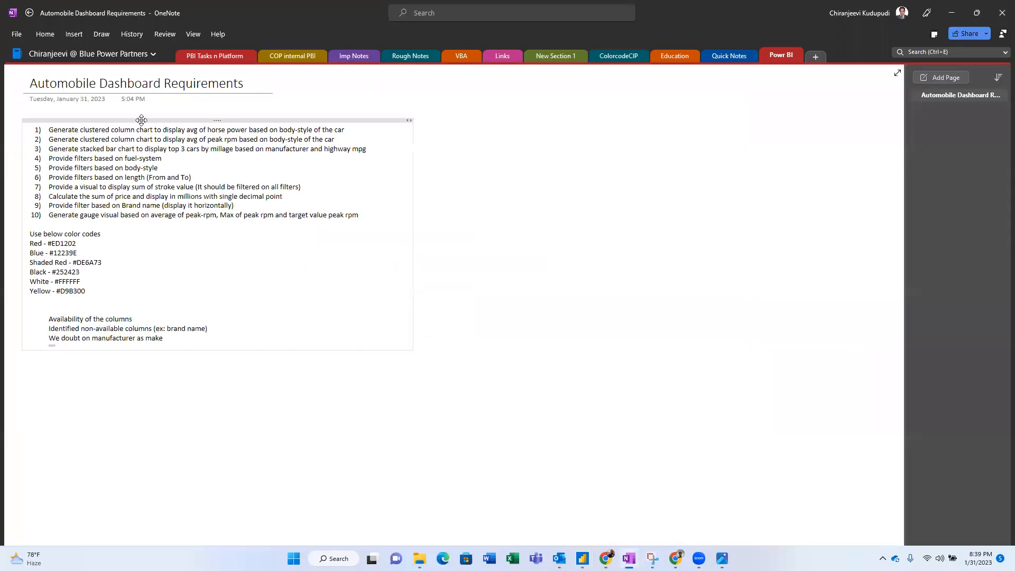
{"action": "left_click_drag", "start_coordinate": [105, 123], "coordinate": [149, 127]}
{"action": "key", "text": "alt+Tab"}
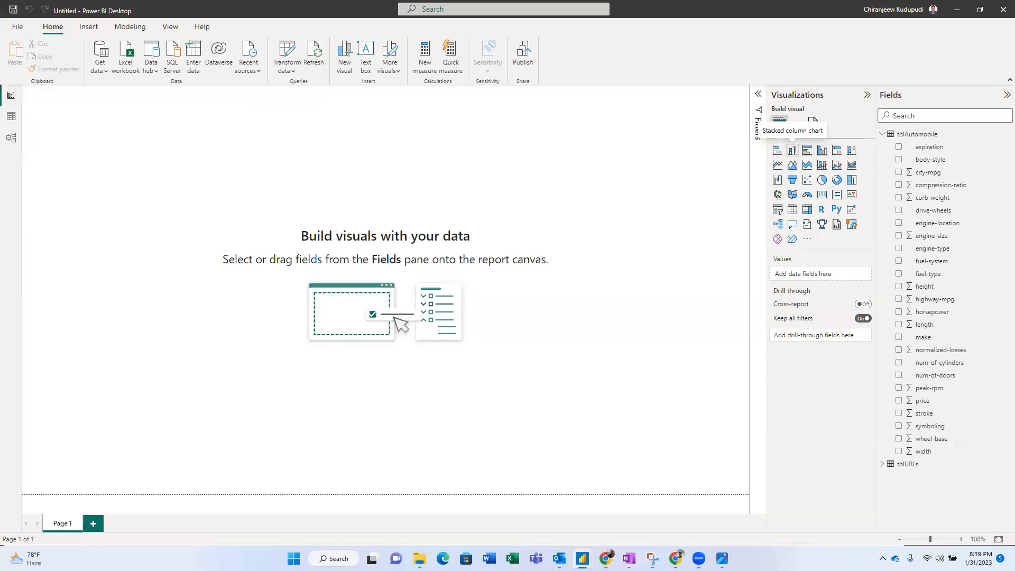
{"action": "key", "text": "alt+Tab"}
{"action": "key", "text": "alt+Tab"}
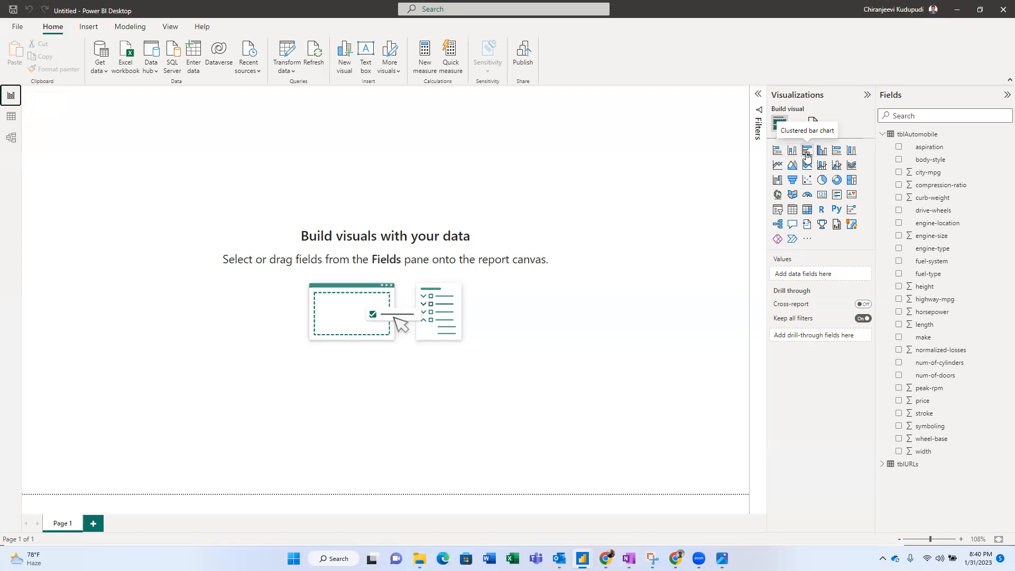
{"action": "mouse_move", "coordinate": [629, 556]}
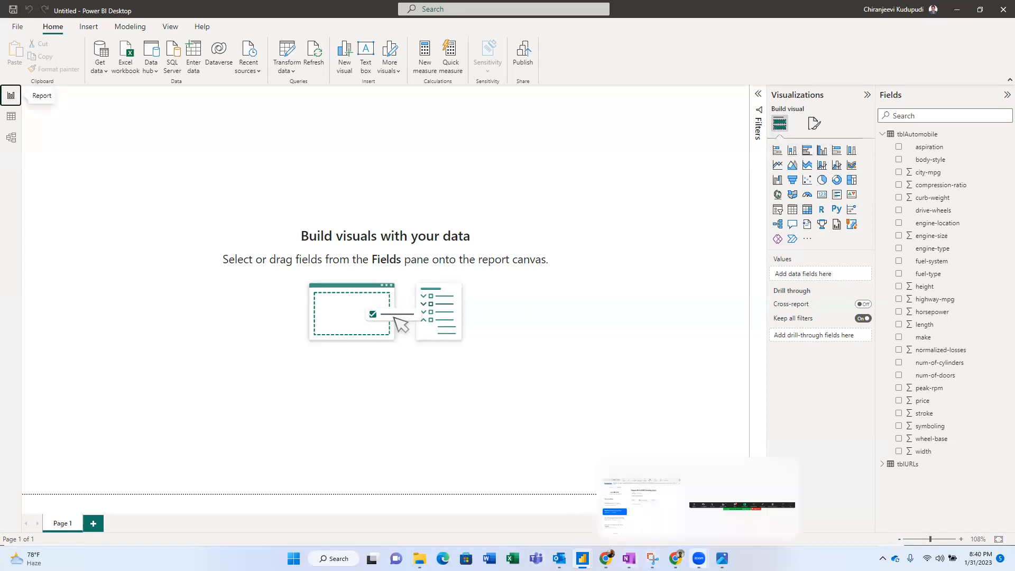
{"action": "left_click", "coordinate": [722, 558]}
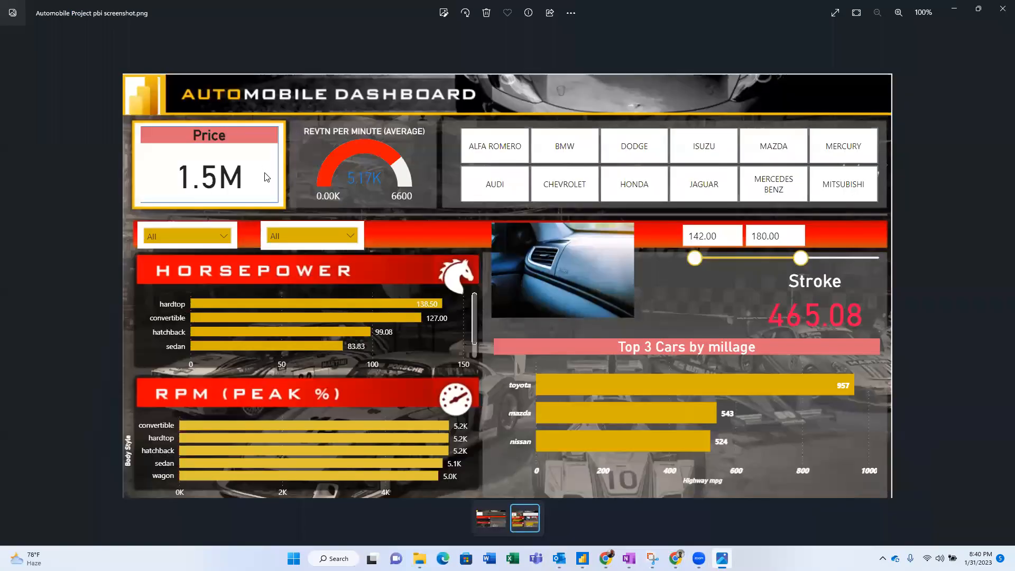
{"action": "key", "text": "alt+Tab"}
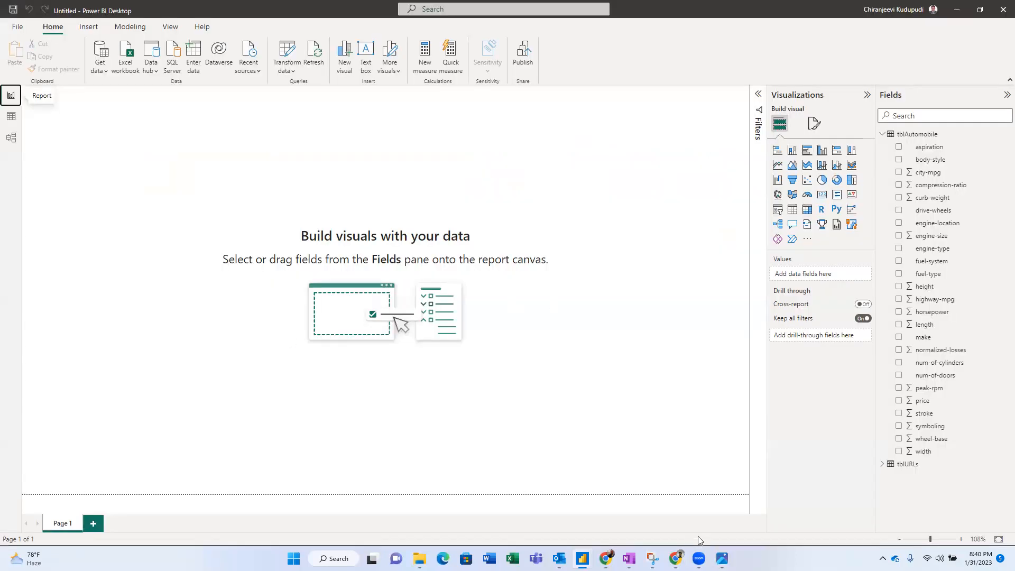
{"action": "left_click", "coordinate": [628, 558]}
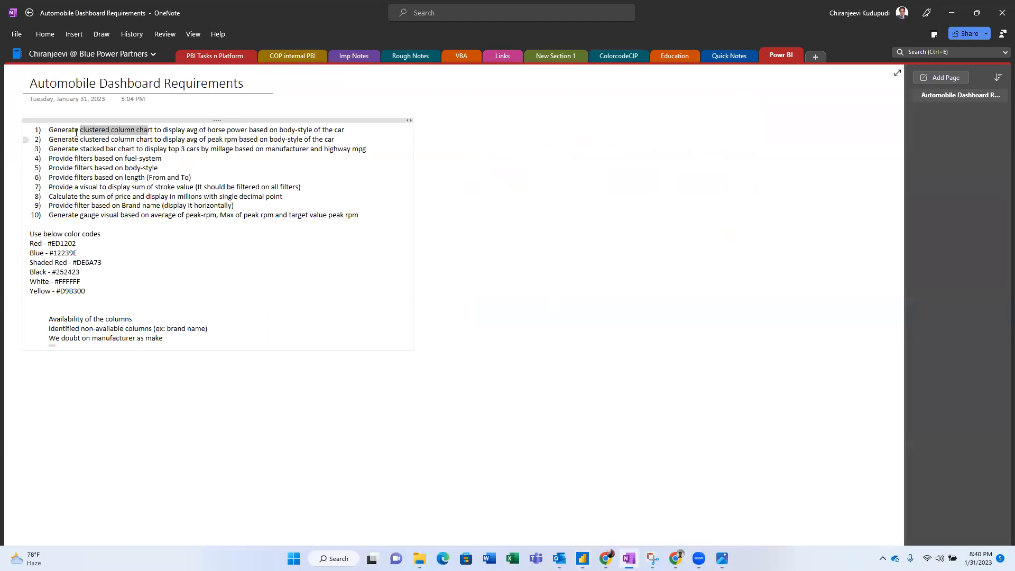
{"action": "left_click_drag", "start_coordinate": [80, 132], "coordinate": [152, 128]}
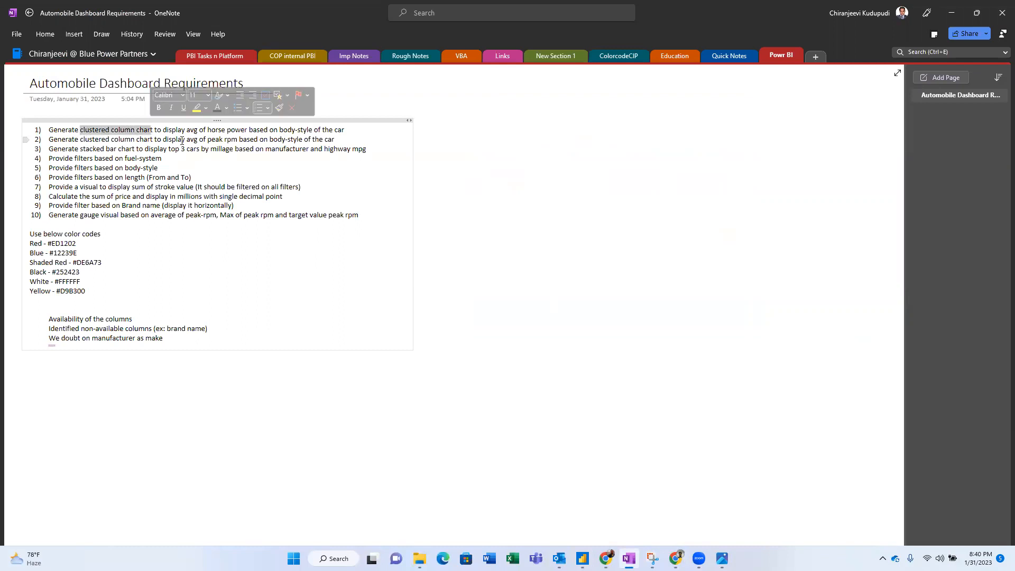
- Add an empty clustered bar chart and move it lower on the report canvas
{"action": "key", "text": "alt+Tab"}
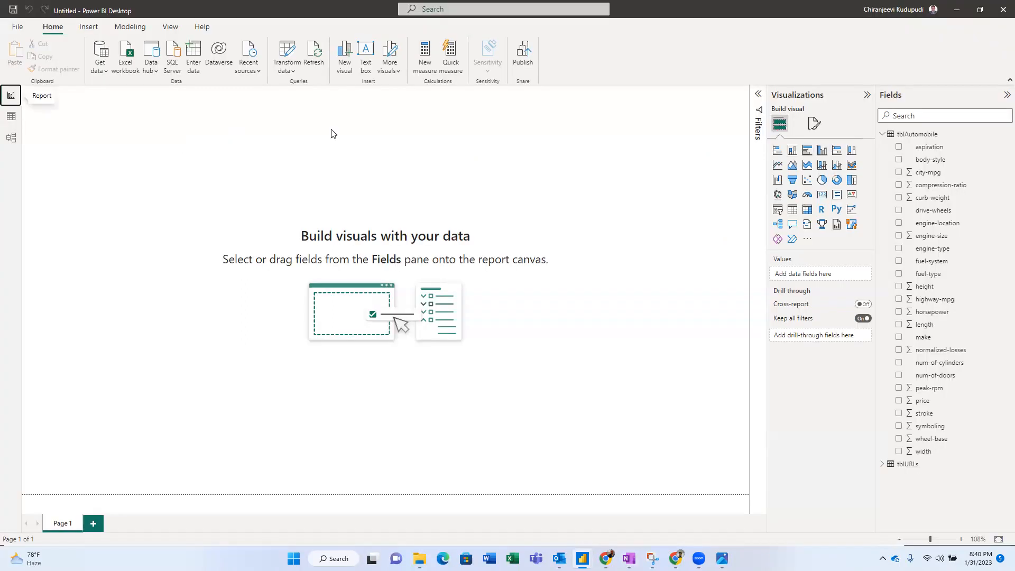
{"action": "left_click", "coordinate": [808, 152]}
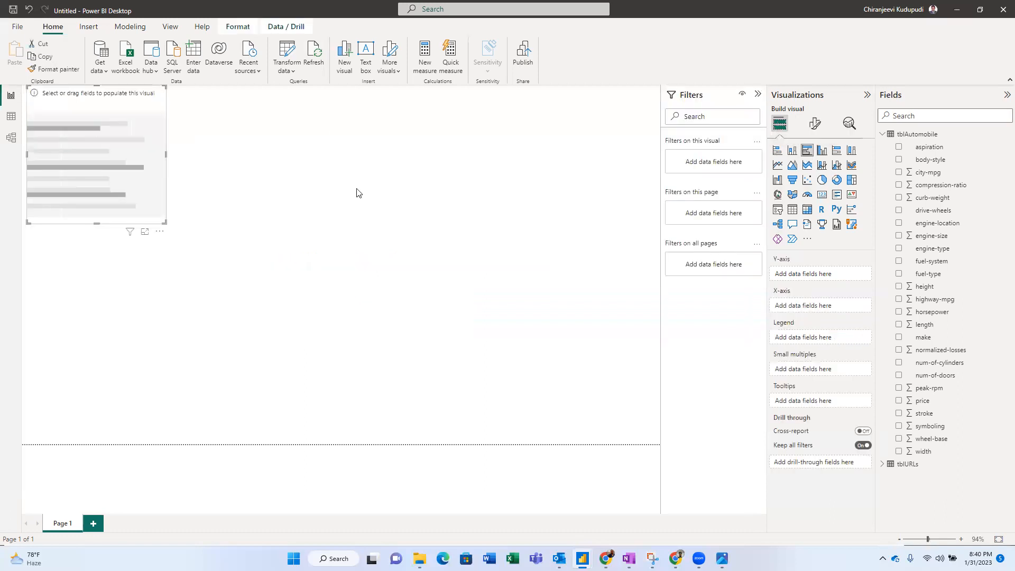
{"action": "left_click_drag", "start_coordinate": [148, 104], "coordinate": [164, 231]}
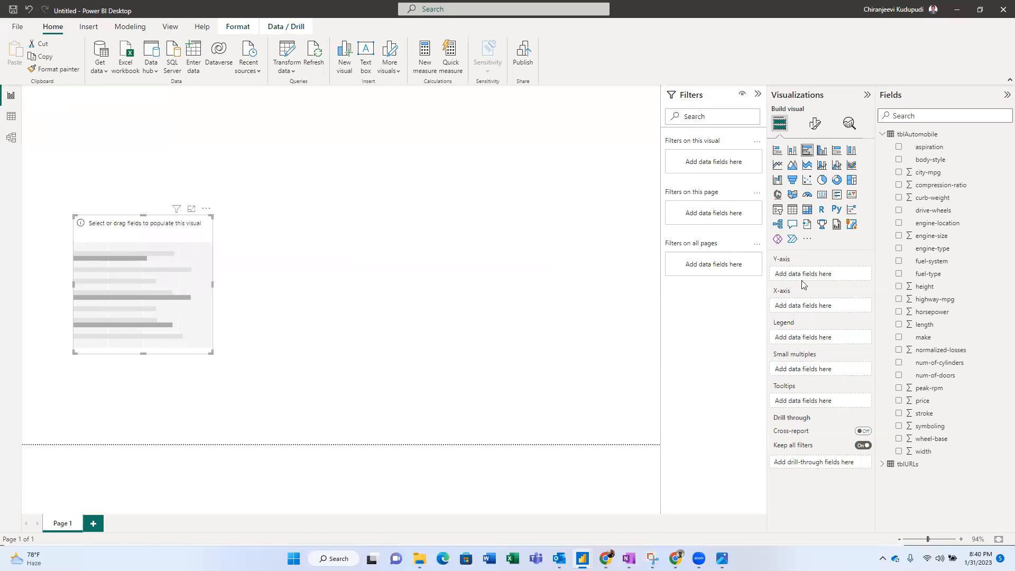
{"action": "key", "text": "alt+Tab"}
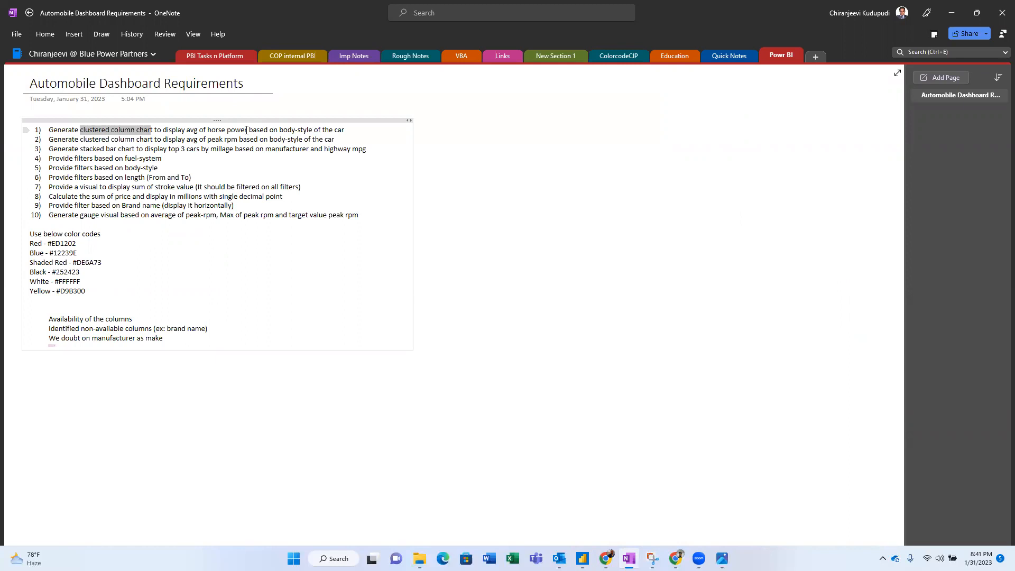
- Search the fields for horsepower and add it to the bar chart
{"action": "key", "text": "alt+Tab"}
{"action": "left_click", "coordinate": [935, 117]}
{"action": "type", "text": "hour"}
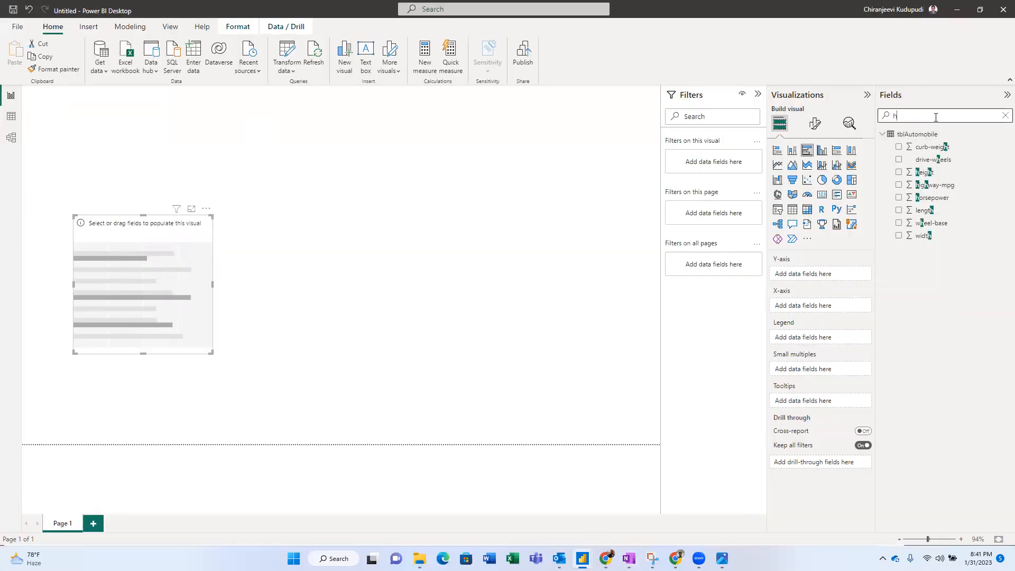
{"action": "key", "text": "BackSpace"}
{"action": "key", "text": "BackSpace"}
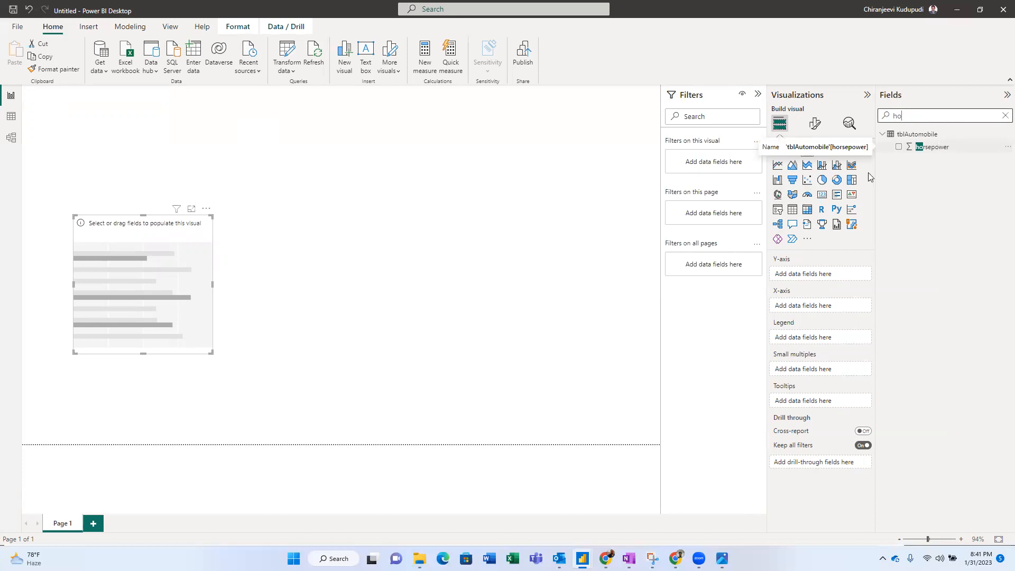
{"action": "left_click_drag", "start_coordinate": [926, 148], "coordinate": [794, 274]}
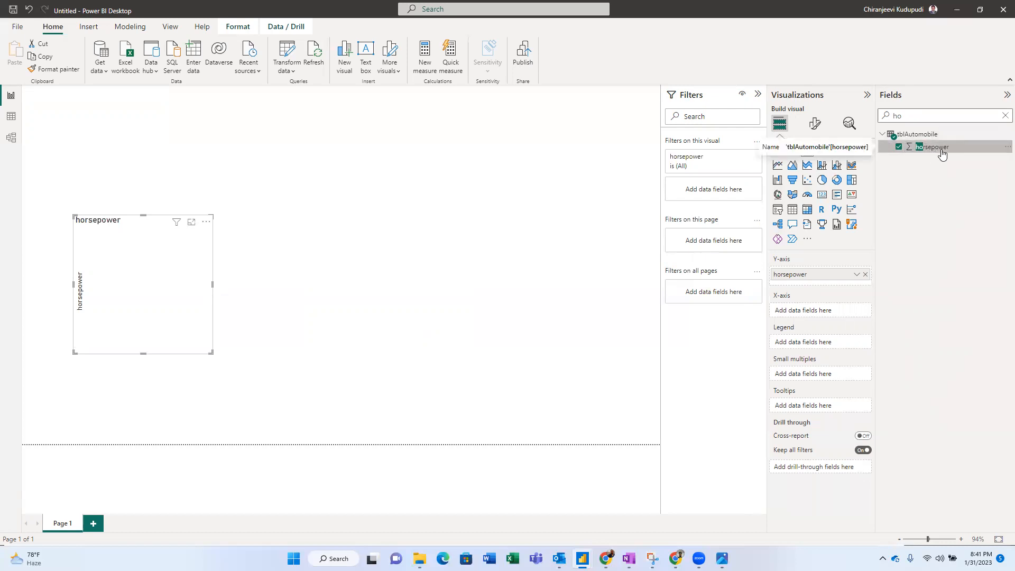
- Make body-style the chart's category axis, removing the Count of body-style field
{"action": "key", "text": "alt+Tab"}
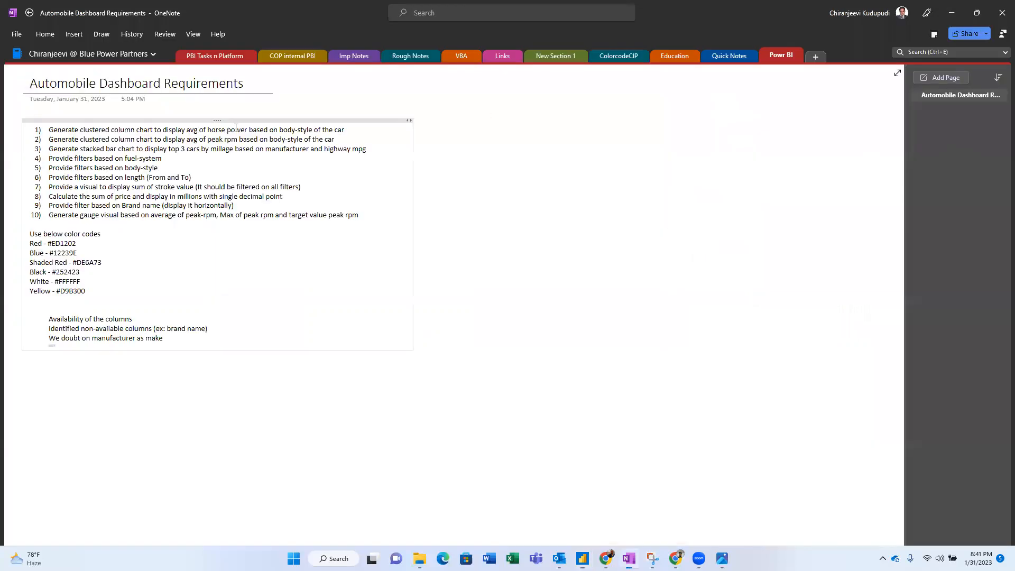
{"action": "key", "text": "alt+Tab"}
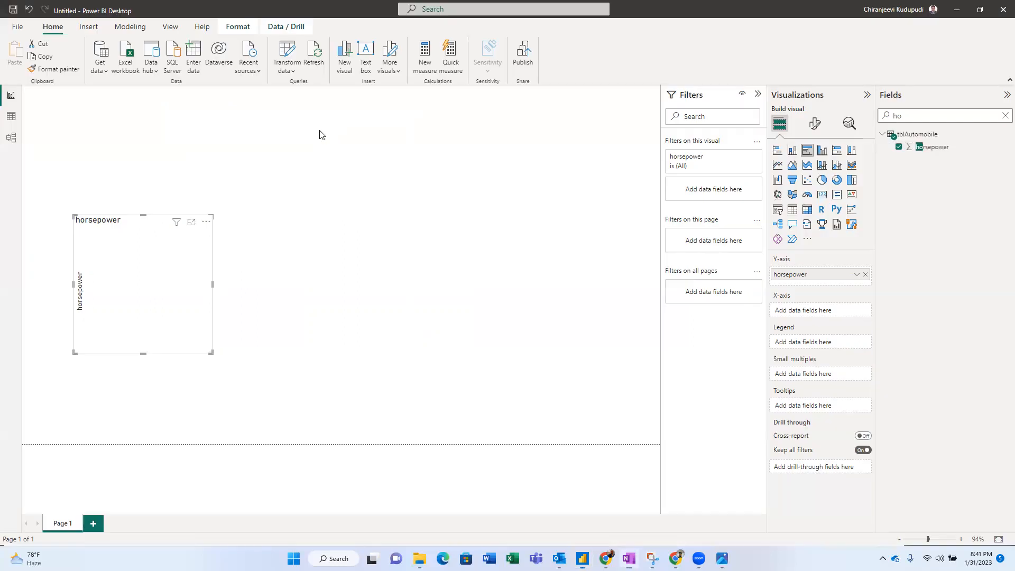
{"action": "left_click_drag", "start_coordinate": [929, 117], "coordinate": [858, 108]}
{"action": "type", "text": "body"}
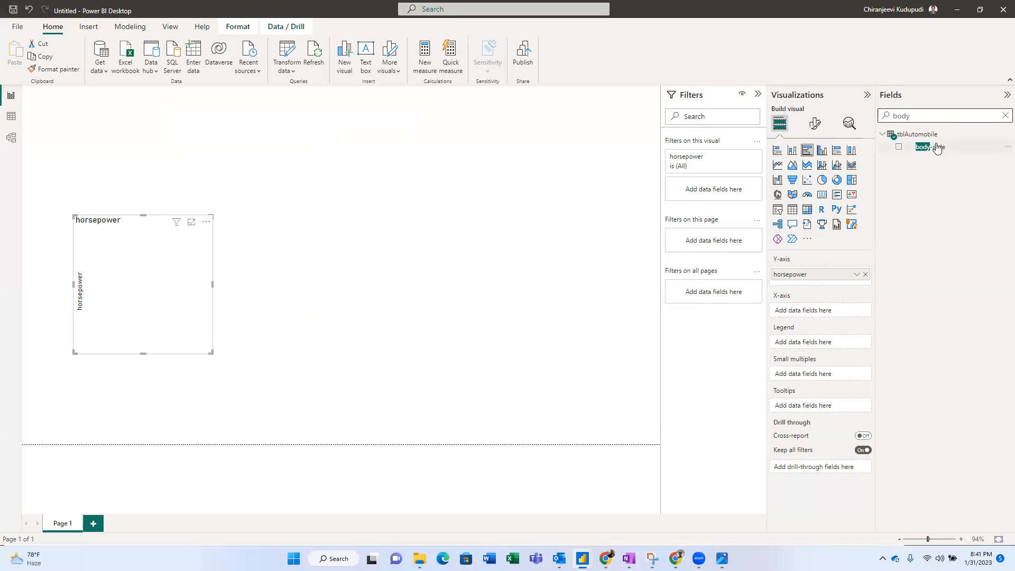
{"action": "left_click_drag", "start_coordinate": [937, 148], "coordinate": [817, 312]}
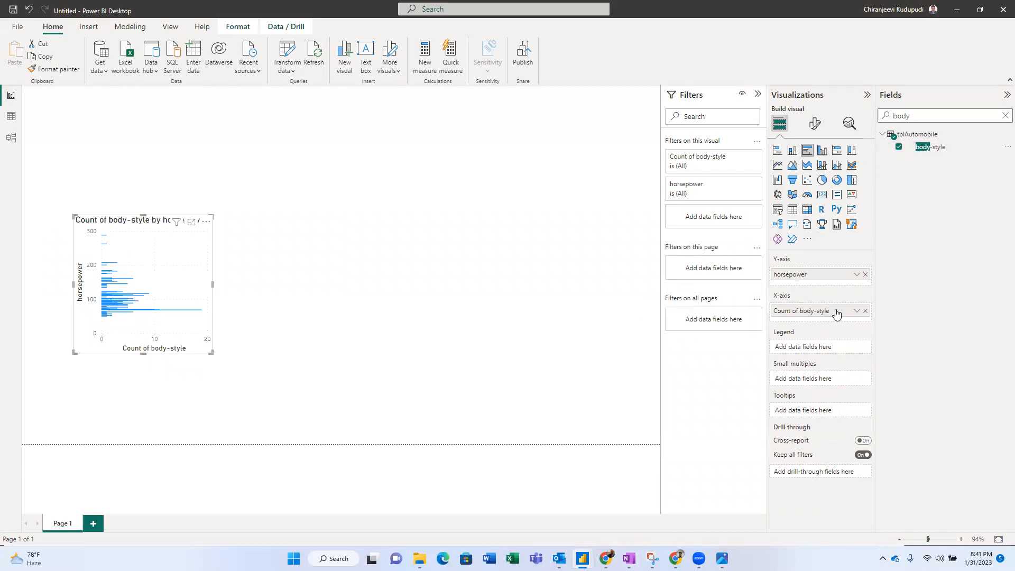
{"action": "left_click", "coordinate": [865, 311]}
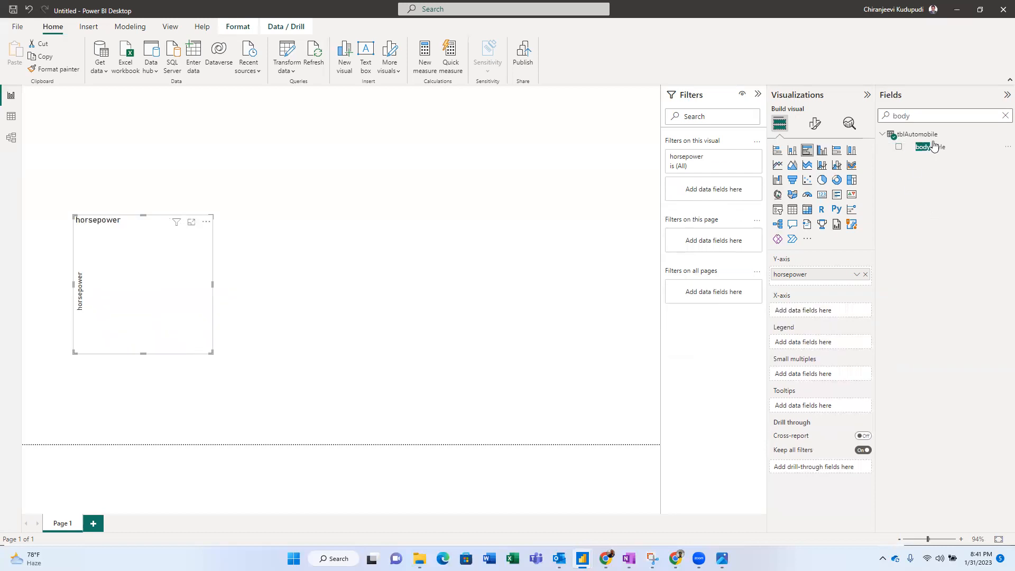
{"action": "left_click_drag", "start_coordinate": [930, 147], "coordinate": [811, 328]}
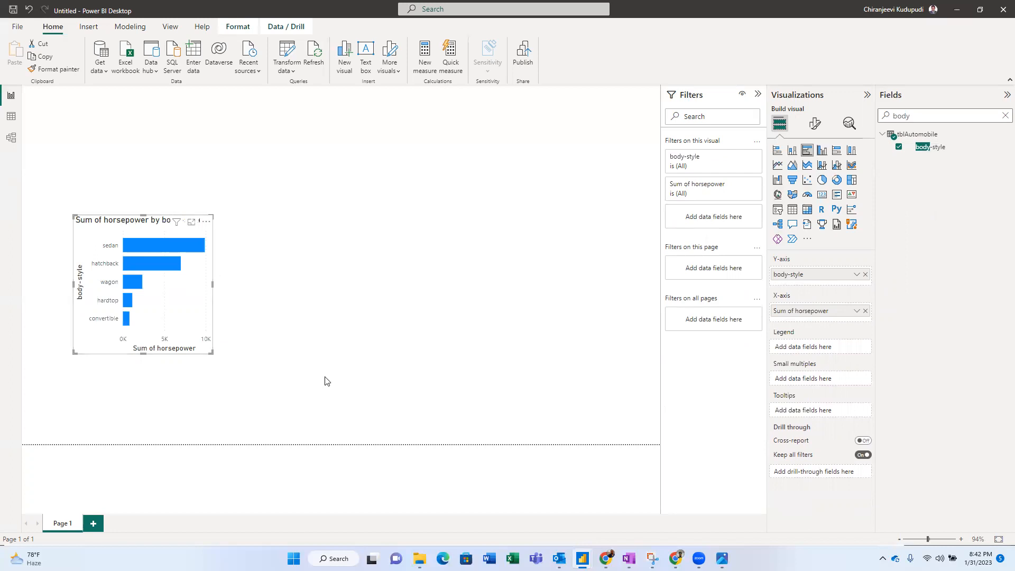
- Widen the horsepower-by-body-style chart so its full title shows, checking it against the reference screenshot
{"action": "left_click", "coordinate": [723, 558]}
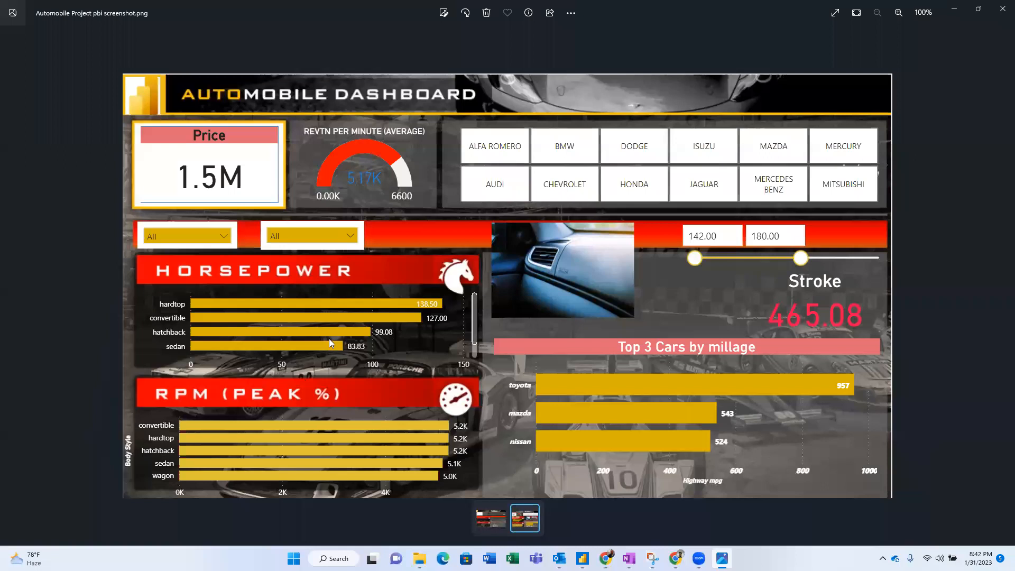
{"action": "key", "text": "alt+Tab"}
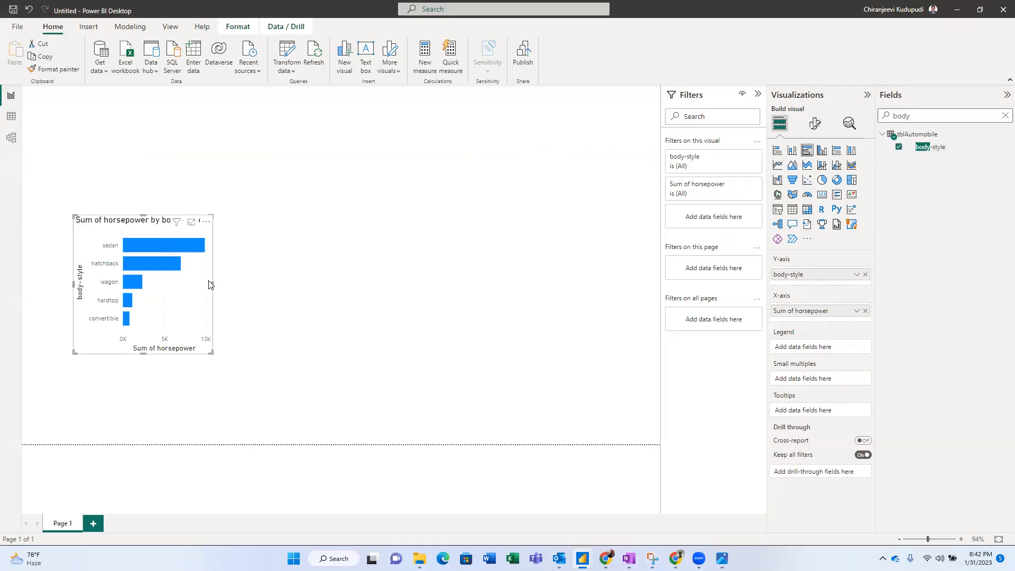
{"action": "left_click_drag", "start_coordinate": [214, 285], "coordinate": [345, 297]}
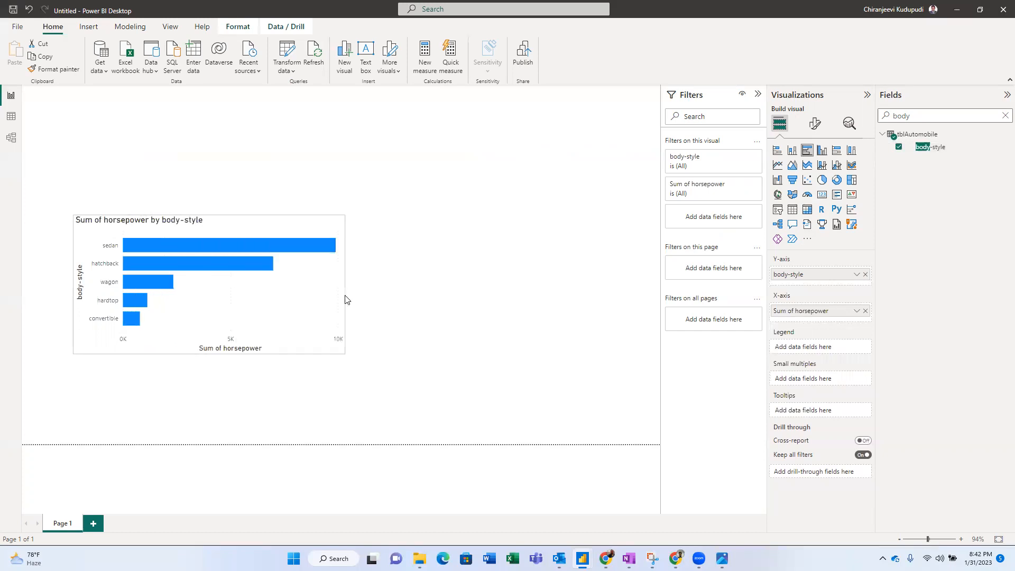
{"action": "key", "text": "alt+Tab"}
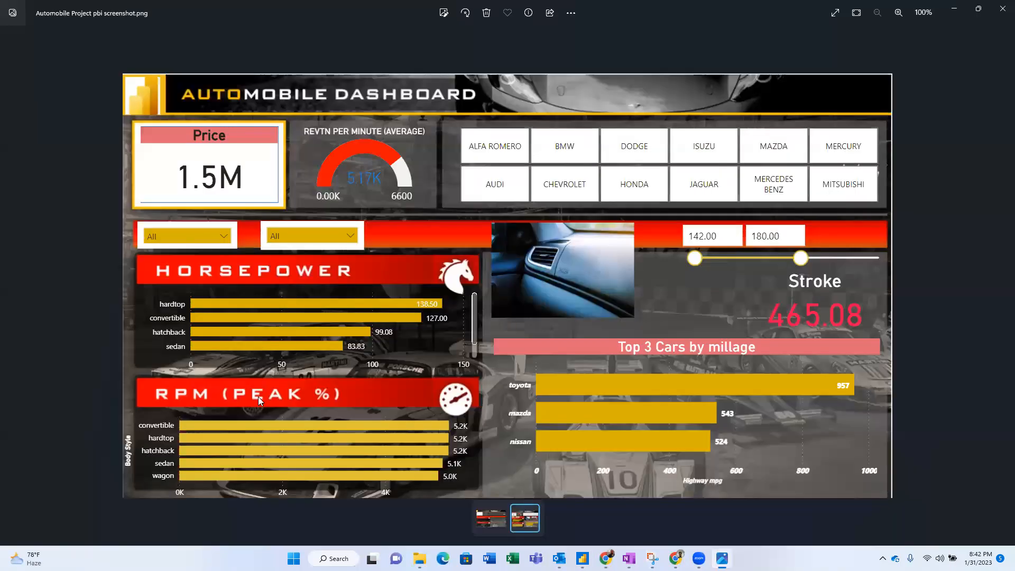
{"action": "key", "text": "alt+Tab"}
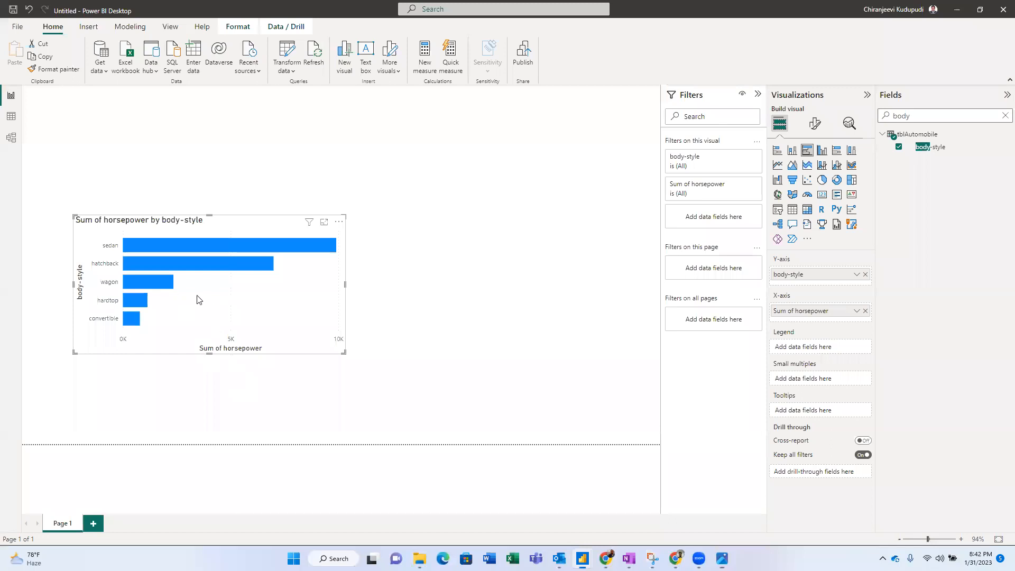
{"action": "key", "text": "alt+Tab"}
{"action": "key", "text": "alt+Tab"}
{"action": "key", "text": "alt+Tab"}
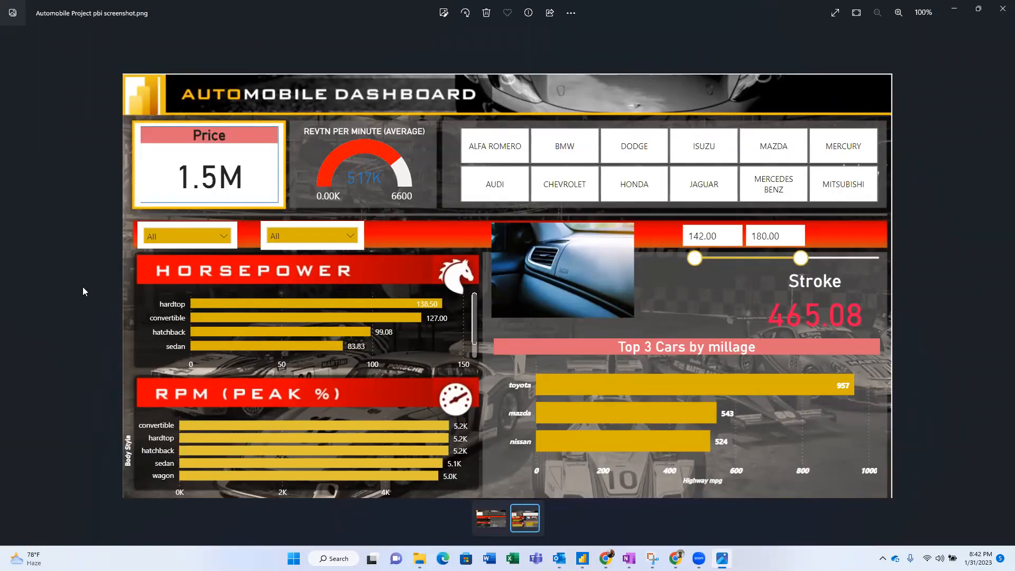
{"action": "key", "text": "alt+Tab"}
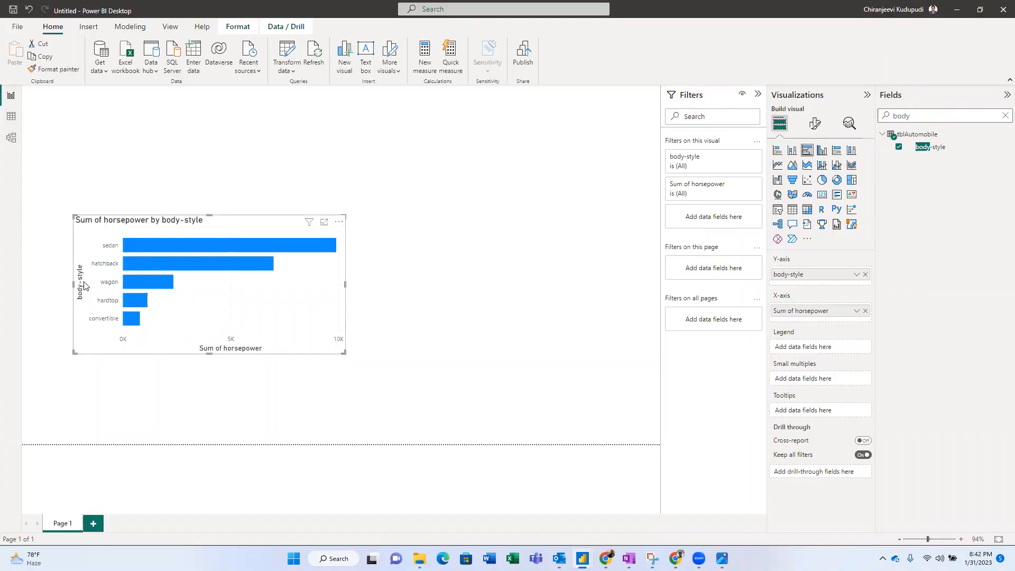
{"action": "key", "text": "alt+Tab"}
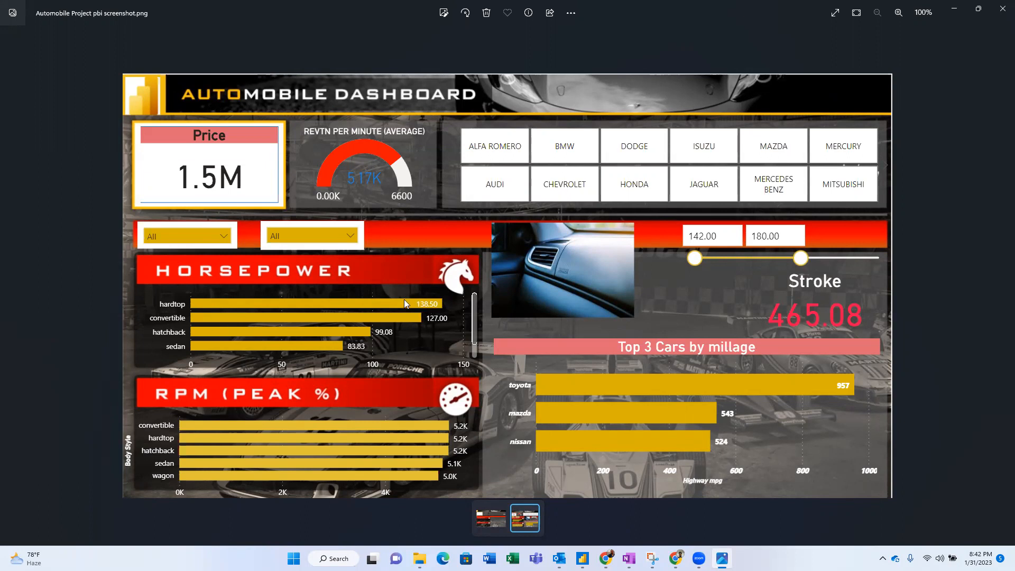
{"action": "key", "text": "alt+Tab"}
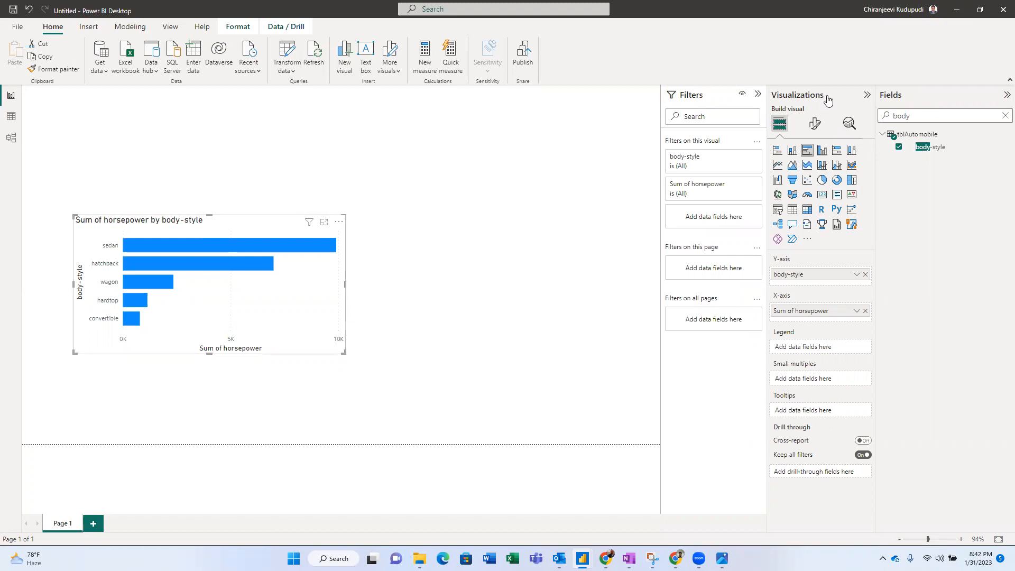
- Collapse the Filters pane, reselect the horsepower chart, and turn off its title
{"action": "left_click", "coordinate": [759, 95]}
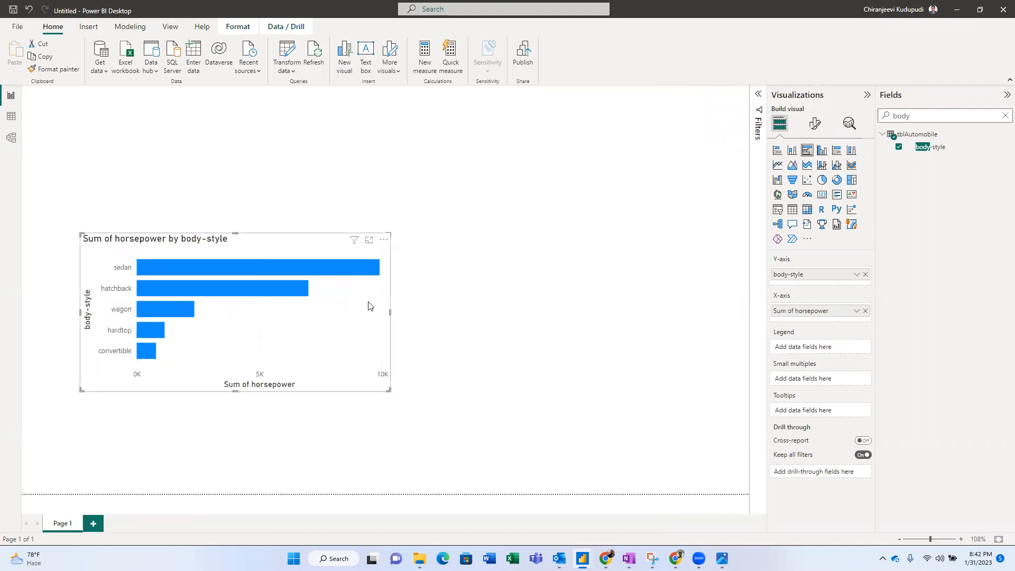
{"action": "left_click", "coordinate": [425, 269]}
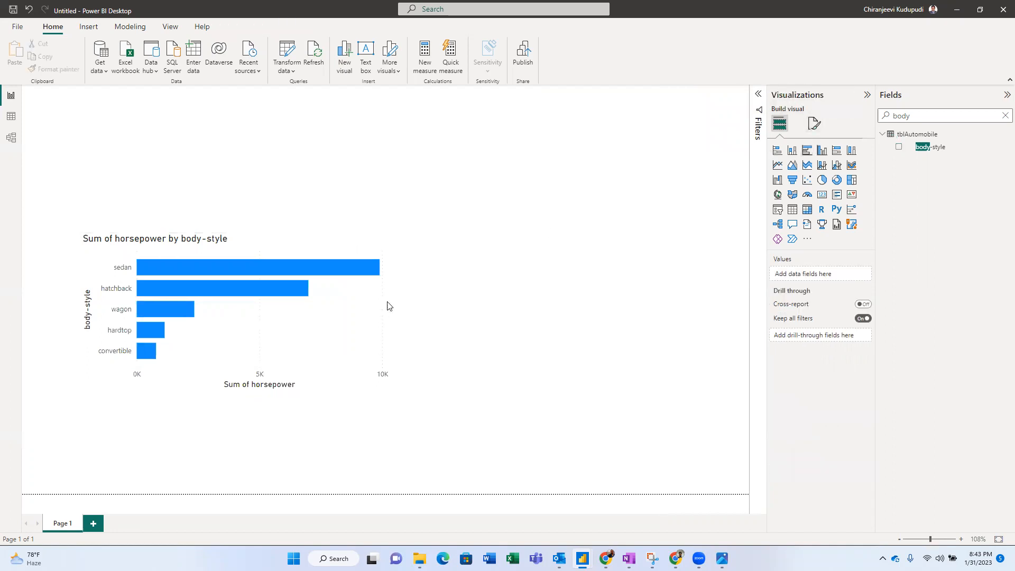
{"action": "left_click", "coordinate": [374, 300]}
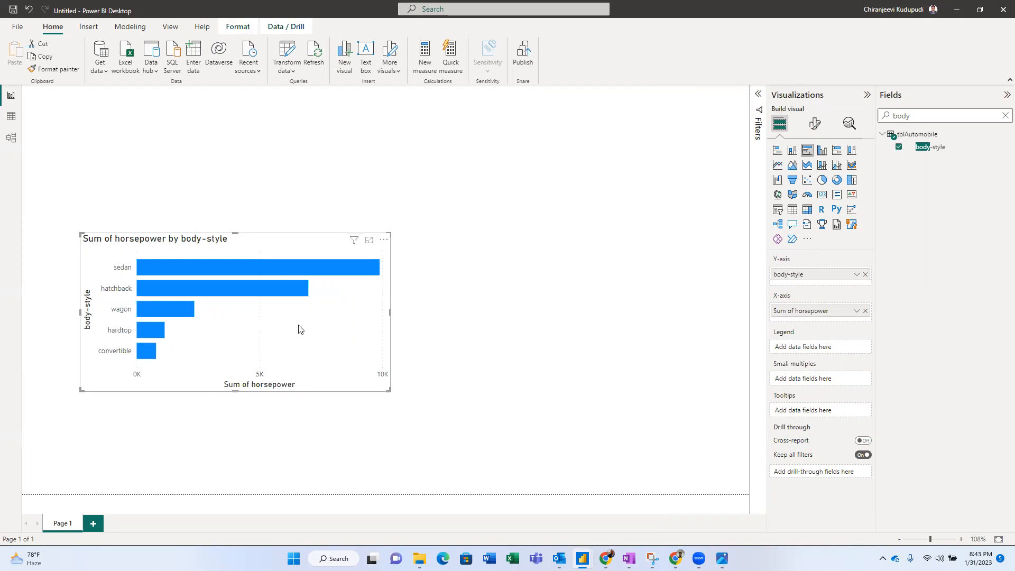
{"action": "mouse_move", "coordinate": [334, 278]}
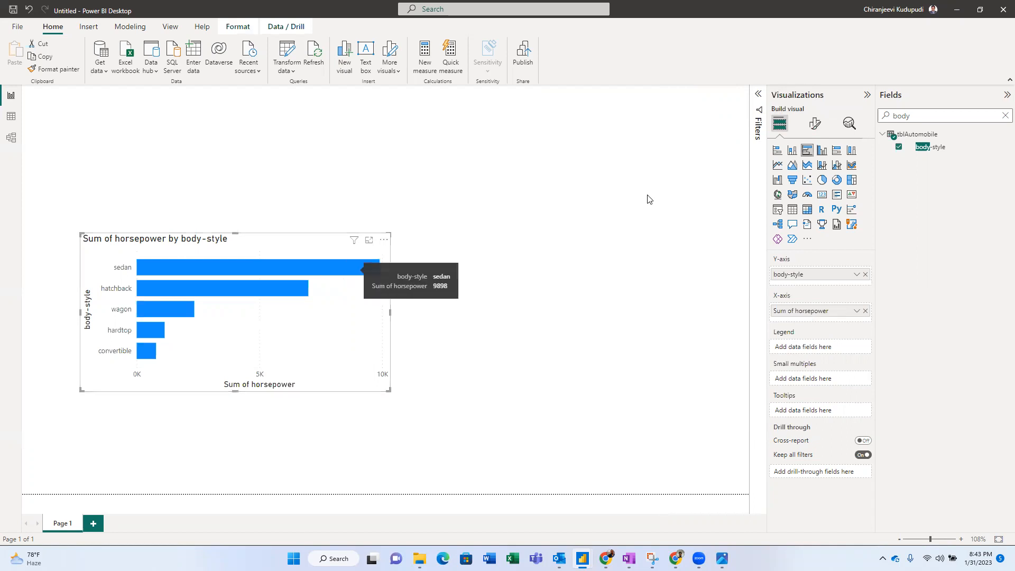
{"action": "left_click", "coordinate": [814, 125]}
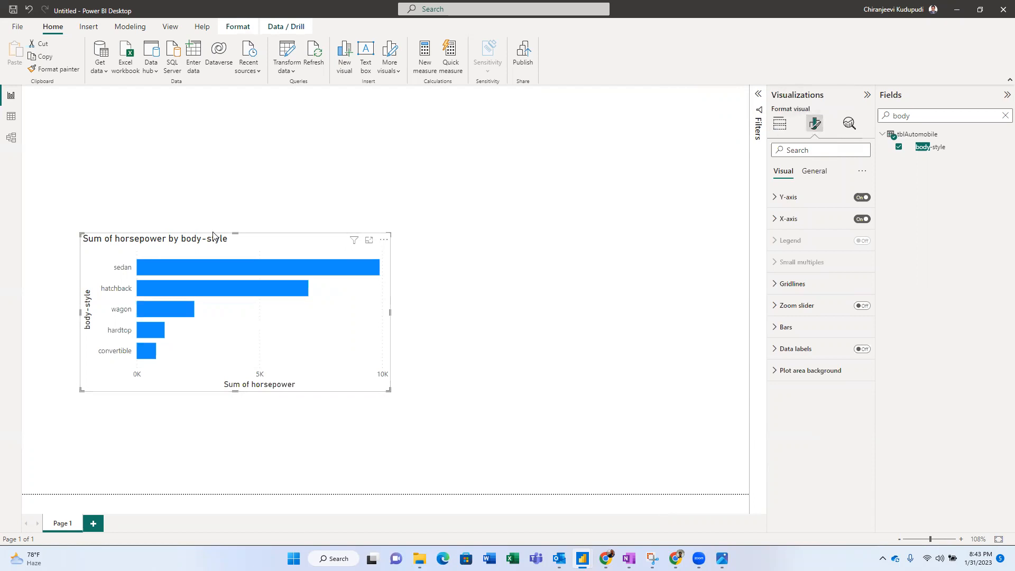
{"action": "left_click", "coordinate": [814, 172]}
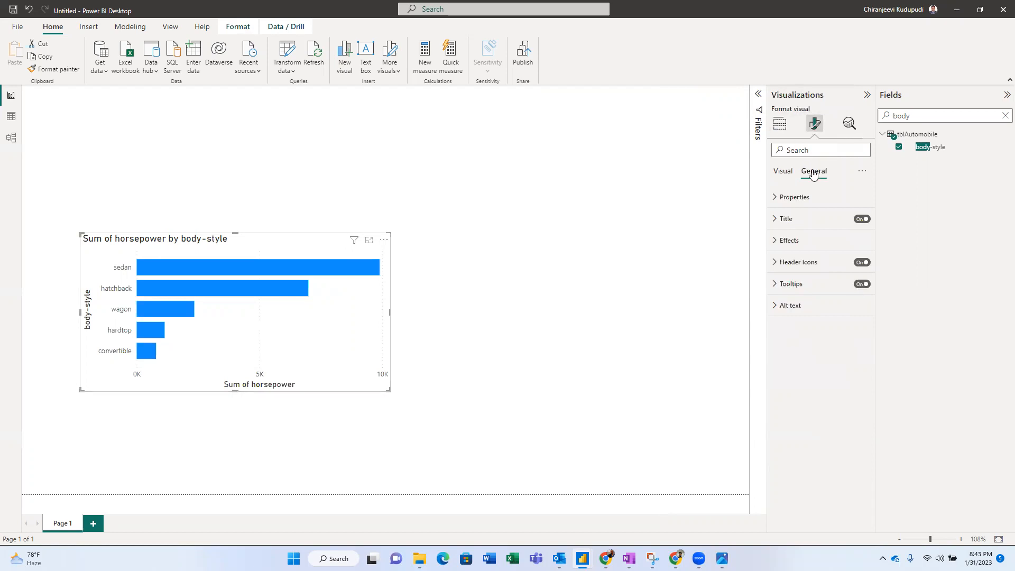
{"action": "left_click", "coordinate": [860, 219]}
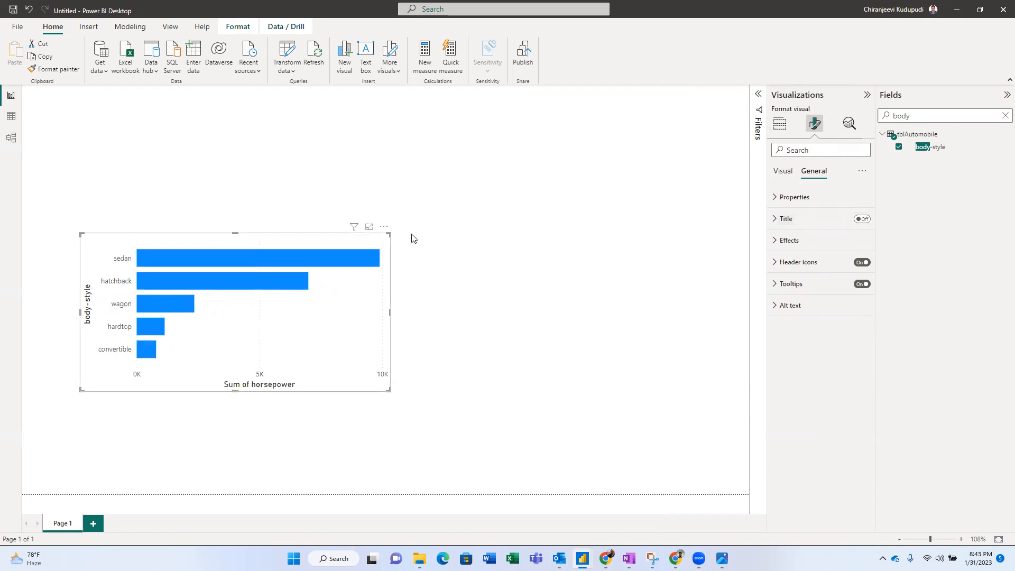
- Turn off the Sum of horsepower and body-style axis titles
{"action": "left_click", "coordinate": [787, 171]}
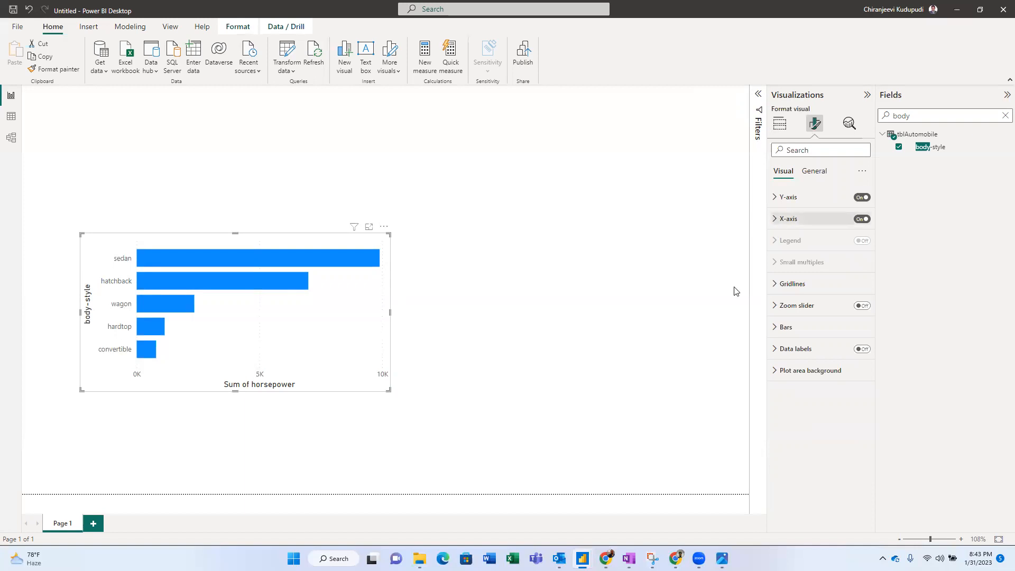
{"action": "left_click", "coordinate": [775, 219]}
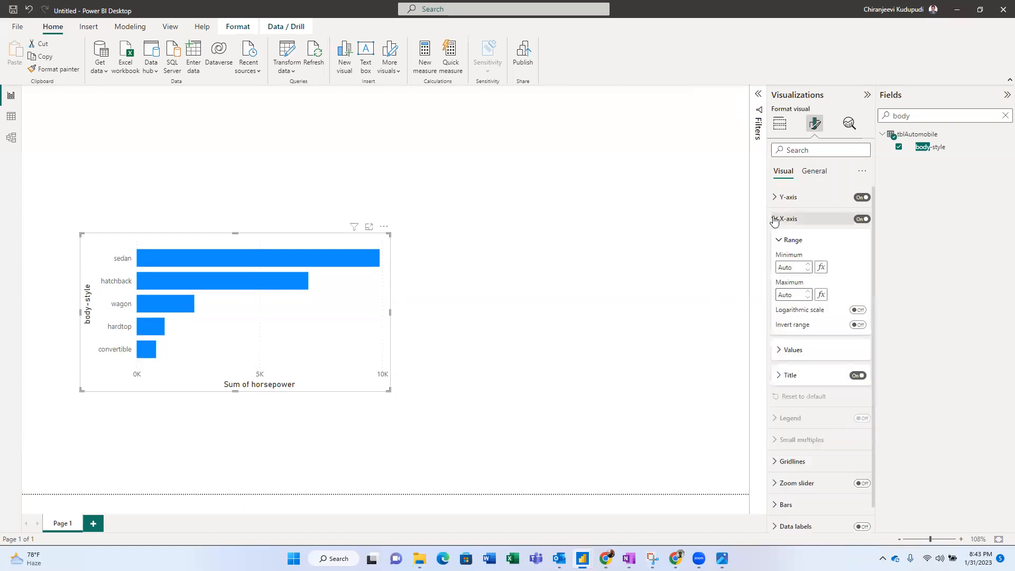
{"action": "left_click", "coordinate": [857, 376]}
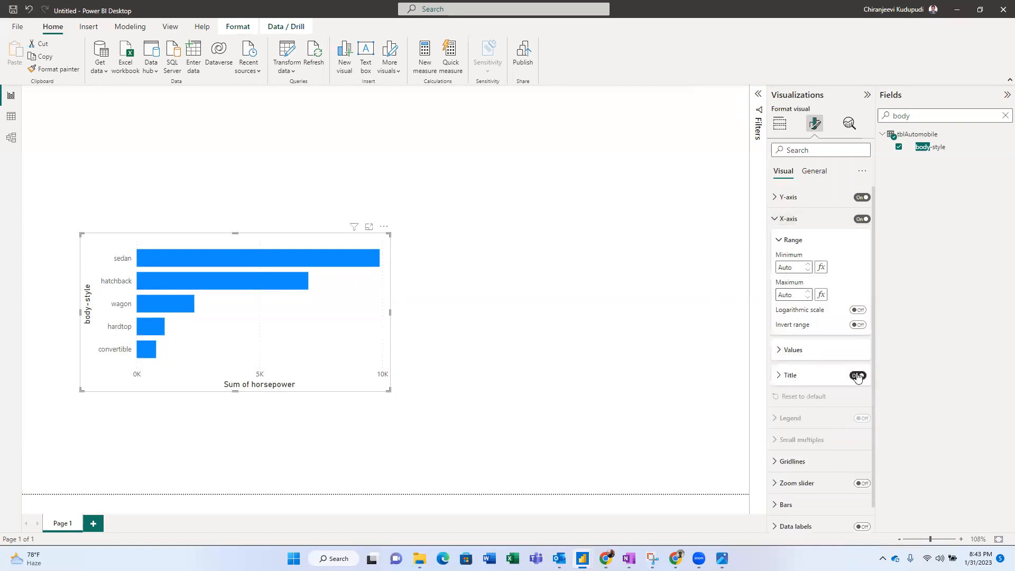
{"action": "left_click", "coordinate": [775, 221]}
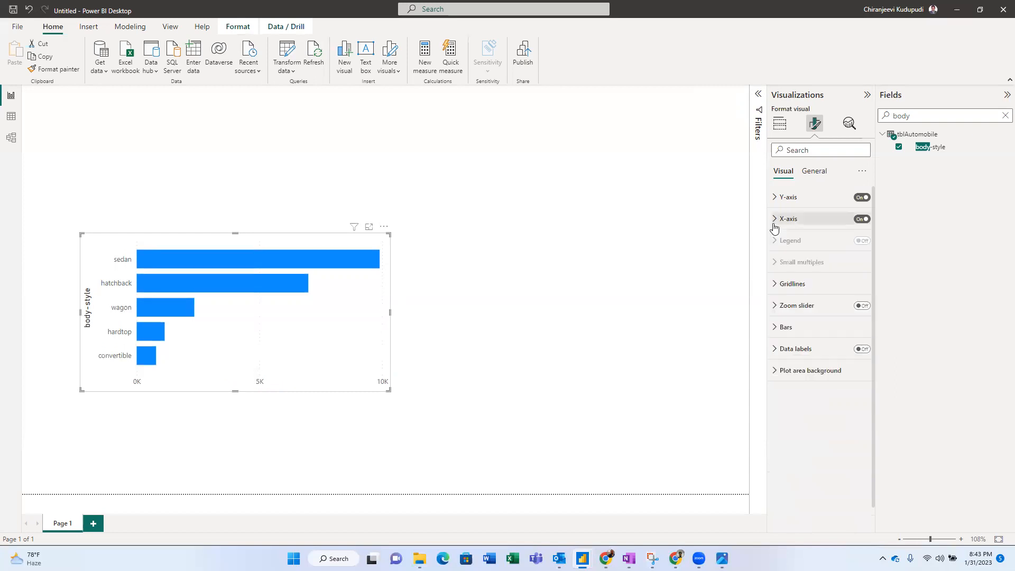
{"action": "left_click", "coordinate": [775, 201]}
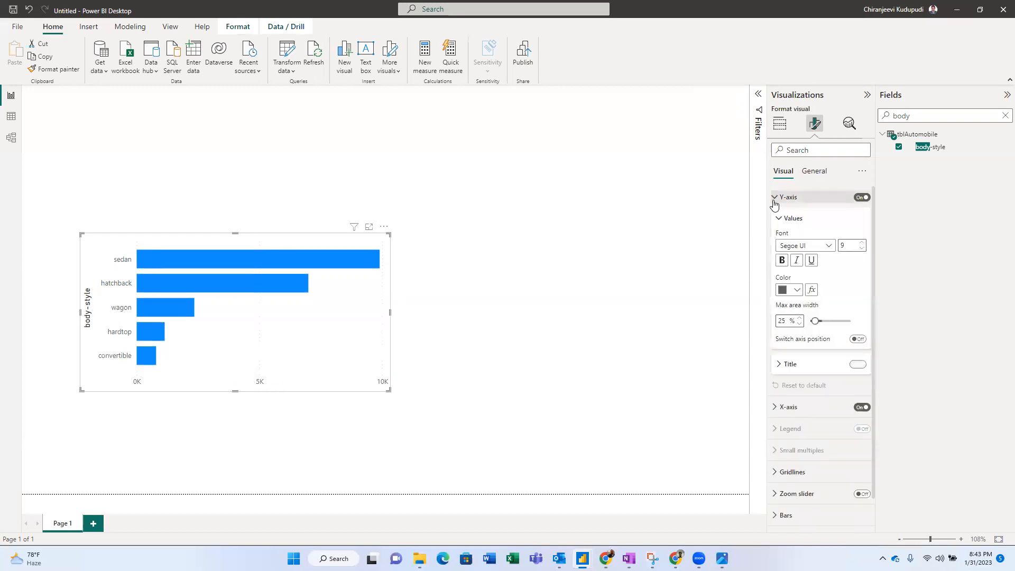
{"action": "left_click", "coordinate": [857, 365]}
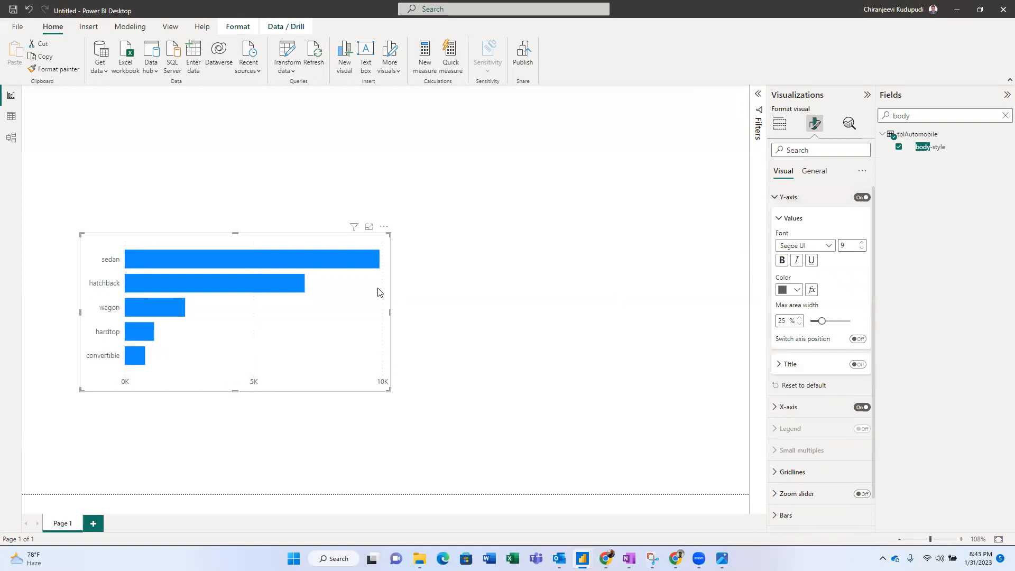
{"action": "left_click", "coordinate": [776, 200]}
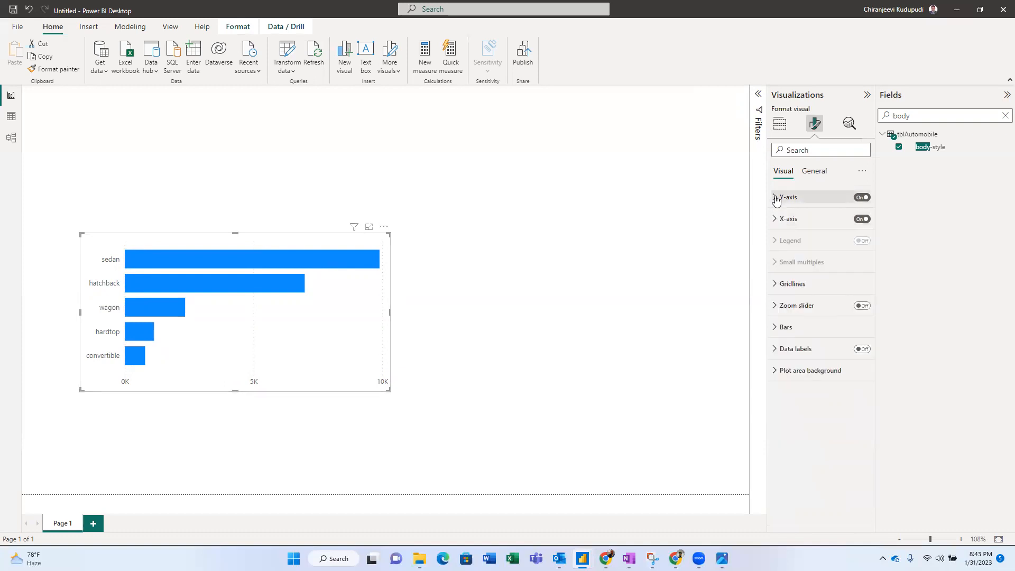
- Turn on data labels for the chart's bars
{"action": "left_click", "coordinate": [775, 329]}
{"action": "left_click", "coordinate": [775, 329]}
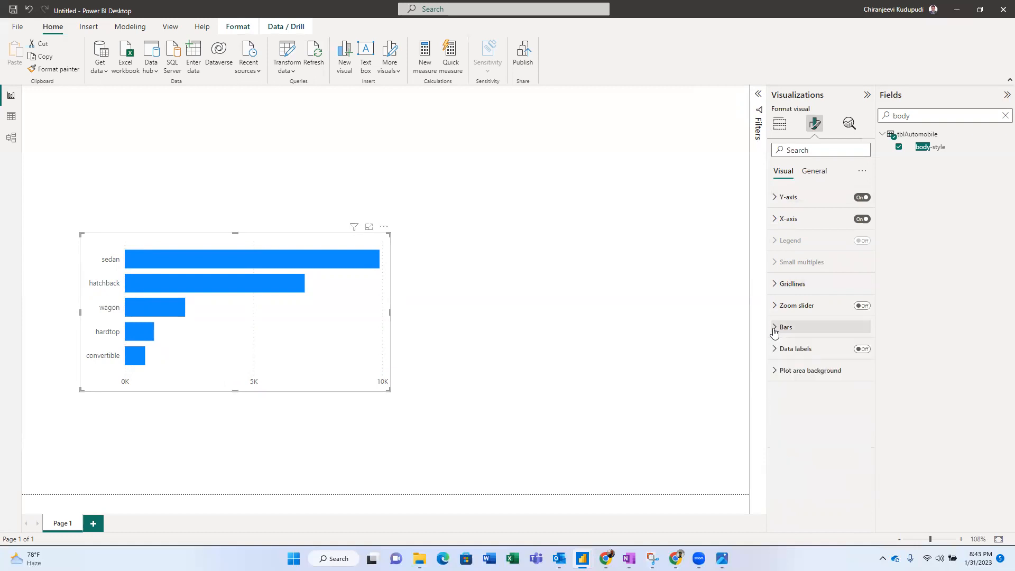
{"action": "left_click", "coordinate": [863, 350]}
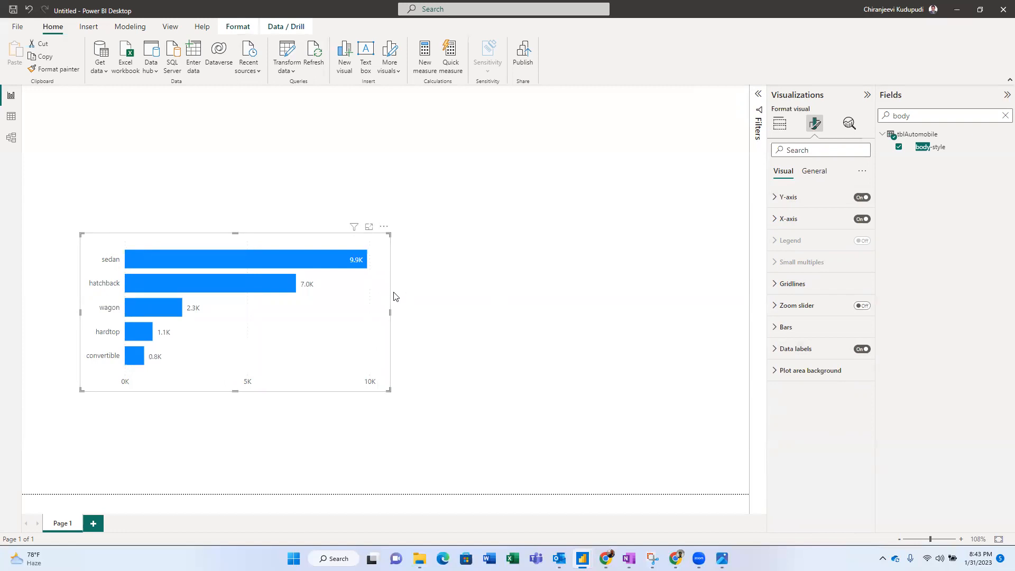
{"action": "key", "text": "alt+Tab"}
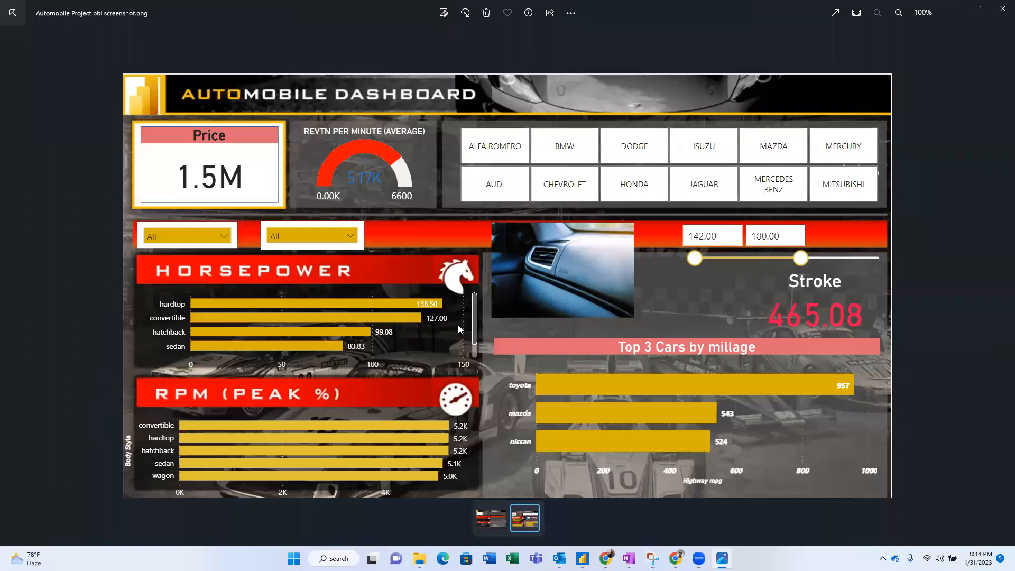
- Compare the report with the reference screenshot, then review requirements 1 and 2 (horse power, body-style) in OneNote
{"action": "key", "text": "alt+Tab"}
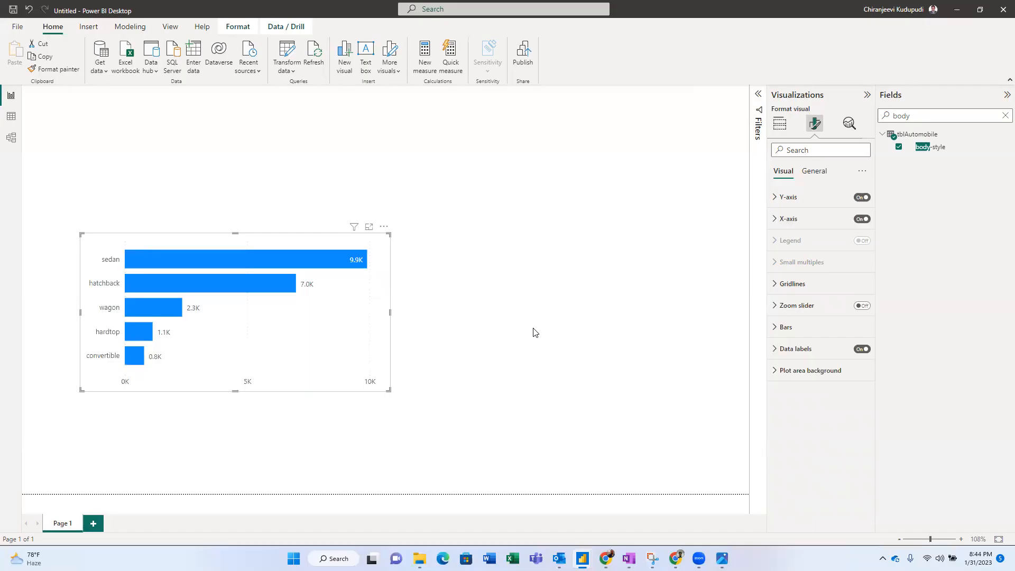
{"action": "key", "text": "alt+Tab"}
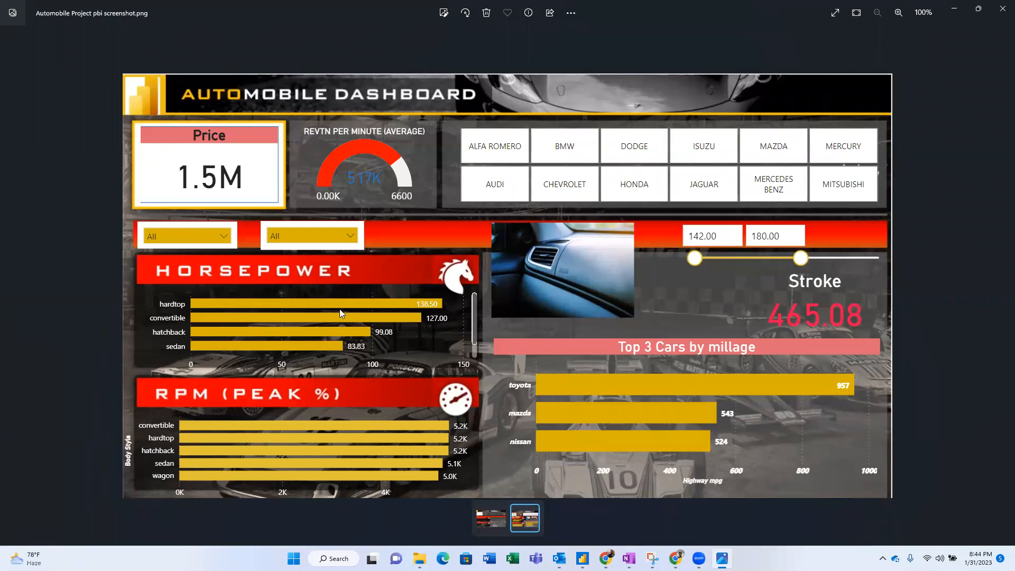
{"action": "key", "text": "alt+Tab"}
{"action": "key", "text": "alt+Tab"}
{"action": "key", "text": "alt+Tab"}
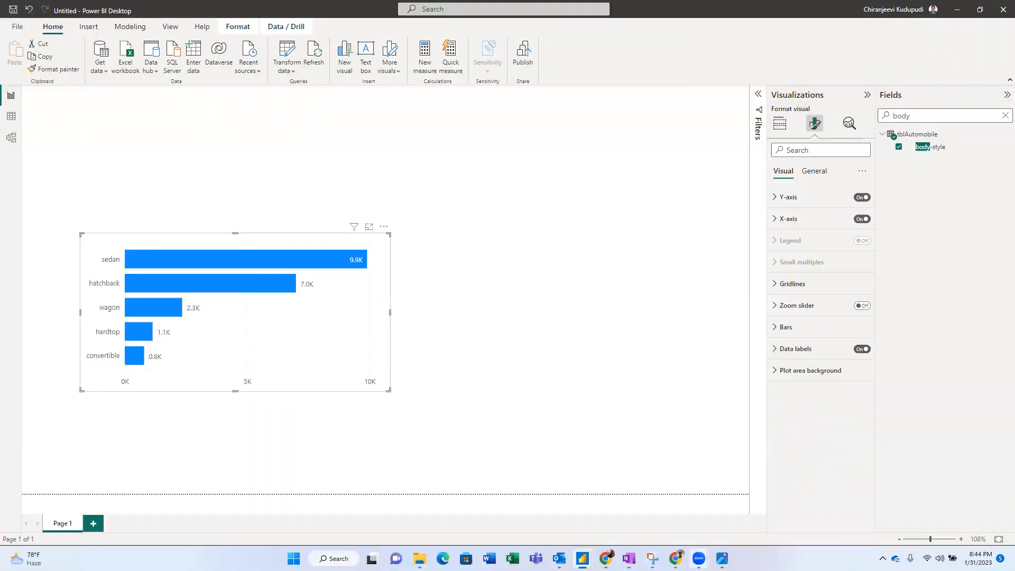
{"action": "mouse_move", "coordinate": [723, 558]}
{"action": "left_click", "coordinate": [629, 559]}
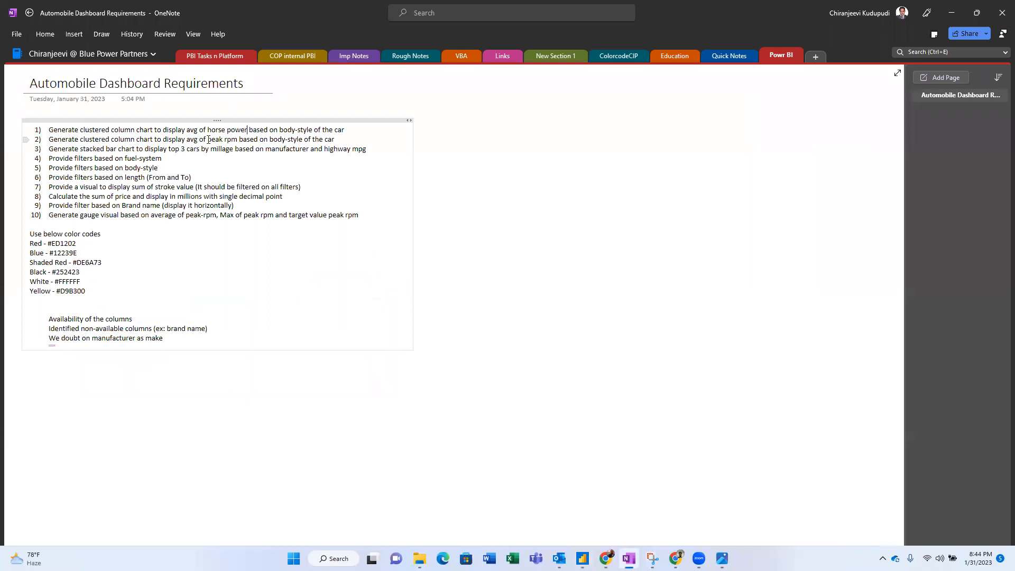
{"action": "left_click", "coordinate": [286, 138]}
{"action": "left_click", "coordinate": [226, 130]}
- Shorten the horsepower chart and align its copy directly beneath it
{"action": "key", "text": "alt+Tab"}
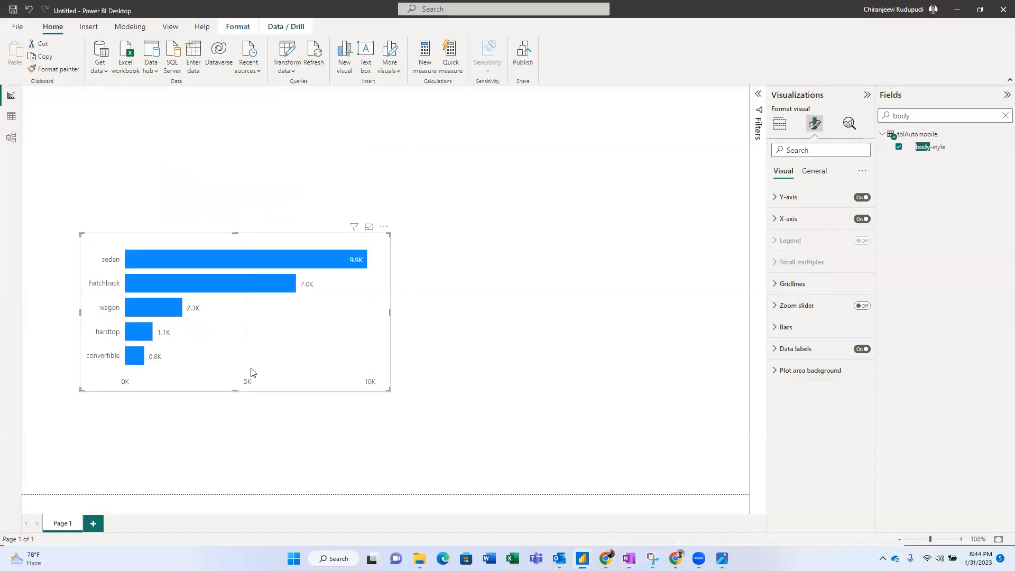
{"action": "left_click_drag", "start_coordinate": [236, 391], "coordinate": [229, 335]}
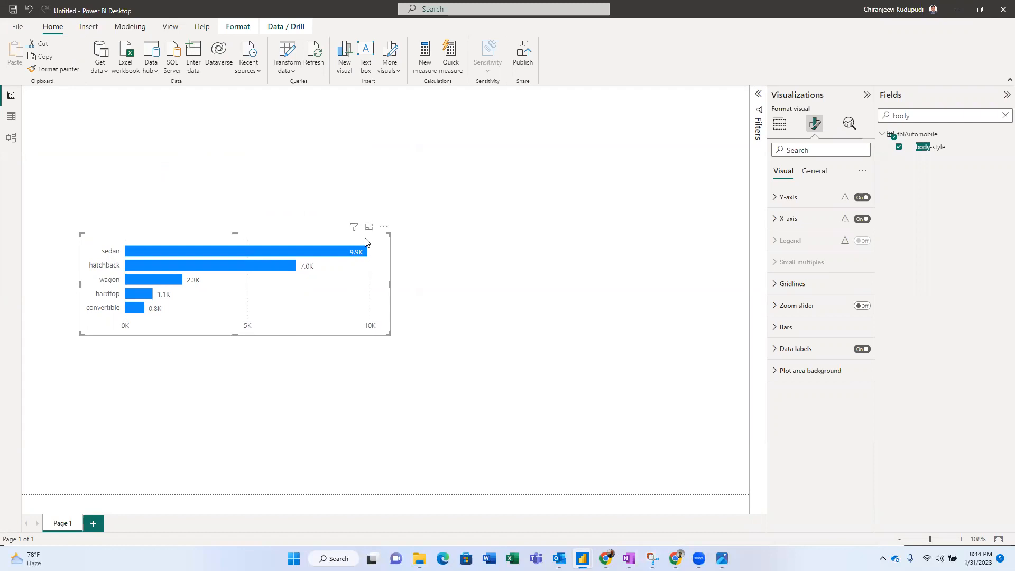
{"action": "left_click_drag", "start_coordinate": [365, 240], "coordinate": [342, 386]}
{"action": "left_click_drag", "start_coordinate": [305, 297], "coordinate": [243, 272]}
{"action": "left_click_drag", "start_coordinate": [252, 398], "coordinate": [234, 387]}
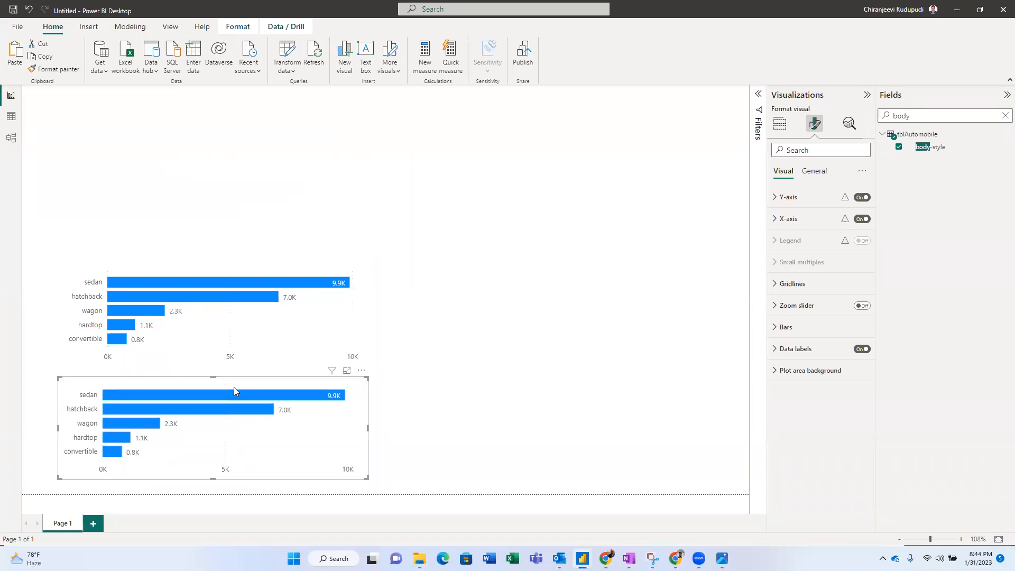
- Replace horsepower with peak-rpm as the lower chart's value field
{"action": "left_click", "coordinate": [779, 125]}
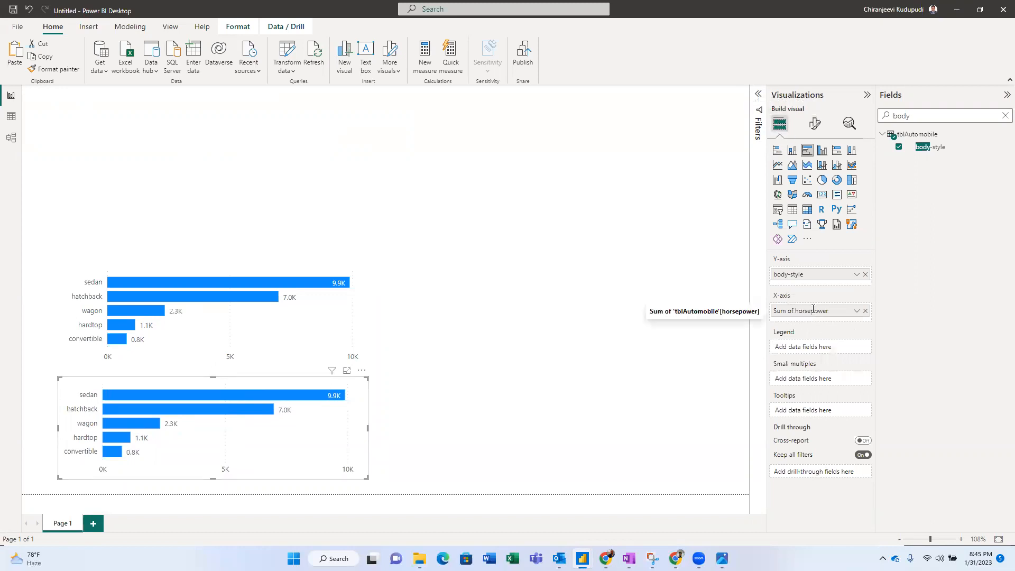
{"action": "key", "text": "alt+Tab"}
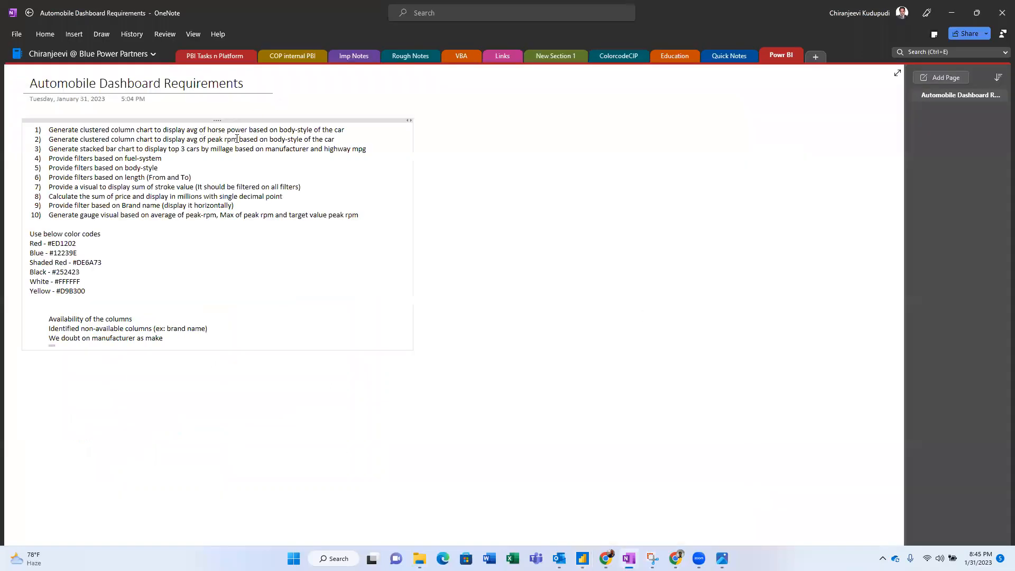
{"action": "key", "text": "alt+Tab"}
{"action": "left_click", "coordinate": [914, 121]}
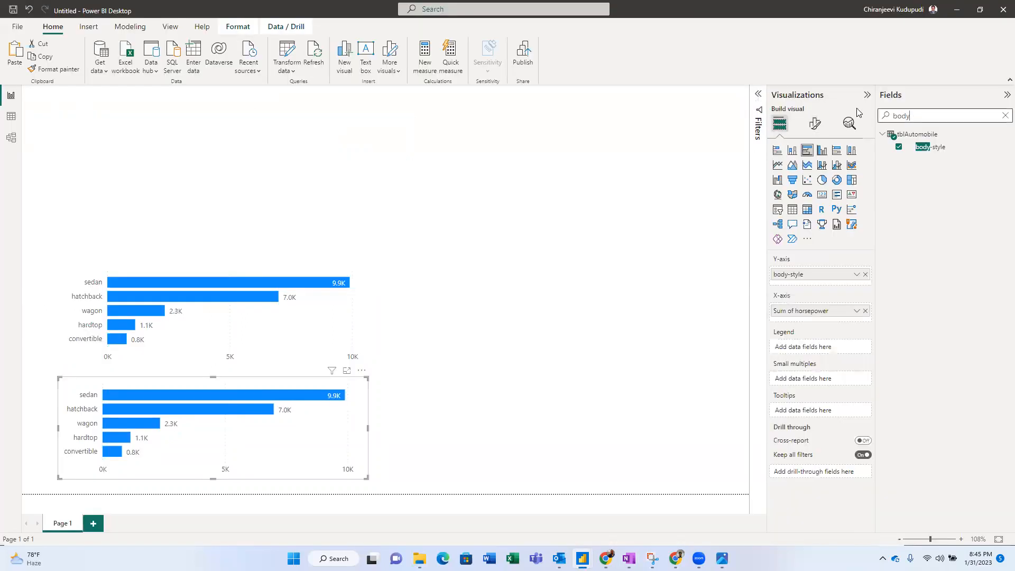
{"action": "type", "text": "peak"}
{"action": "left_click_drag", "start_coordinate": [937, 149], "coordinate": [814, 315]}
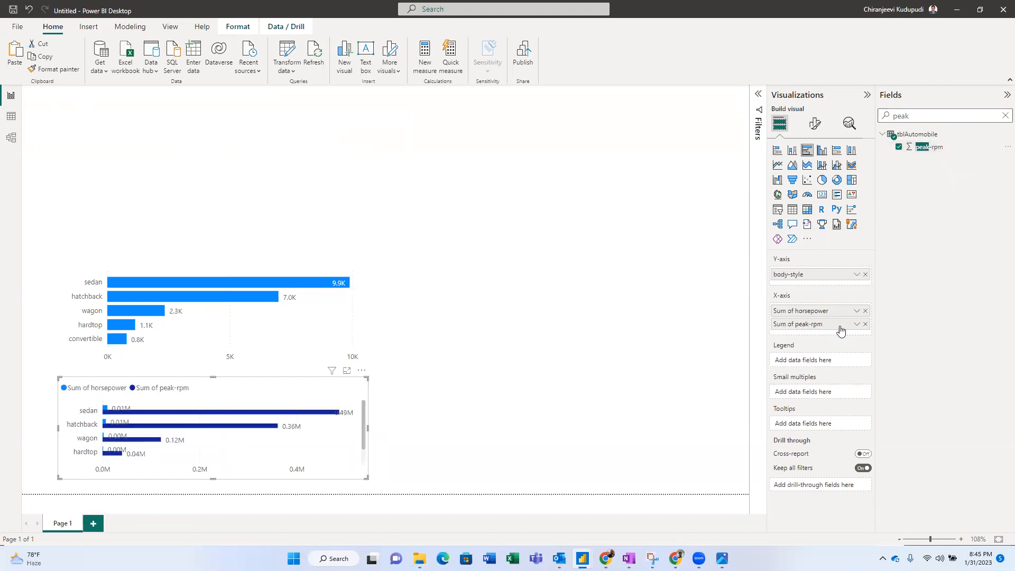
{"action": "left_click", "coordinate": [865, 312]}
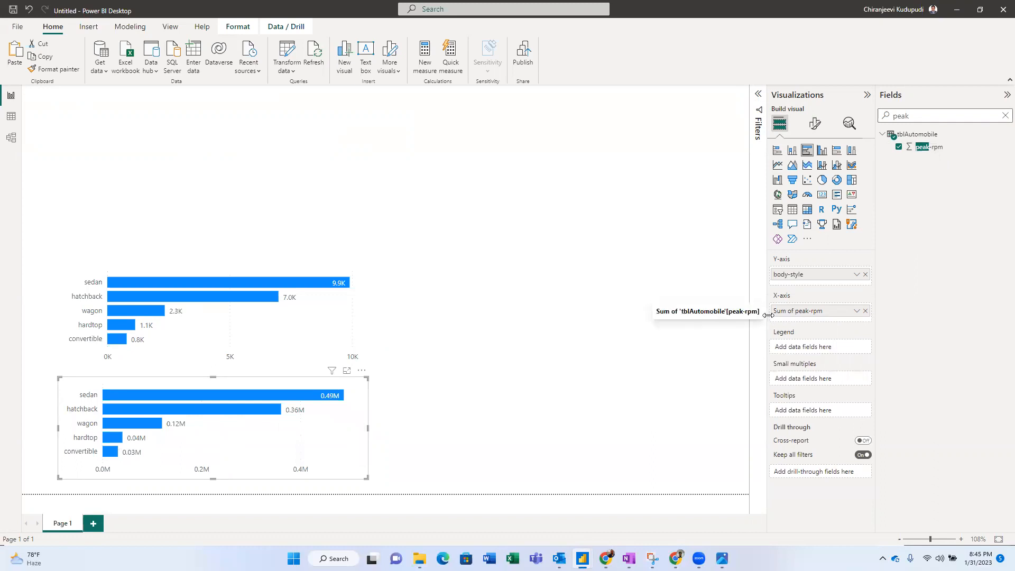
- Set the peak-rpm aggregation to Average
{"action": "key", "text": "alt+Tab"}
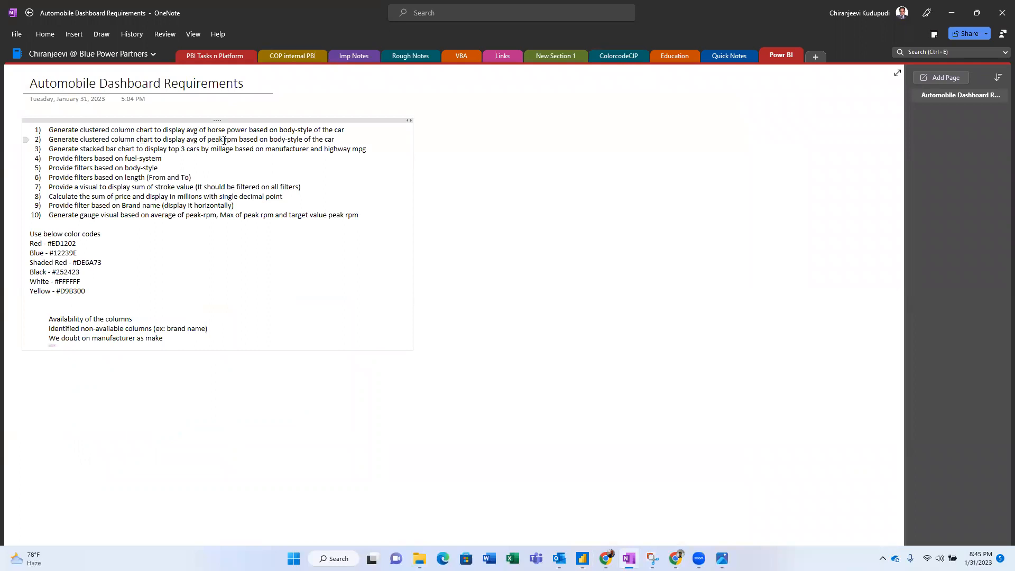
{"action": "key", "text": "alt+Tab"}
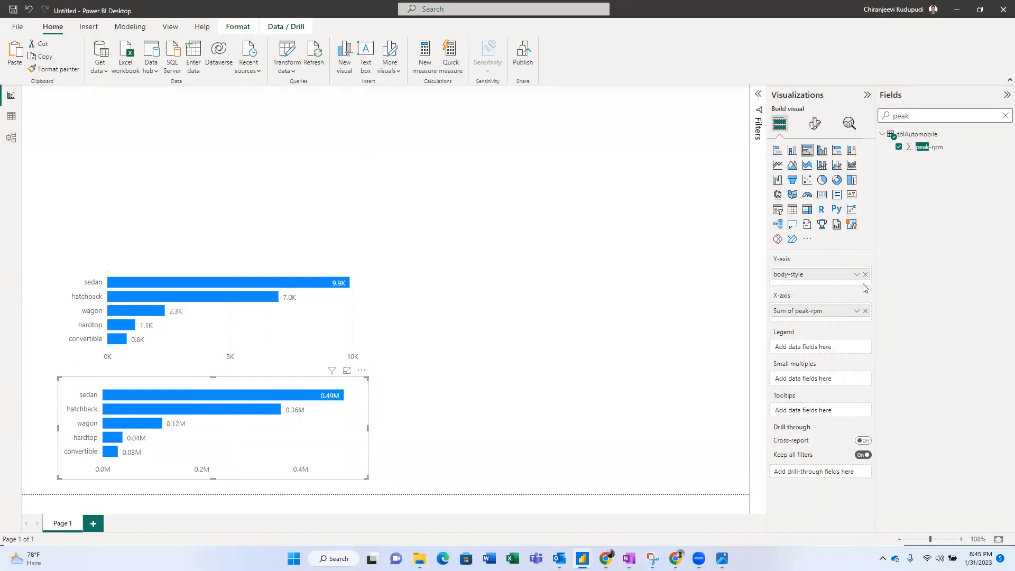
{"action": "left_click", "coordinate": [857, 311]}
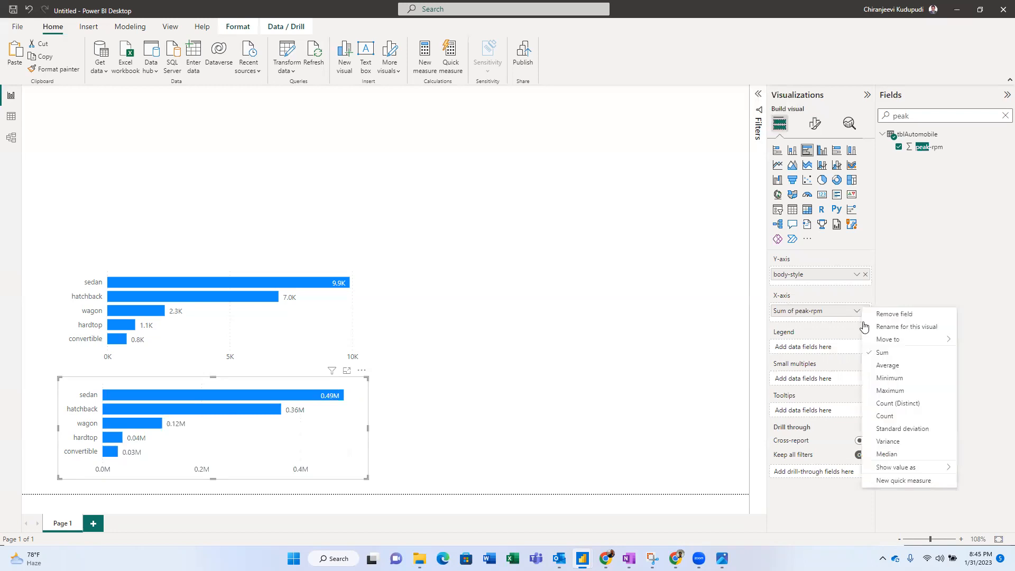
{"action": "left_click", "coordinate": [881, 366]}
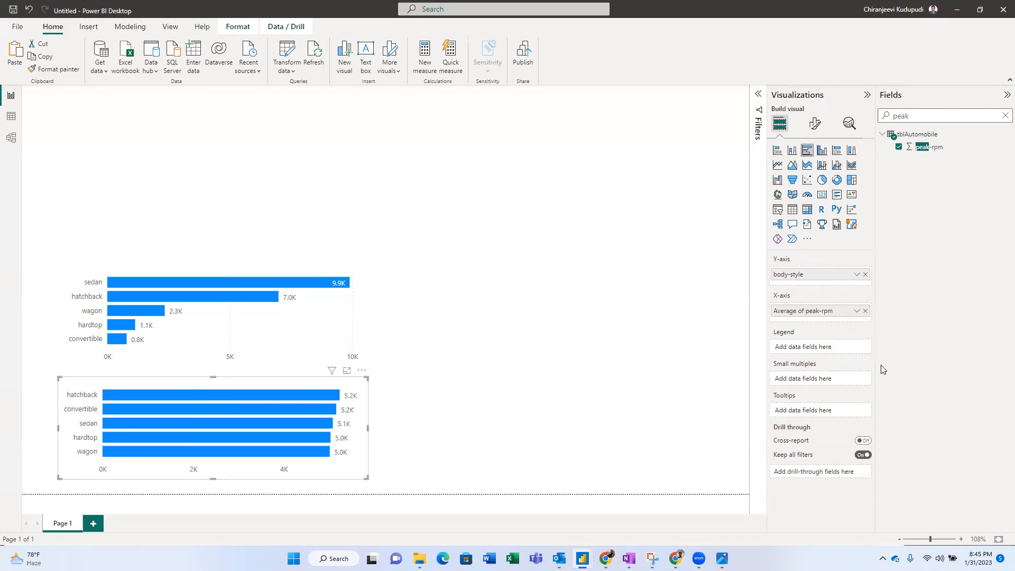
{"action": "left_click", "coordinate": [337, 324]}
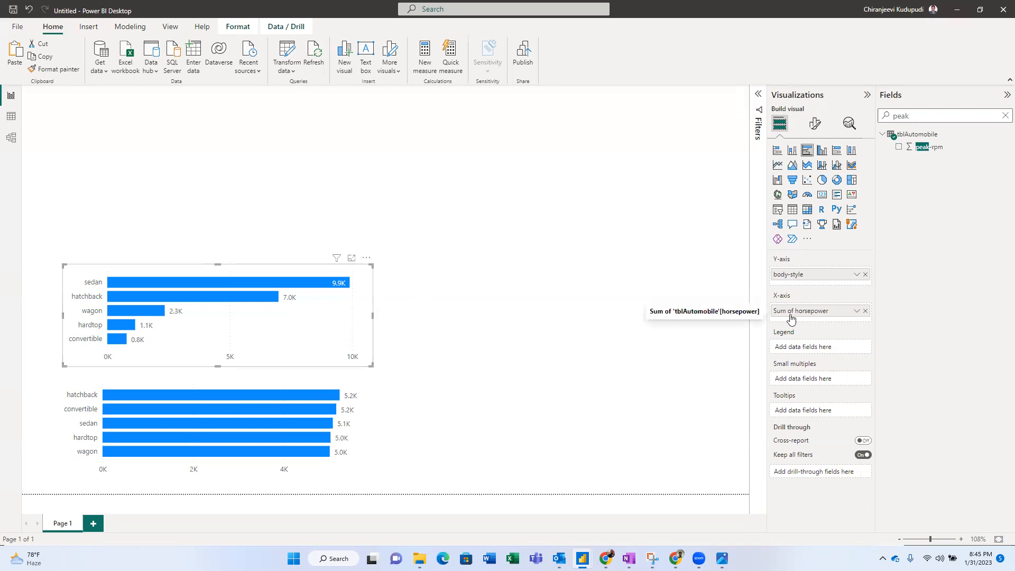
- Switch the upper chart's horsepower from Sum to Average, by body-style
{"action": "left_click", "coordinate": [858, 312]}
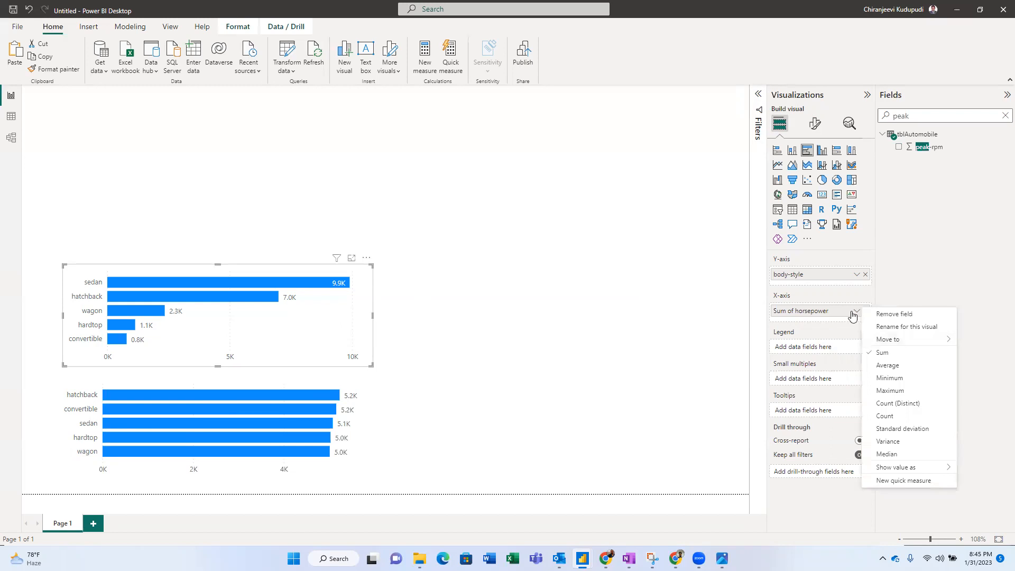
{"action": "left_click", "coordinate": [855, 312]}
{"action": "left_click", "coordinate": [856, 312]}
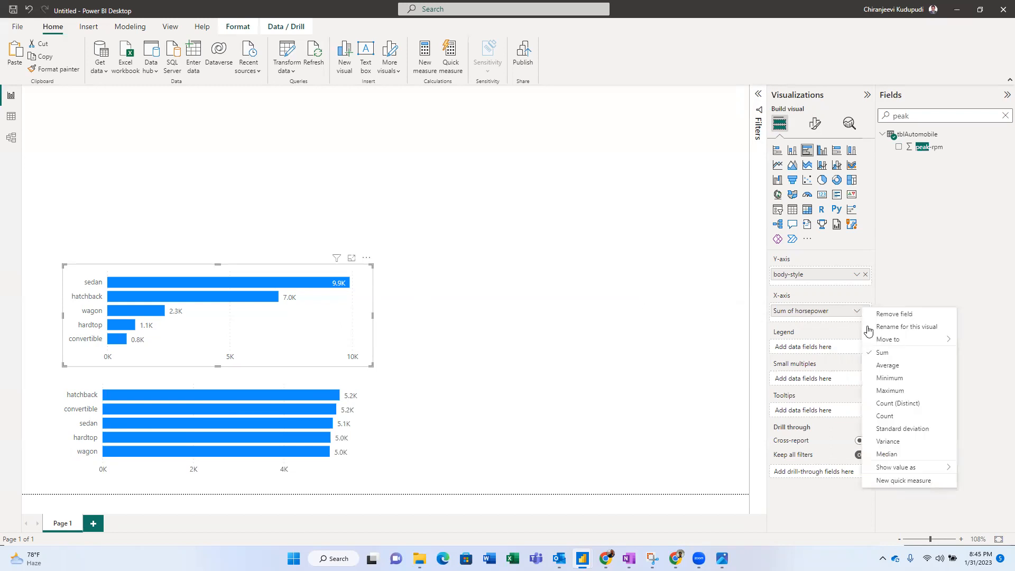
{"action": "left_click", "coordinate": [888, 366]}
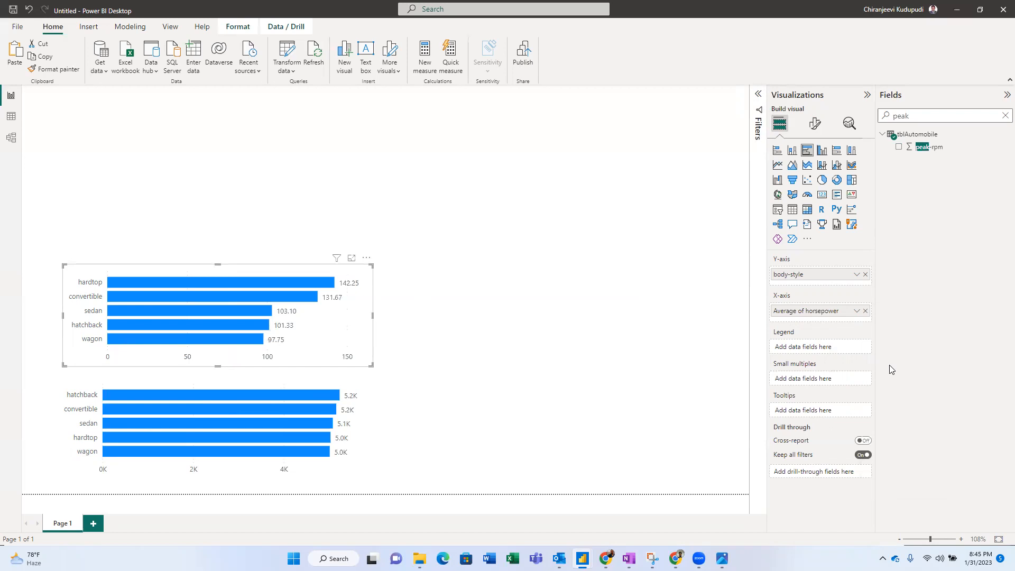
{"action": "key", "text": "alt+Tab"}
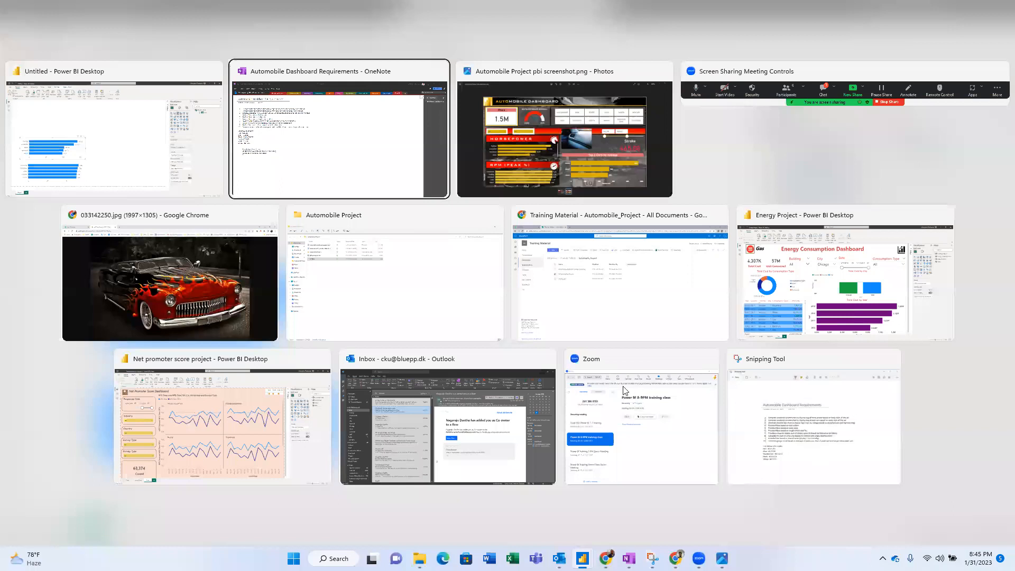
- Check the reference screenshot, then move the horsepower chart copy to the lower right of the canvas
{"action": "key", "text": "alt+Tab"}
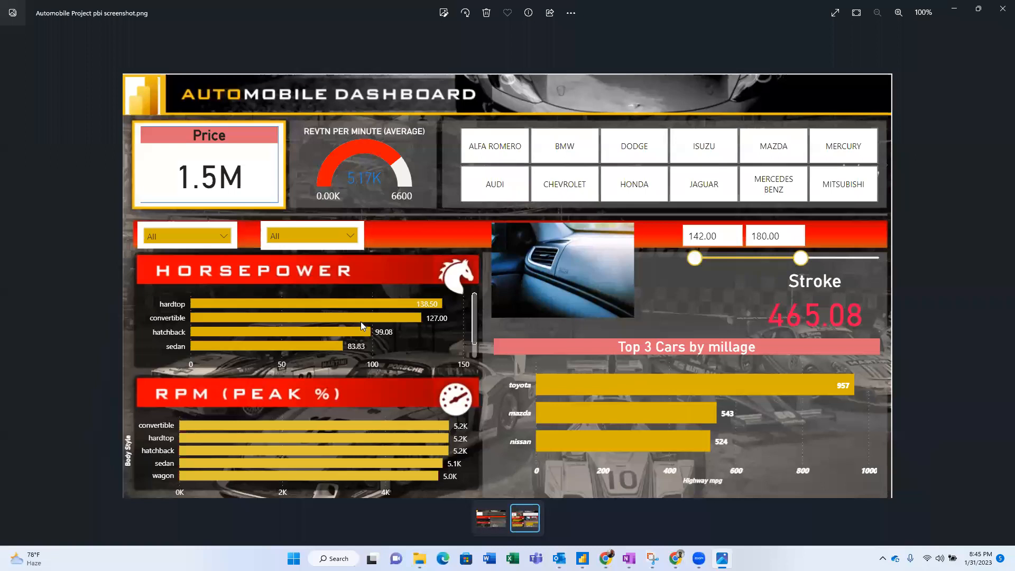
{"action": "key", "text": "alt+Tab"}
{"action": "left_click_drag", "start_coordinate": [718, 378], "coordinate": [712, 418]}
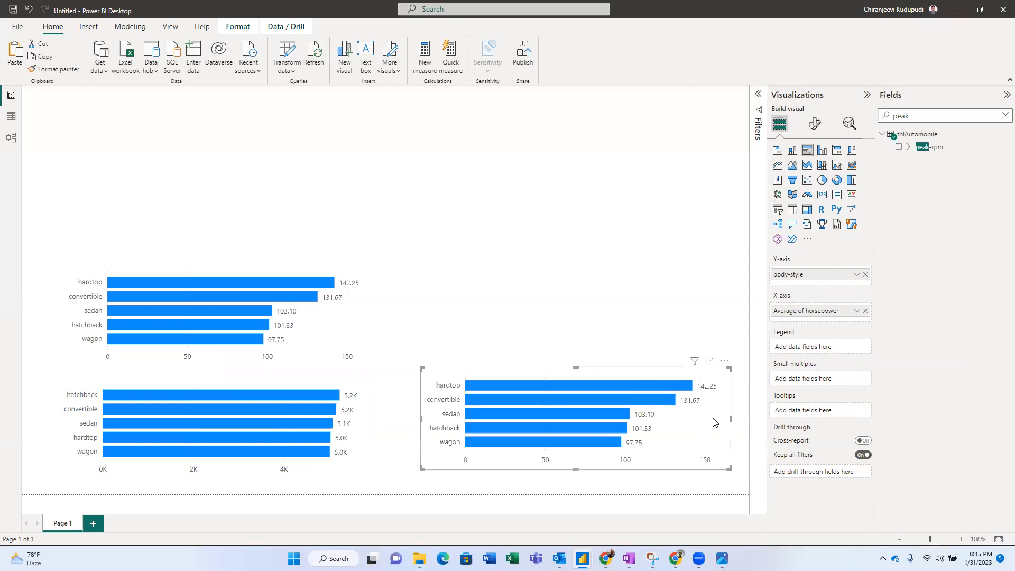
{"action": "key", "text": "alt+Tab"}
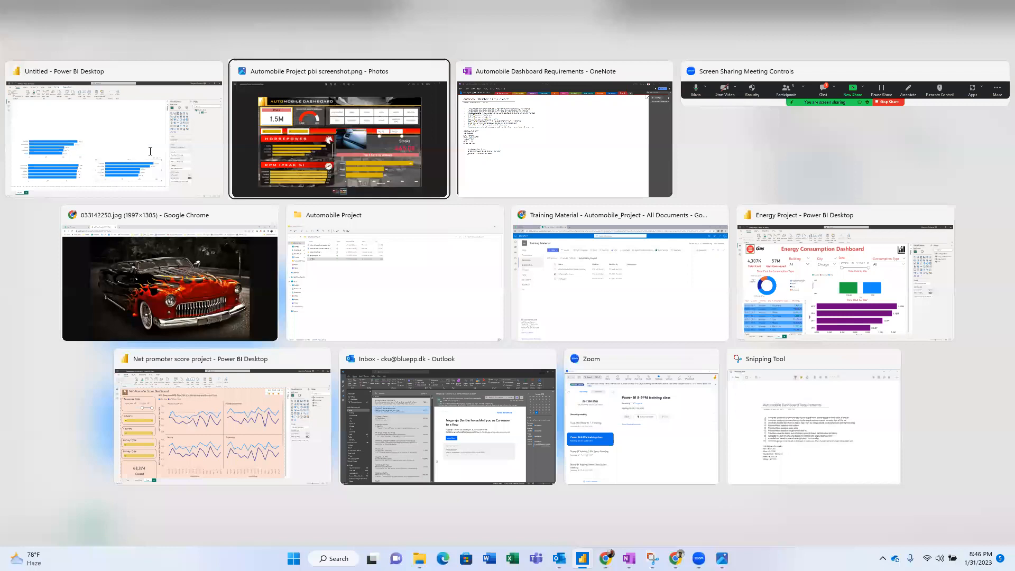
- Review requirement 3's 'top 3' cars condition on the OneNote requirements page, then return to Power BI
{"action": "key", "text": "alt+Tab"}
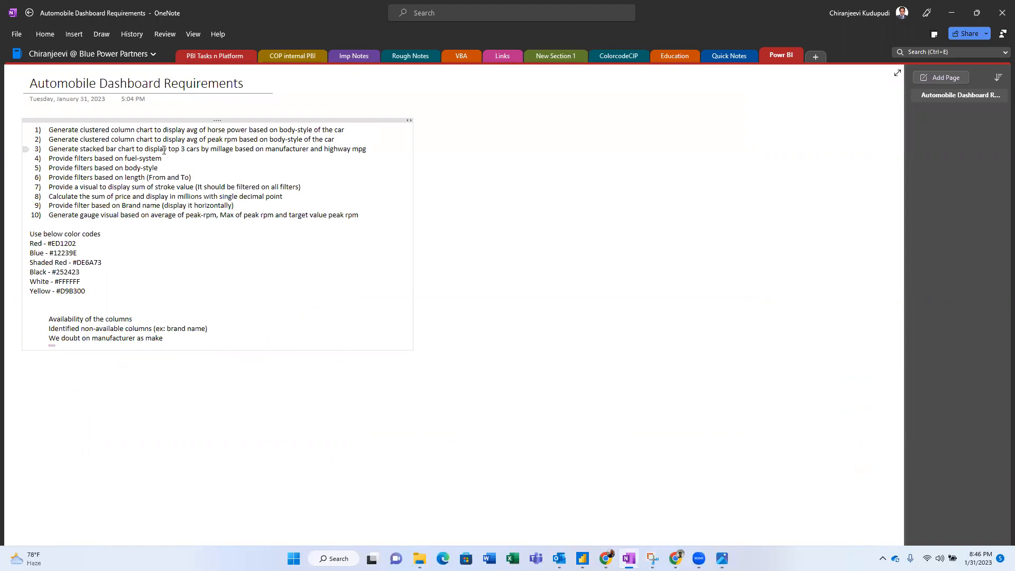
{"action": "left_click_drag", "start_coordinate": [170, 149], "coordinate": [187, 149]}
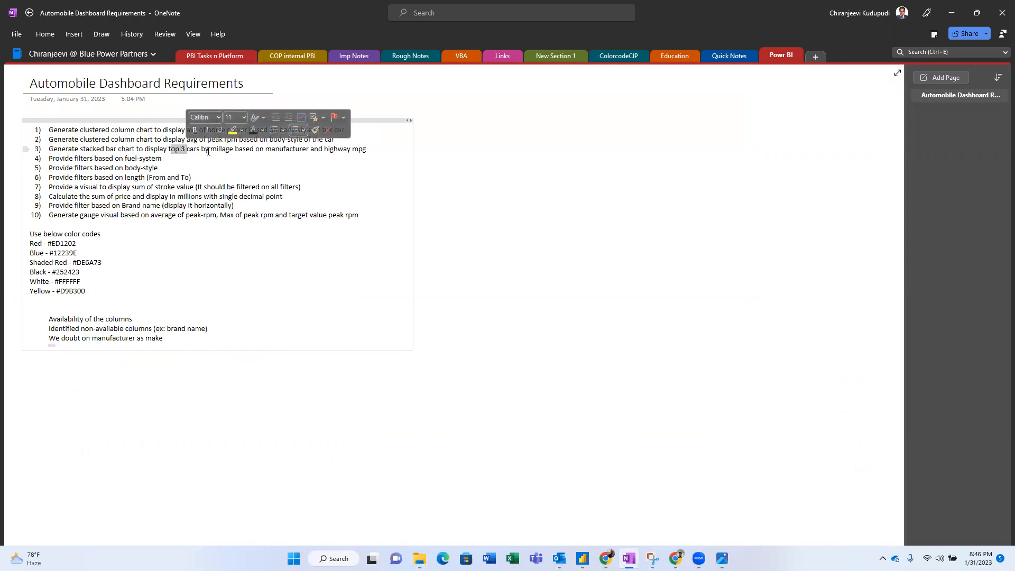
{"action": "left_click", "coordinate": [211, 150]}
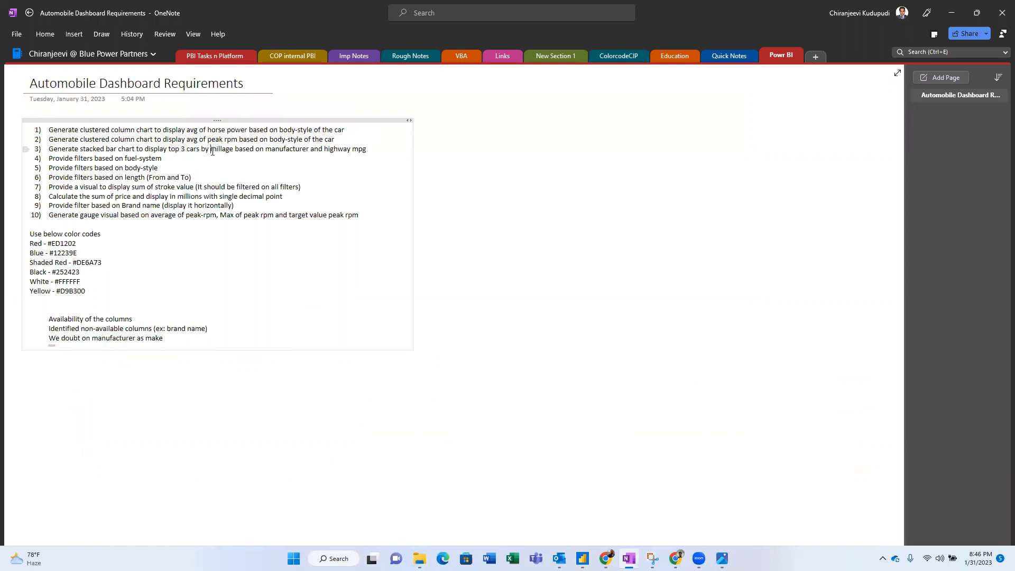
{"action": "left_click", "coordinate": [280, 150]}
{"action": "key", "text": "alt+Tab"}
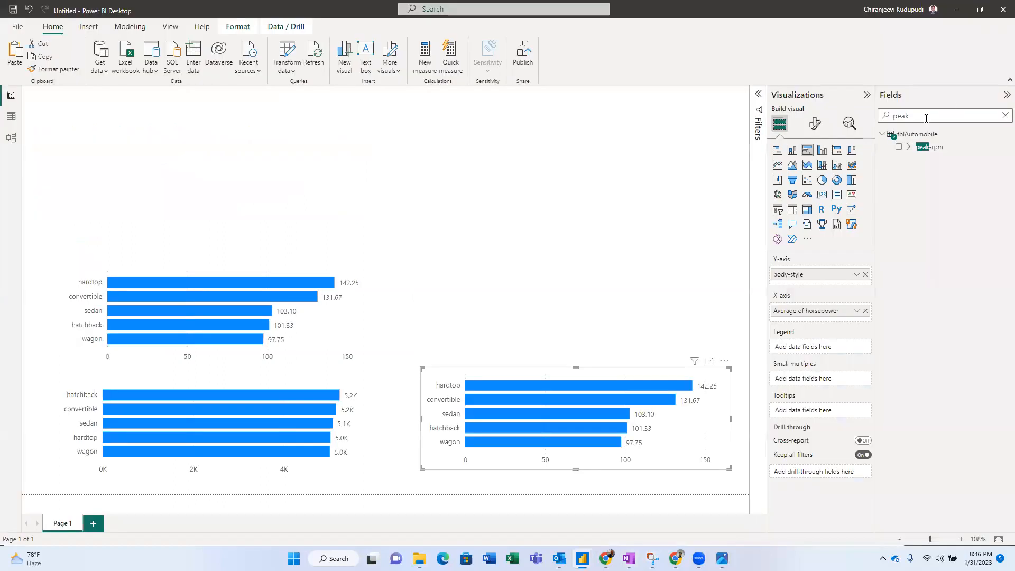
- Put the make field on the lower-right chart's Y-axis in place of body-style
{"action": "key", "text": "ctrl+a"}
{"action": "type", "text": "m"}
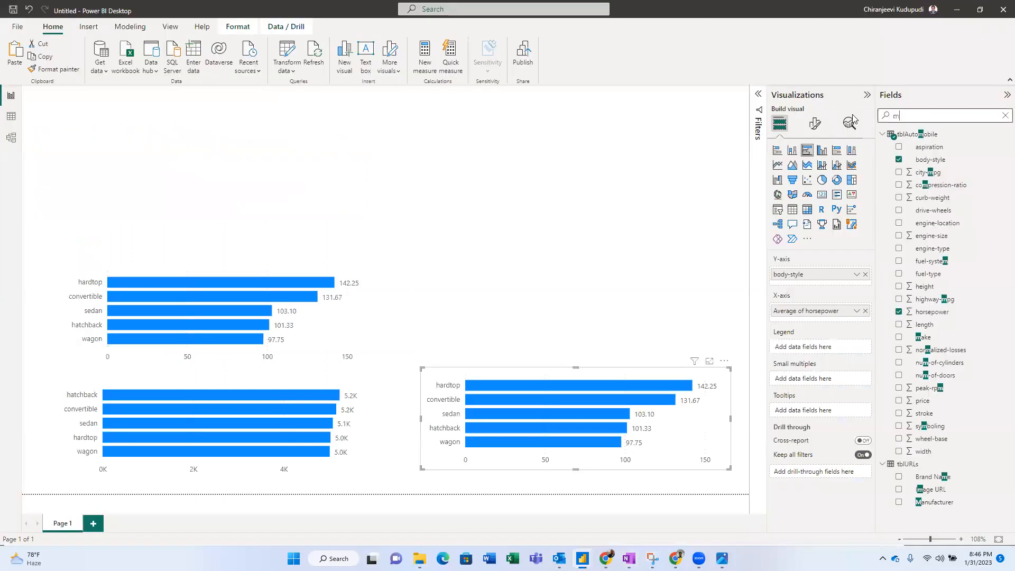
{"action": "type", "text": "ake"}
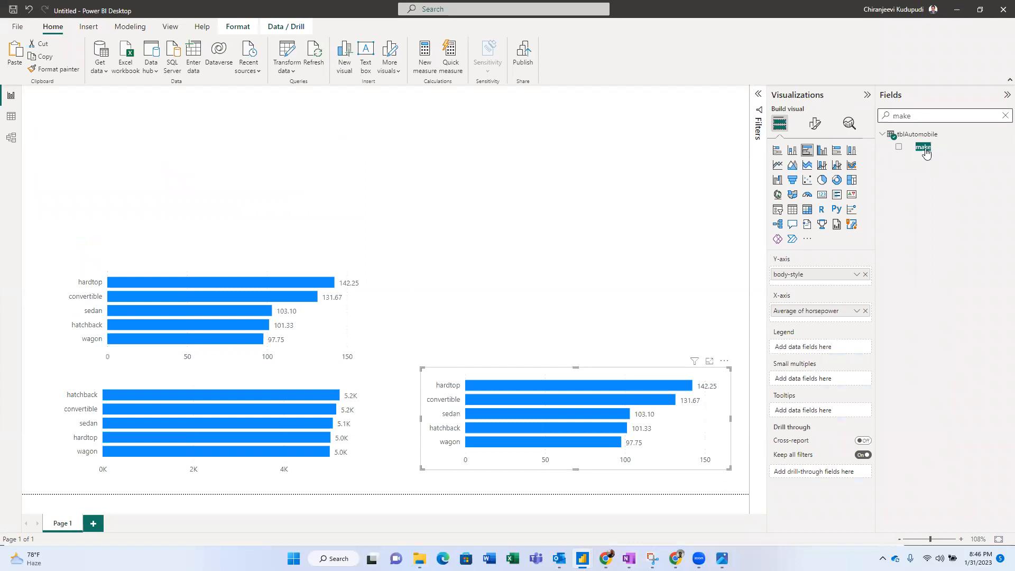
{"action": "left_click_drag", "start_coordinate": [928, 152], "coordinate": [824, 274]}
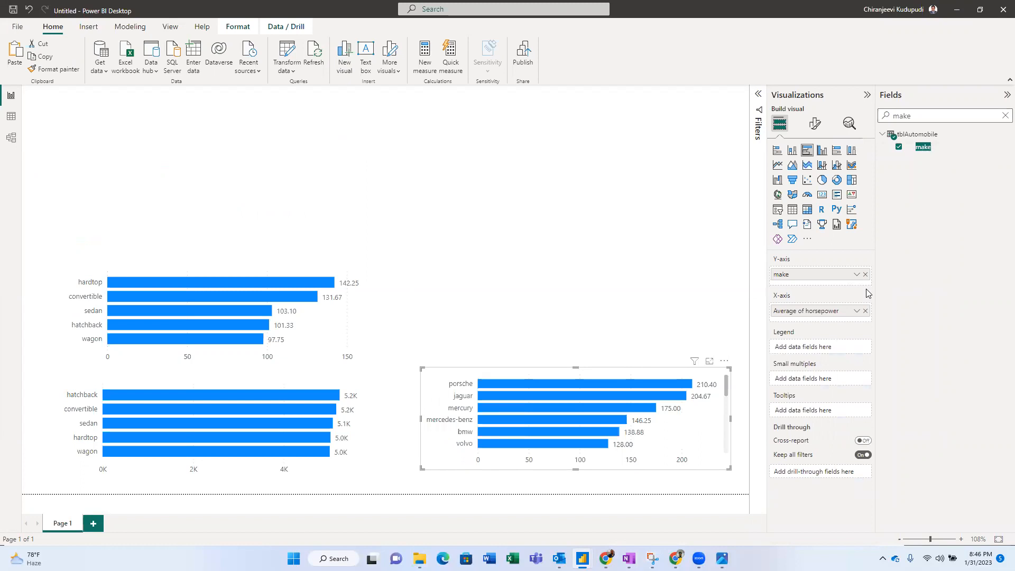
{"action": "key", "text": "alt+Tab"}
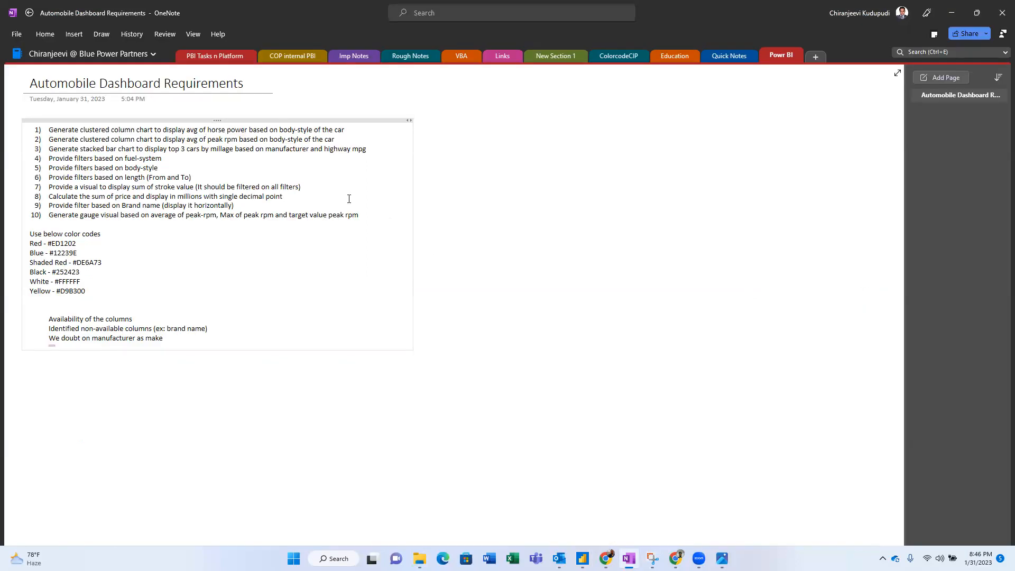
{"action": "key", "text": "alt+Tab"}
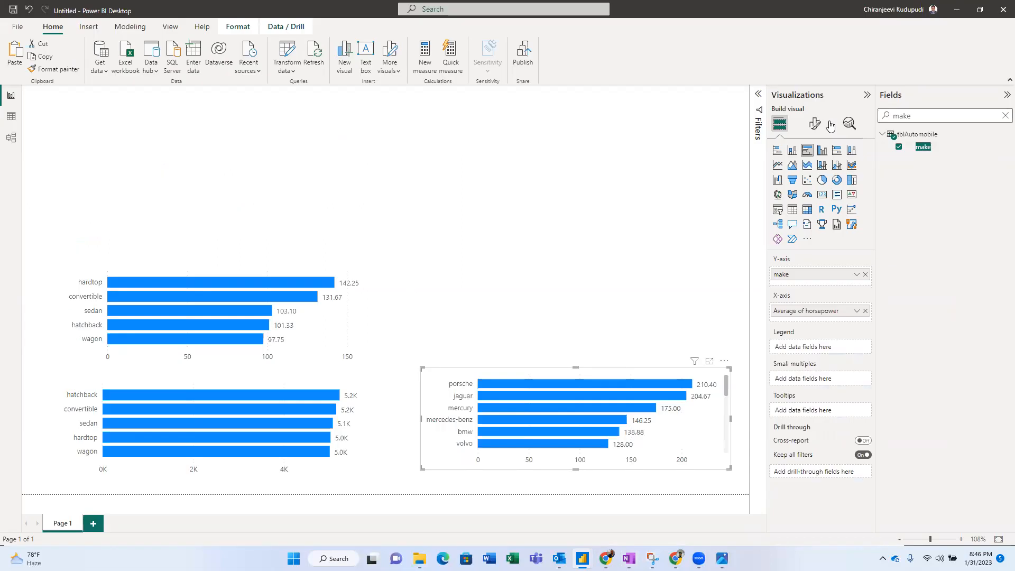
- Add highway-mpg to the X-axis and remove Average of horsepower from the chart
{"action": "left_click_drag", "start_coordinate": [922, 114], "coordinate": [818, 118]}
{"action": "type", "text": "high"}
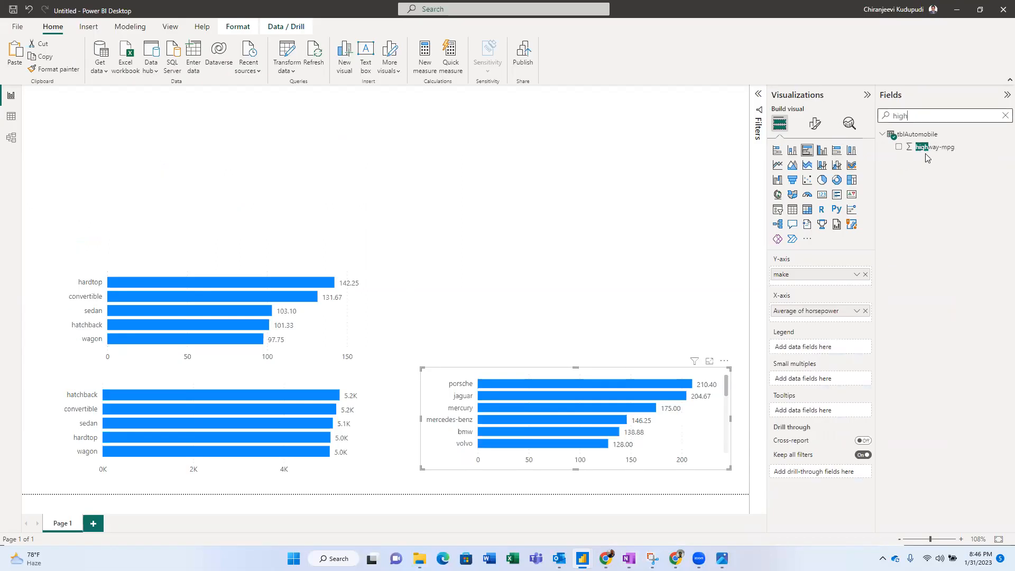
{"action": "left_click_drag", "start_coordinate": [929, 149], "coordinate": [817, 313]}
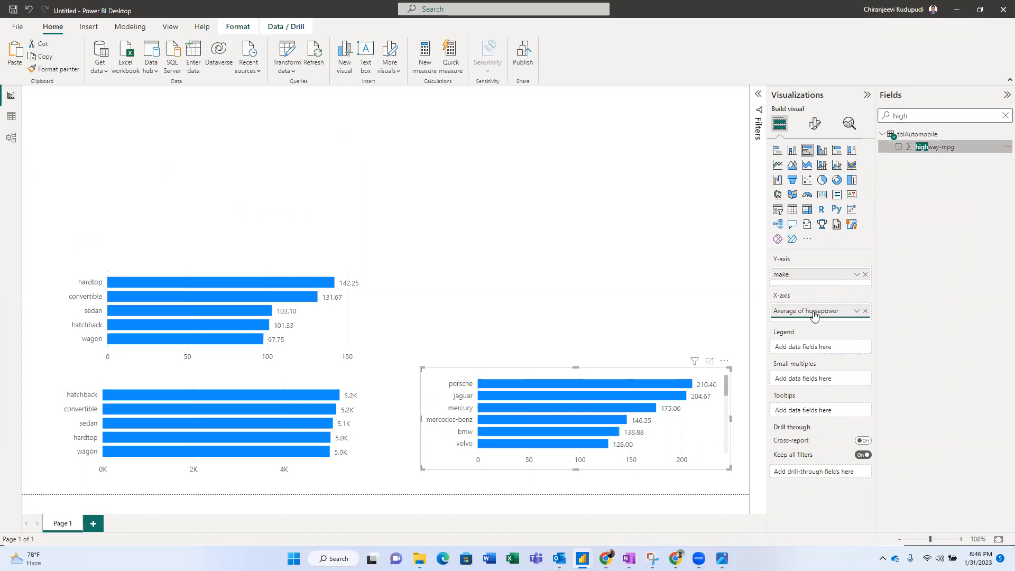
{"action": "left_click", "coordinate": [866, 312]}
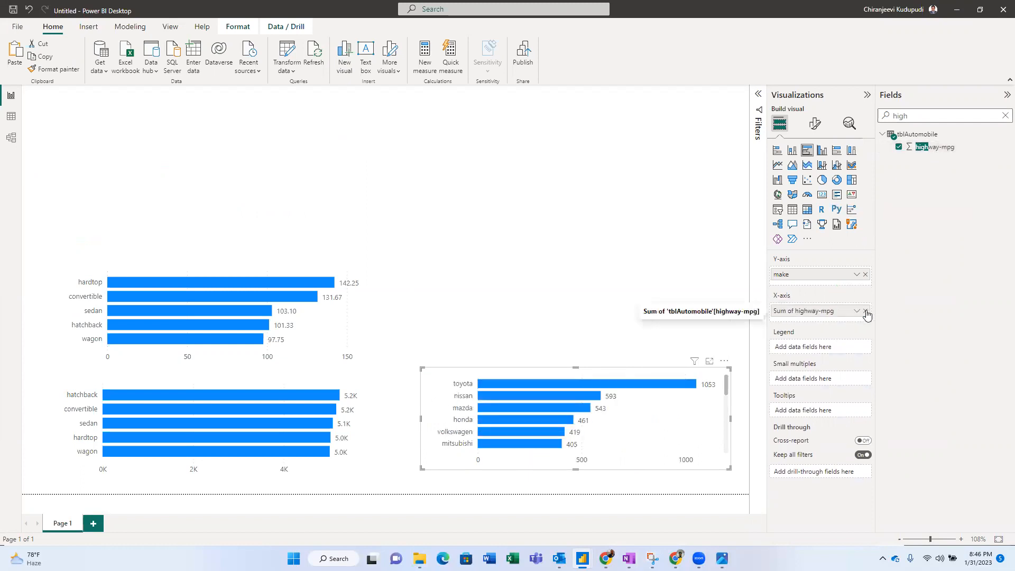
{"action": "key", "text": "alt+Tab"}
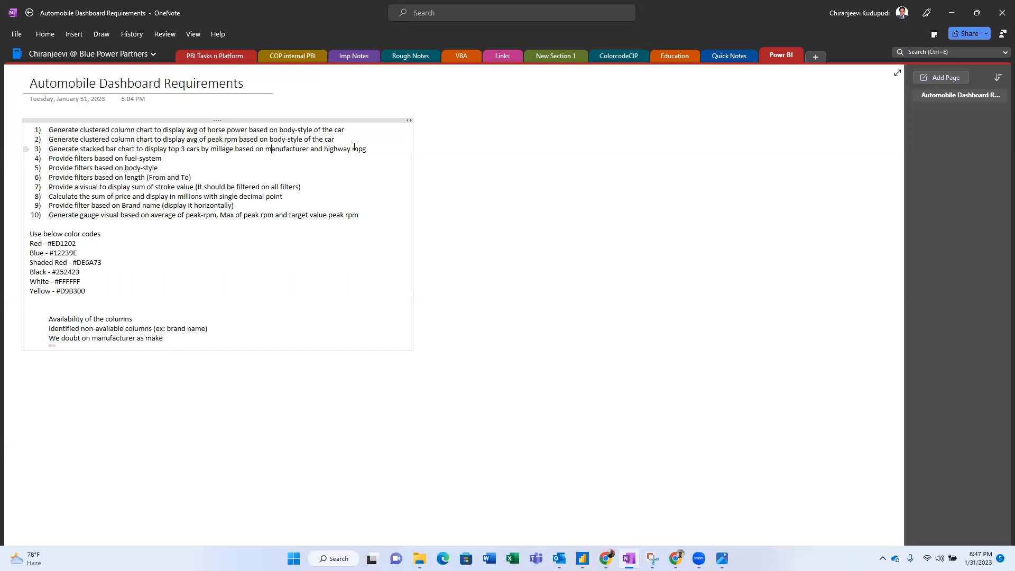
{"action": "key", "text": "alt+Tab"}
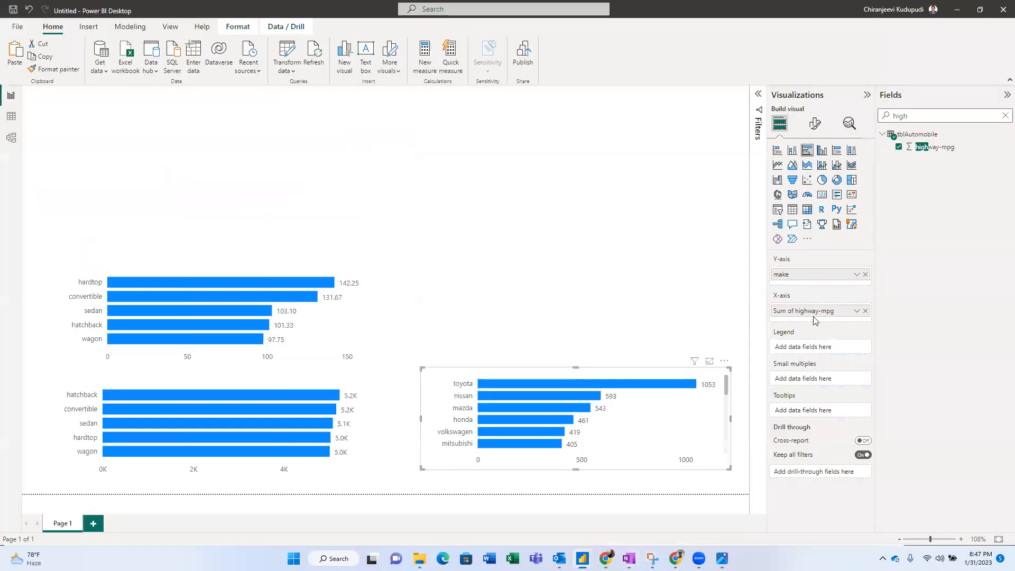
{"action": "key", "text": "alt+Tab"}
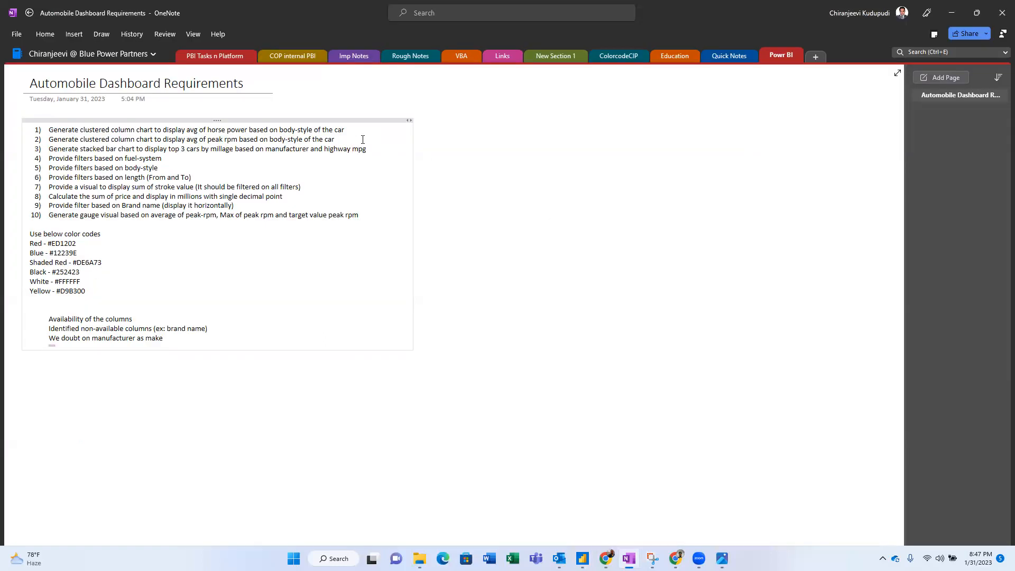
{"action": "key", "text": "alt+Tab"}
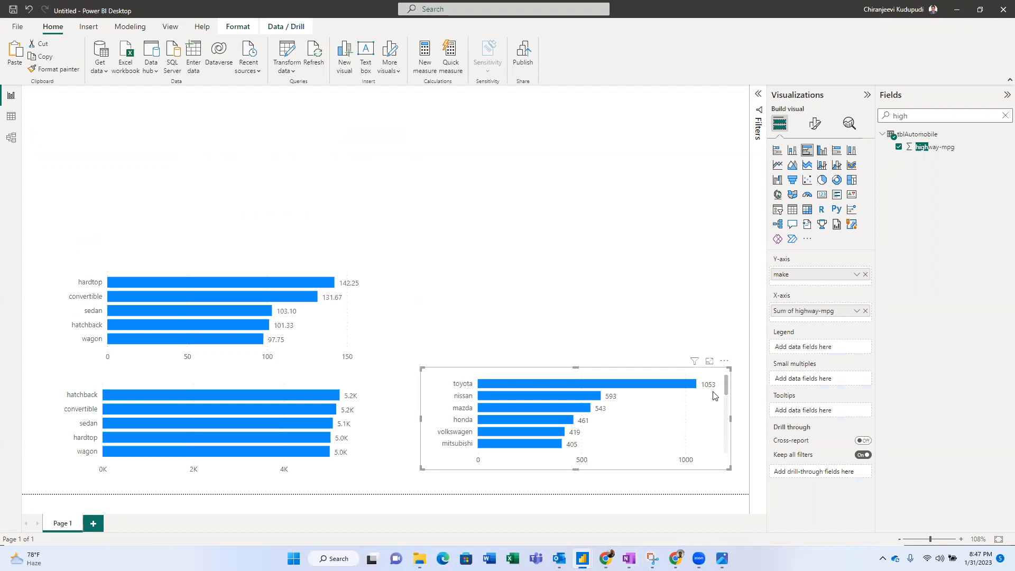
{"action": "mouse_move", "coordinate": [725, 387]}
{"action": "left_mouse_down"}
{"action": "mouse_move", "coordinate": [725, 460]}
{"action": "mouse_move", "coordinate": [725, 385]}
{"action": "left_mouse_up"}
- In the Filters pane, inspect the highway-mpg filter and set the make filter to Advanced filtering
{"action": "left_click", "coordinate": [759, 94]}
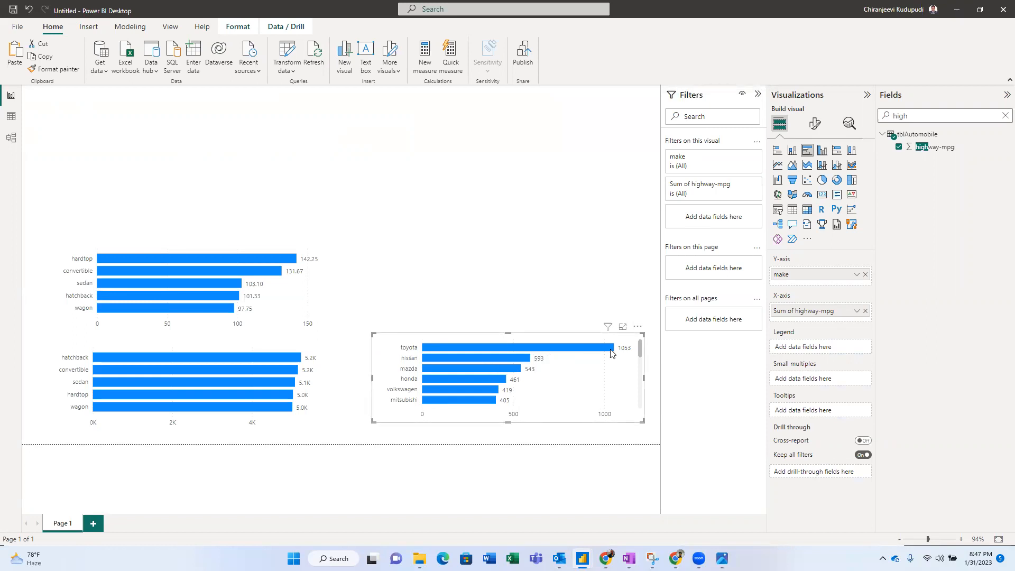
{"action": "left_click", "coordinate": [741, 185]}
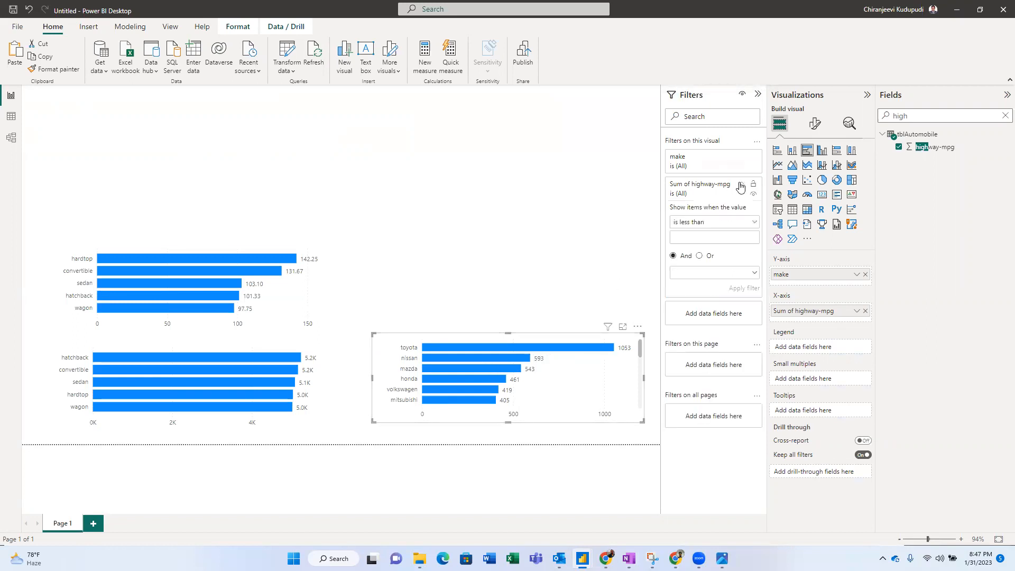
{"action": "left_click", "coordinate": [733, 224]}
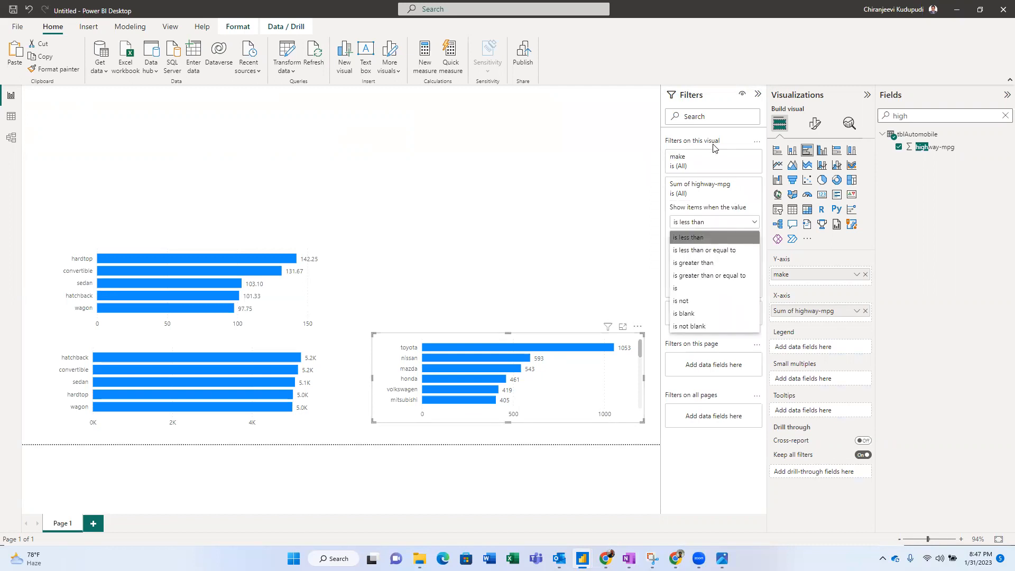
{"action": "left_click", "coordinate": [714, 165]}
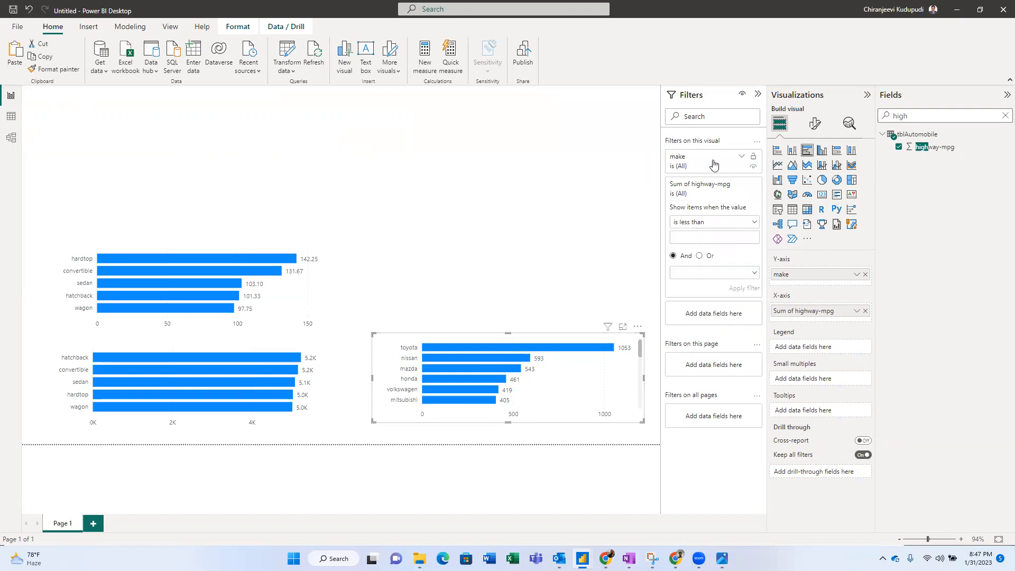
{"action": "left_click", "coordinate": [742, 184]}
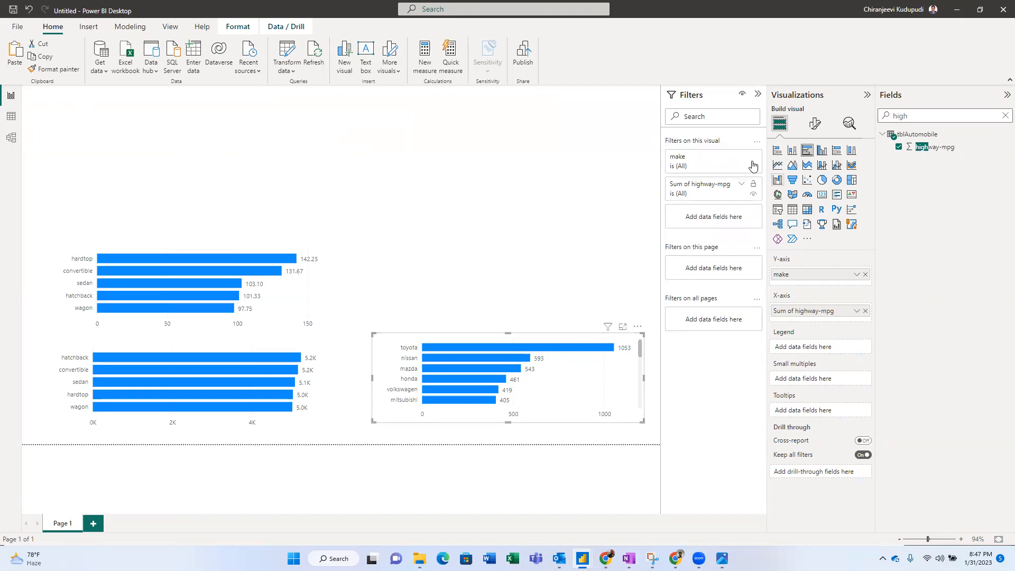
{"action": "left_click", "coordinate": [742, 159]}
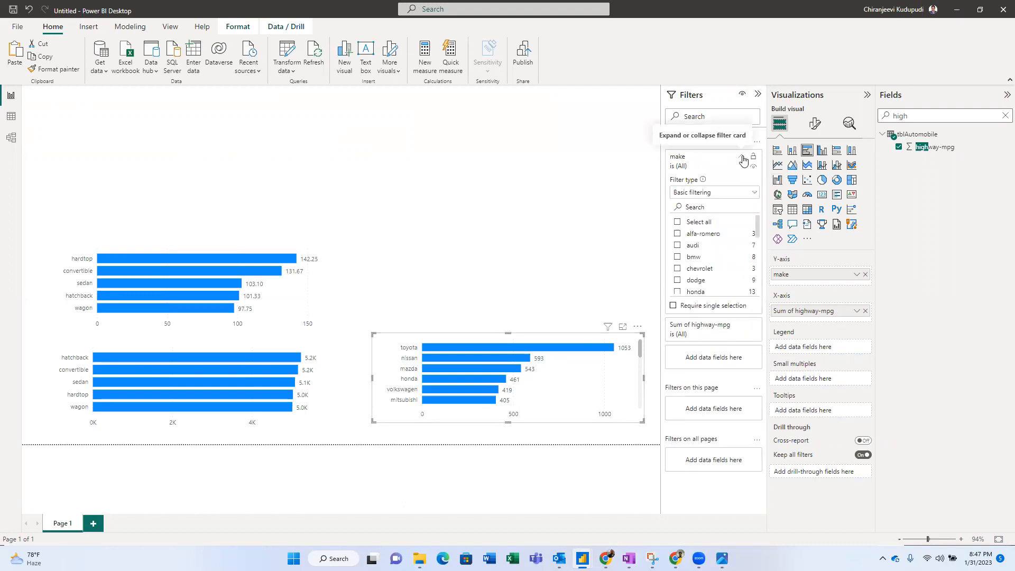
{"action": "left_click", "coordinate": [740, 195]}
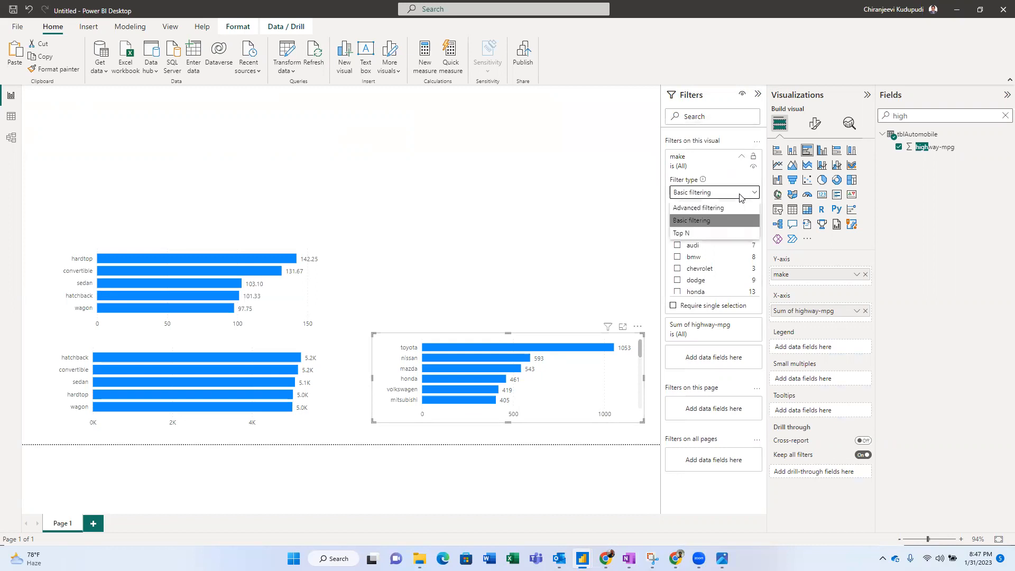
{"action": "left_click", "coordinate": [719, 211]}
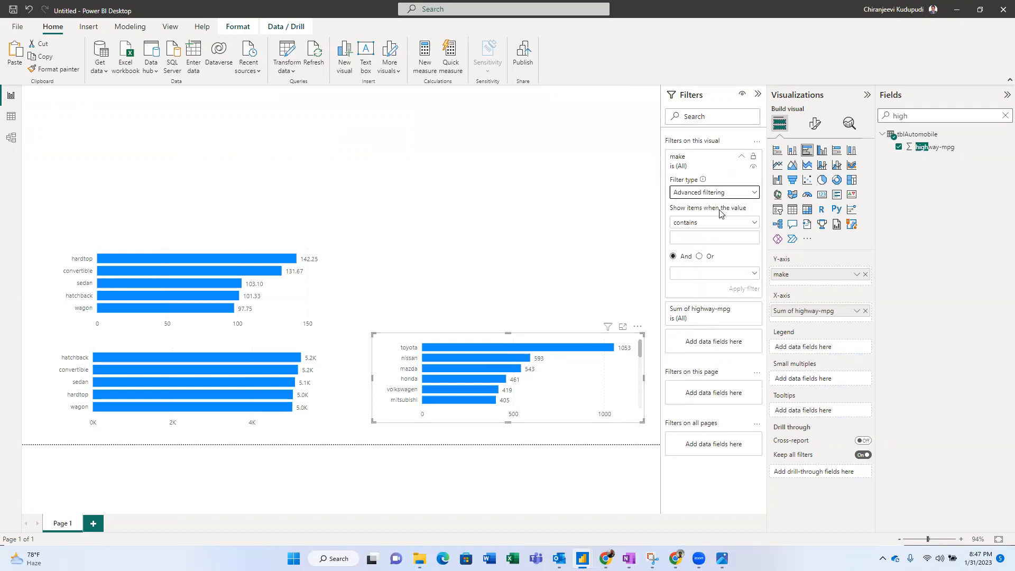
{"action": "left_click", "coordinate": [723, 226]}
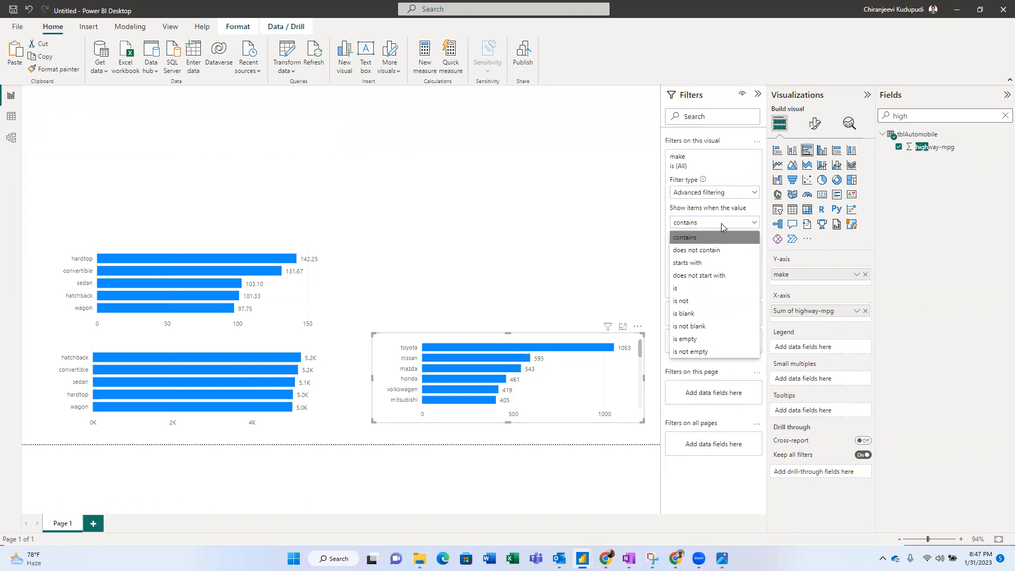
{"action": "left_click", "coordinate": [728, 165]}
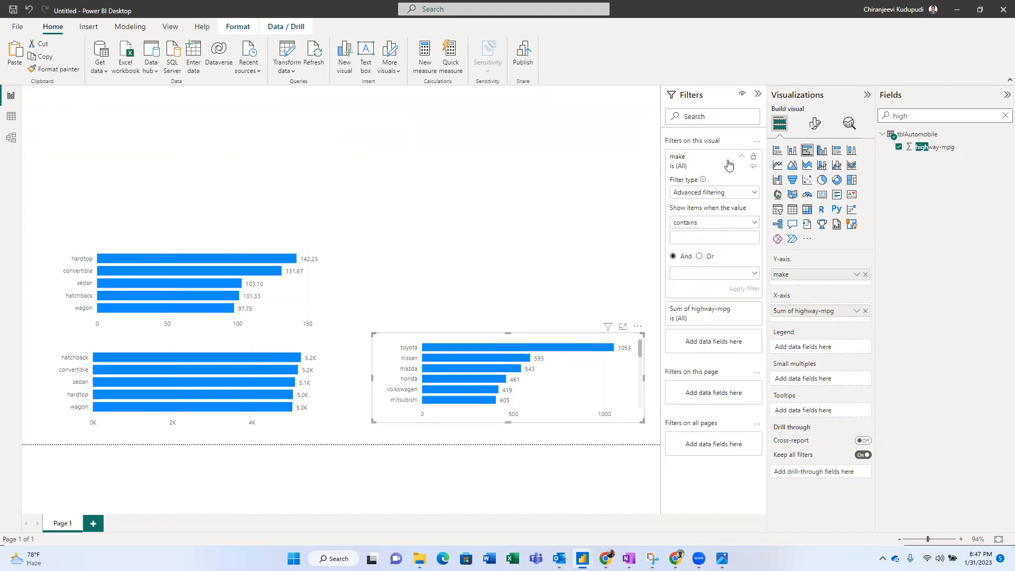
{"action": "left_click", "coordinate": [742, 156]}
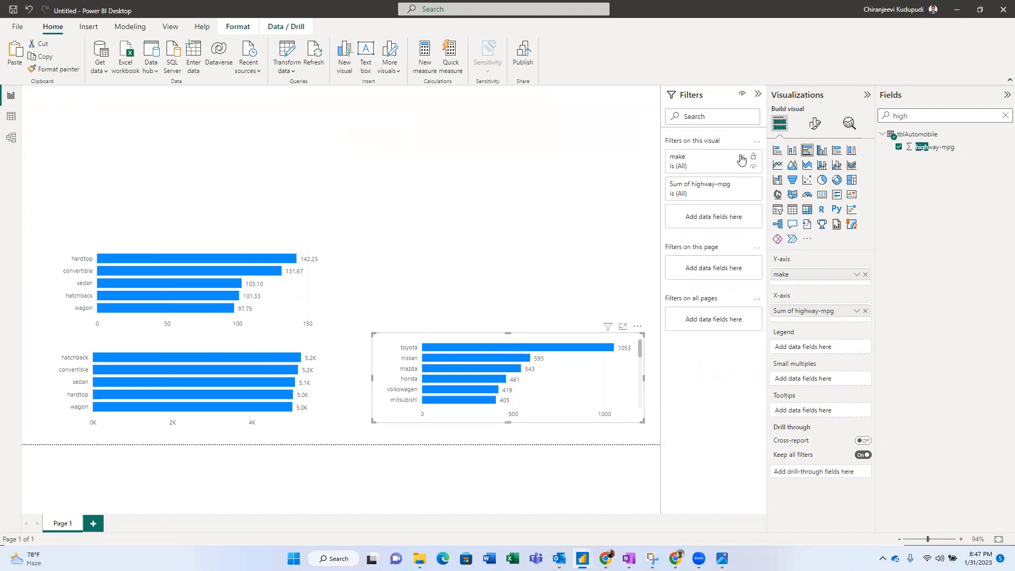
- Recheck the Sum of highway-mpg comparison options and reopen the make filter's type list
{"action": "left_click", "coordinate": [742, 187]}
{"action": "left_click", "coordinate": [737, 222]}
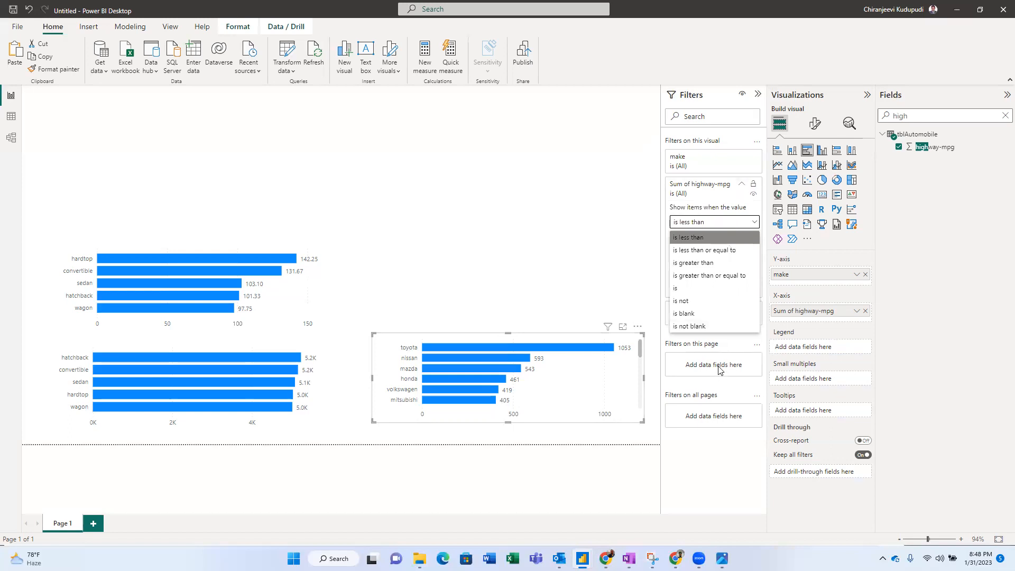
{"action": "left_click", "coordinate": [609, 401]}
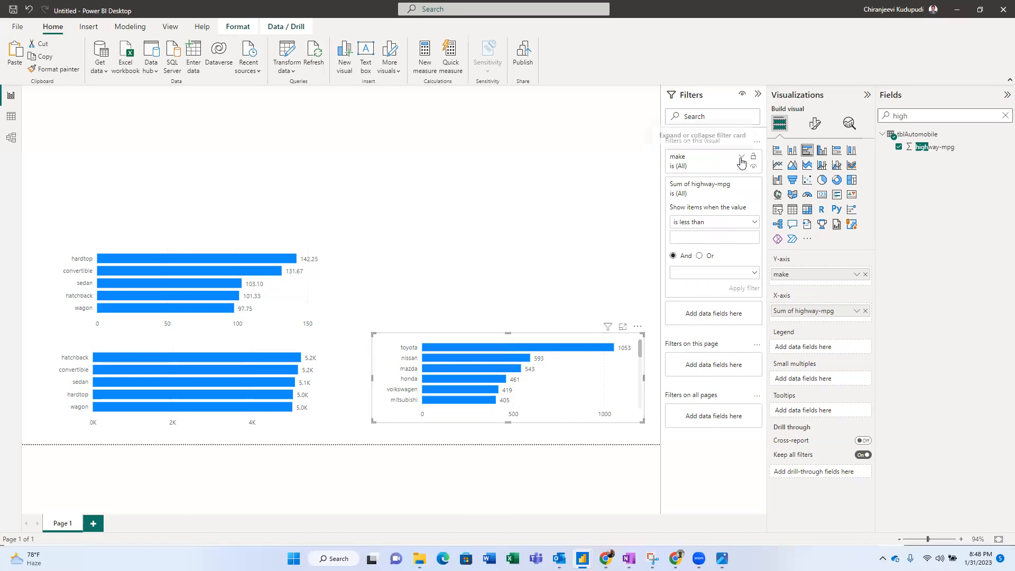
{"action": "left_click", "coordinate": [734, 224]}
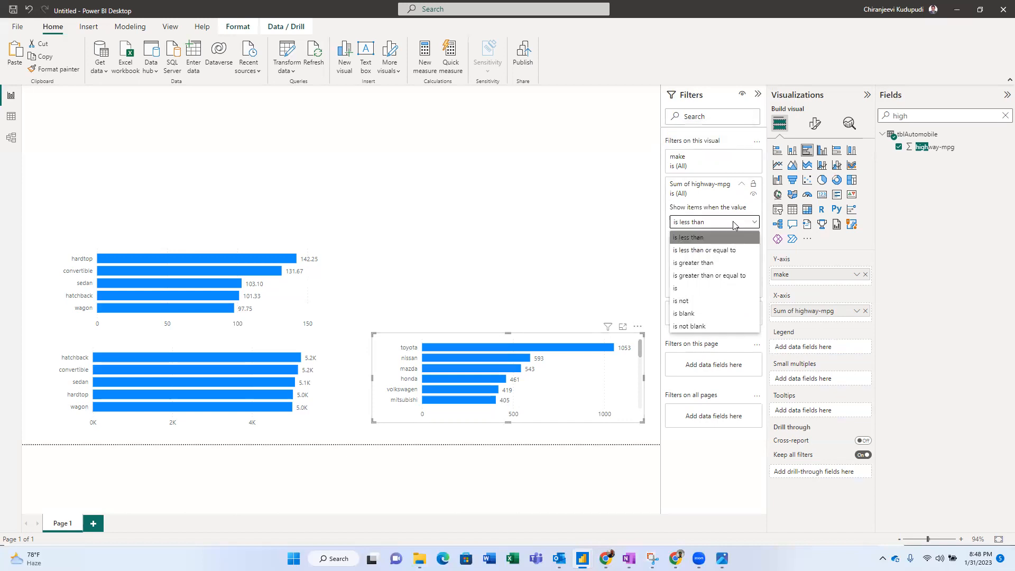
{"action": "left_click", "coordinate": [742, 160]}
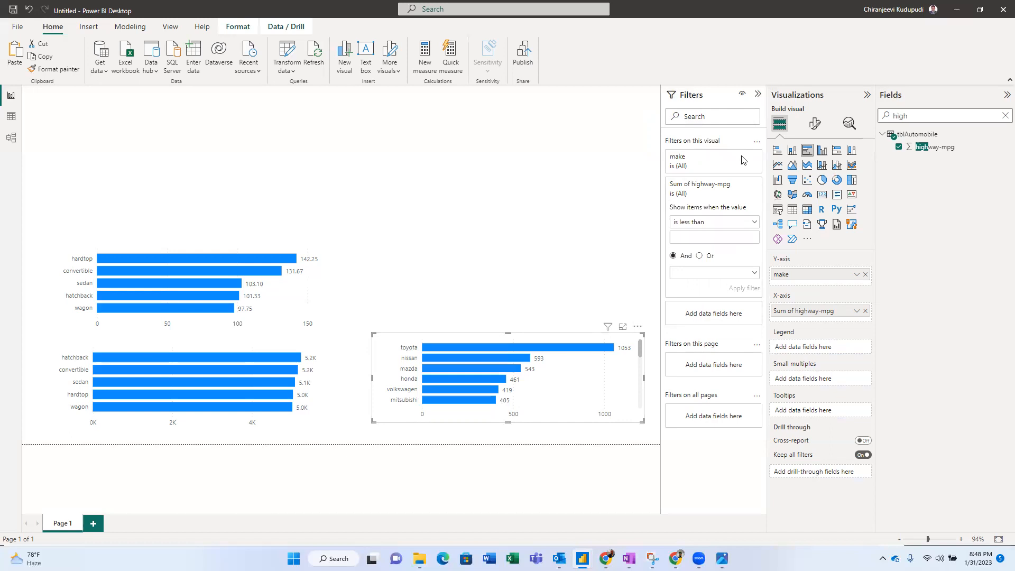
{"action": "left_click", "coordinate": [742, 159]}
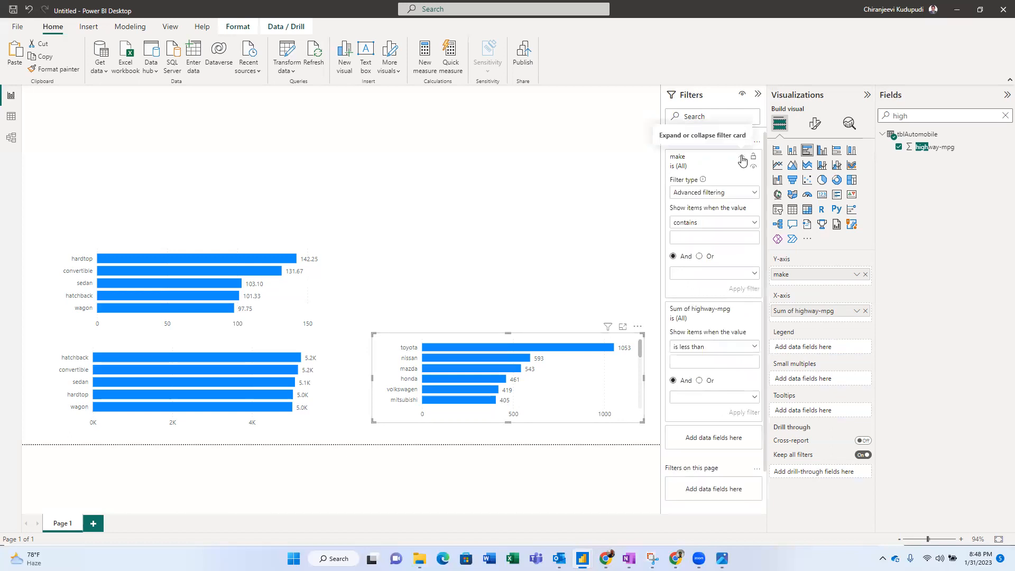
{"action": "left_click", "coordinate": [731, 194]}
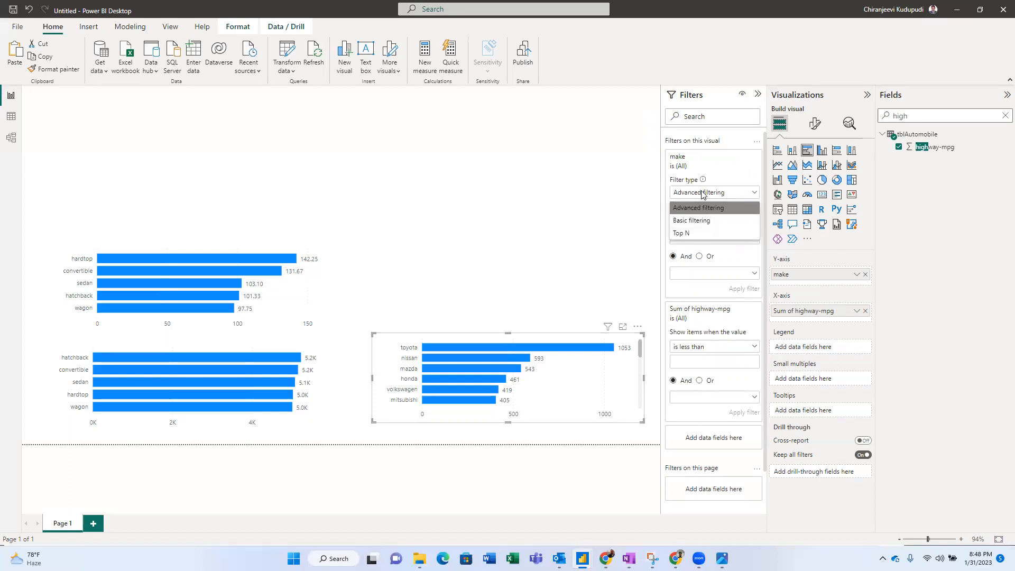
- Filter make to the Top 3 by highway-mpg and apply it, leaving toyota, nissan and mazda
{"action": "left_click", "coordinate": [691, 233]}
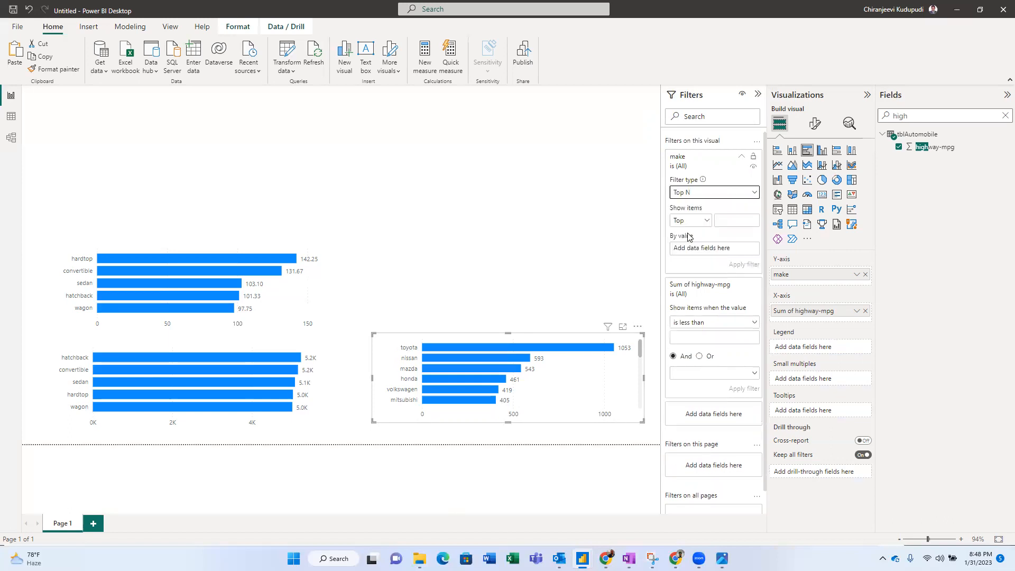
{"action": "left_click", "coordinate": [730, 223]}
{"action": "left_click", "coordinate": [693, 221]}
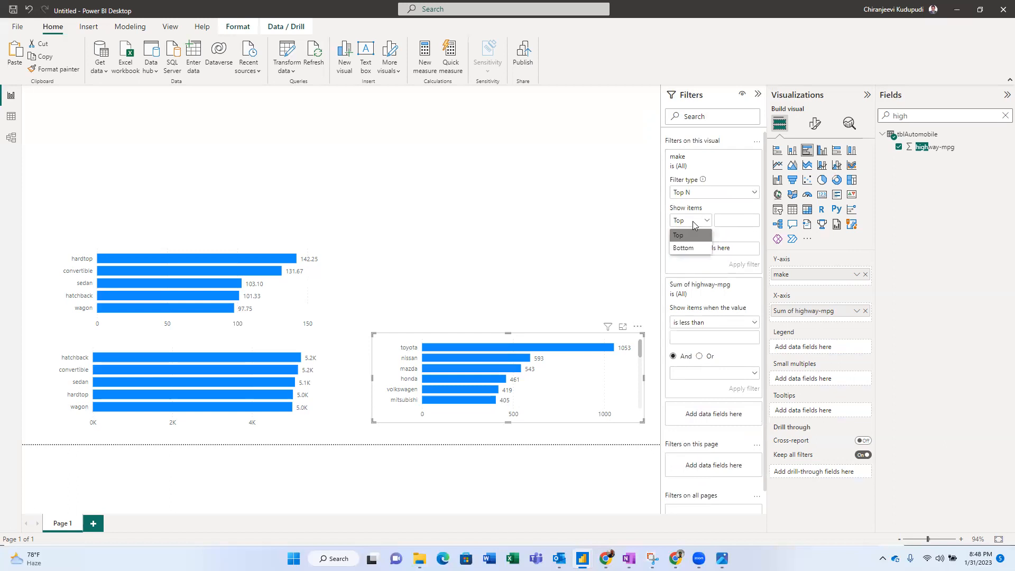
{"action": "left_click", "coordinate": [730, 220]}
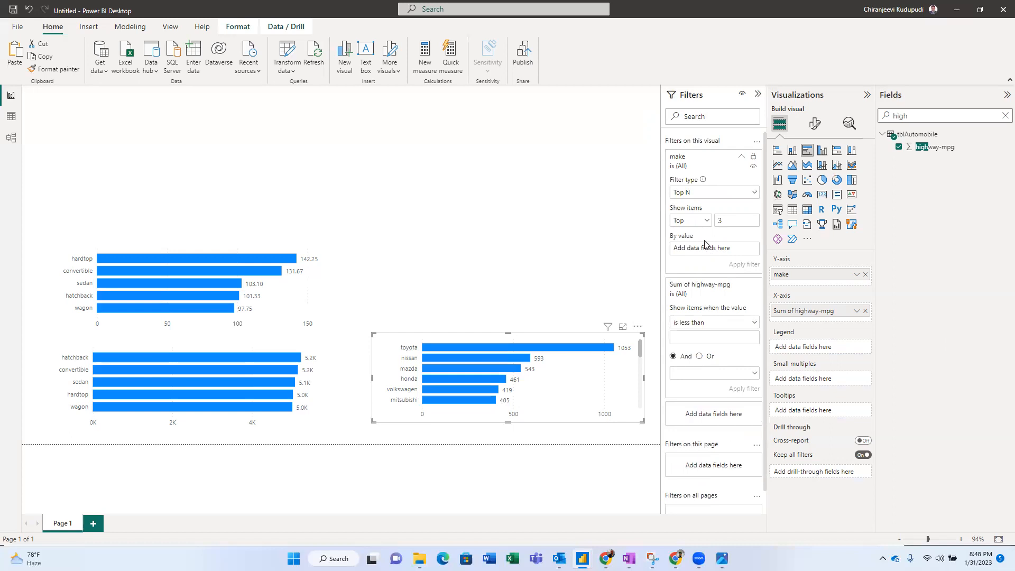
{"action": "left_click_drag", "start_coordinate": [939, 151], "coordinate": [709, 249]}
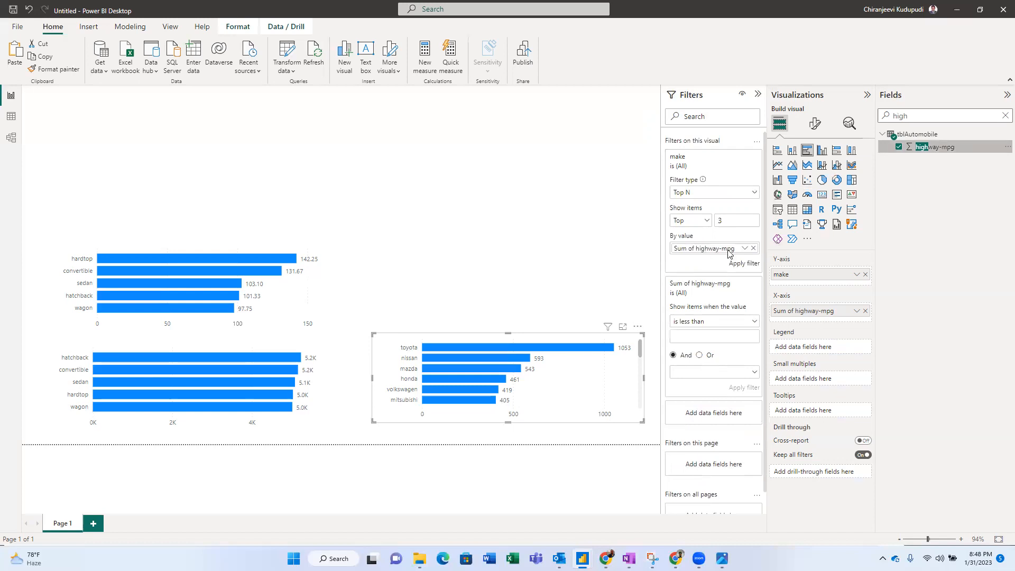
{"action": "left_click", "coordinate": [744, 265]}
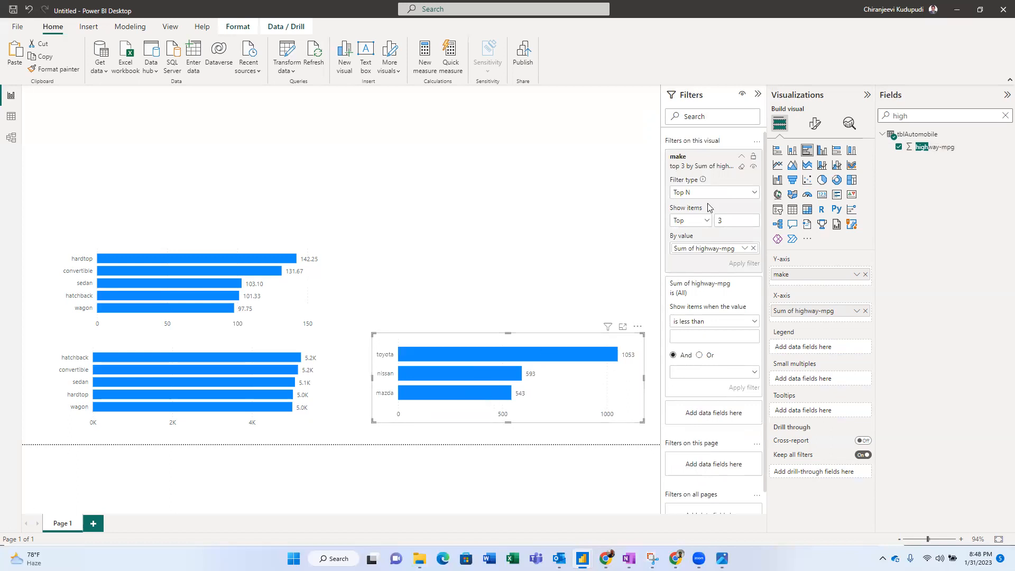
{"action": "left_click", "coordinate": [742, 156]}
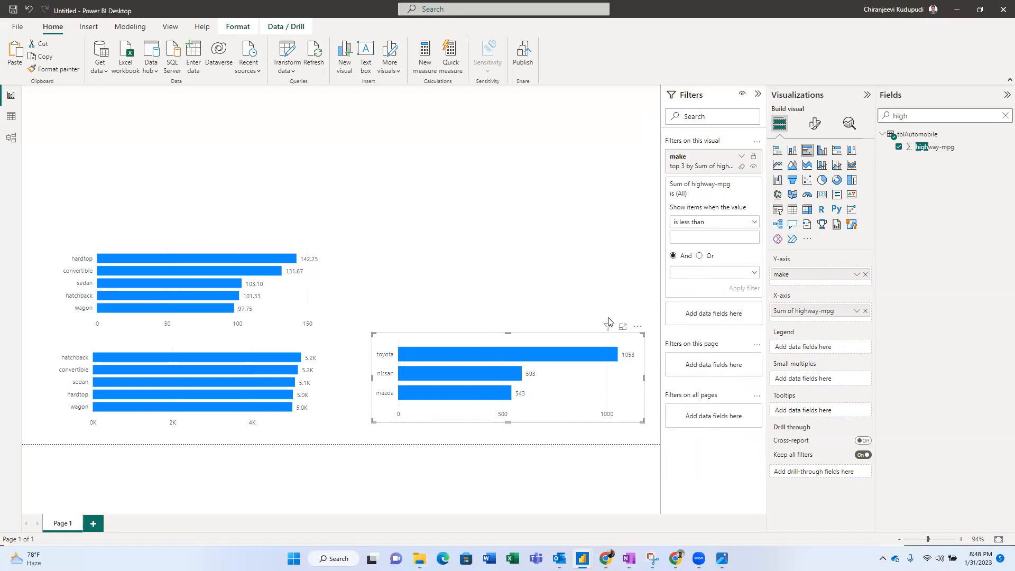
{"action": "mouse_move", "coordinate": [579, 354]}
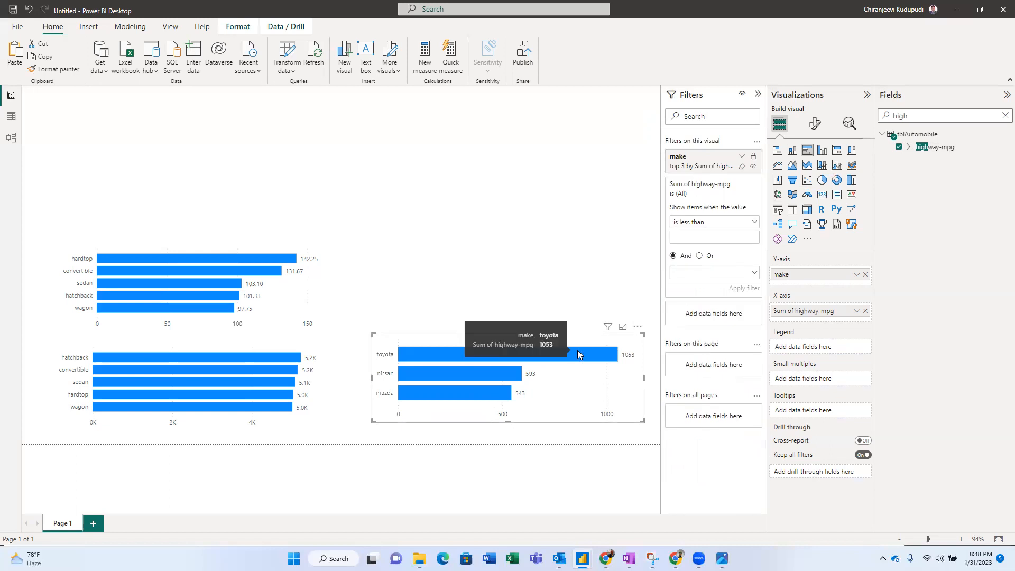
{"action": "key", "text": "alt+Tab"}
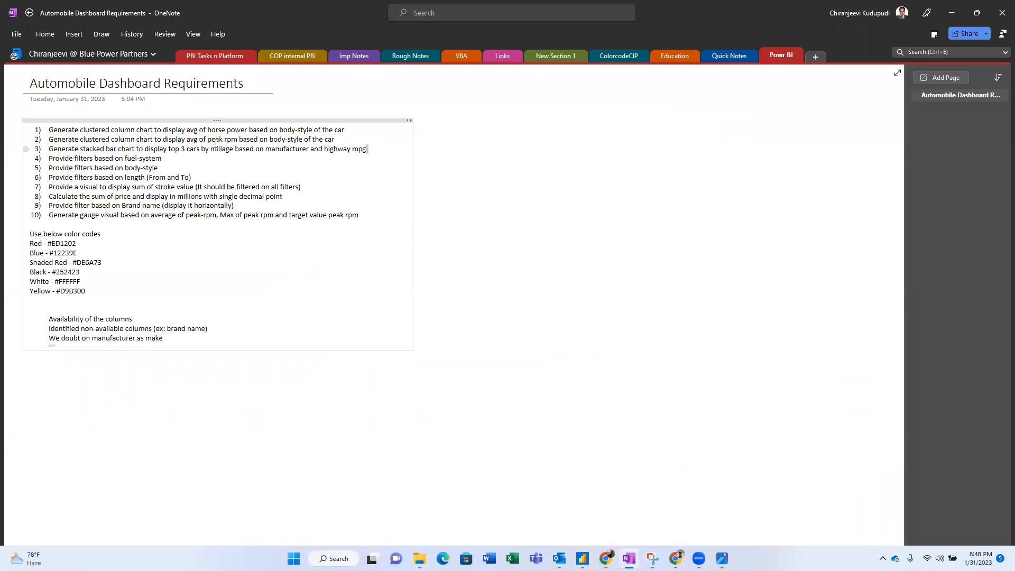
- Review the chart requirements and reference screenshot, then copy the yellow code #D9B300
{"action": "left_click_drag", "start_coordinate": [378, 148], "coordinate": [48, 129]}
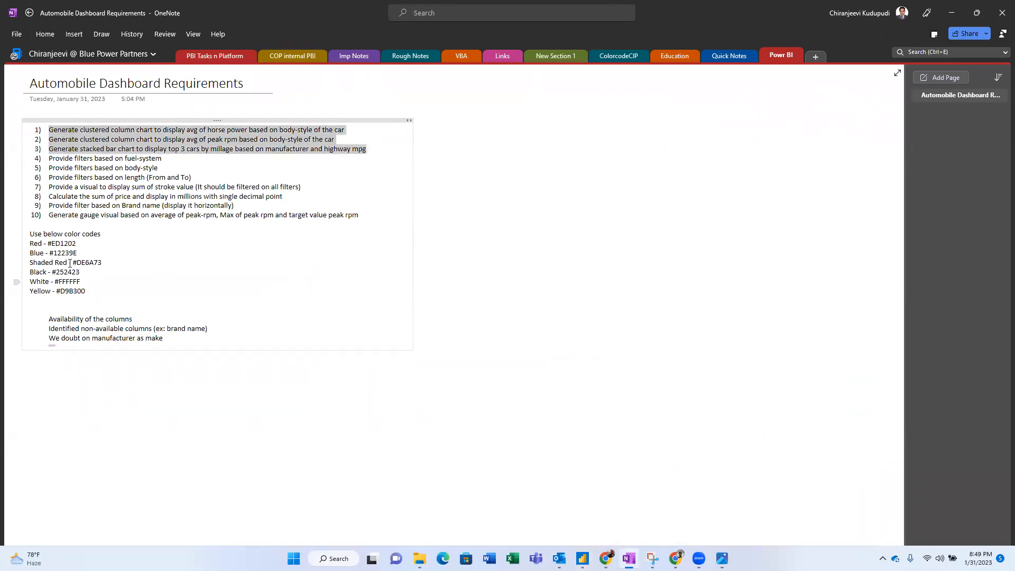
{"action": "key", "text": "alt+Tab"}
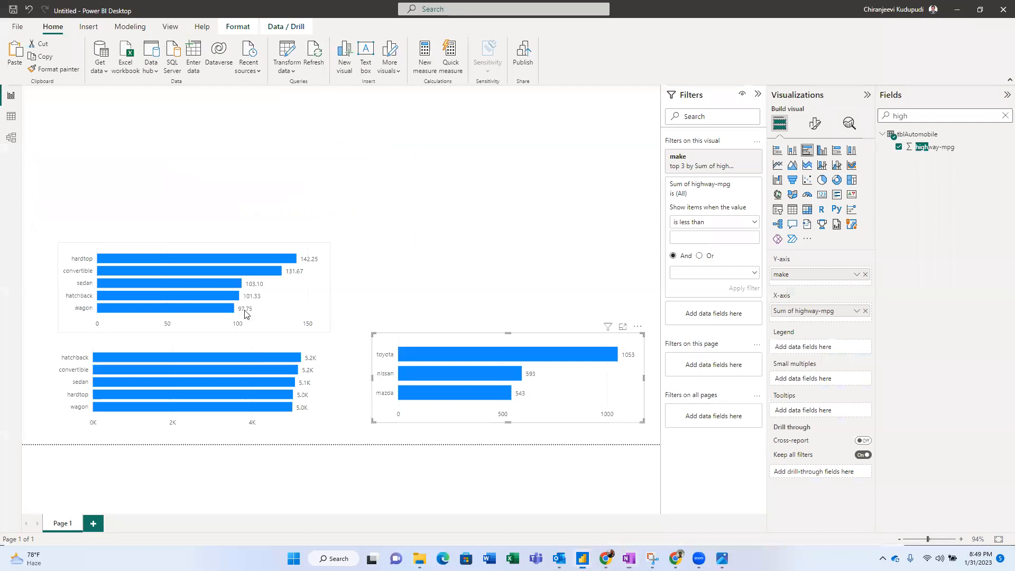
{"action": "key", "text": "alt+Tab"}
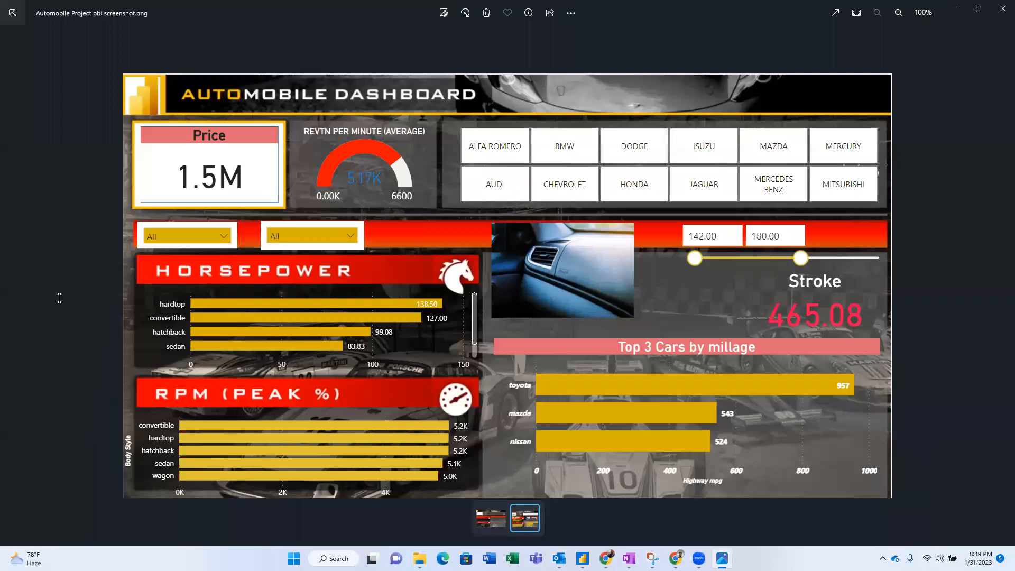
{"action": "key", "text": "alt+Tab"}
{"action": "left_click_drag", "start_coordinate": [57, 291], "coordinate": [87, 290]}
{"action": "key", "text": "ctrl+c"}
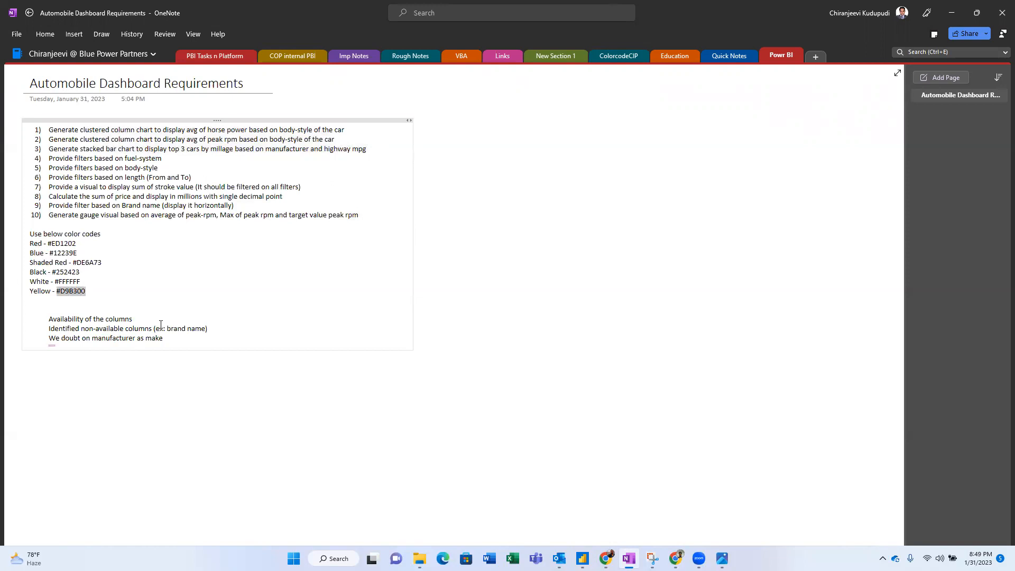
{"action": "key", "text": "alt+Tab"}
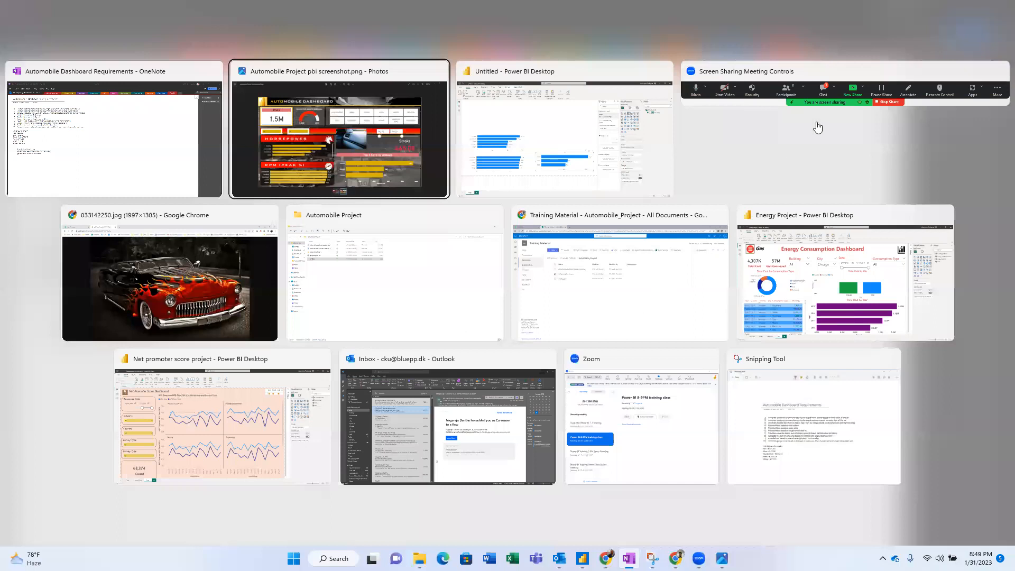
{"action": "key", "text": "alt+Tab"}
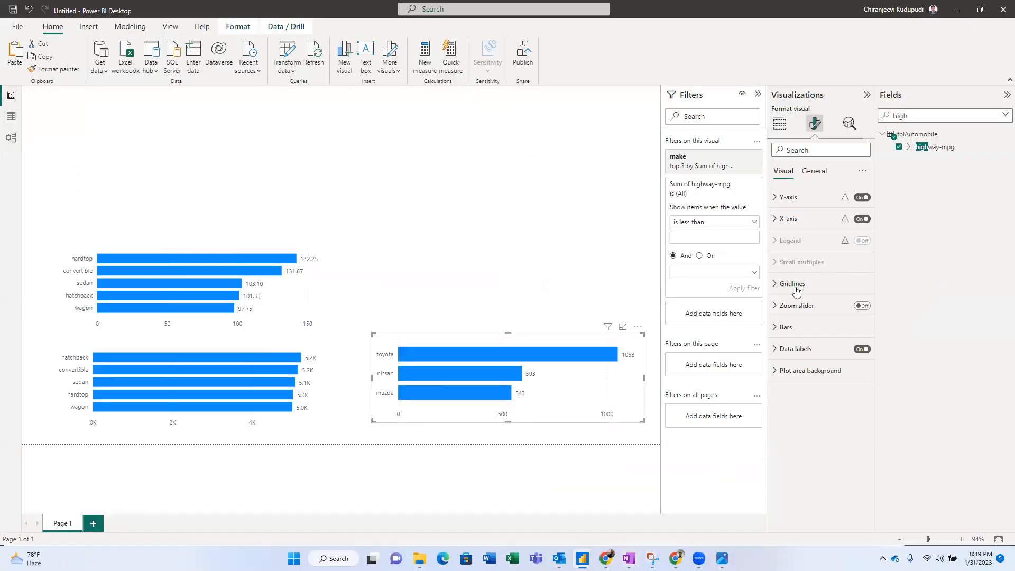
- Set the selected chart's bar colour to the pasted yellow #D9B300
{"action": "left_click", "coordinate": [777, 330]}
{"action": "left_click", "coordinate": [791, 377]}
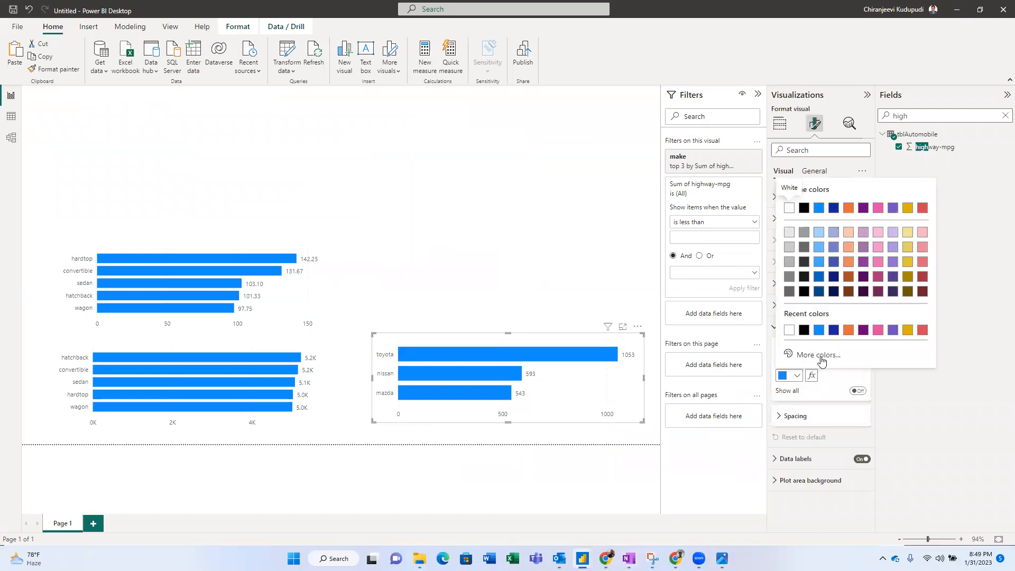
{"action": "left_click", "coordinate": [823, 361]}
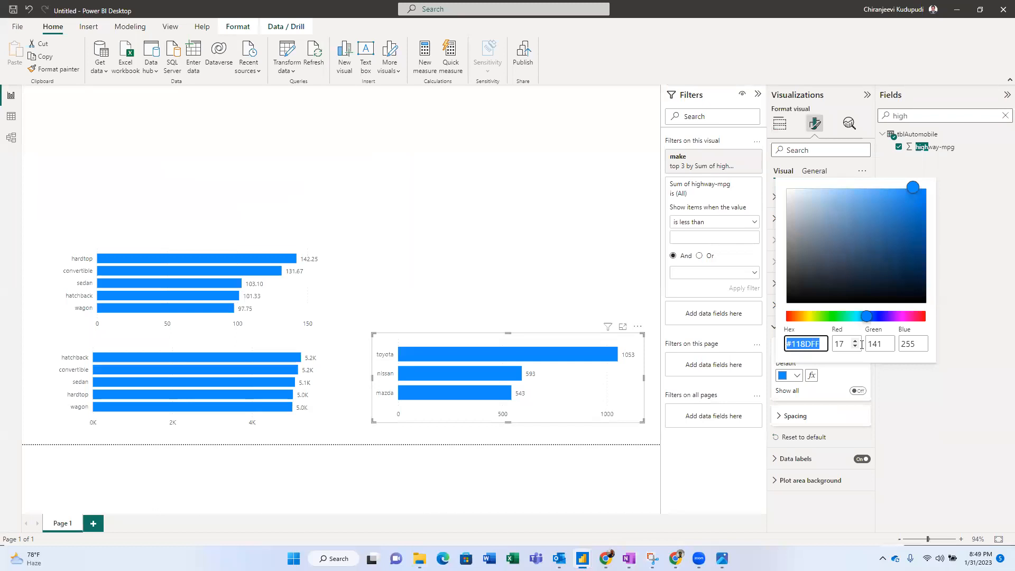
{"action": "key", "text": "ctrl+v"}
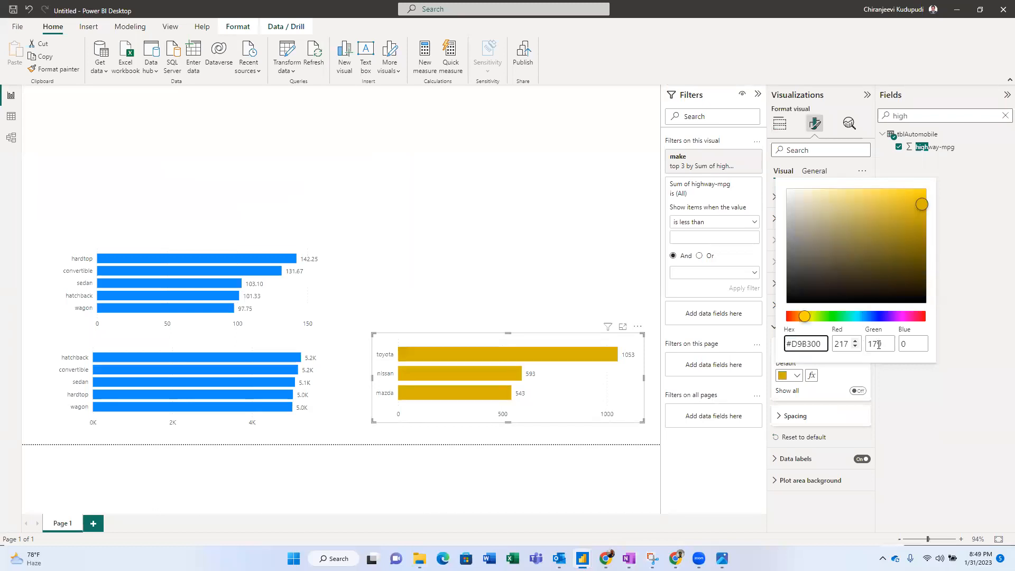
{"action": "left_click", "coordinate": [848, 372]}
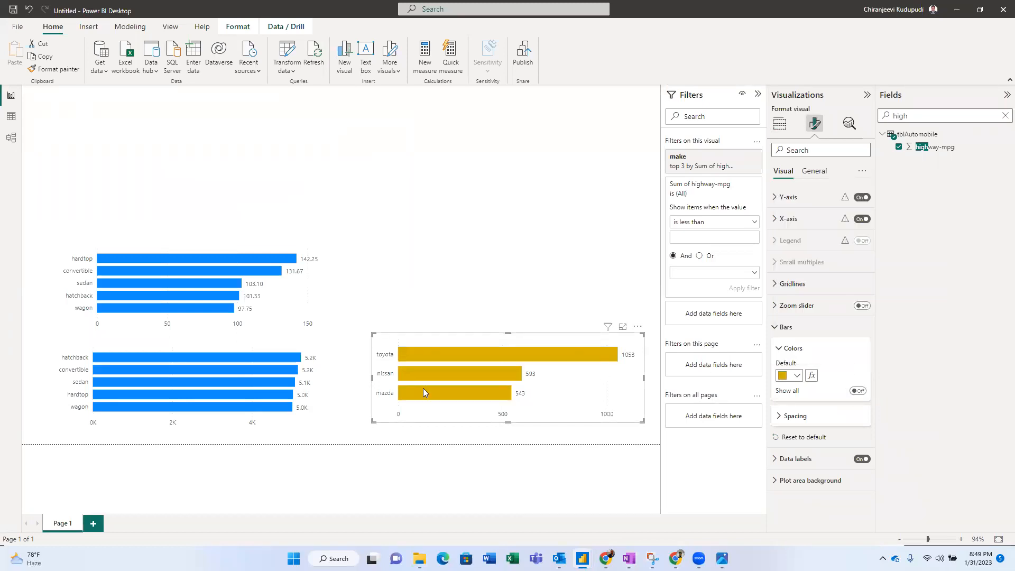
- Colour the lower-left peak-rpm chart's bars yellow #D9B300
{"action": "left_click", "coordinate": [312, 358]}
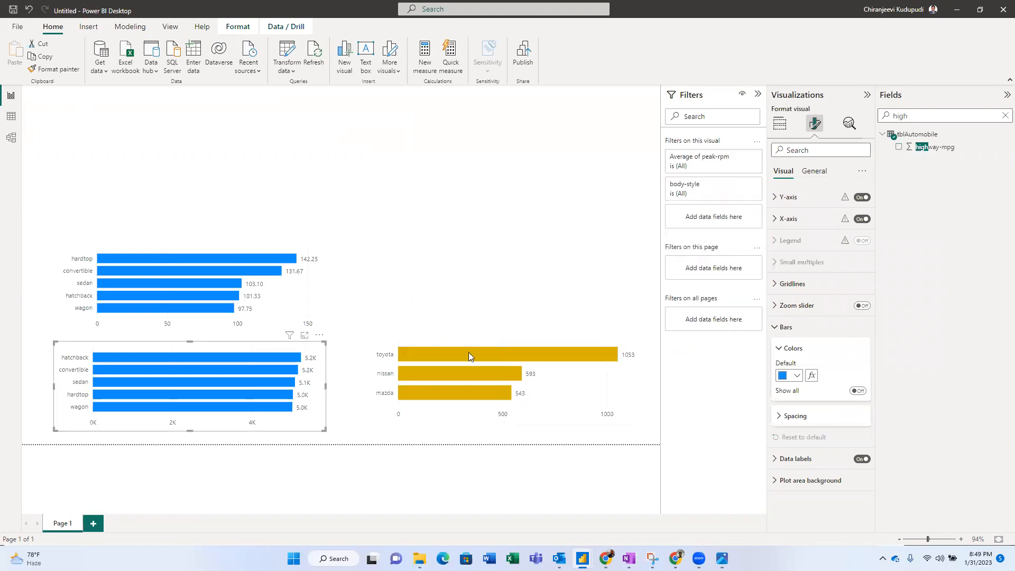
{"action": "left_click", "coordinate": [797, 376]}
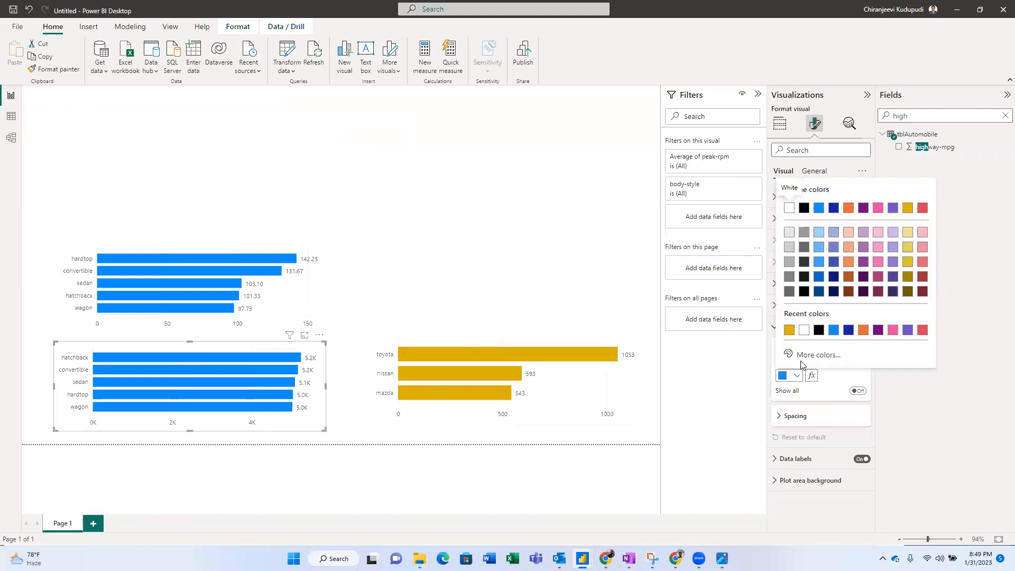
{"action": "left_click", "coordinate": [803, 355]}
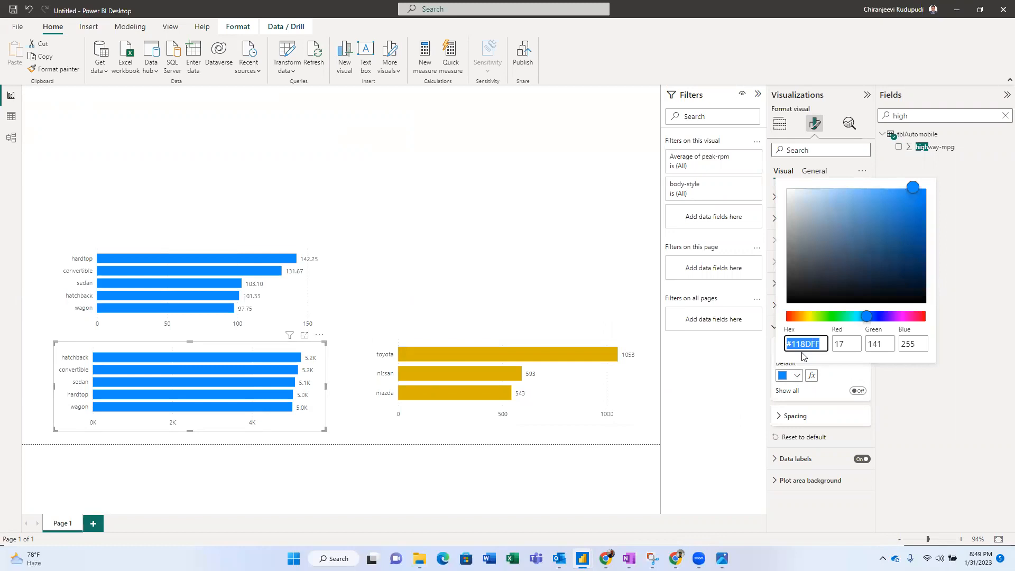
{"action": "key", "text": "ctrl+v"}
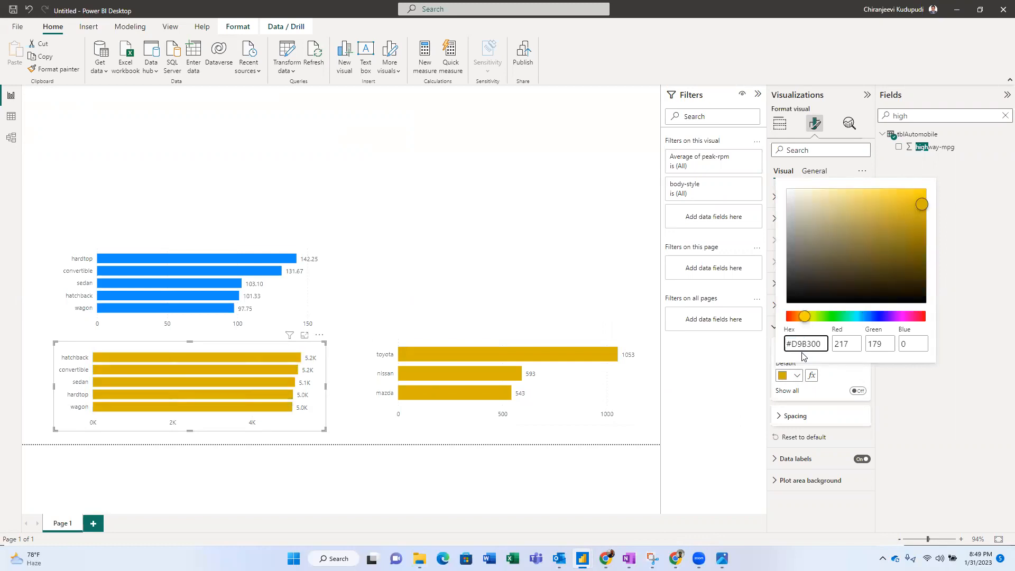
- Apply the recent yellow #D9B300 swatch to the top-left horsepower chart's bars
{"action": "left_click", "coordinate": [286, 293]}
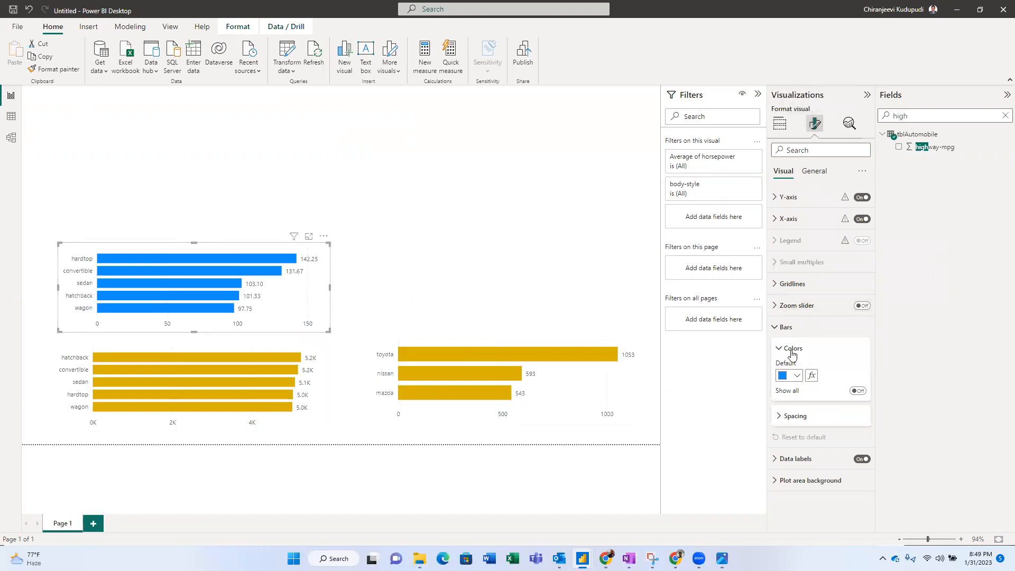
{"action": "left_click", "coordinate": [796, 376]}
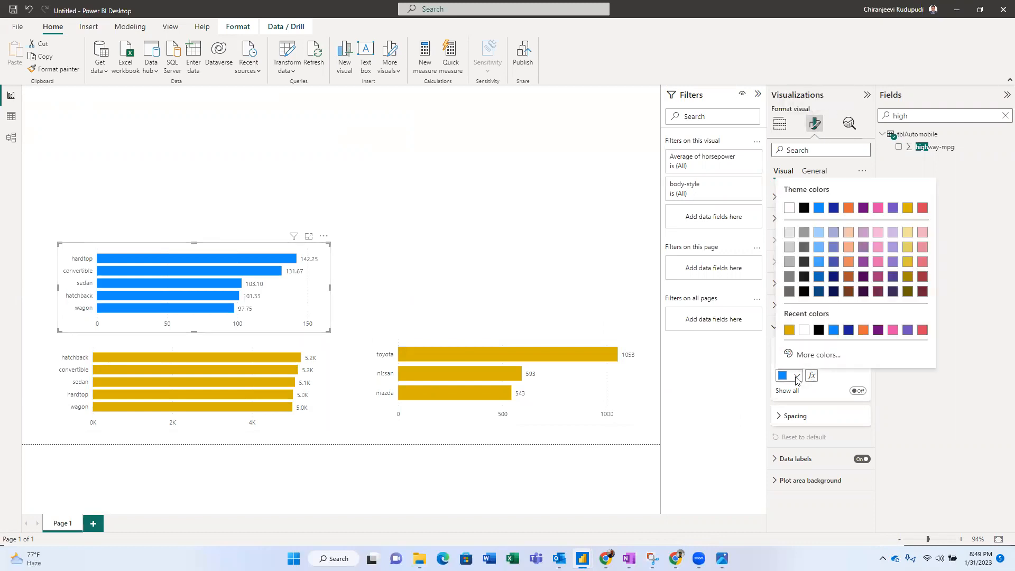
{"action": "left_click", "coordinate": [789, 331]}
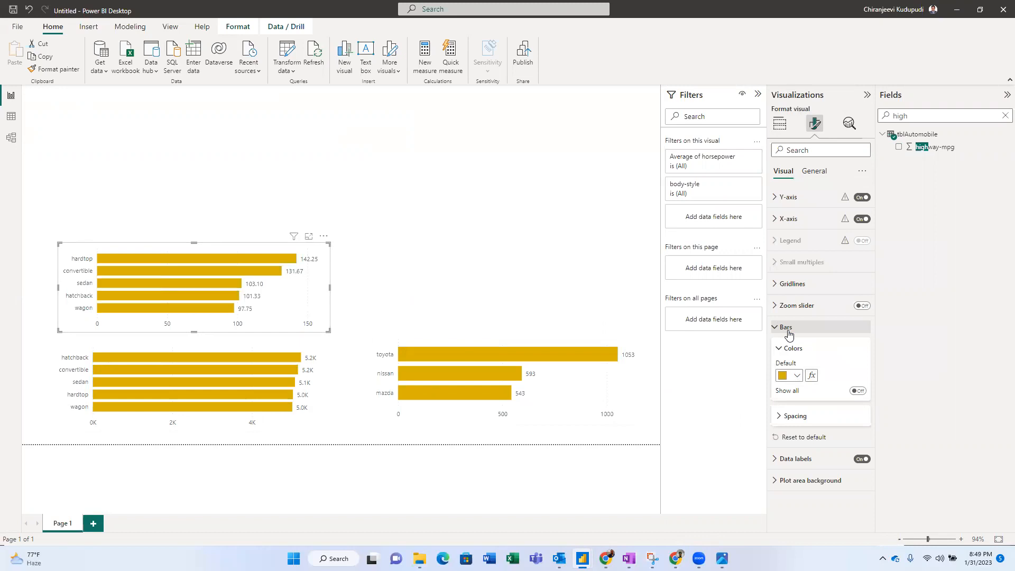
{"action": "key", "text": "alt+Tab"}
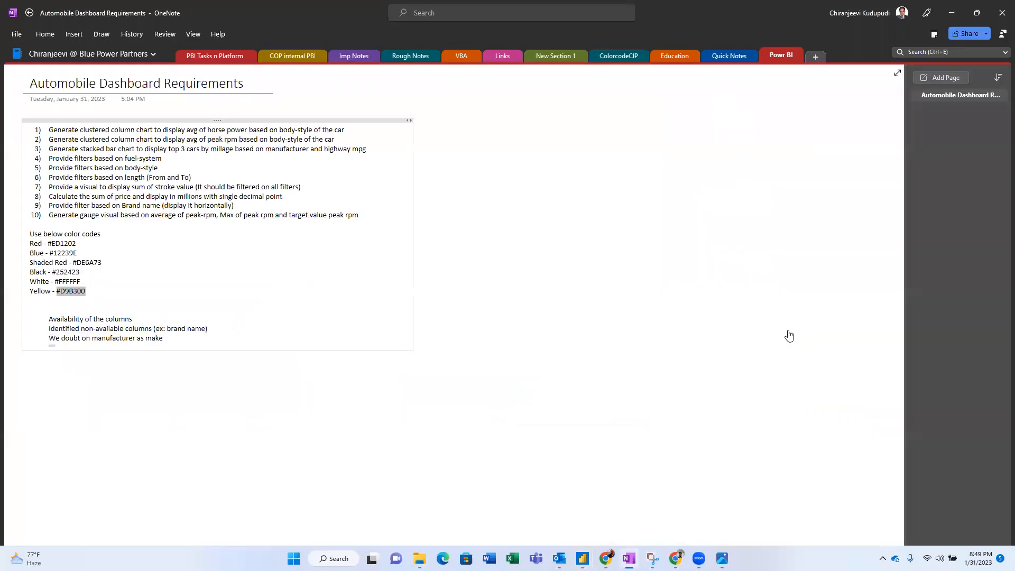
- Compare the reference screenshot with the Automobile dasboard background image, then return to the Power BI report
{"action": "key", "text": "alt+Tab"}
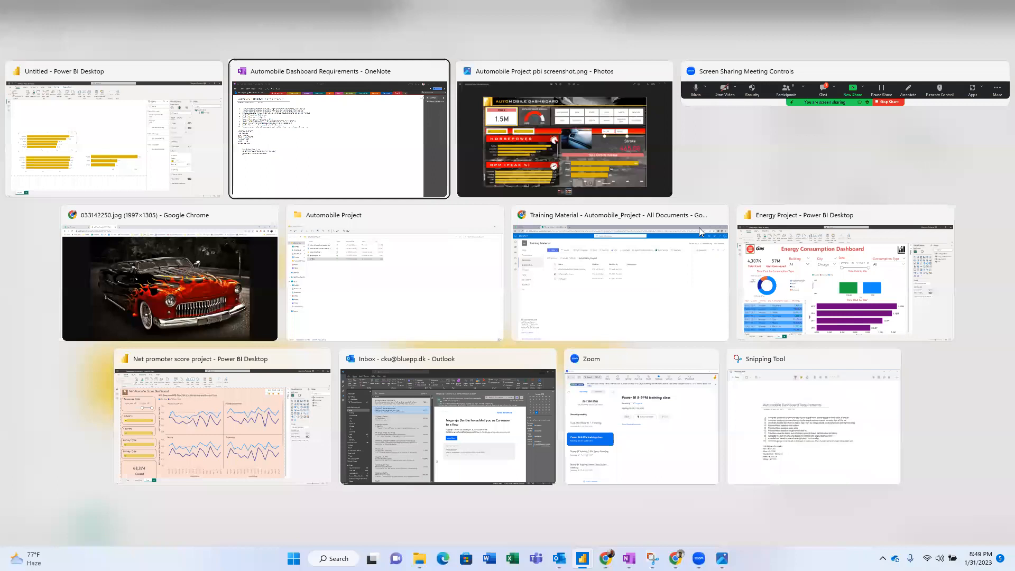
{"action": "left_click", "coordinate": [633, 155]}
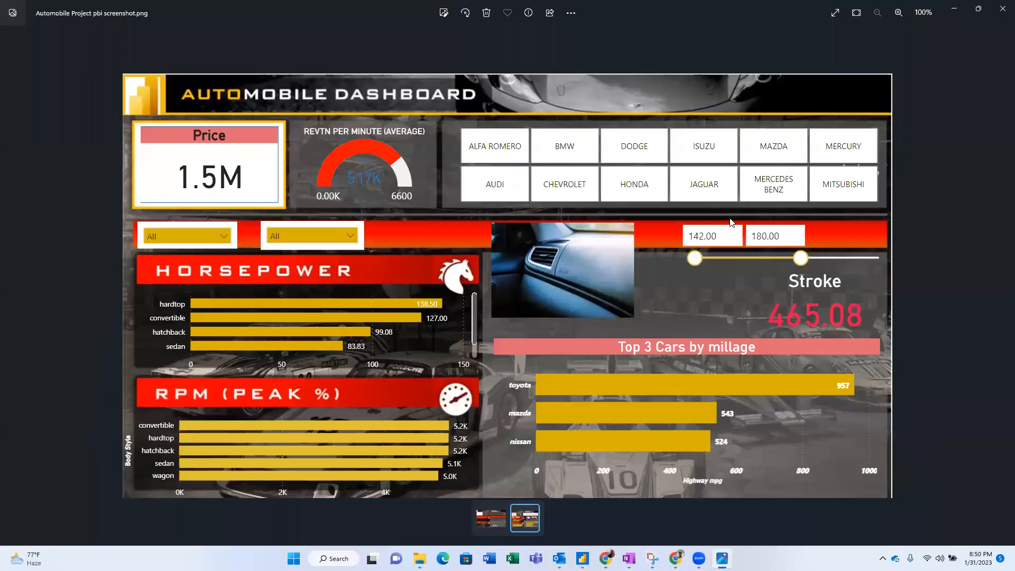
{"action": "key", "text": "alt+Tab"}
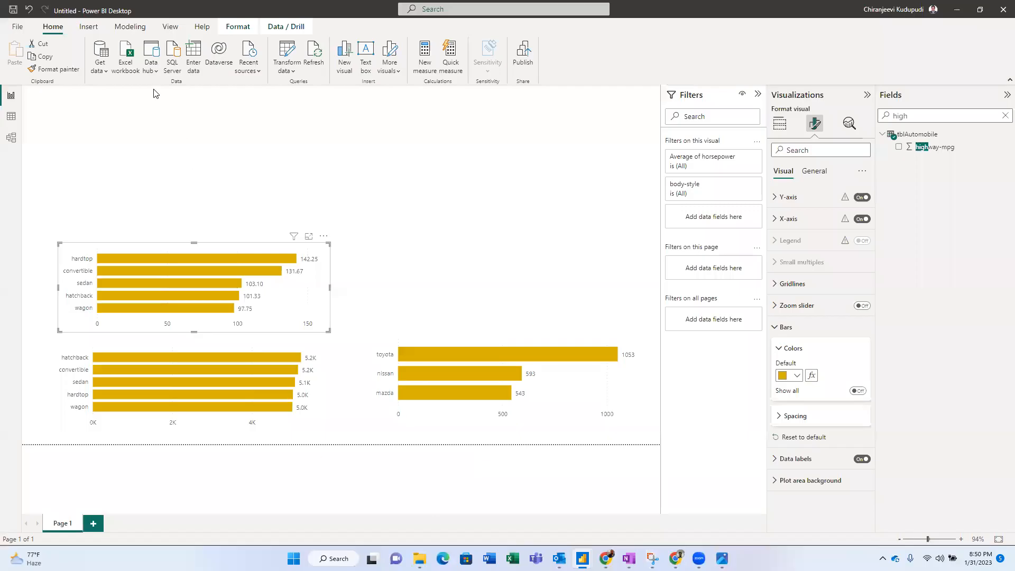
{"action": "key", "text": "alt+Tab"}
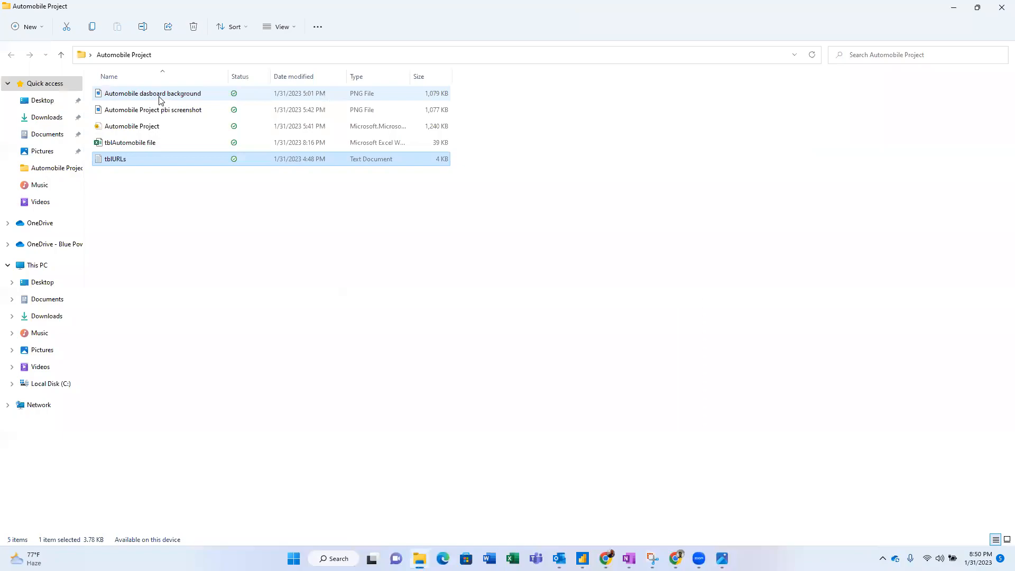
{"action": "double_click", "coordinate": [160, 99]}
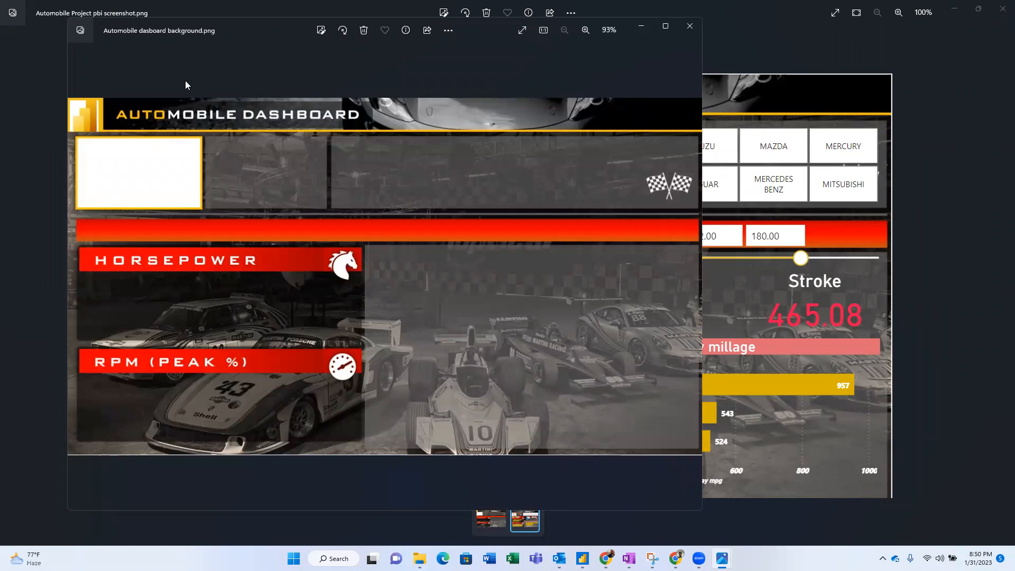
{"action": "key", "text": "alt+Tab"}
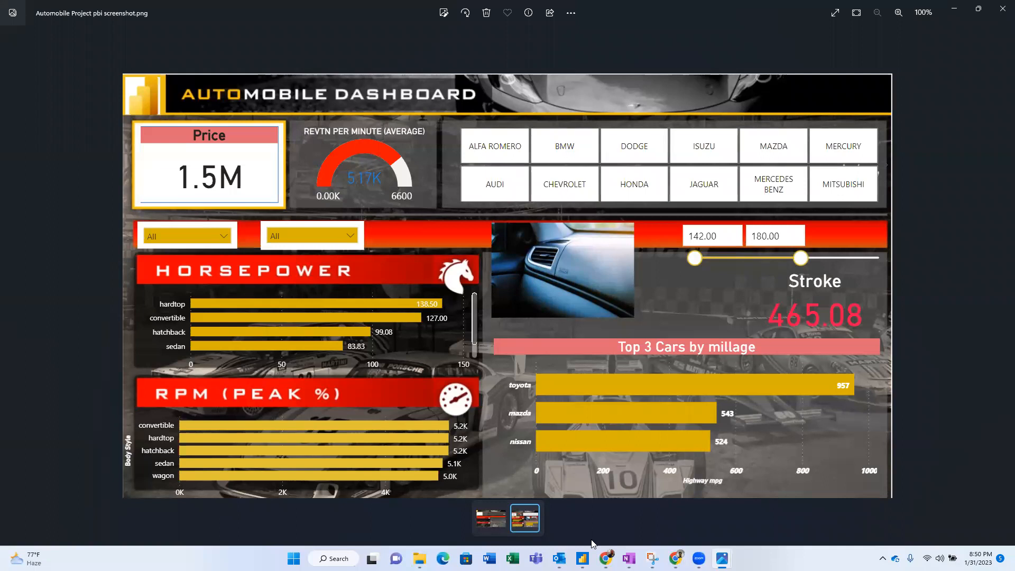
{"action": "left_click", "coordinate": [583, 559]}
{"action": "left_click", "coordinate": [695, 497]}
{"action": "left_click", "coordinate": [457, 280]}
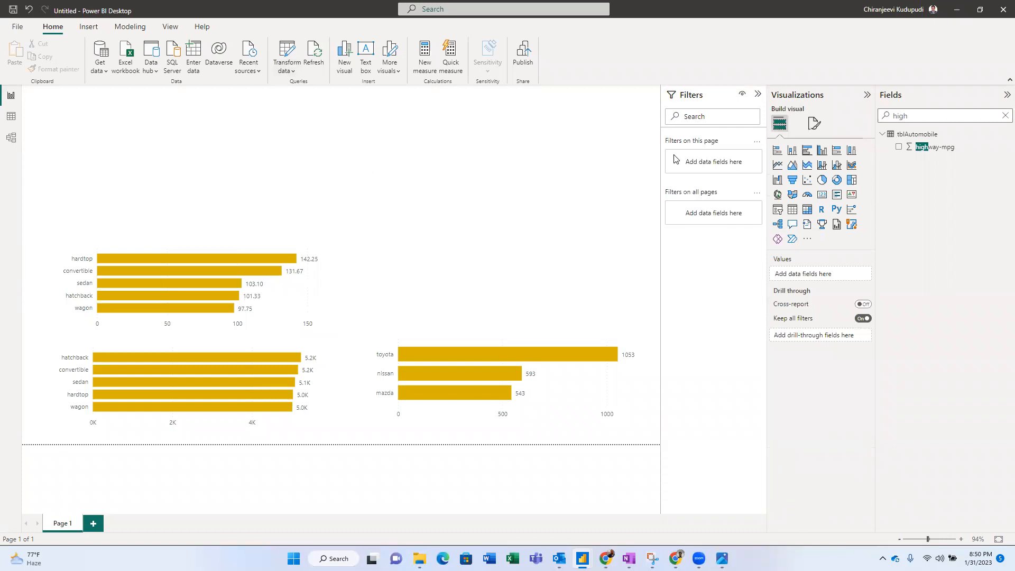
- Set the page canvas background to the Automobile dasboard background image at 0% transparency
{"action": "left_click", "coordinate": [814, 124]}
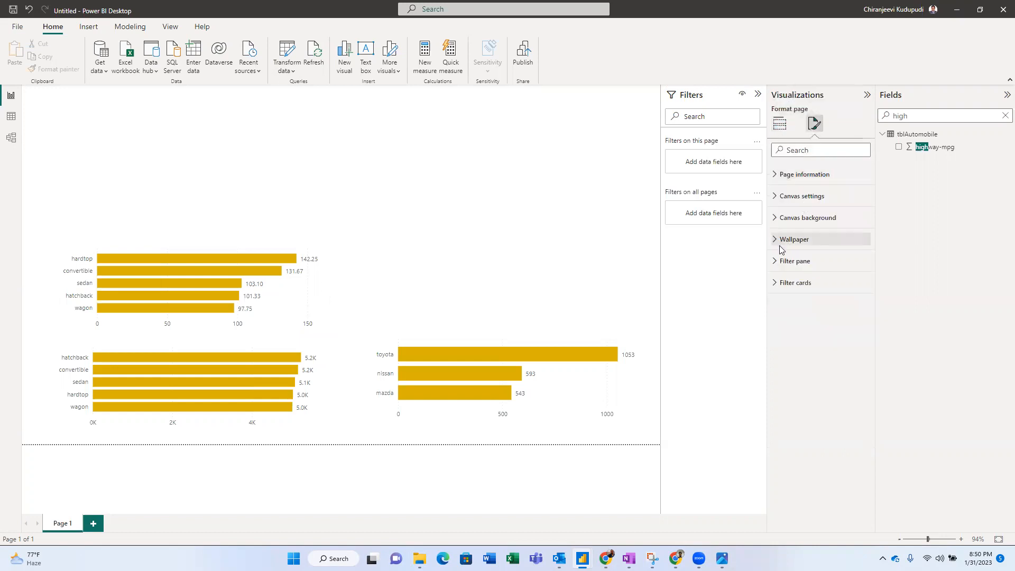
{"action": "left_click", "coordinate": [778, 220]}
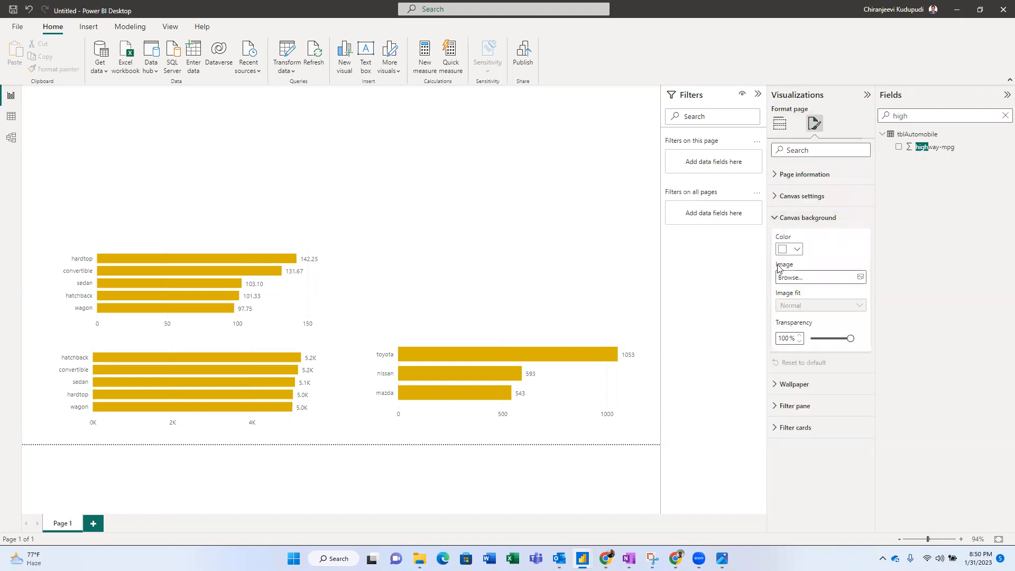
{"action": "left_click", "coordinate": [860, 278]}
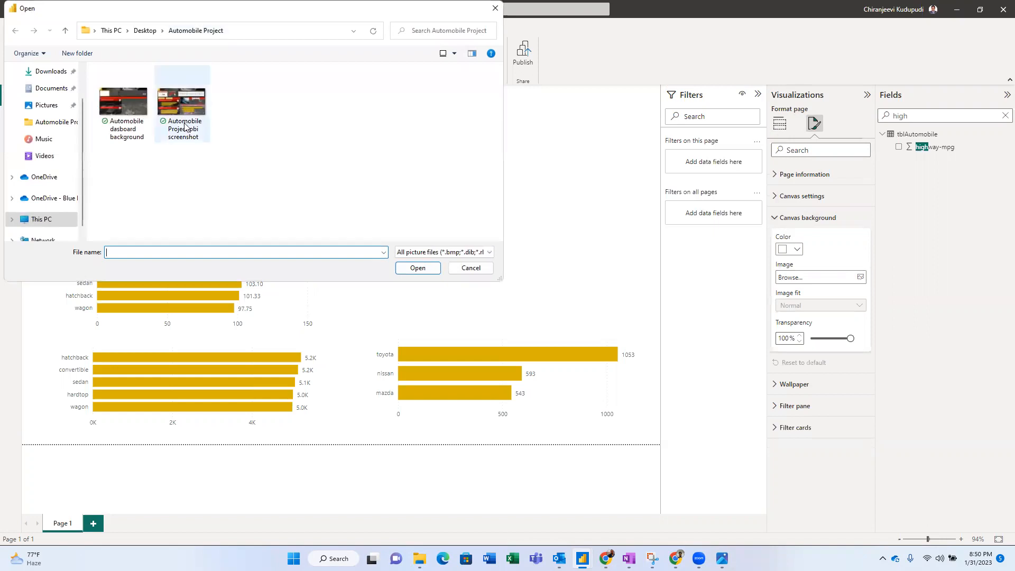
{"action": "left_click", "coordinate": [128, 127]}
{"action": "left_click", "coordinate": [415, 271]}
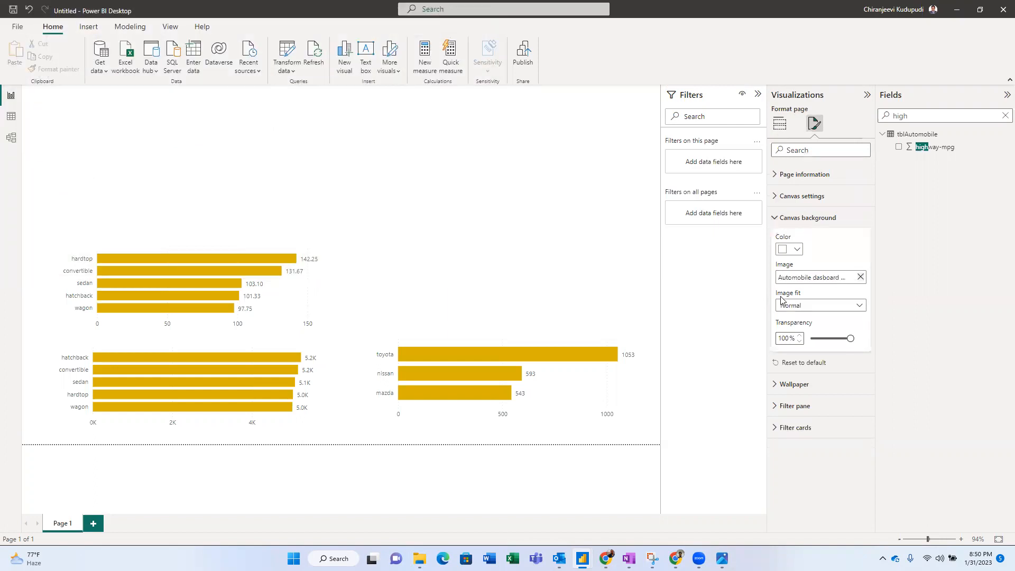
{"action": "left_click_drag", "start_coordinate": [852, 337], "coordinate": [800, 338]}
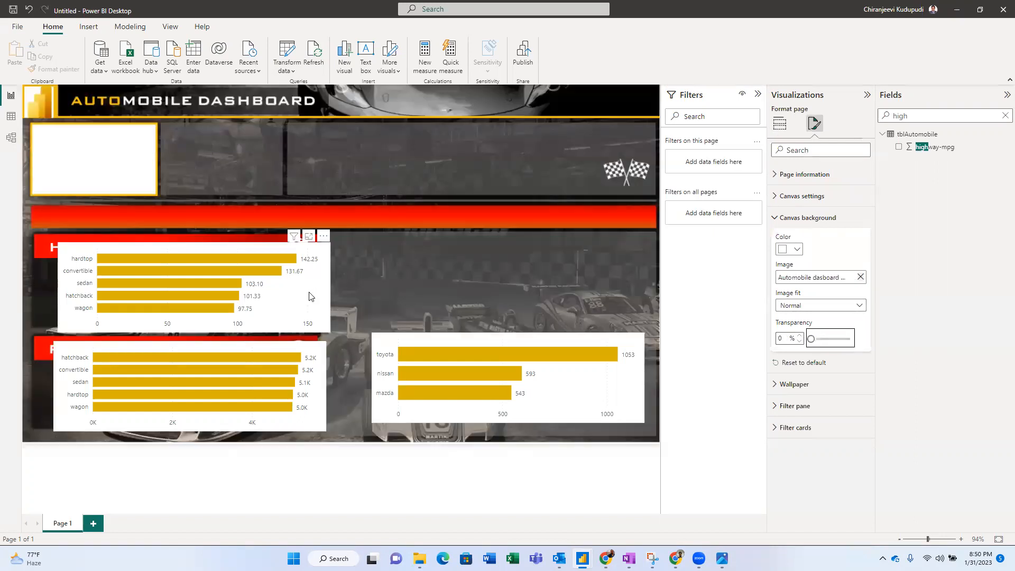
{"action": "left_click", "coordinate": [331, 248]}
- Resize the horsepower bar chart so it sits beneath the HORSEPOWER header
{"action": "left_click_drag", "start_coordinate": [331, 248], "coordinate": [275, 261]}
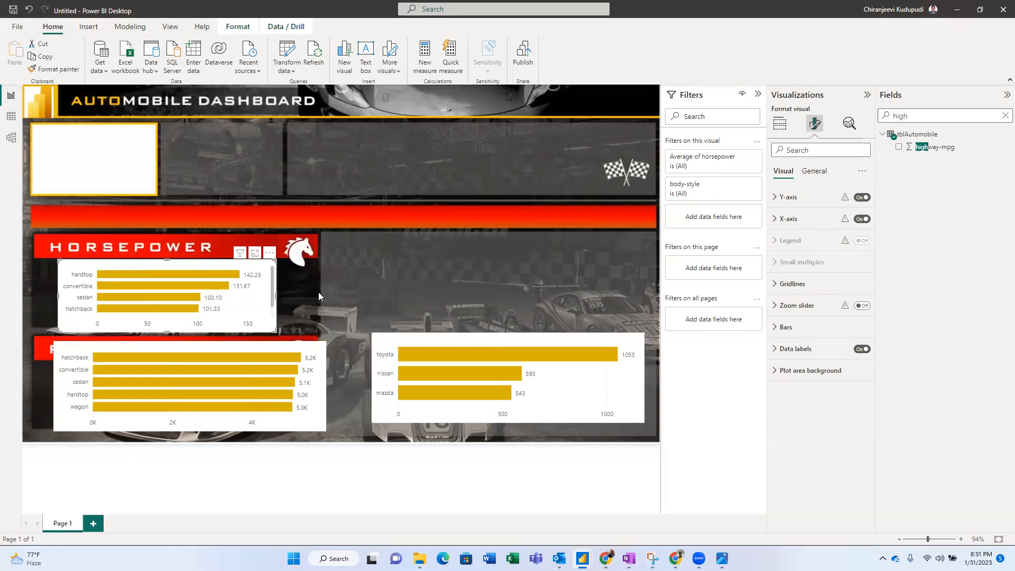
{"action": "left_click_drag", "start_coordinate": [275, 296], "coordinate": [318, 292]}
{"action": "left_click_drag", "start_coordinate": [58, 301], "coordinate": [37, 293]}
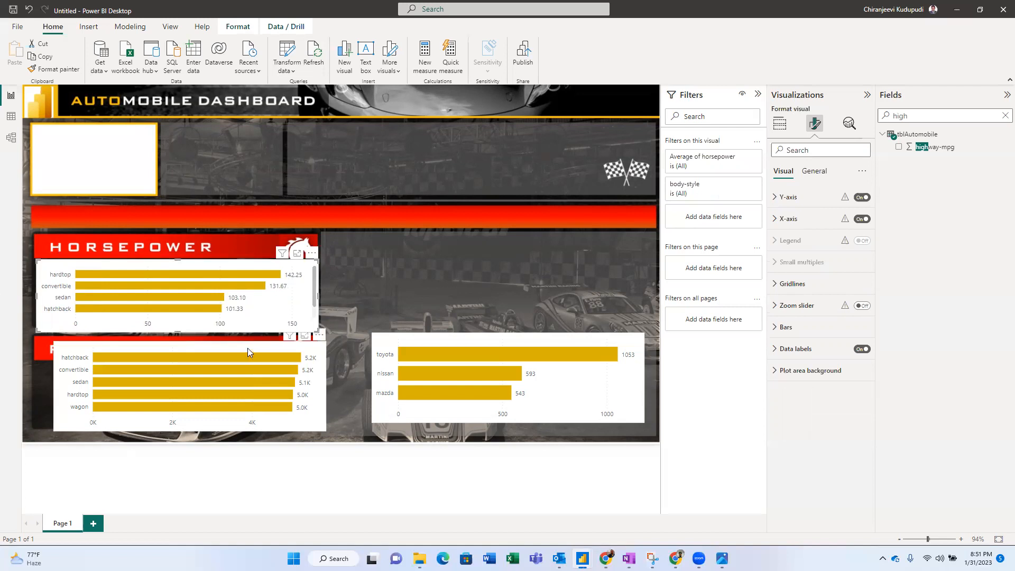
- Move the RPM chart under its RPM (PEAK %) header and widen it to match the horsepower chart
{"action": "left_click_drag", "start_coordinate": [247, 348], "coordinate": [231, 365]}
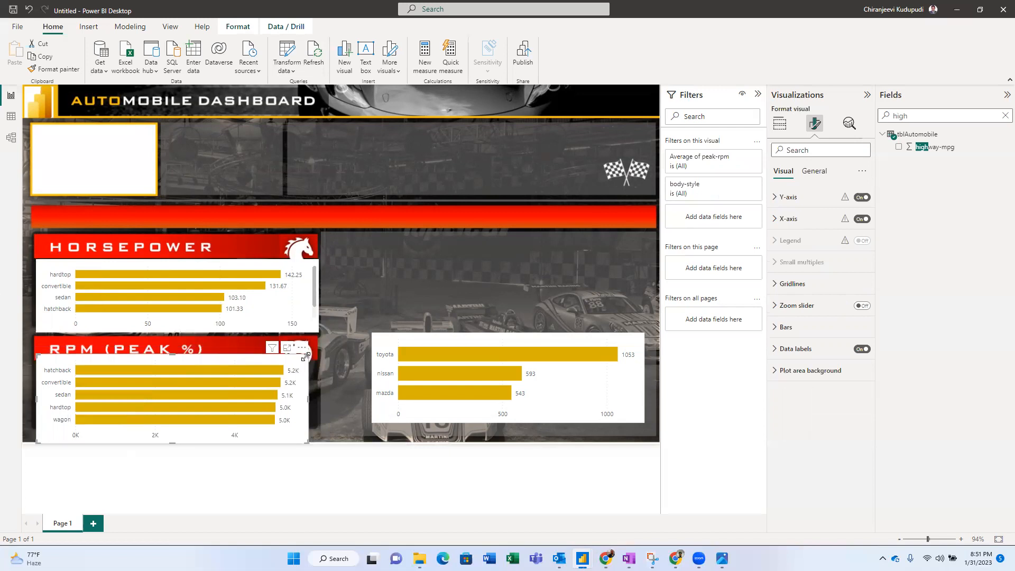
{"action": "left_click_drag", "start_coordinate": [307, 364], "coordinate": [315, 371]}
{"action": "left_click", "coordinate": [300, 307]}
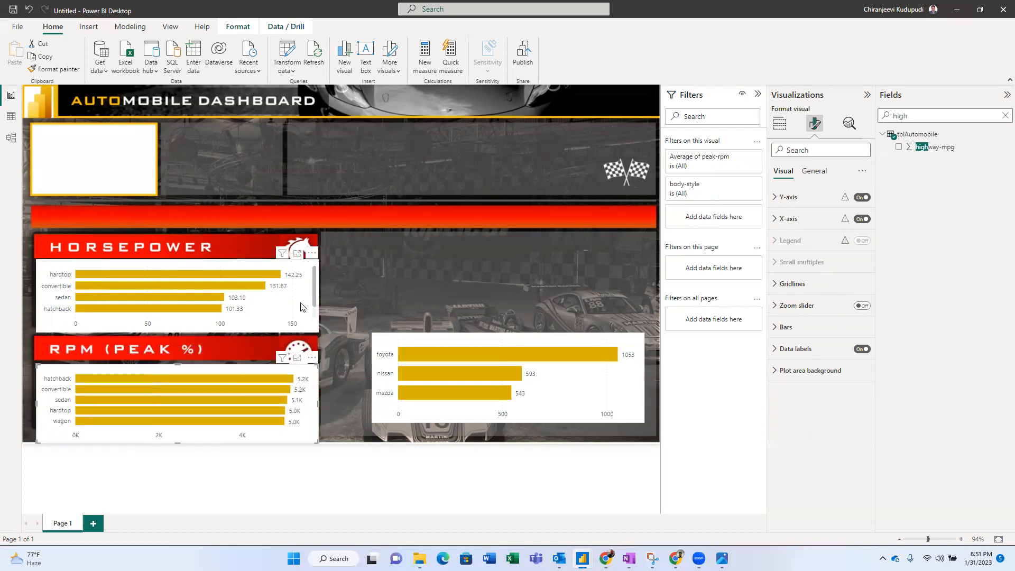
{"action": "key", "text": "alt+Tab"}
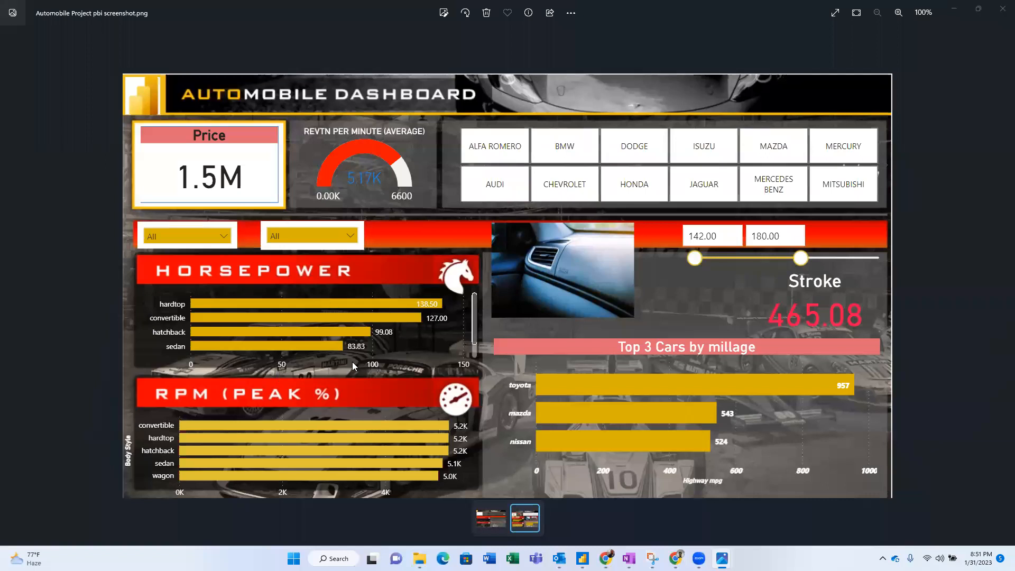
{"action": "key", "text": "alt+Tab"}
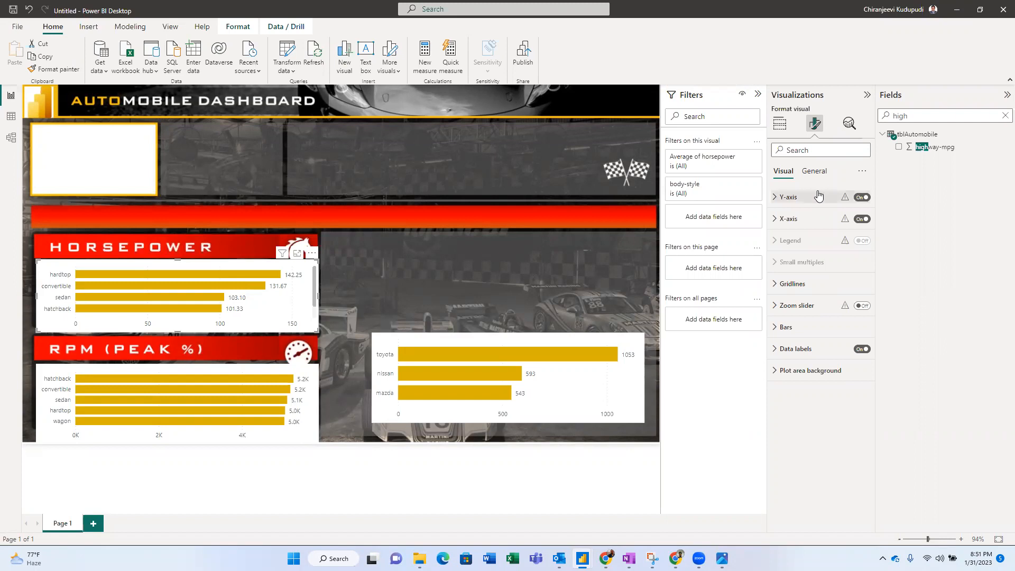
- Set the horsepower and RPM chart backgrounds to 100% transparency
{"action": "left_click", "coordinate": [815, 172]}
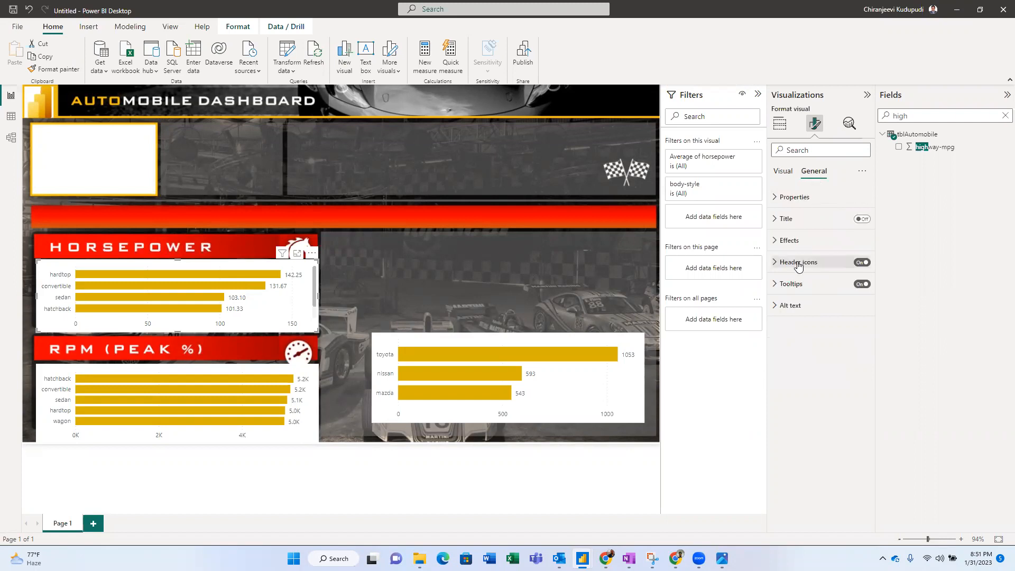
{"action": "left_click", "coordinate": [778, 243]}
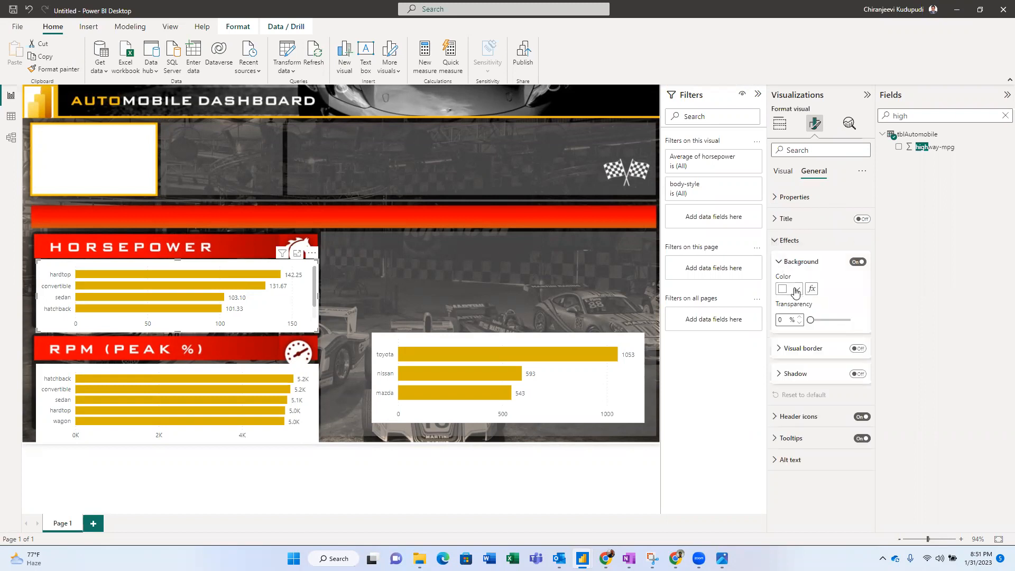
{"action": "left_click_drag", "start_coordinate": [811, 319], "coordinate": [875, 321]}
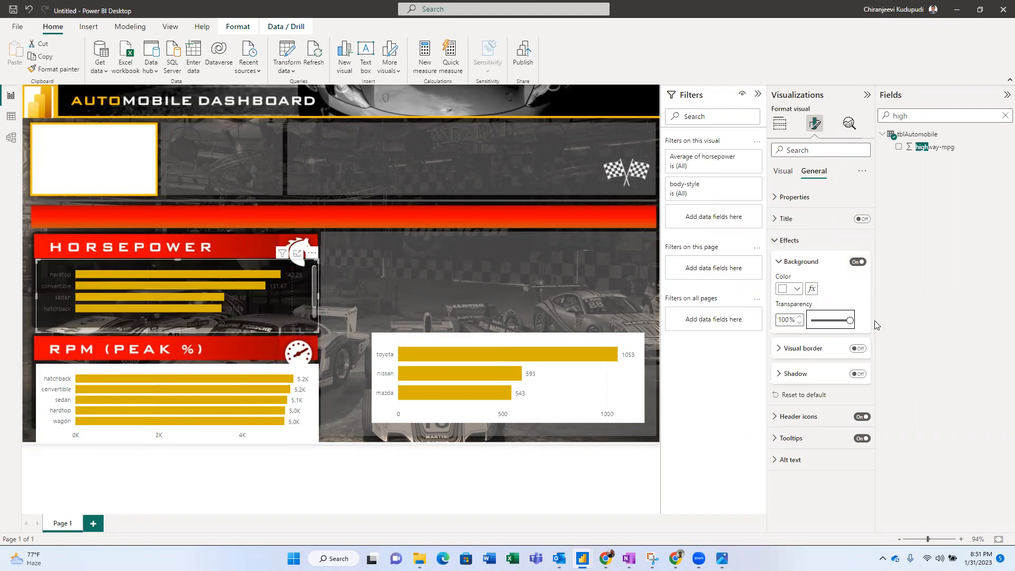
{"action": "left_click", "coordinate": [311, 415]}
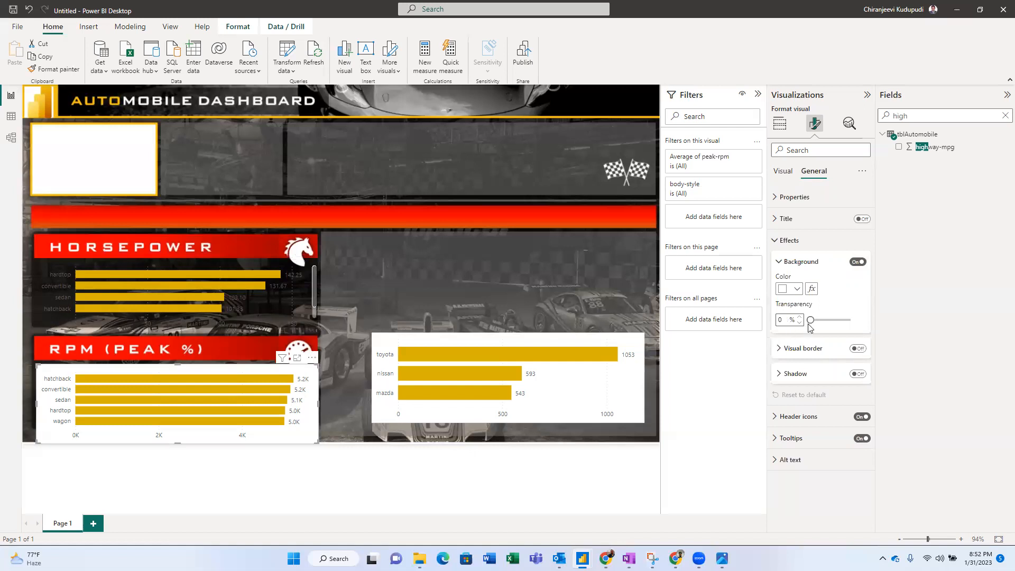
{"action": "left_click_drag", "start_coordinate": [809, 319], "coordinate": [885, 321]}
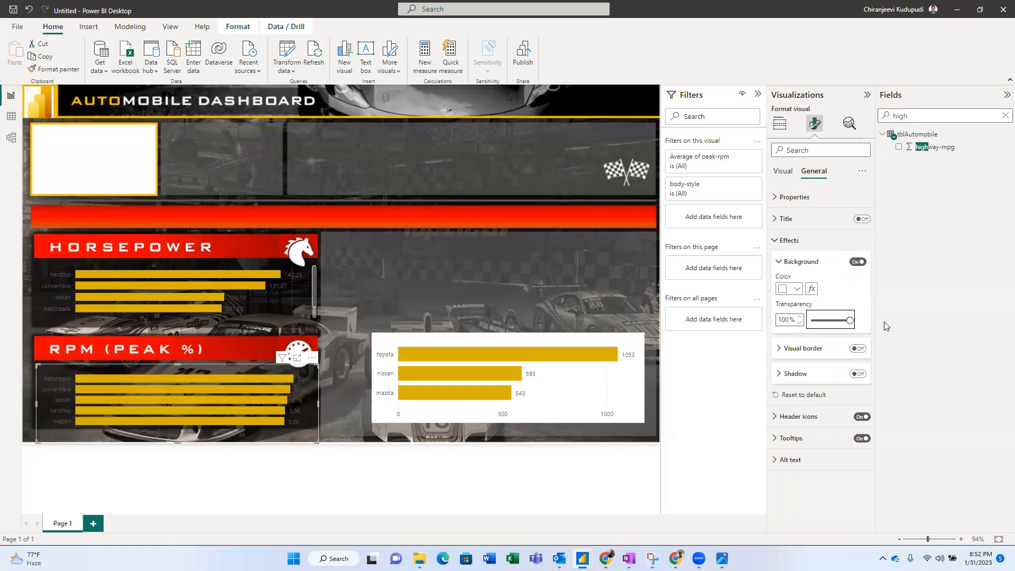
- Set the top 3 cars by make chart background to about 50% transparency
{"action": "left_click", "coordinate": [624, 398]}
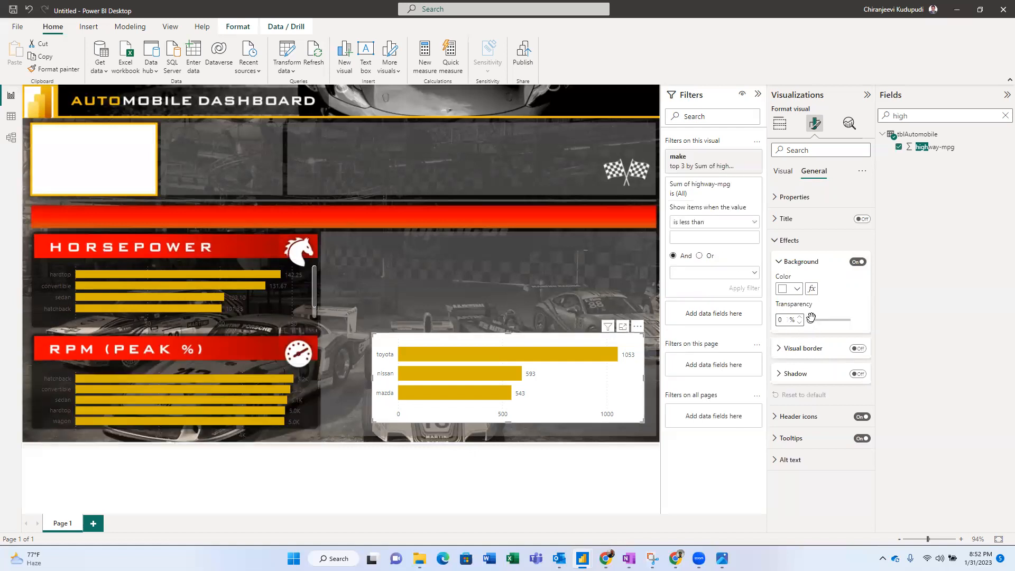
{"action": "left_click_drag", "start_coordinate": [890, 324], "coordinate": [895, 319]}
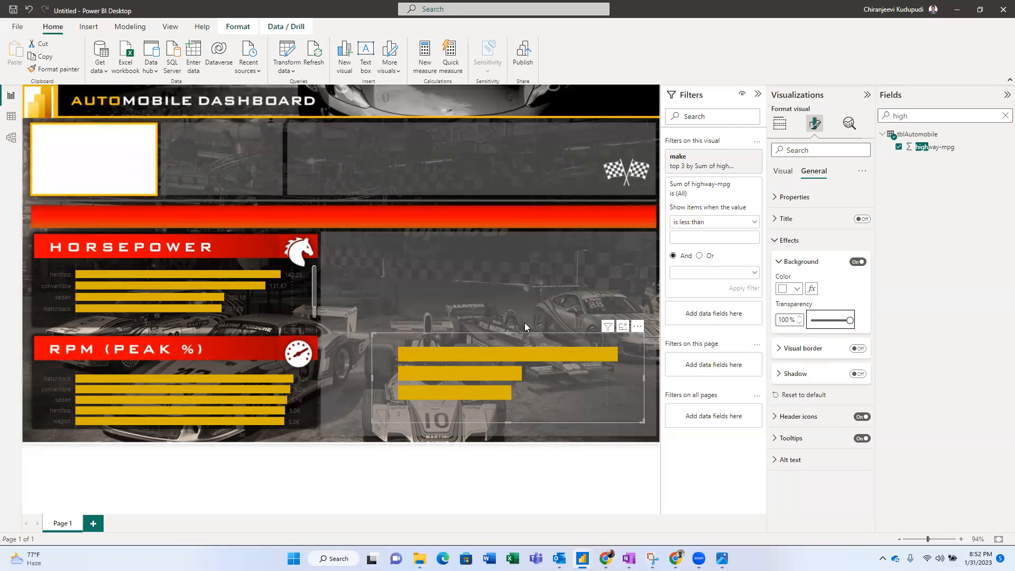
{"action": "left_click_drag", "start_coordinate": [851, 318], "coordinate": [830, 321]}
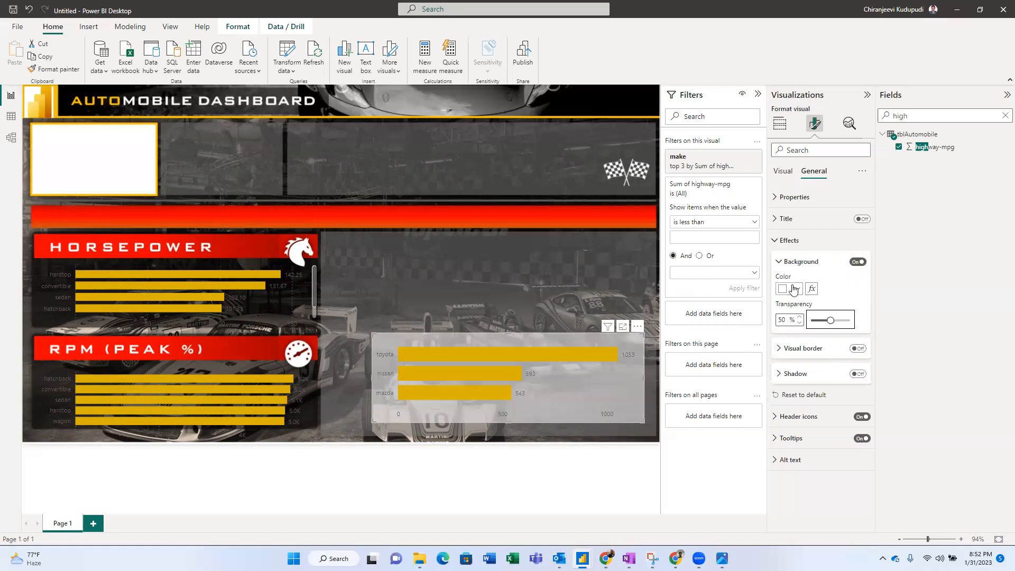
- Give the make chart a black background at about 76% transparency
{"action": "left_click", "coordinate": [793, 289]}
{"action": "left_click", "coordinate": [794, 289]}
{"action": "left_click", "coordinate": [793, 289]}
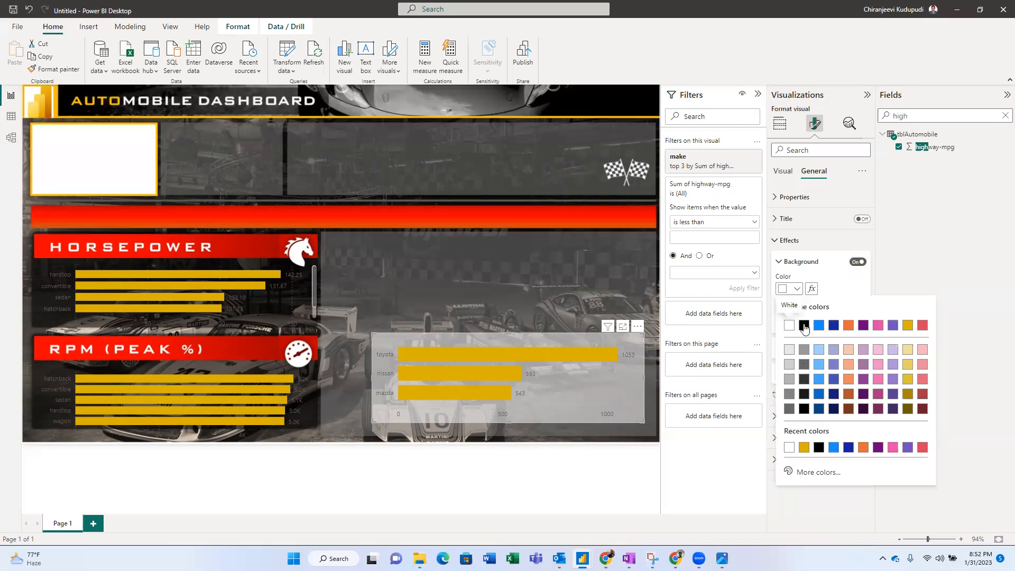
{"action": "left_click", "coordinate": [804, 324]}
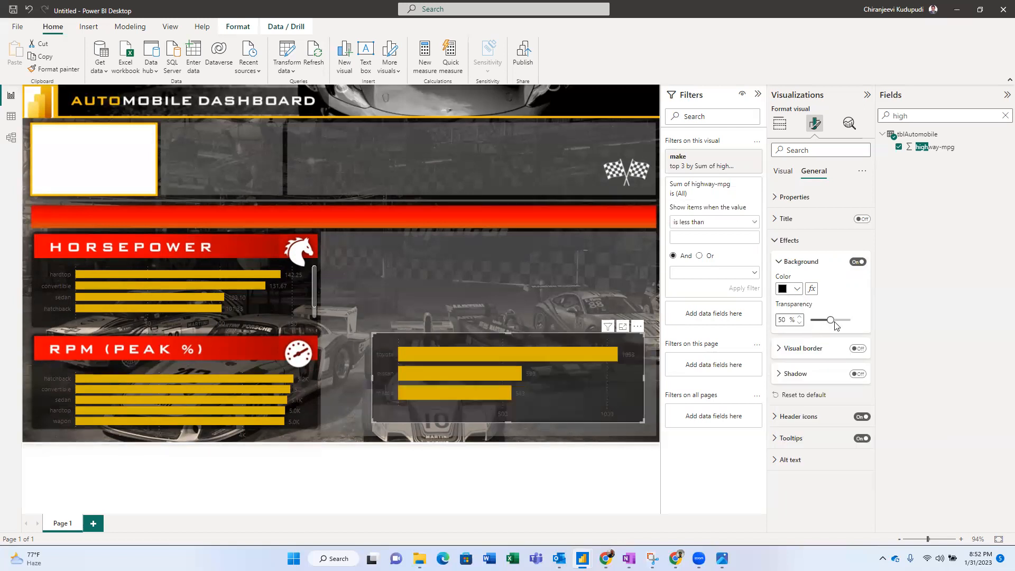
{"action": "mouse_move", "coordinate": [832, 321]}
{"action": "left_mouse_down"}
{"action": "mouse_move", "coordinate": [841, 319]}
{"action": "mouse_move", "coordinate": [817, 319]}
{"action": "mouse_move", "coordinate": [843, 319]}
{"action": "left_mouse_up"}
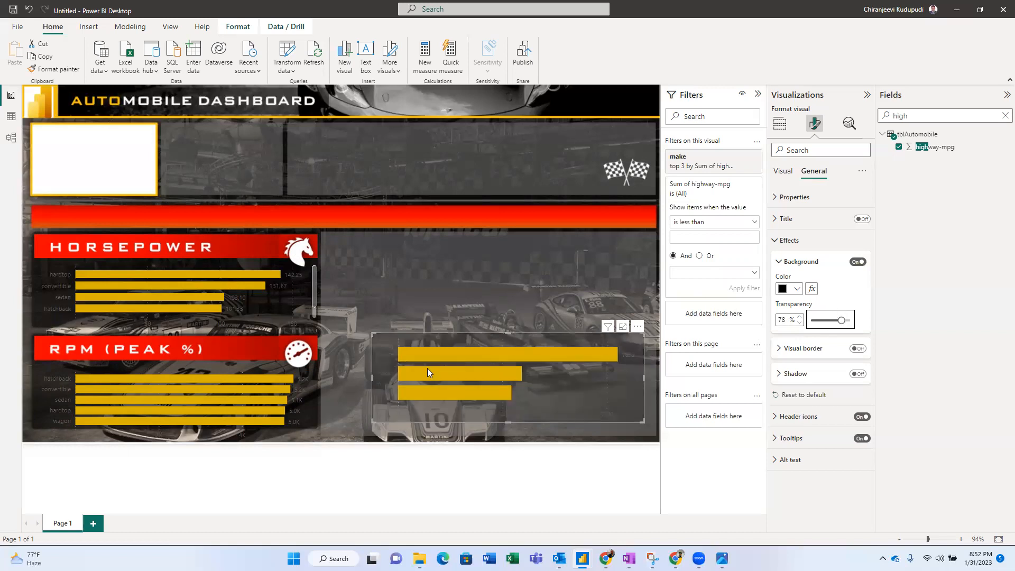
- Give the RPM (PEAK %) chart a black background at 23% transparency
{"action": "left_click", "coordinate": [256, 370]}
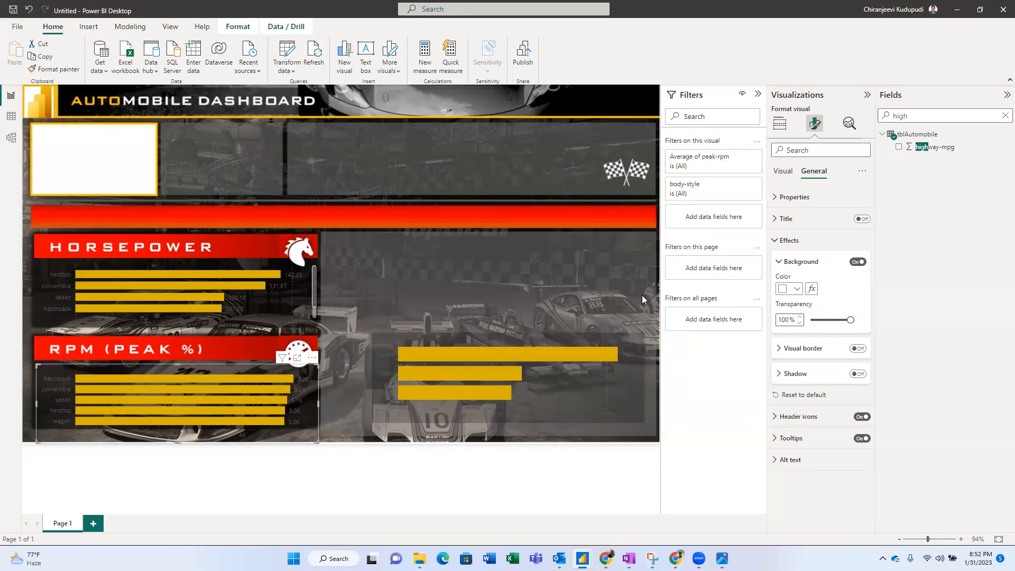
{"action": "left_click", "coordinate": [795, 290]}
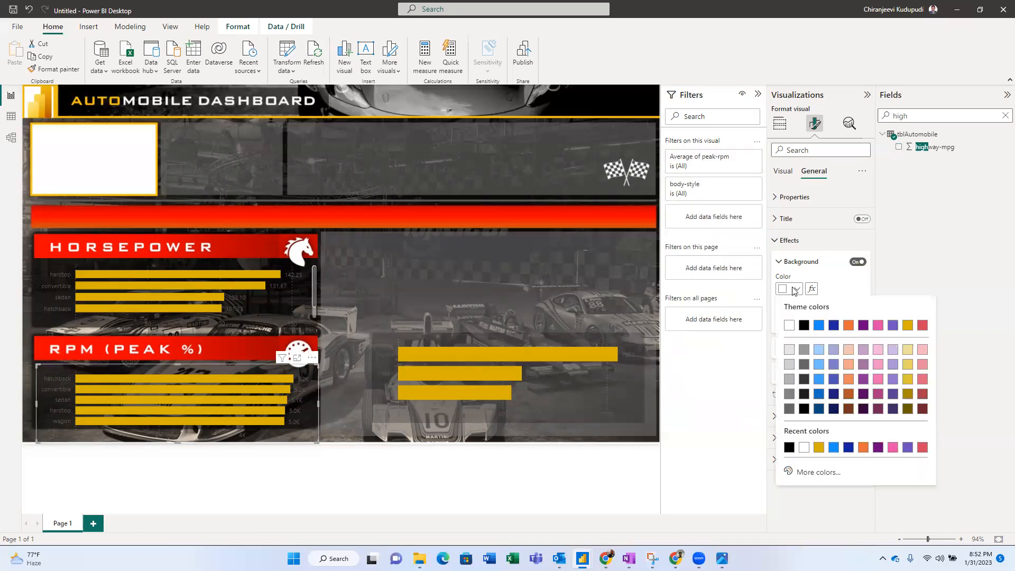
{"action": "left_click", "coordinate": [803, 325]}
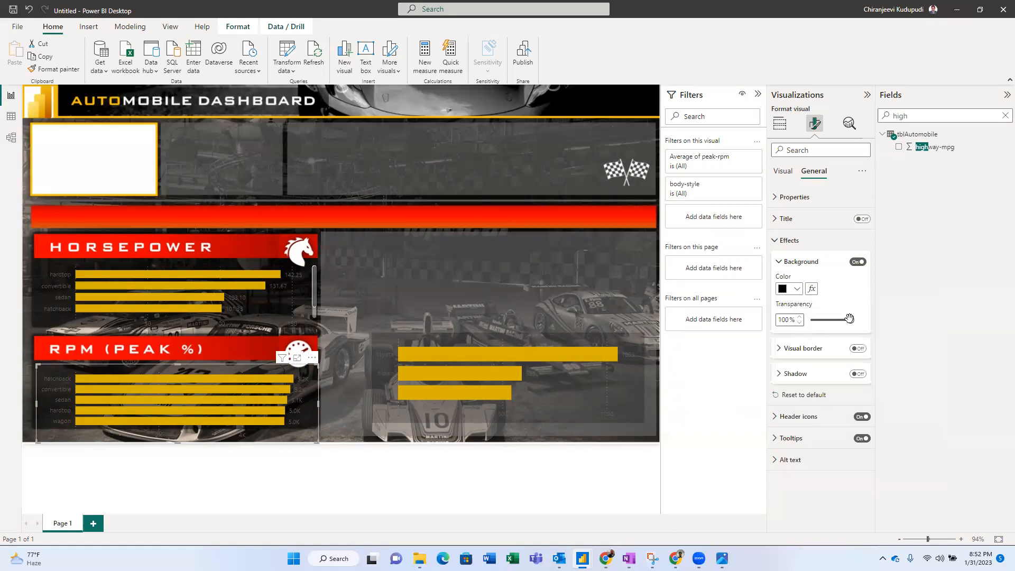
{"action": "left_click_drag", "start_coordinate": [851, 319], "coordinate": [819, 317]}
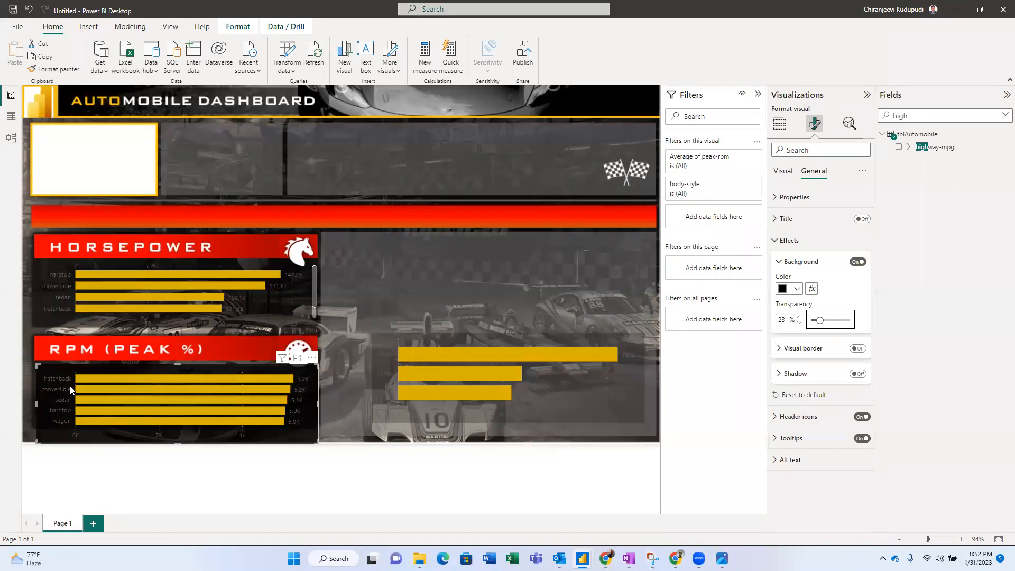
{"action": "left_click", "coordinate": [785, 176]}
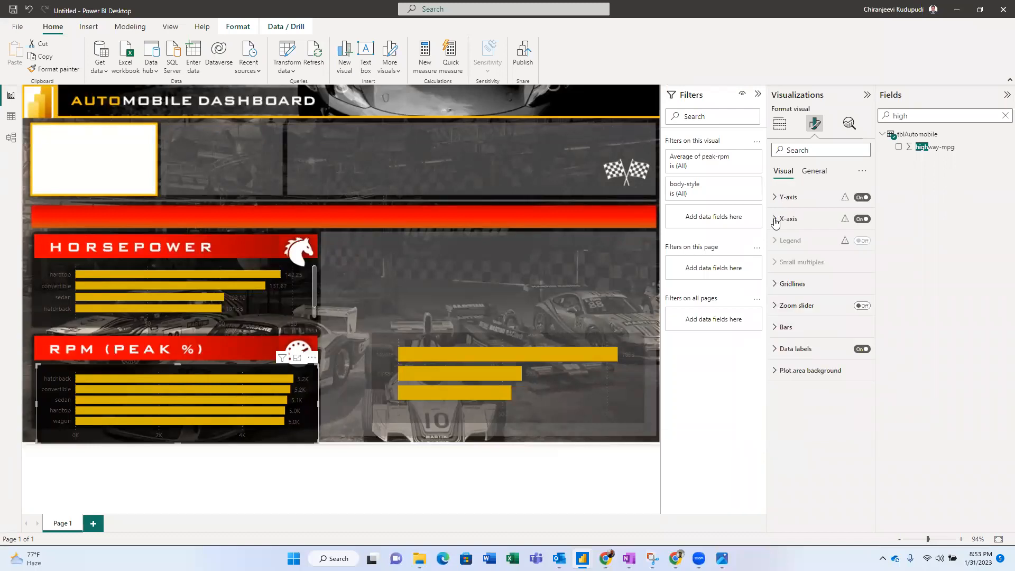
- Color the RPM chart's X-axis value labels (0K, 2K, 4K) white, then expand the Y-axis settings
{"action": "left_click", "coordinate": [776, 221]}
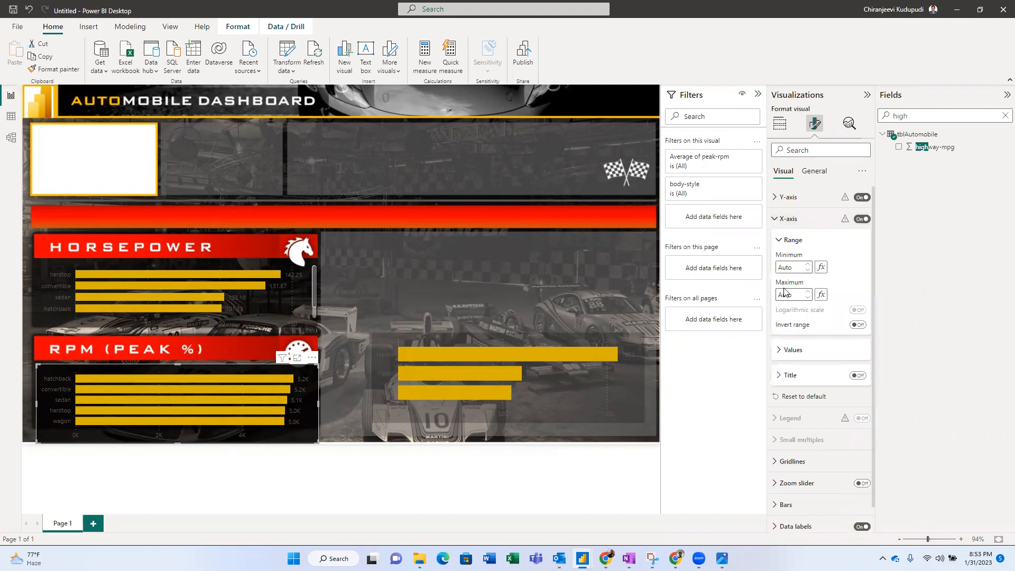
{"action": "left_click", "coordinate": [778, 351]}
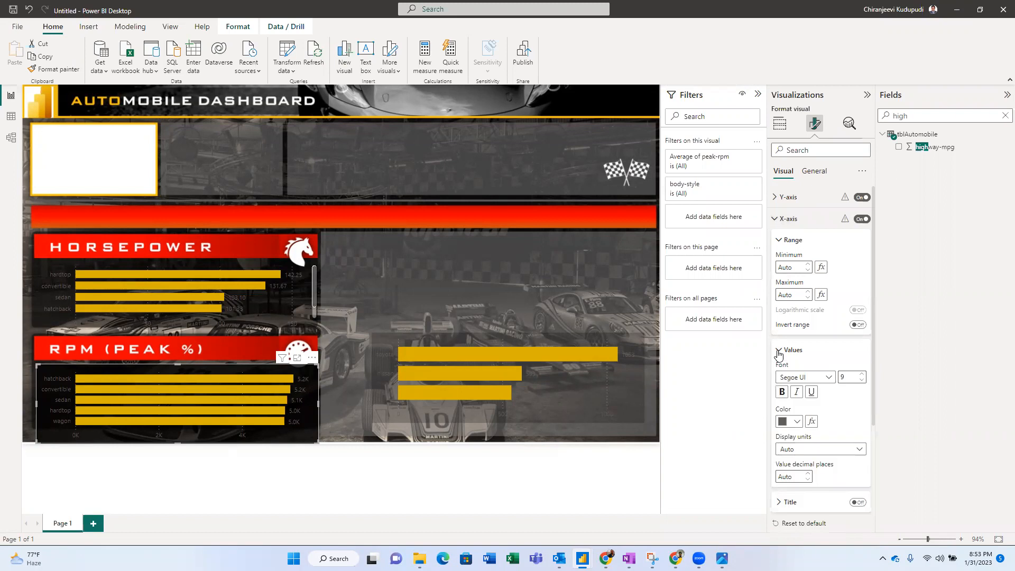
{"action": "left_click", "coordinate": [797, 422]}
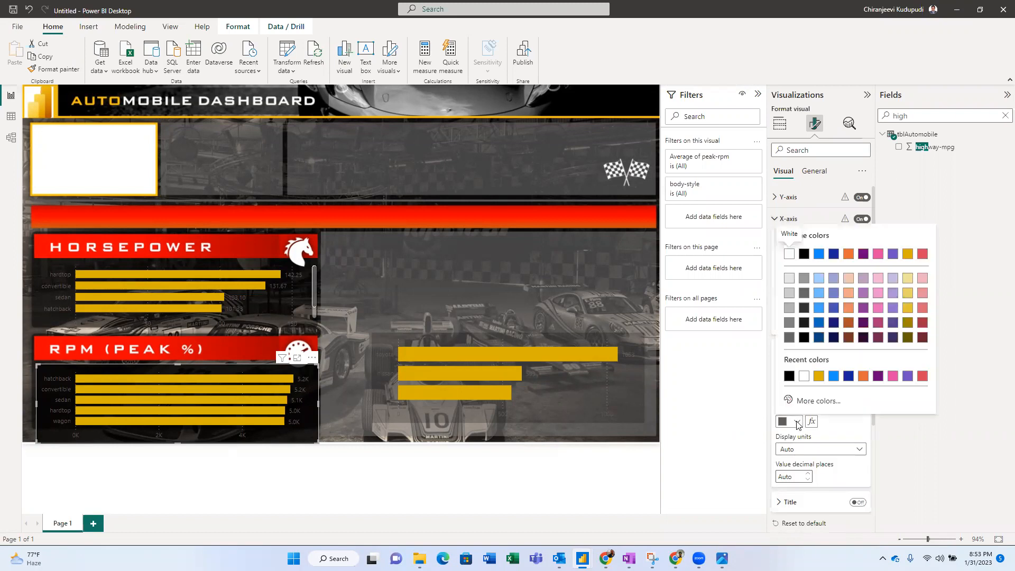
{"action": "left_click", "coordinate": [805, 377]}
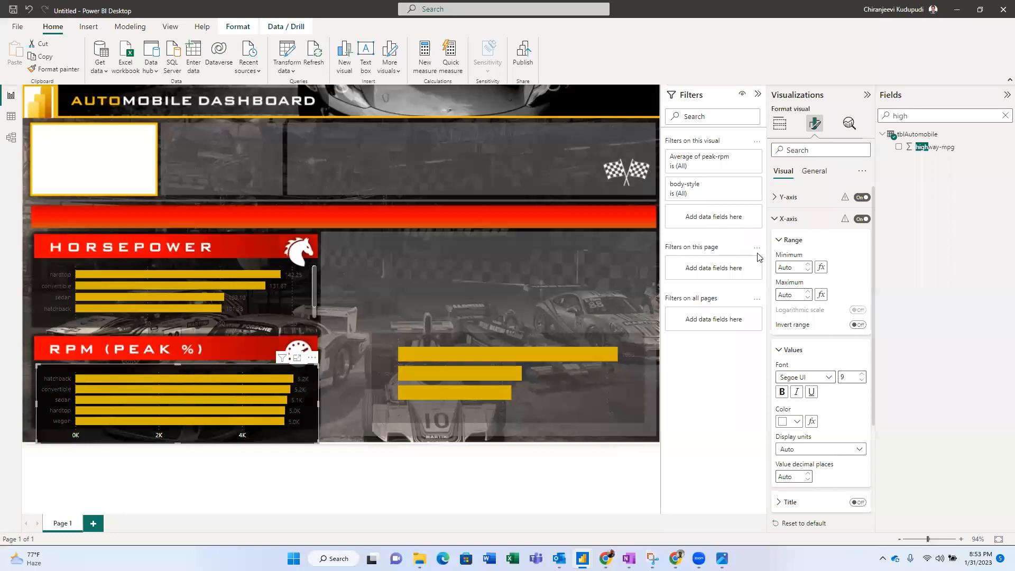
{"action": "left_click", "coordinate": [774, 197]}
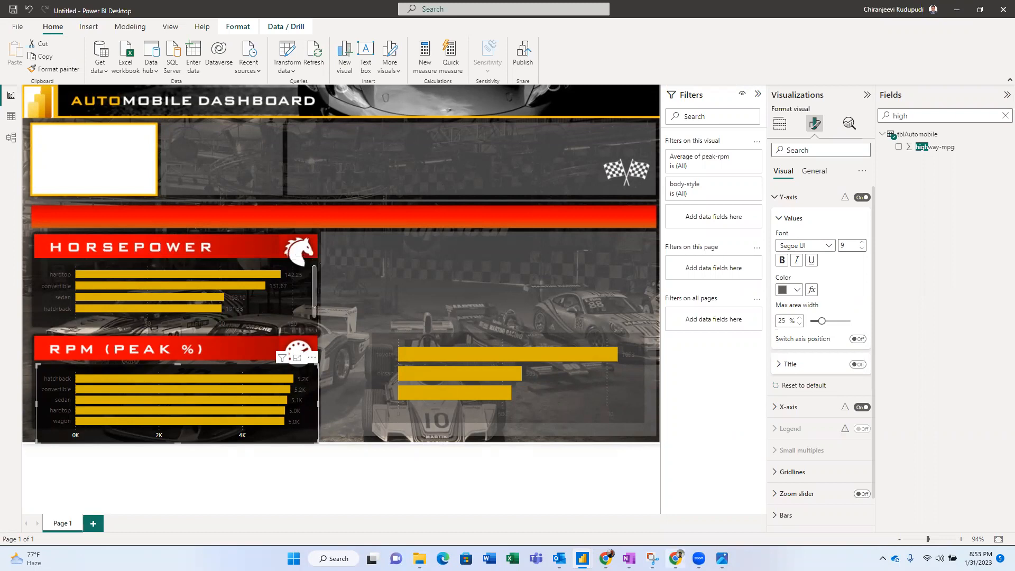
{"action": "mouse_move", "coordinate": [582, 559]}
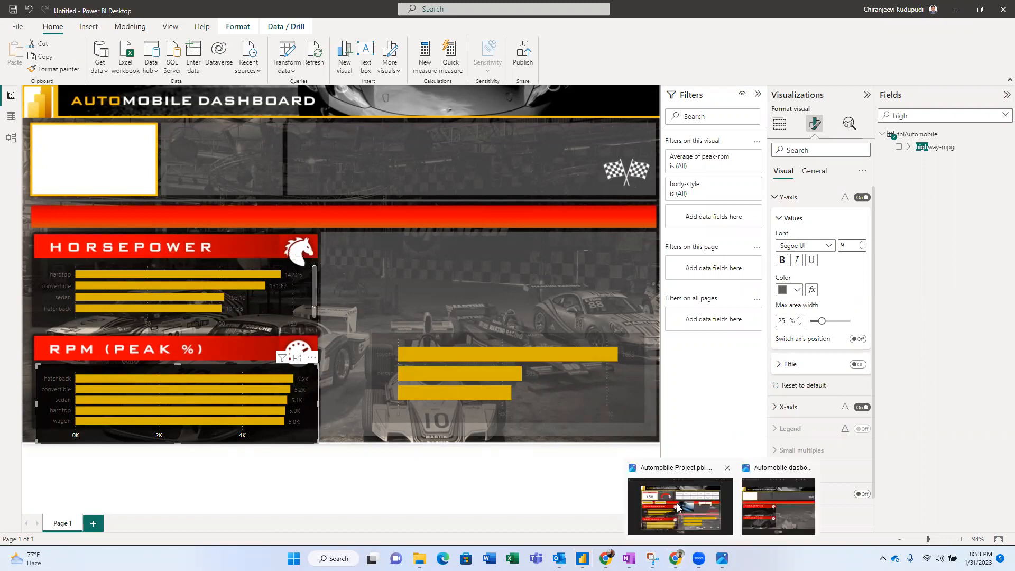
{"action": "left_click", "coordinate": [678, 508]}
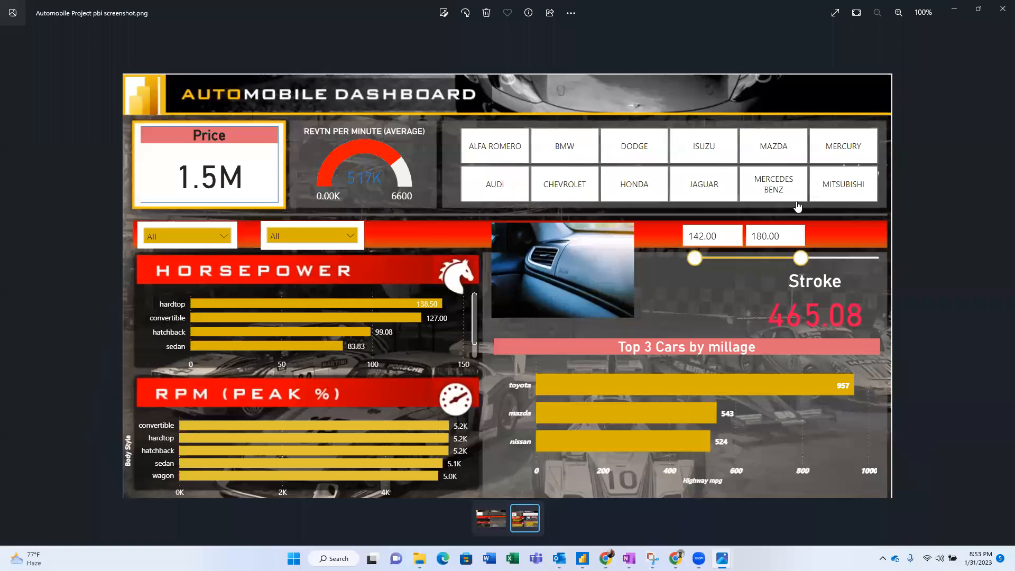
{"action": "key", "text": "alt+Tab"}
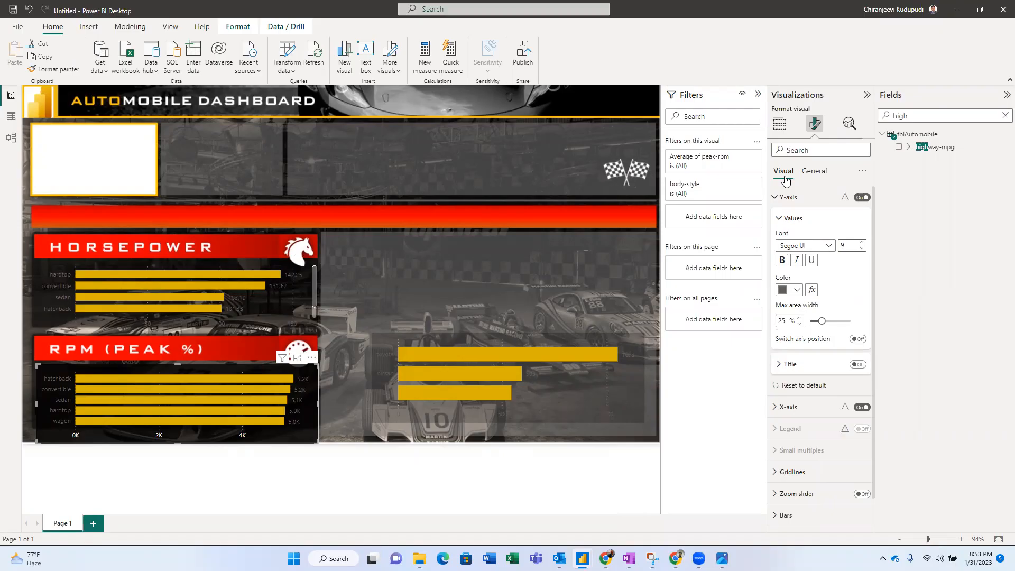
{"action": "left_click", "coordinate": [821, 174]}
{"action": "left_click", "coordinate": [782, 175]}
- In SharePoint, browse Documents > PowerBI_Projects > Automobile_Project to see the three uploaded files
{"action": "key", "text": "alt+Tab"}
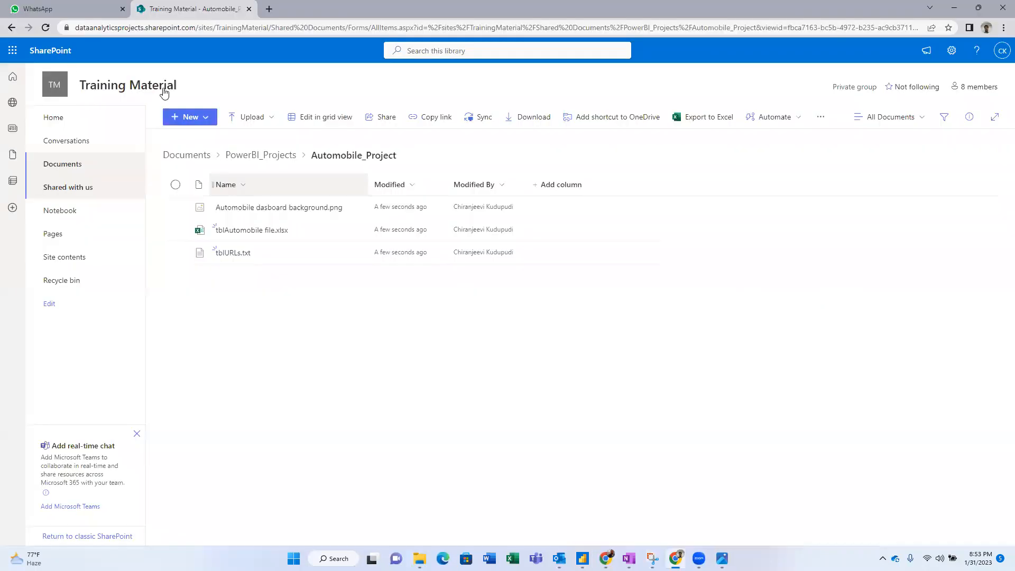
{"action": "mouse_move", "coordinate": [162, 93]}
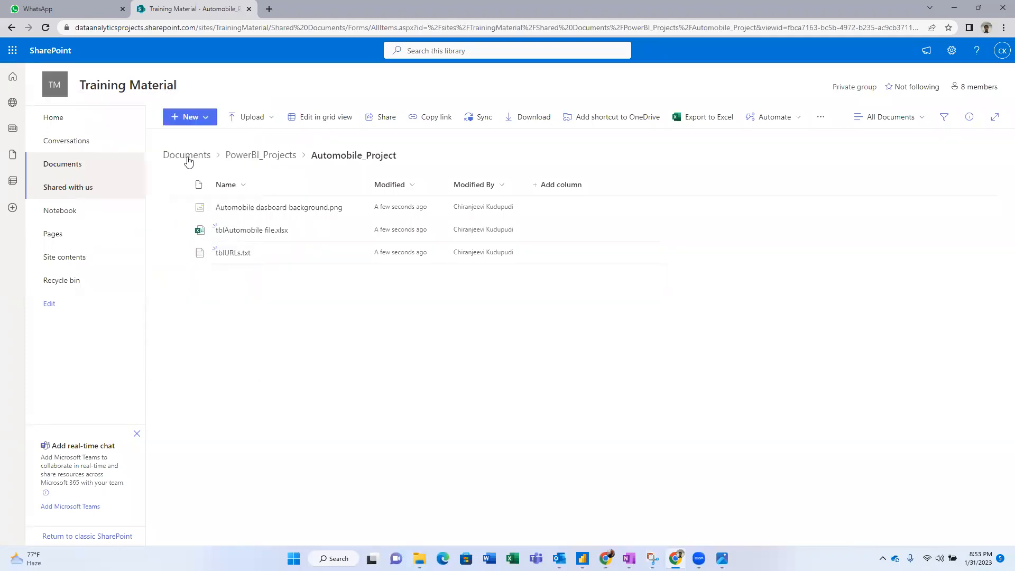
{"action": "left_click", "coordinate": [59, 164]}
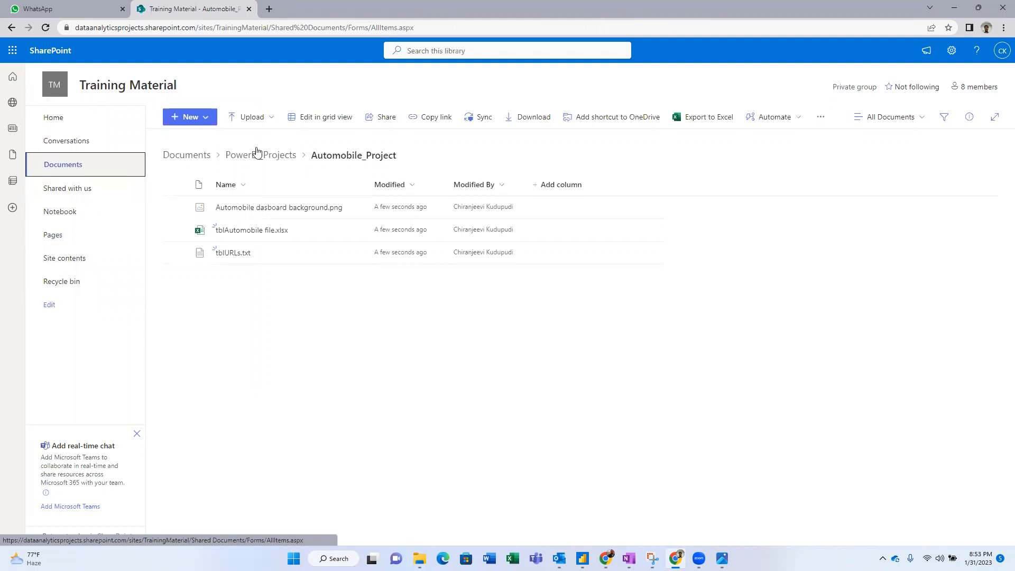
{"action": "left_click", "coordinate": [267, 156]}
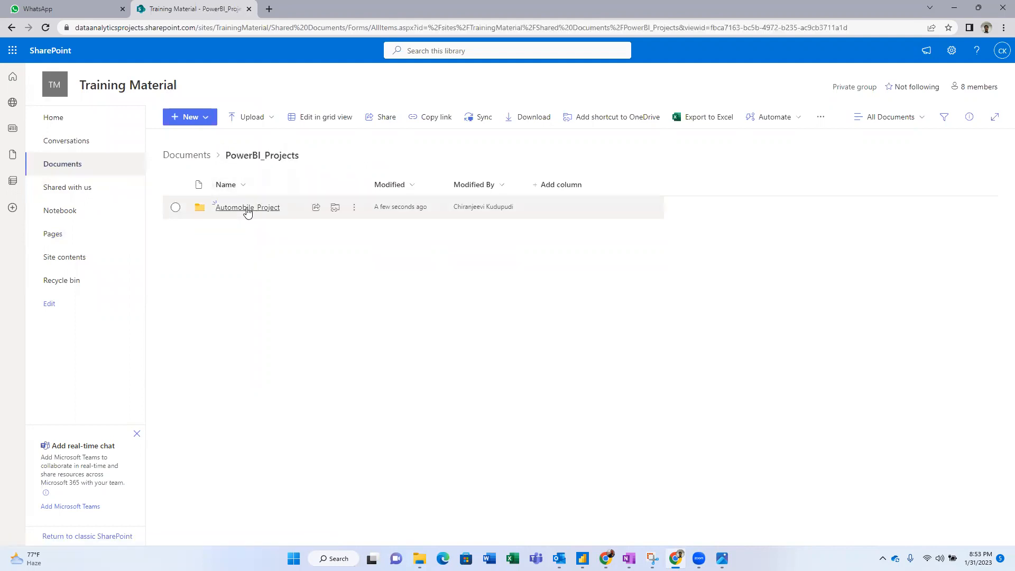
{"action": "left_click", "coordinate": [247, 209]}
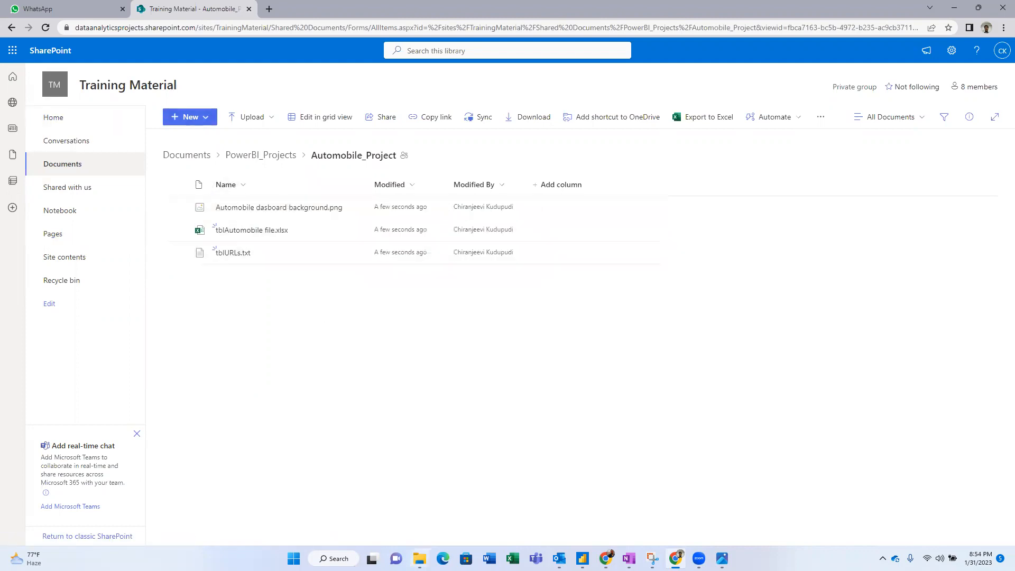
- Open 'Automobile Project pbi screenshot' from the local Automobile Project folder in Photos
{"action": "left_click", "coordinate": [419, 559]}
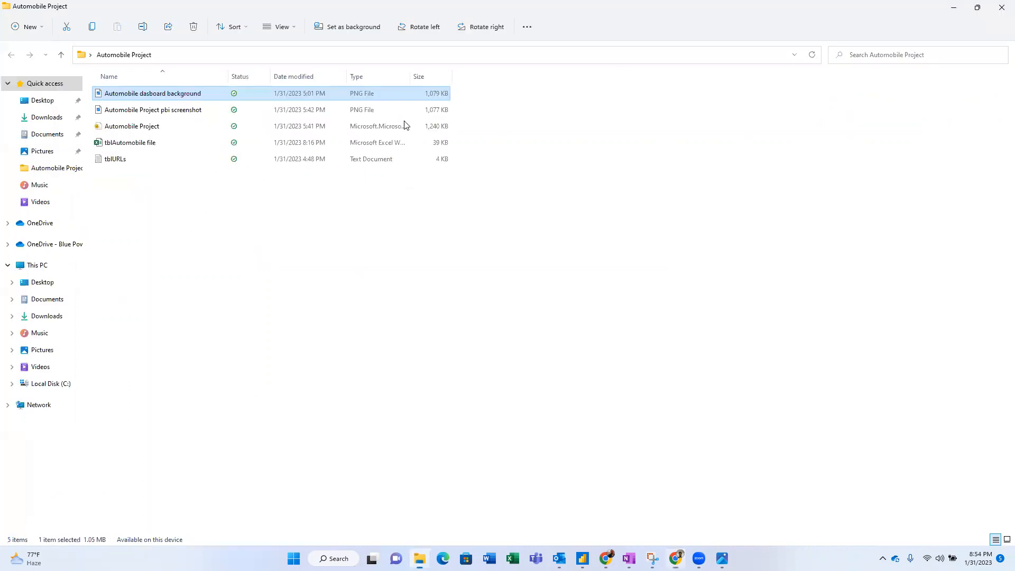
{"action": "double_click", "coordinate": [874, 12]}
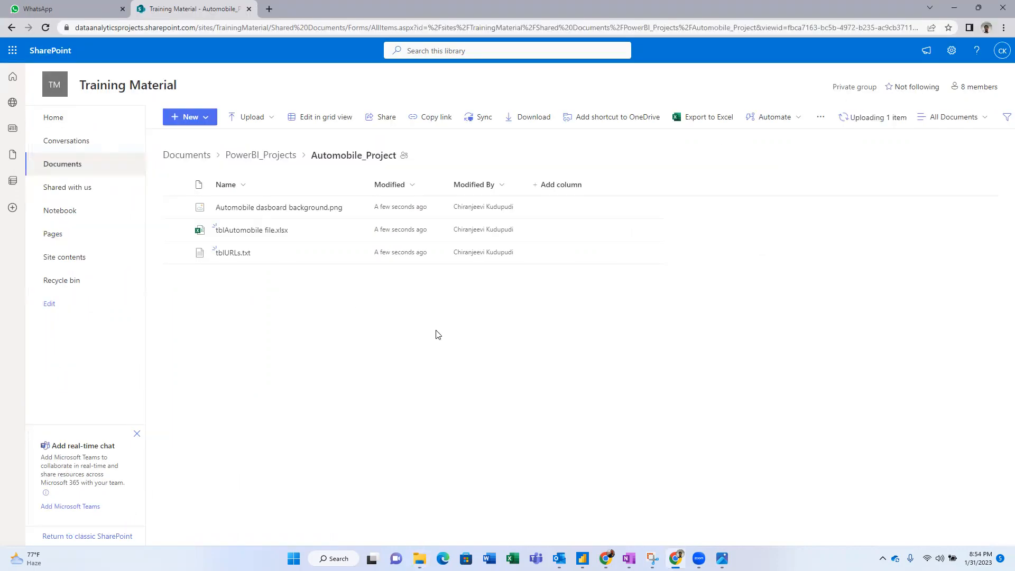
{"action": "key", "text": "alt+Tab"}
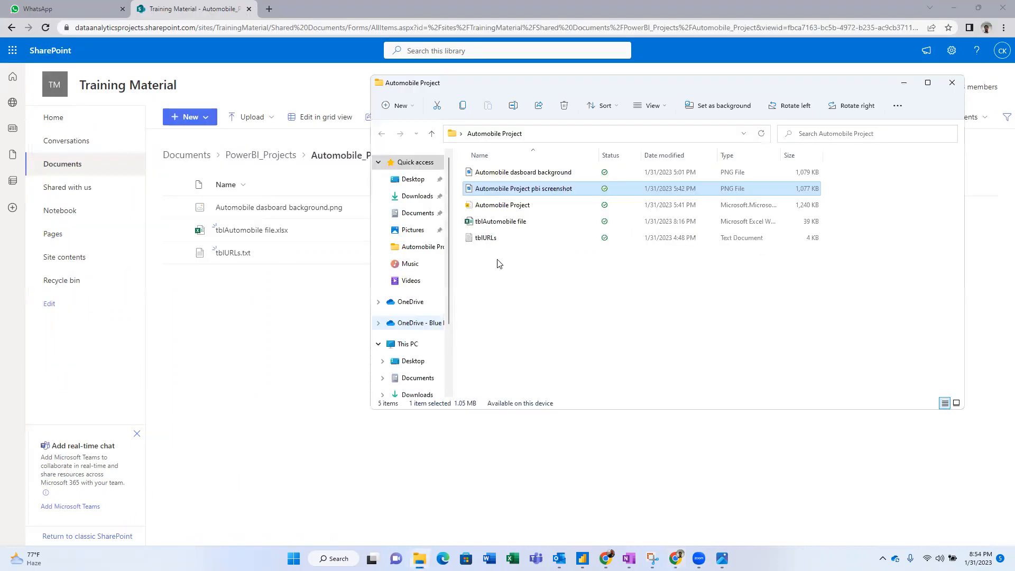
{"action": "double_click", "coordinate": [533, 191]}
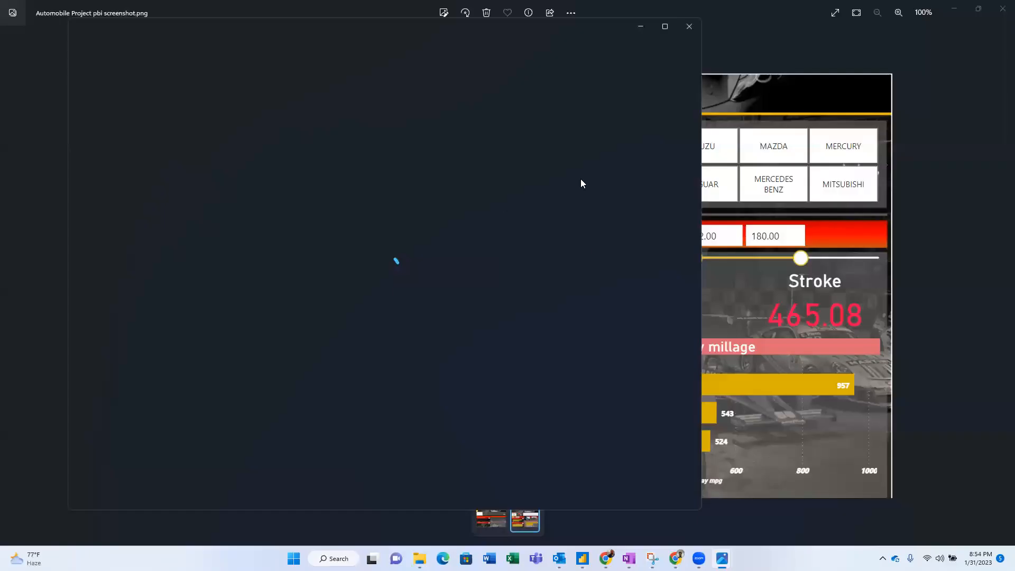
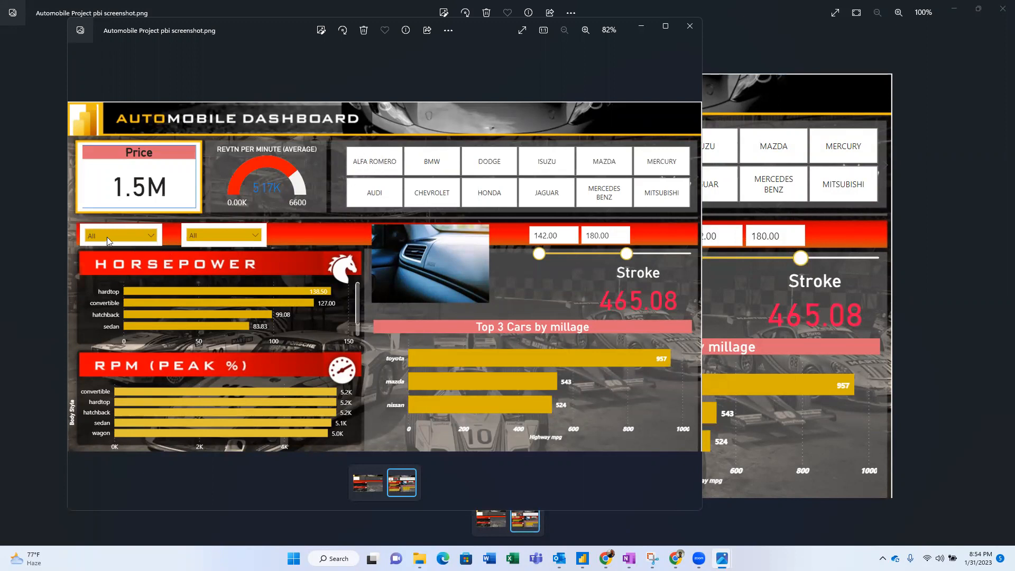
- Flip between the plain background and the finished dashboard screenshot in Photos, then open Task View
{"action": "key", "text": "Left"}
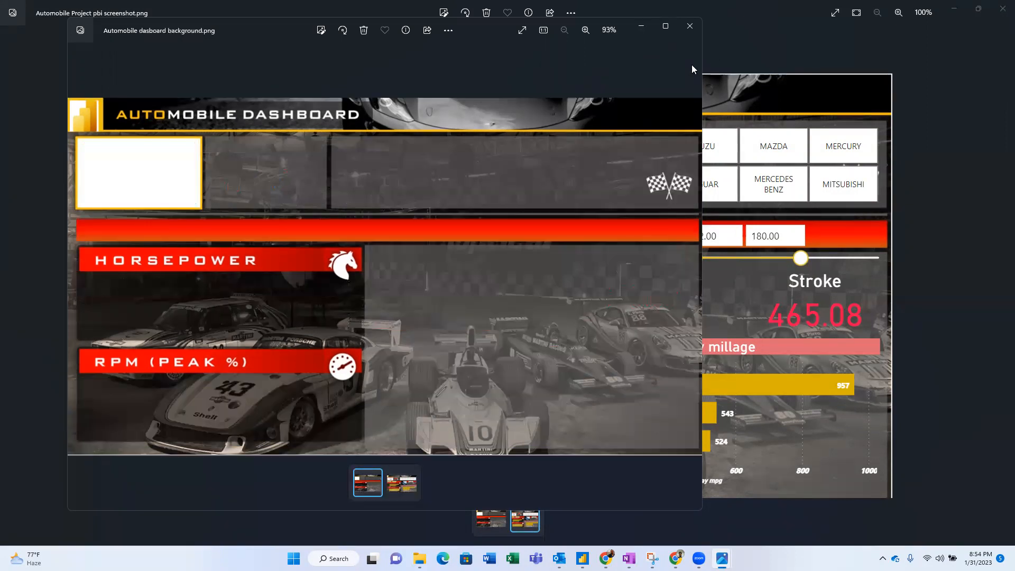
{"action": "key", "text": "Right"}
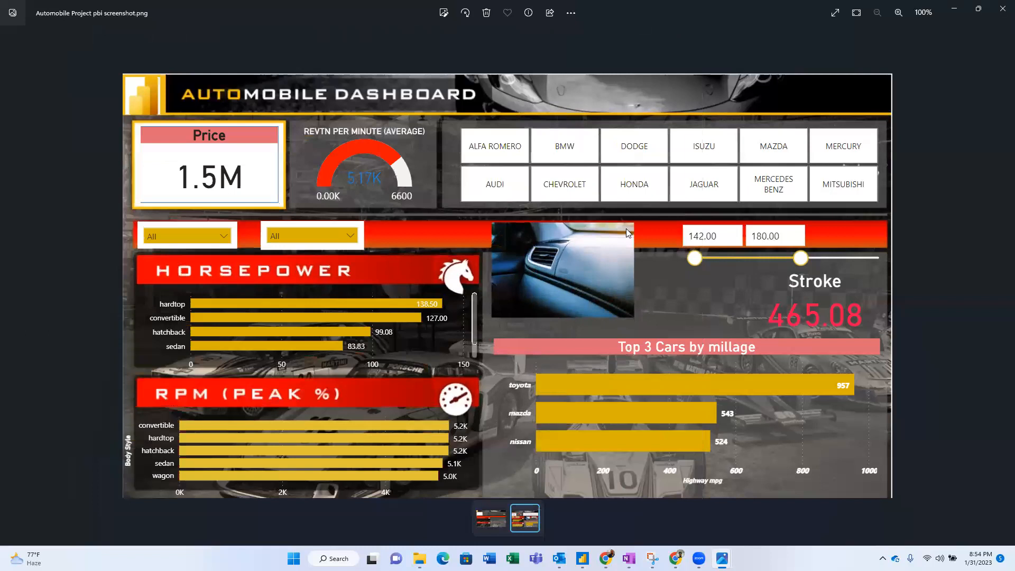
{"action": "key", "text": "super+Tab"}
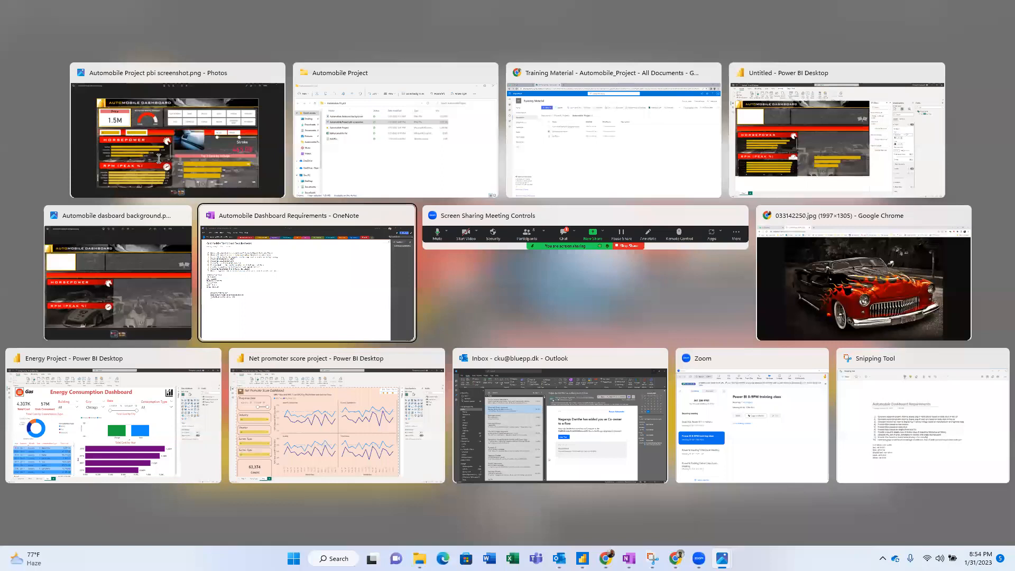
- Switch to OneNote's Automobile Dashboard Requirements page, then Alt+Tab toward Untitled - Power BI Desktop
{"action": "key", "text": "Return"}
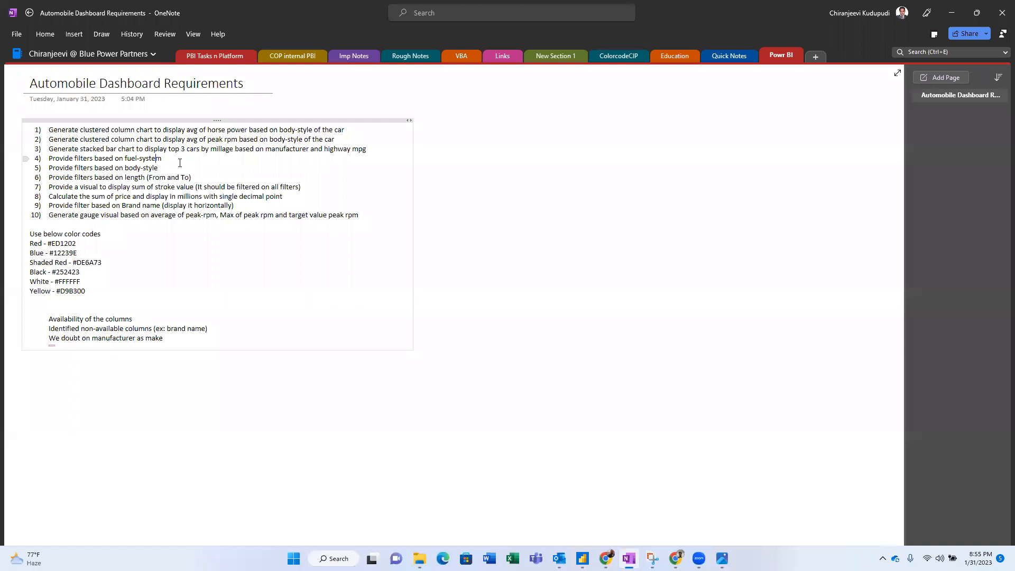
{"action": "key", "text": "alt+Tab"}
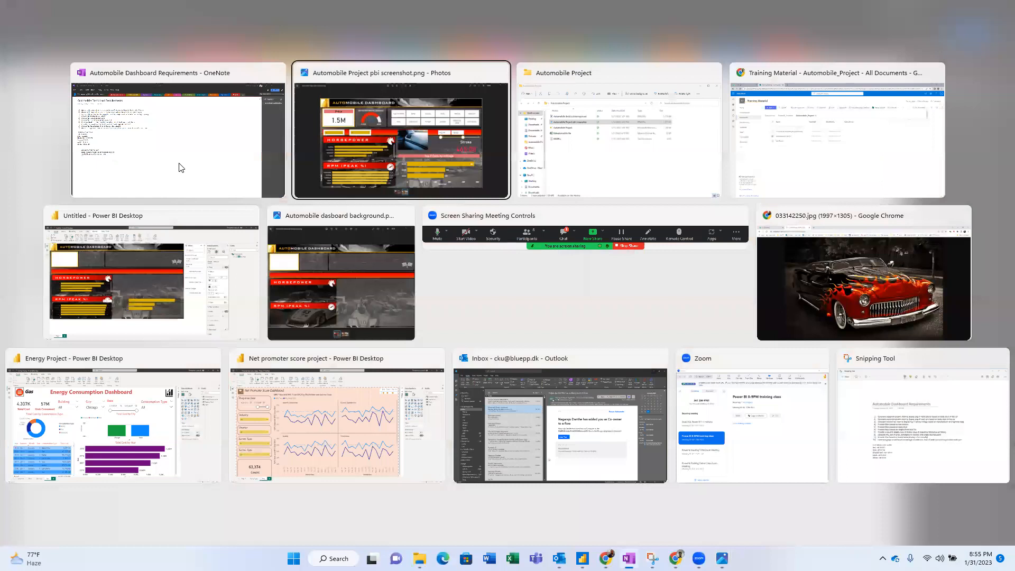
{"action": "key", "text": "alt+Tab"}
{"action": "key", "text": "alt+Tab"}
{"action": "key", "text": "alt+Tab"}
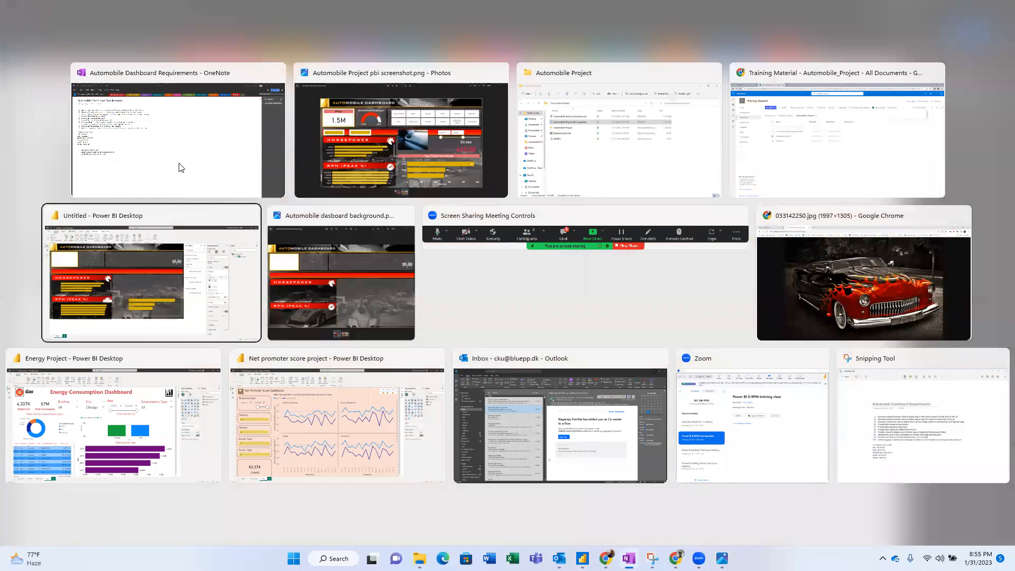
- Add a top-left fuel-system slicer listing 1bbl, 2bbl, 4bbl, idi and mfi
{"action": "left_click", "coordinate": [103, 217]}
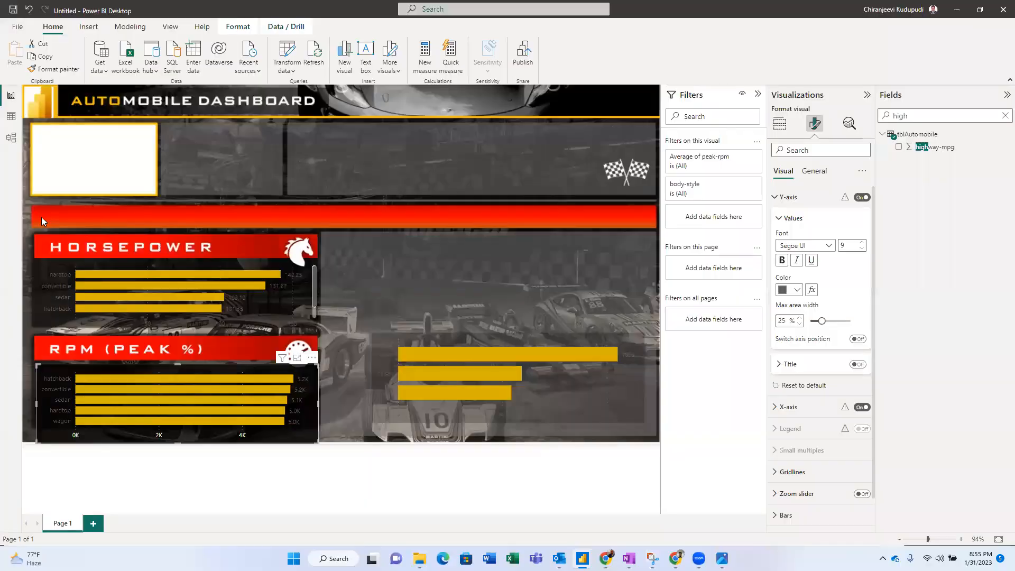
{"action": "left_click", "coordinate": [512, 159]}
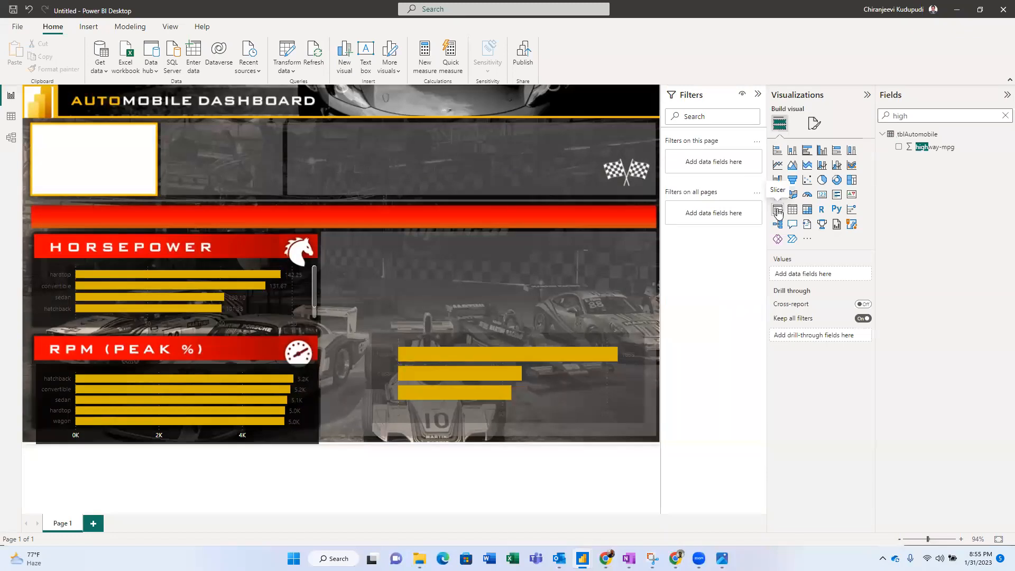
{"action": "left_click", "coordinate": [777, 211]}
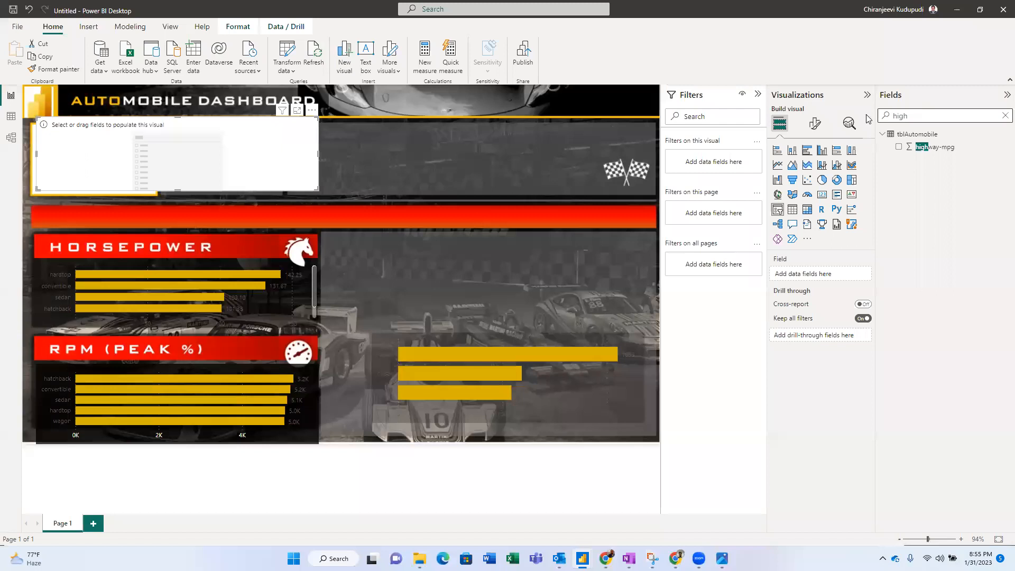
{"action": "left_click_drag", "start_coordinate": [937, 150], "coordinate": [797, 281]}
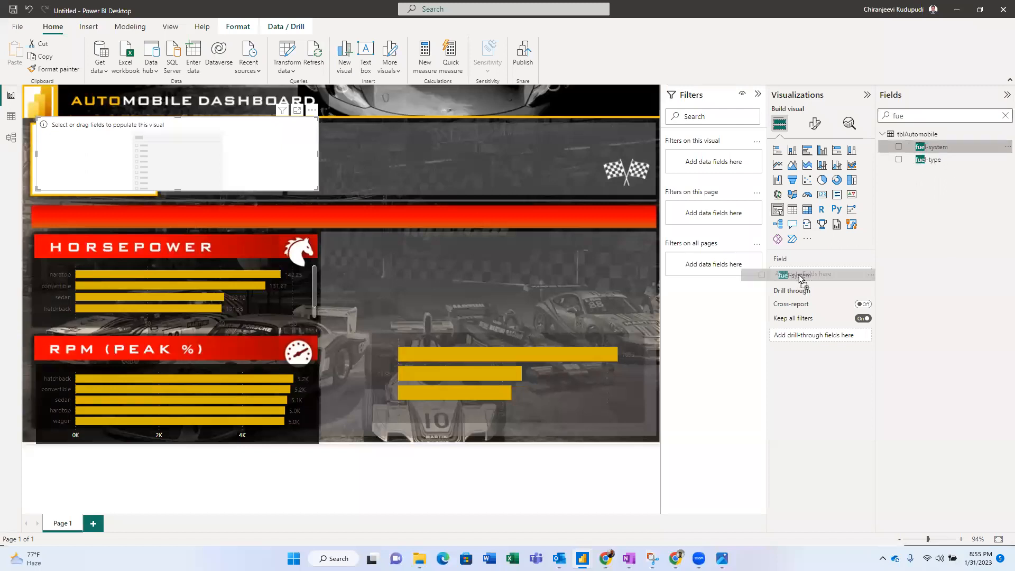
{"action": "left_click_drag", "start_coordinate": [797, 281], "coordinate": [798, 276]}
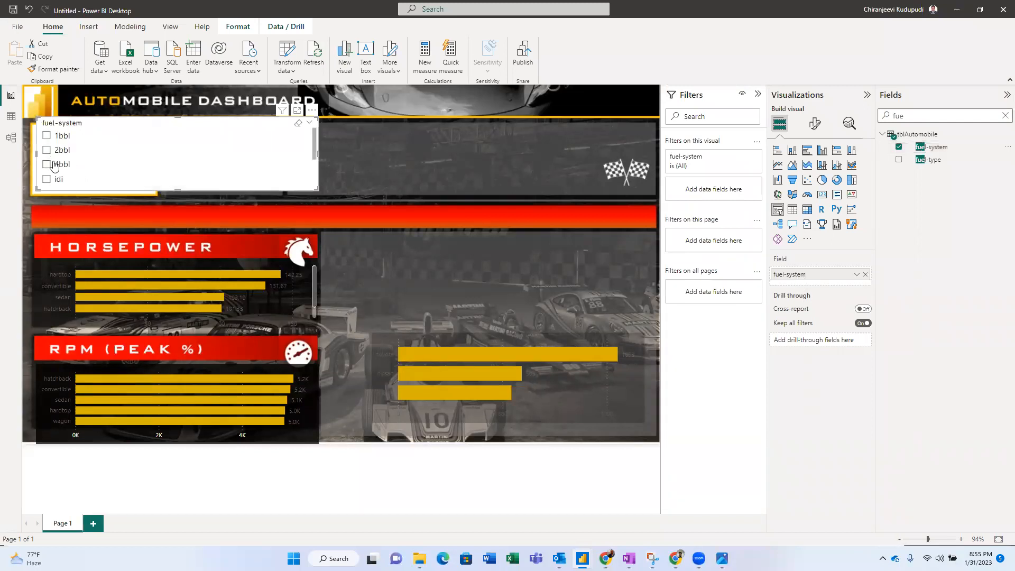
{"action": "mouse_move", "coordinate": [177, 189]}
{"action": "left_mouse_down"}
{"action": "mouse_move", "coordinate": [181, 238]}
{"action": "mouse_move", "coordinate": [179, 205]}
{"action": "left_mouse_up"}
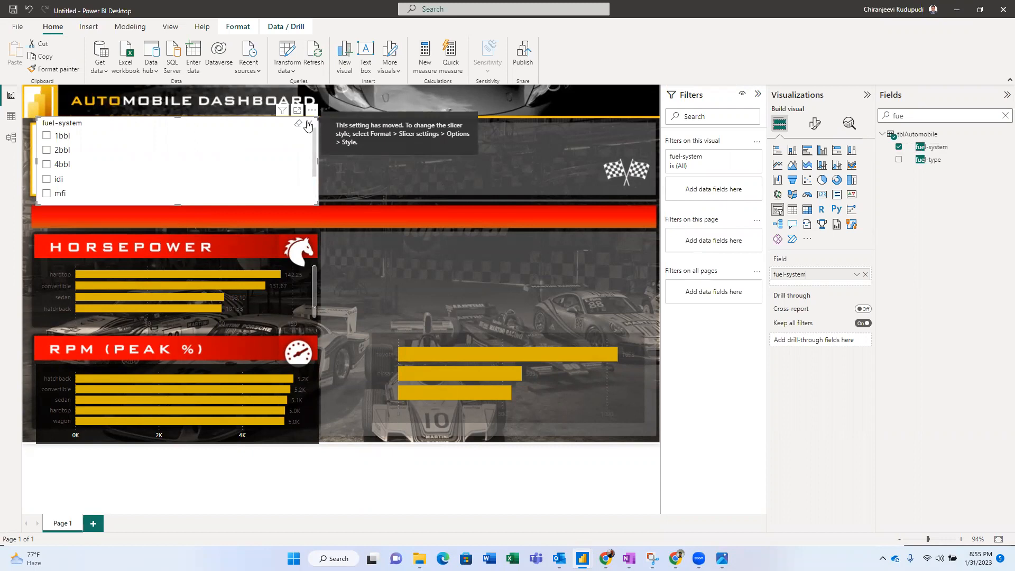
- Filter the charts to 2bbl, then browse the slicer's Format visual settings and General effects
{"action": "left_click", "coordinate": [260, 164]}
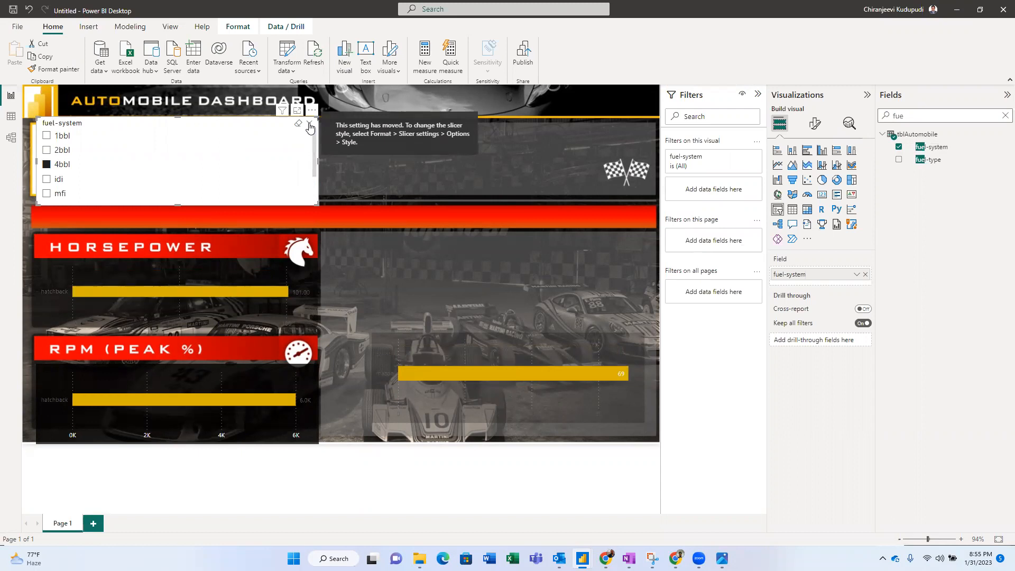
{"action": "left_click", "coordinate": [196, 150]}
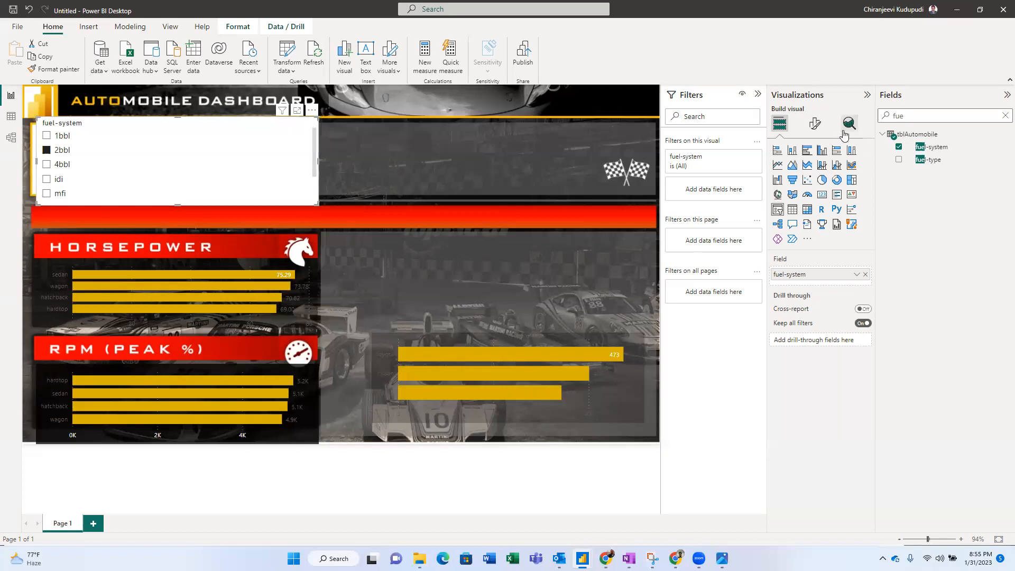
{"action": "left_click", "coordinate": [815, 124]}
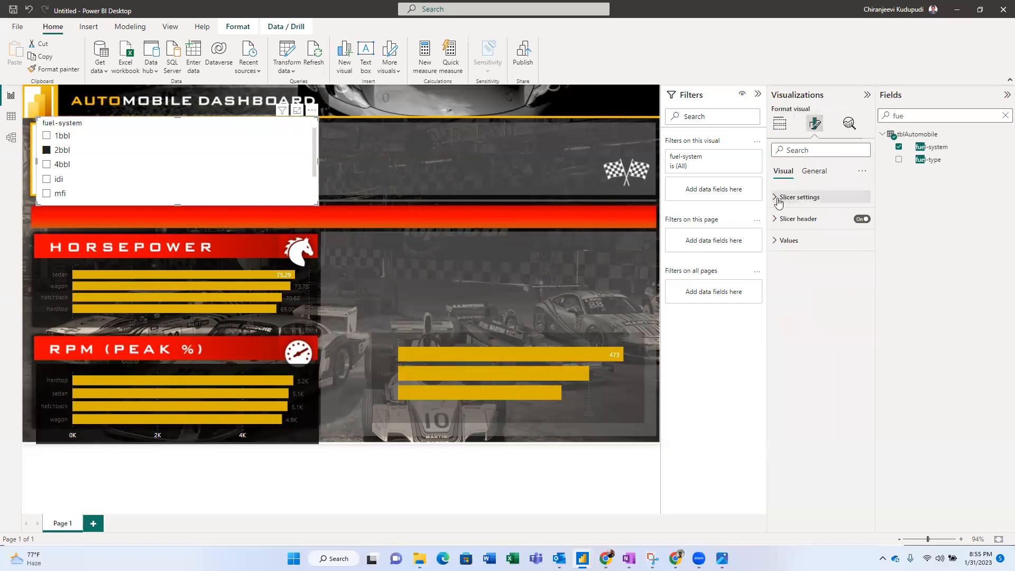
{"action": "left_click", "coordinate": [776, 199]}
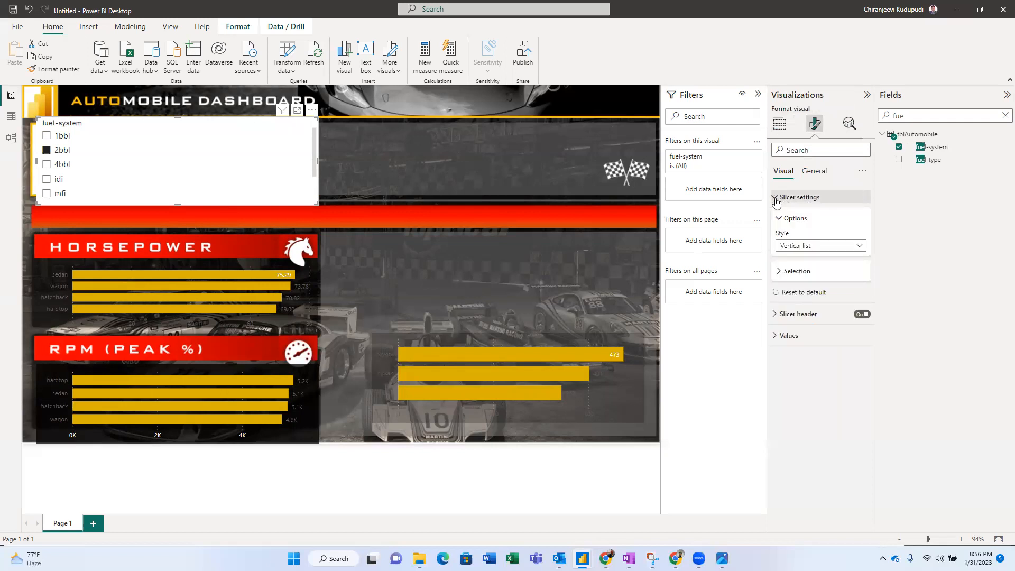
{"action": "left_click", "coordinate": [776, 199]}
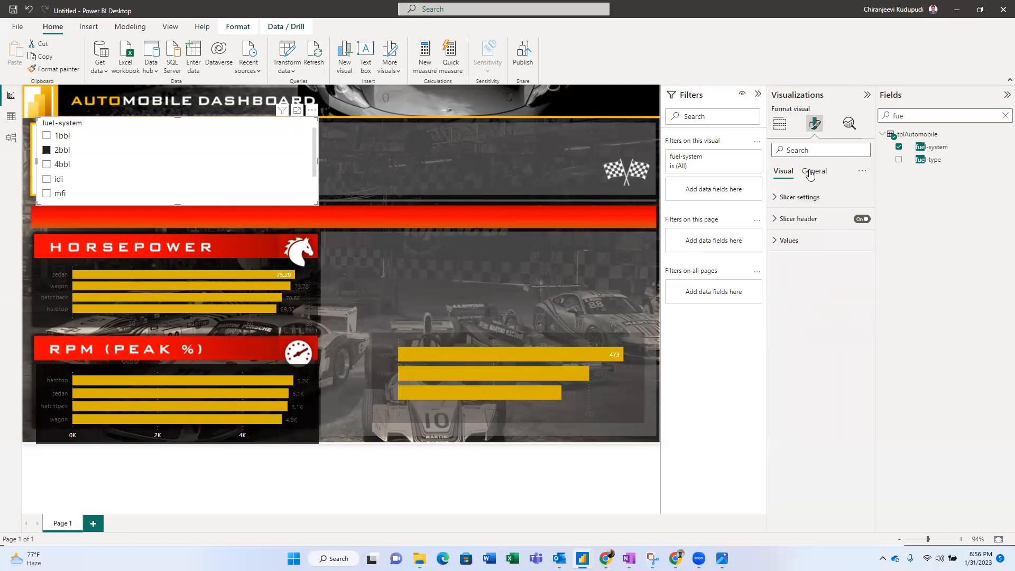
{"action": "left_click", "coordinate": [809, 174]}
{"action": "left_click", "coordinate": [780, 242]}
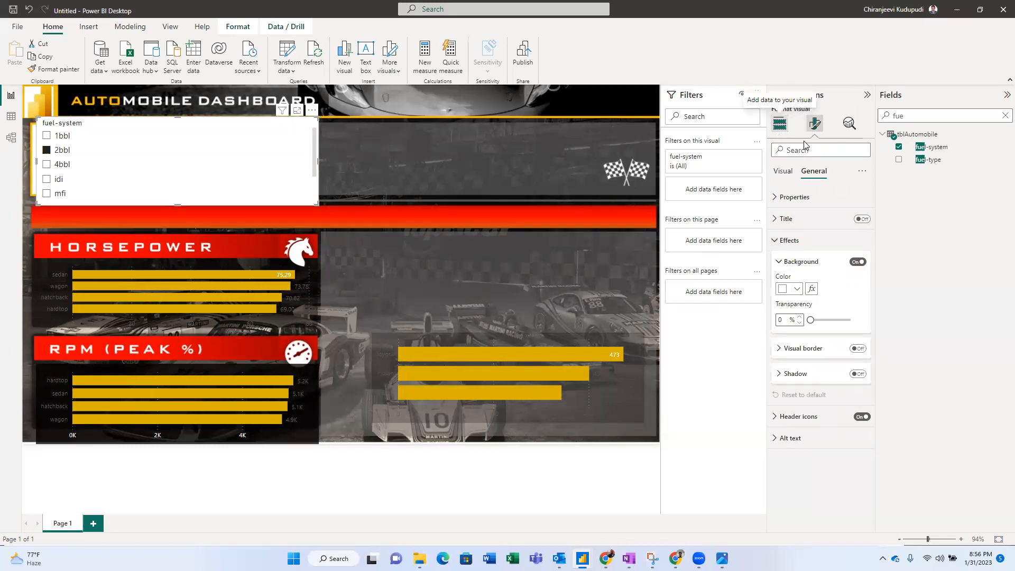
{"action": "left_click", "coordinate": [780, 124]}
{"action": "left_click", "coordinate": [815, 124]}
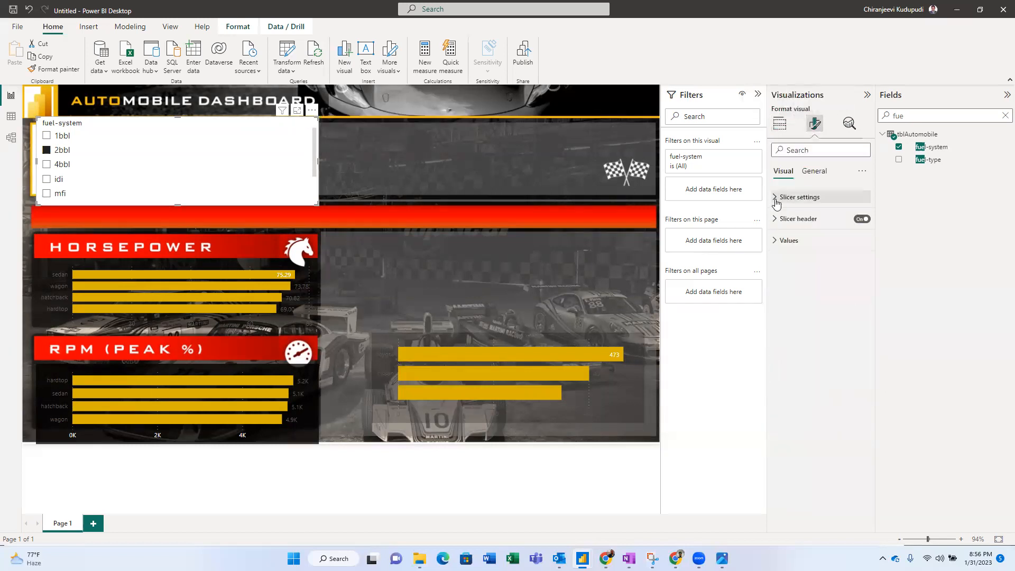
- Change the fuel-system slicer style to Dropdown and test it with mfi, leaving All selected
{"action": "left_click", "coordinate": [804, 198]}
{"action": "left_click", "coordinate": [804, 249]}
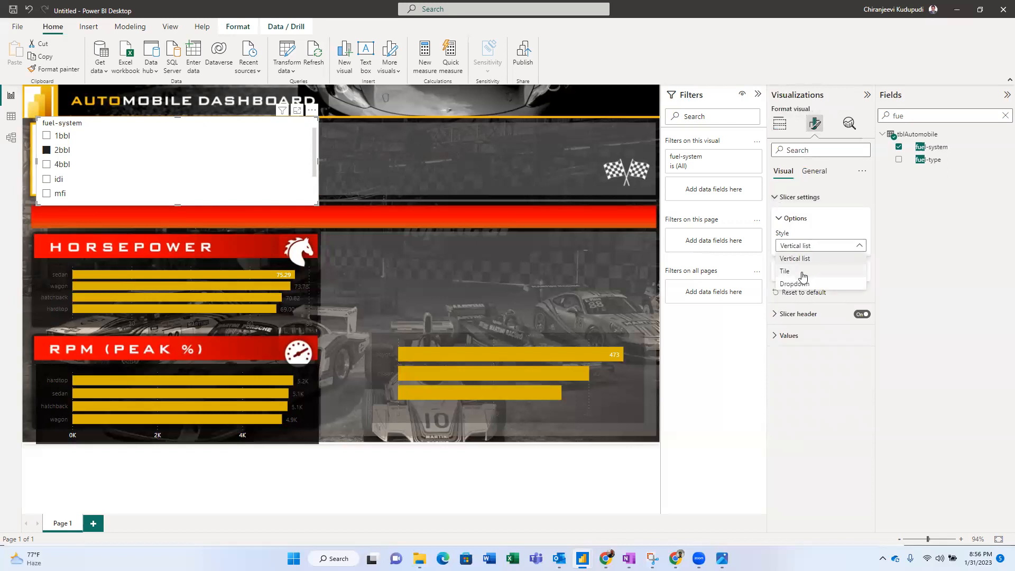
{"action": "left_click", "coordinate": [803, 272]}
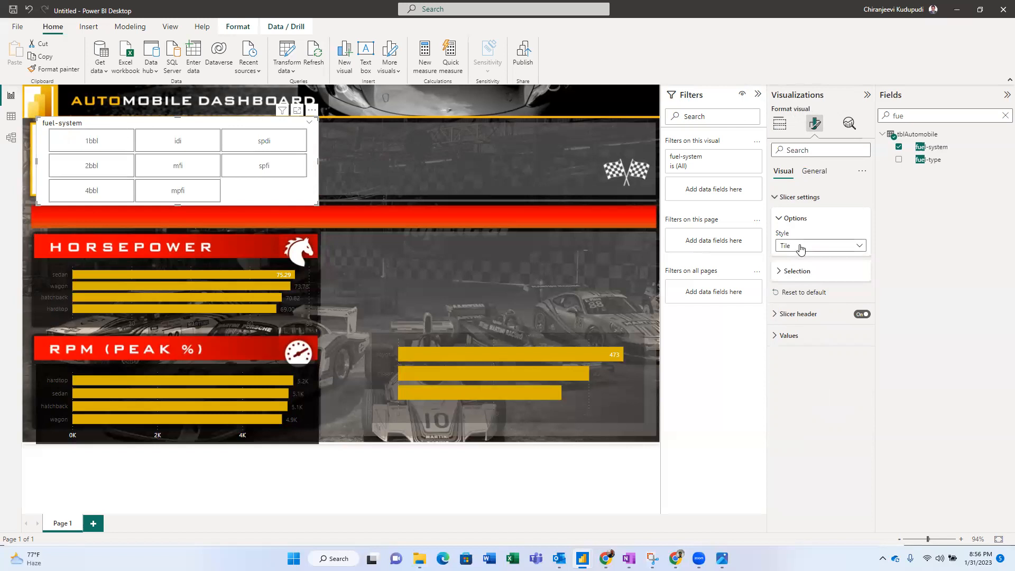
{"action": "left_click", "coordinate": [799, 247]}
{"action": "left_click", "coordinate": [795, 284]}
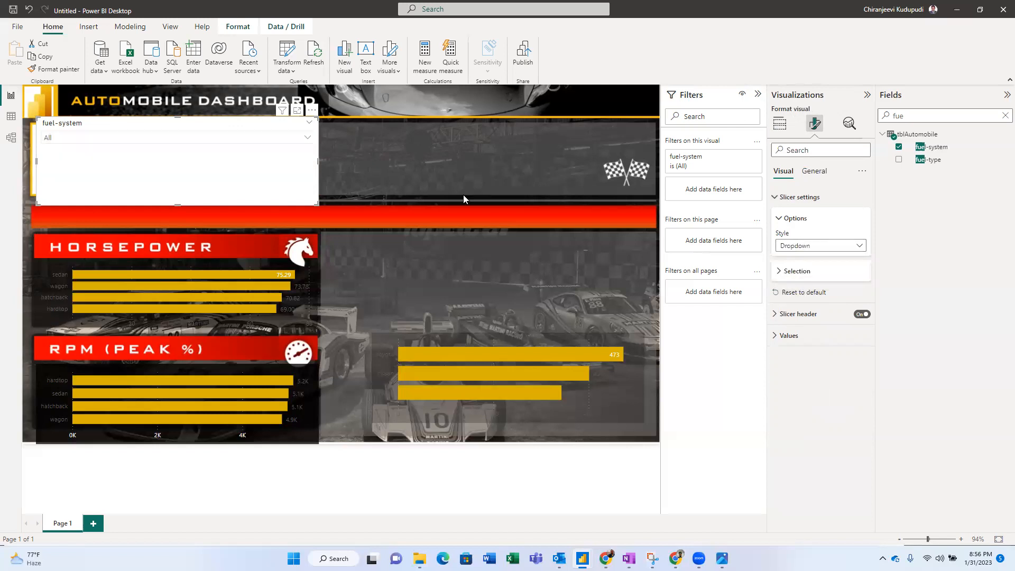
{"action": "left_click", "coordinate": [306, 140]}
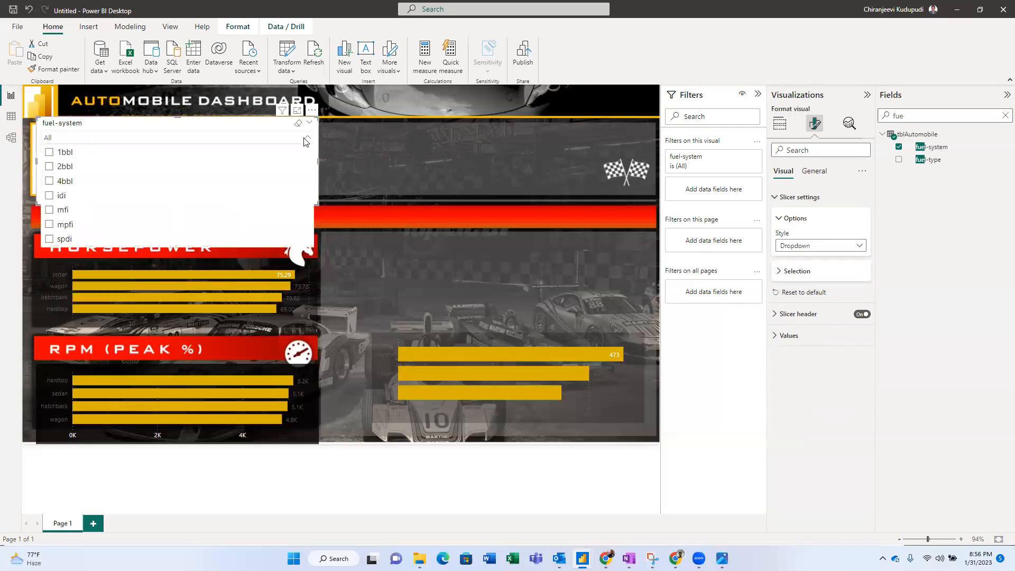
{"action": "left_click", "coordinate": [219, 212]}
{"action": "left_click", "coordinate": [219, 211]}
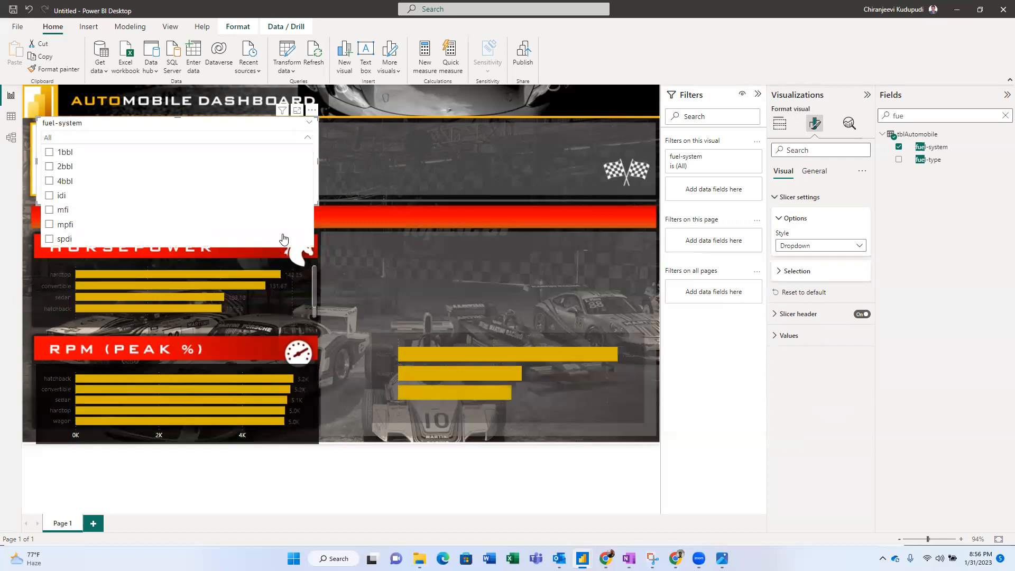
{"action": "left_click", "coordinate": [282, 139]}
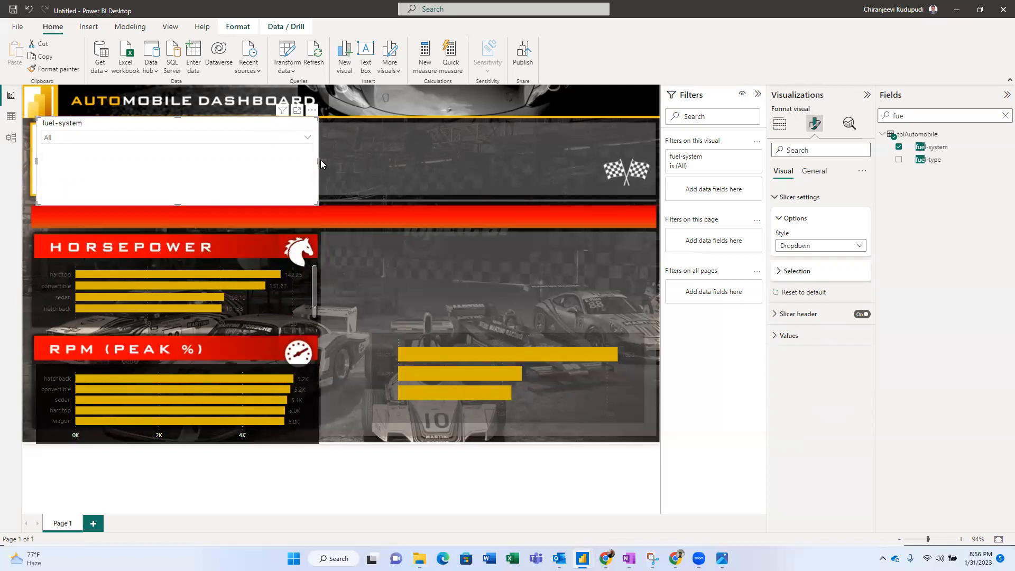
- Shrink the dropdown slicer to a single strip and move it onto the red banner
{"action": "left_click_drag", "start_coordinate": [317, 159], "coordinate": [141, 150]}
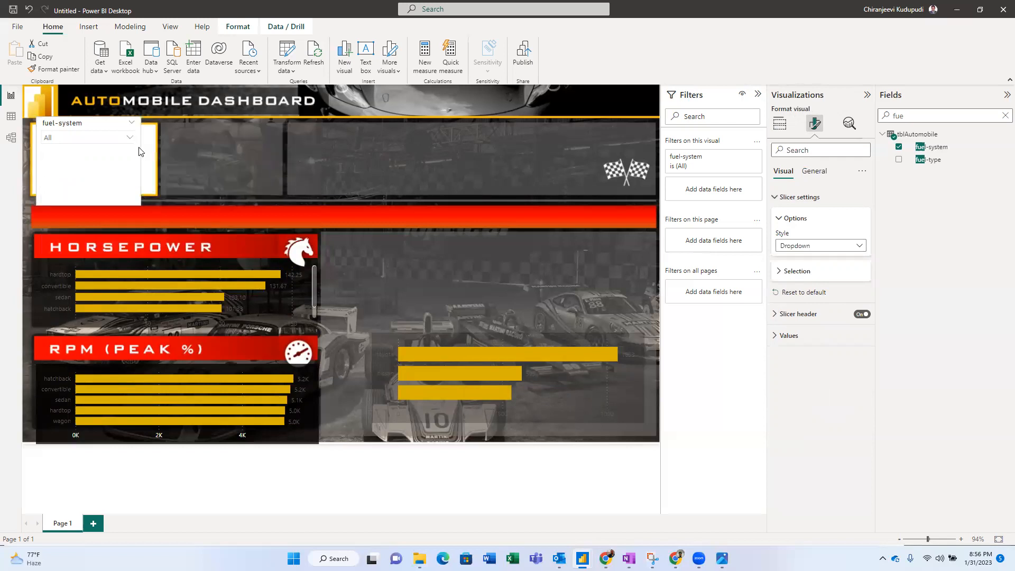
{"action": "left_click_drag", "start_coordinate": [84, 122], "coordinate": [90, 177]}
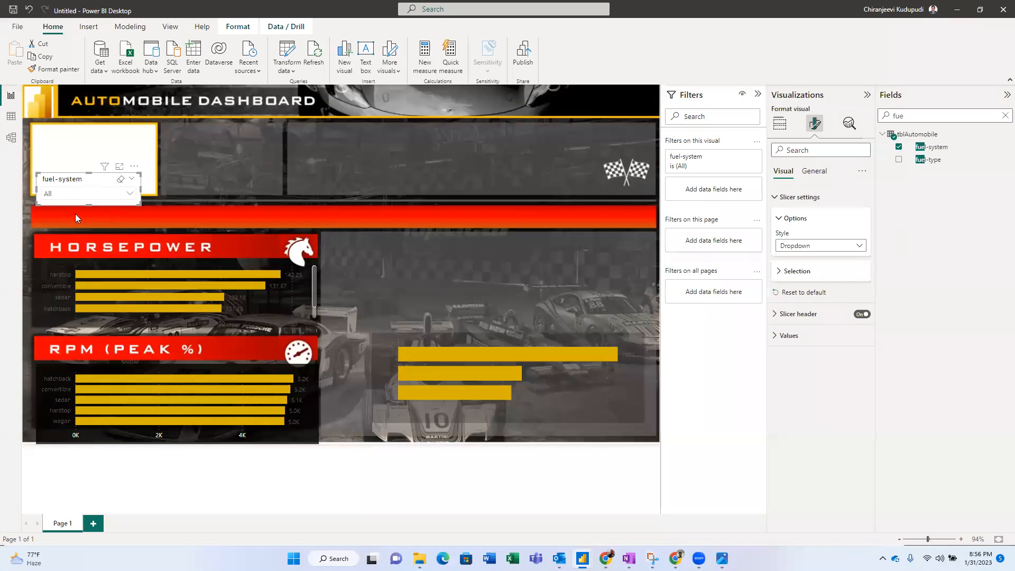
{"action": "left_click_drag", "start_coordinate": [67, 197], "coordinate": [63, 226]}
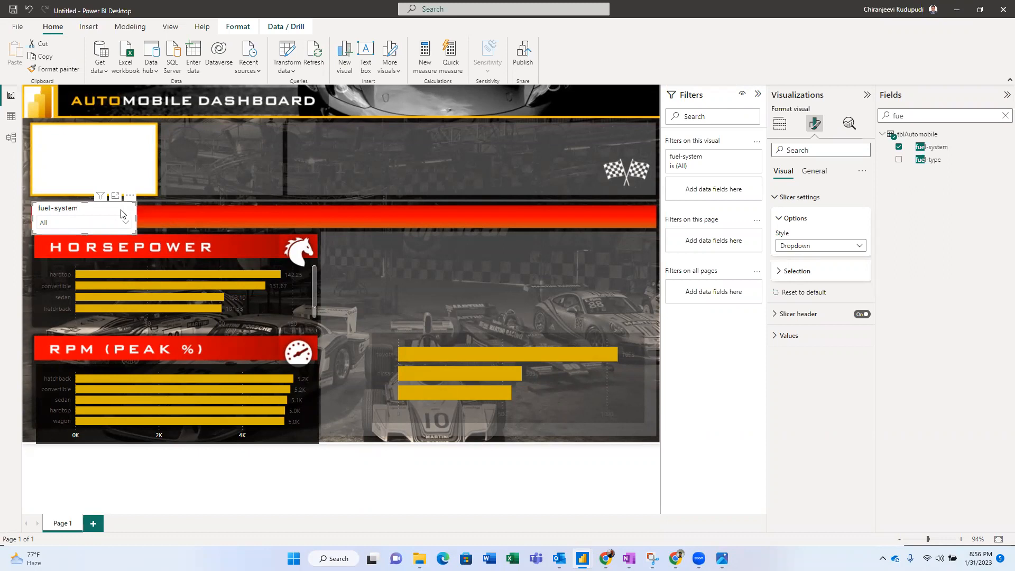
- Stretch a new slicer across the top-right panel and bind it to the make field
{"action": "left_click", "coordinate": [342, 170]}
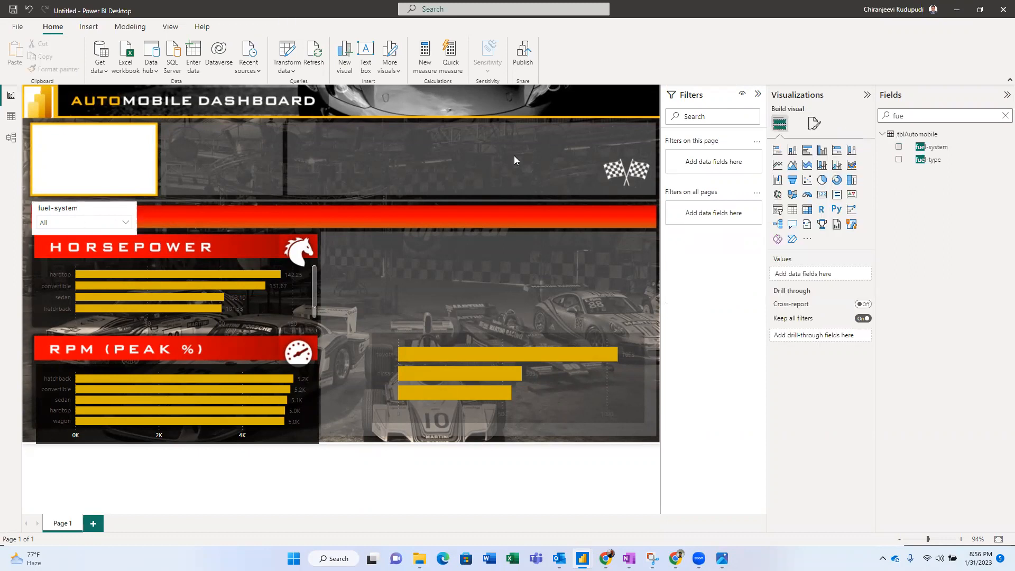
{"action": "key", "text": "alt+Tab"}
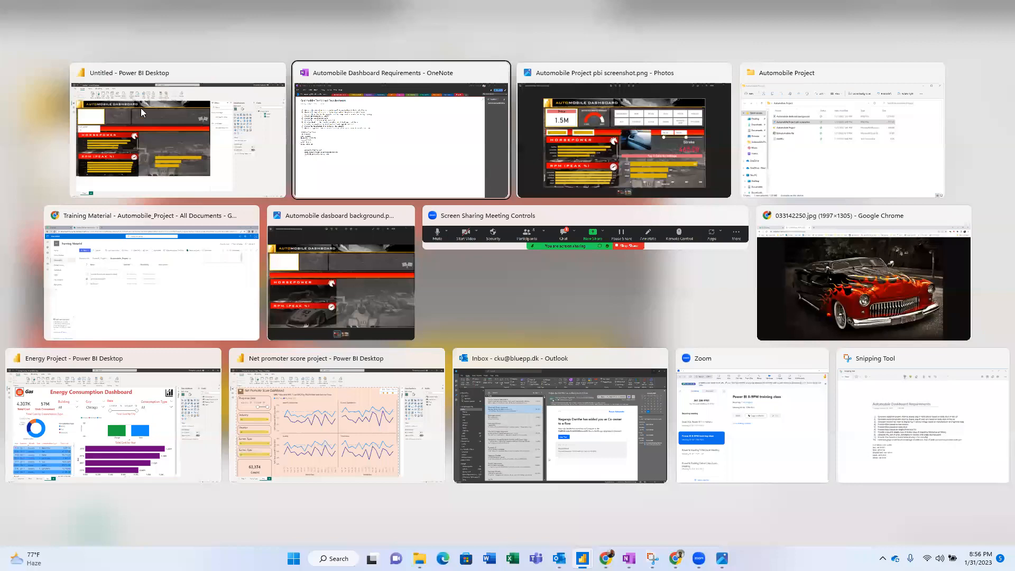
{"action": "left_click", "coordinate": [244, 138]}
{"action": "left_click_drag", "start_coordinate": [298, 147], "coordinate": [379, 132]}
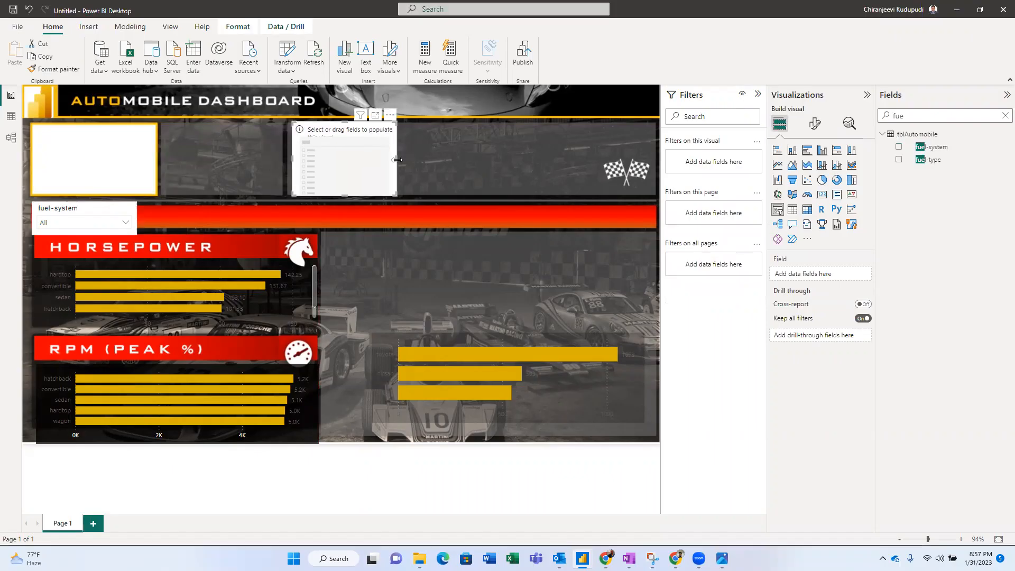
{"action": "left_click_drag", "start_coordinate": [553, 156], "coordinate": [655, 157]}
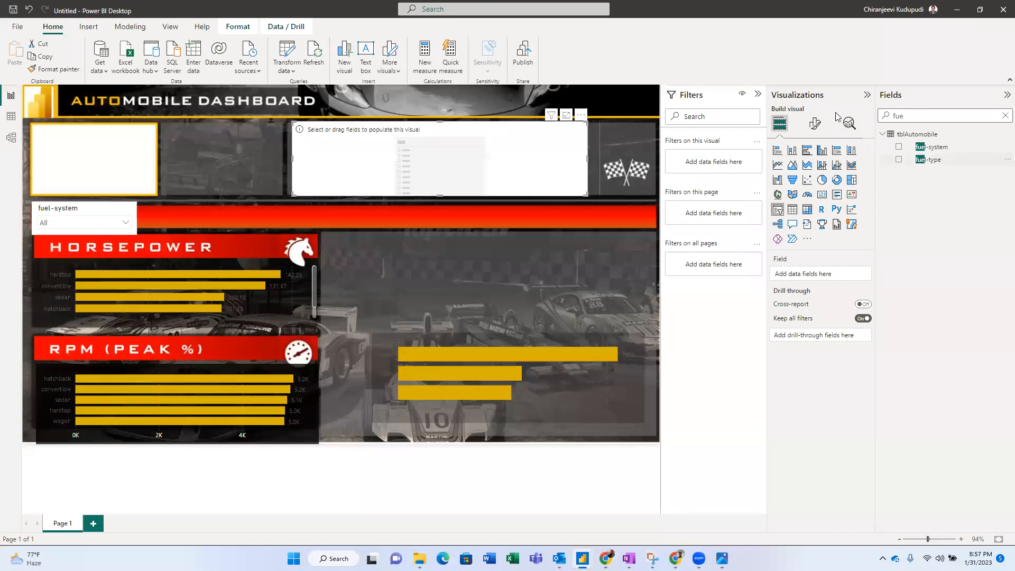
{"action": "left_click_drag", "start_coordinate": [920, 116], "coordinate": [836, 113]}
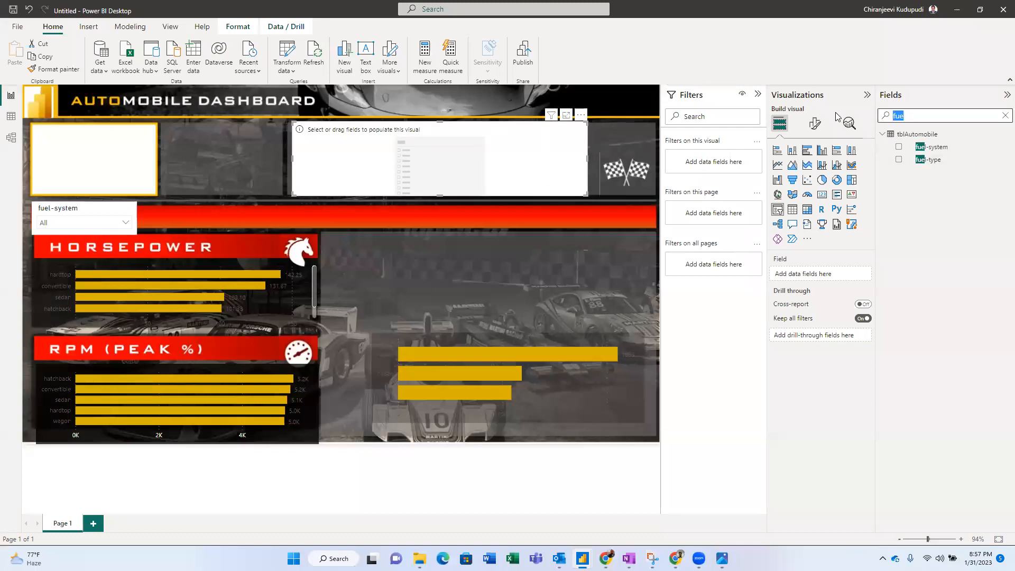
{"action": "left_click_drag", "start_coordinate": [938, 151], "coordinate": [822, 281]}
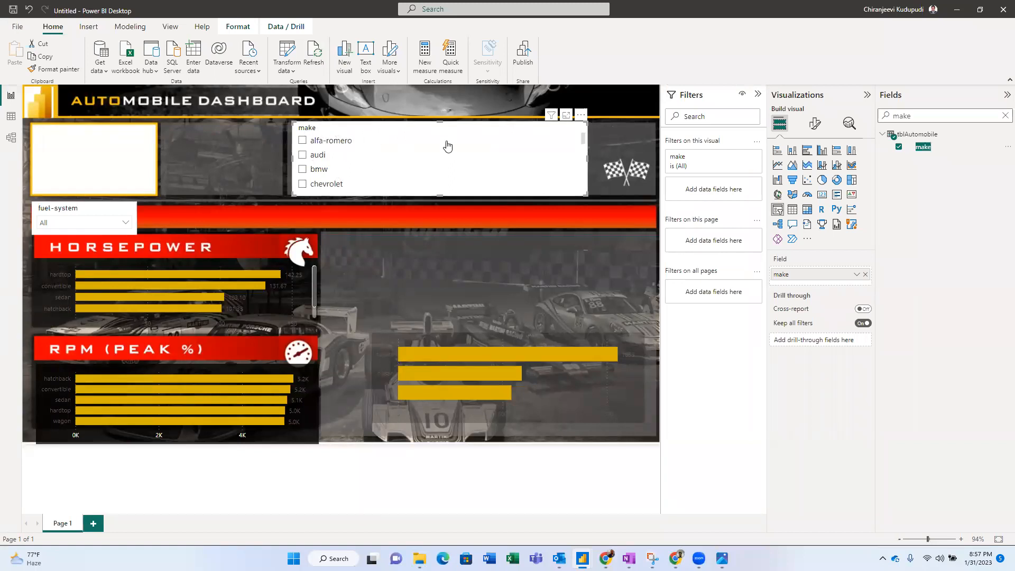
- Set the make slicer's style to Tile in Slicer settings
{"action": "left_click", "coordinate": [815, 127]}
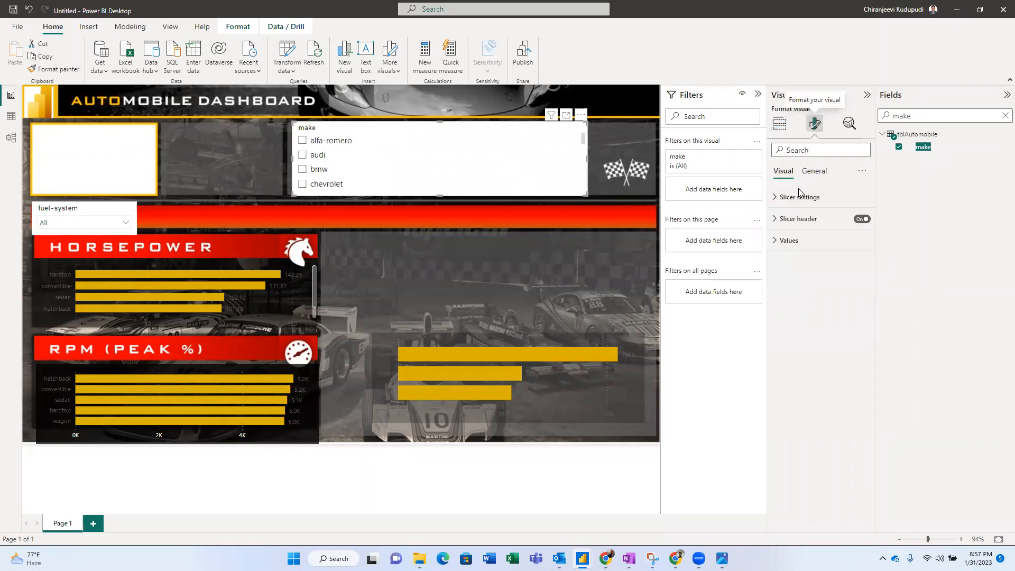
{"action": "left_click", "coordinate": [800, 197]}
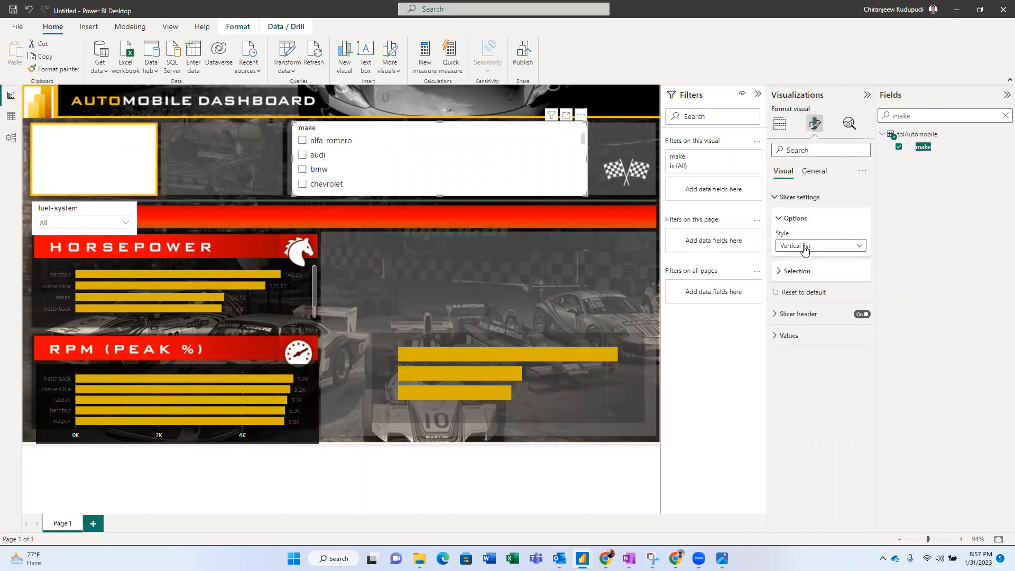
{"action": "left_click", "coordinate": [804, 246]}
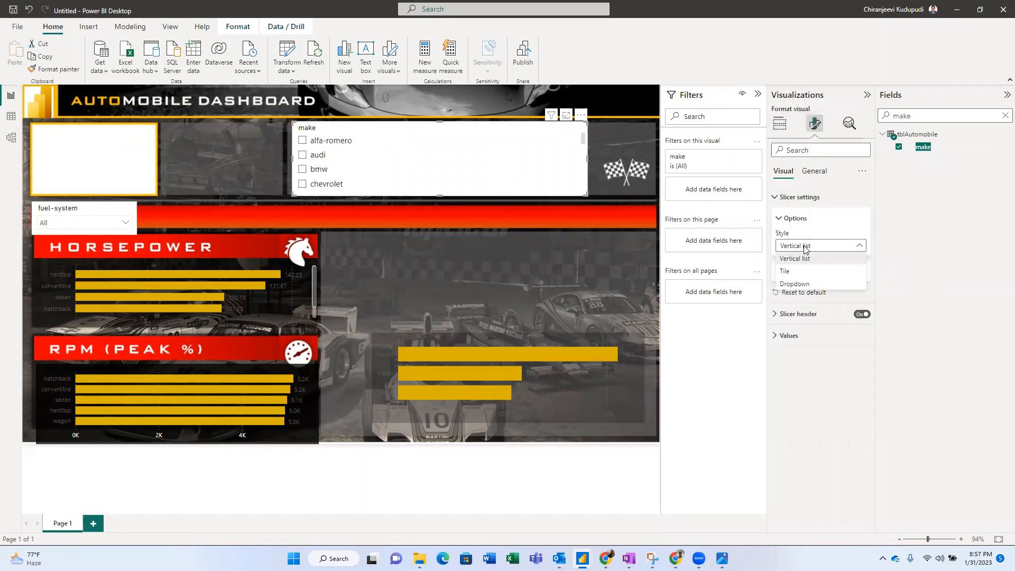
{"action": "left_click", "coordinate": [805, 272]}
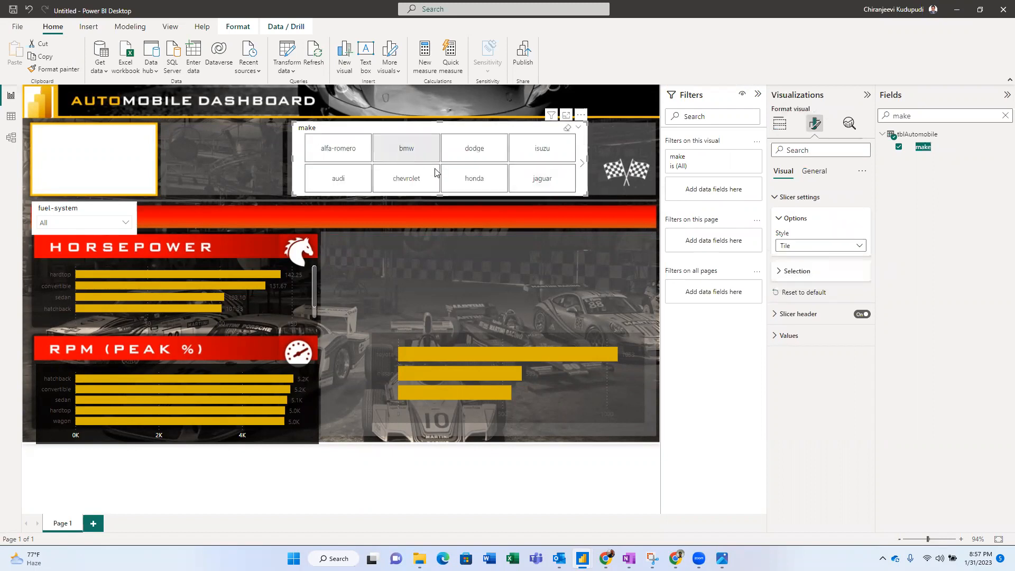
- Test the tiles by filtering dodge, honda, chevrolet, bmw, alfa-romero and audi, then clear the filter
{"action": "left_click", "coordinate": [474, 143]}
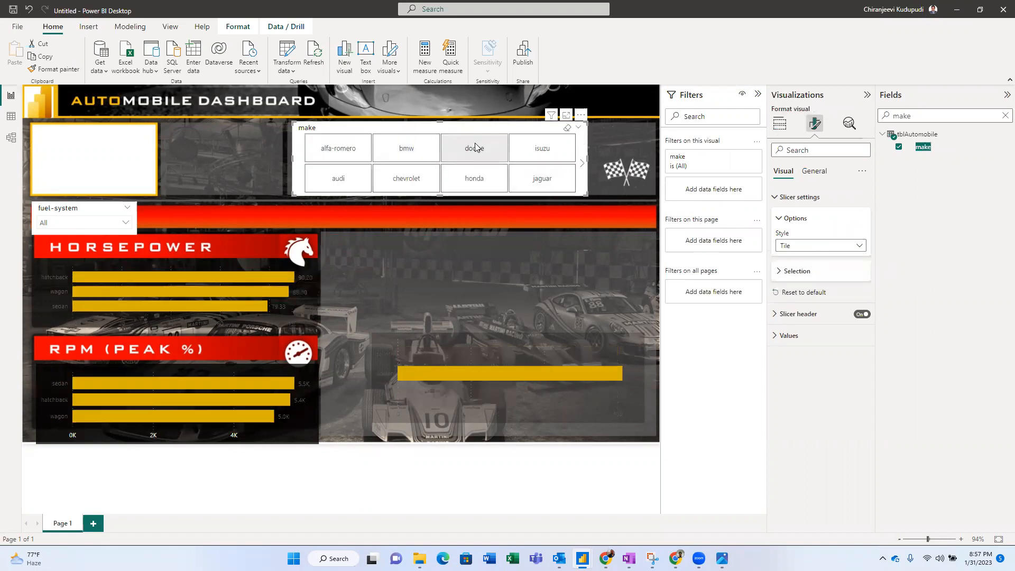
{"action": "left_click", "coordinate": [472, 178]}
{"action": "left_click", "coordinate": [408, 176]}
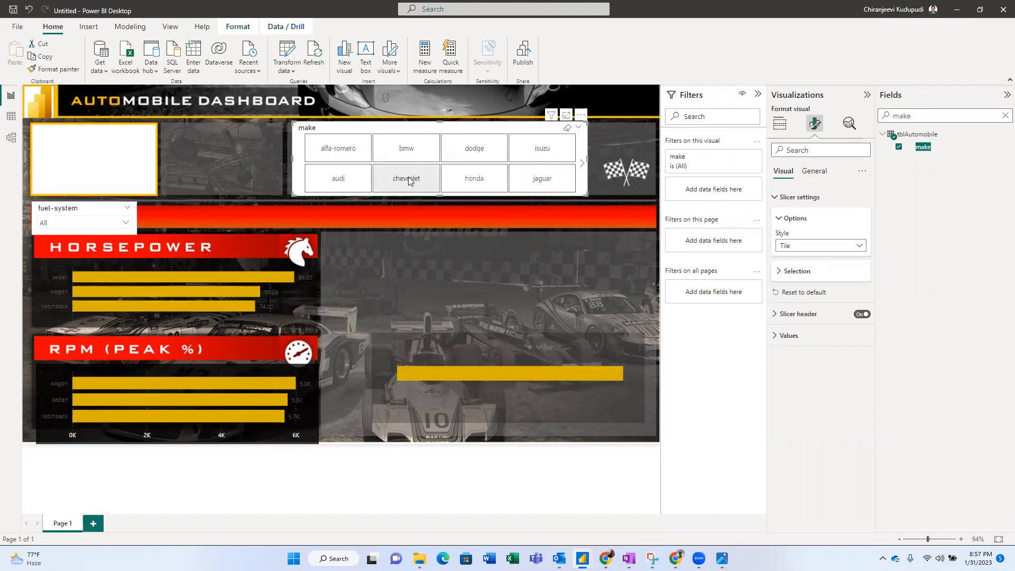
{"action": "left_click", "coordinate": [399, 151]}
{"action": "left_click", "coordinate": [339, 149]}
{"action": "left_click", "coordinate": [337, 177]}
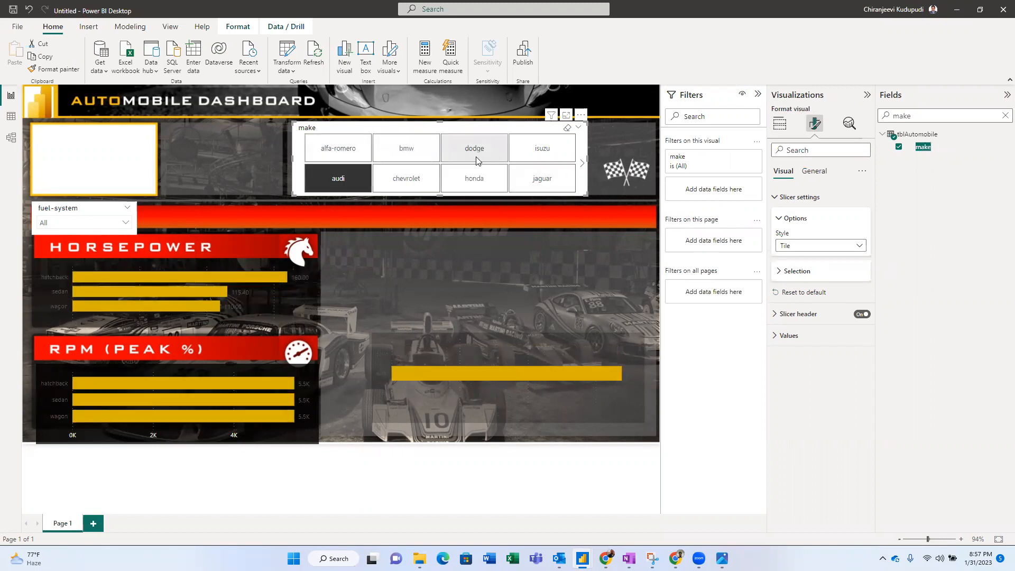
{"action": "left_click", "coordinate": [349, 180]}
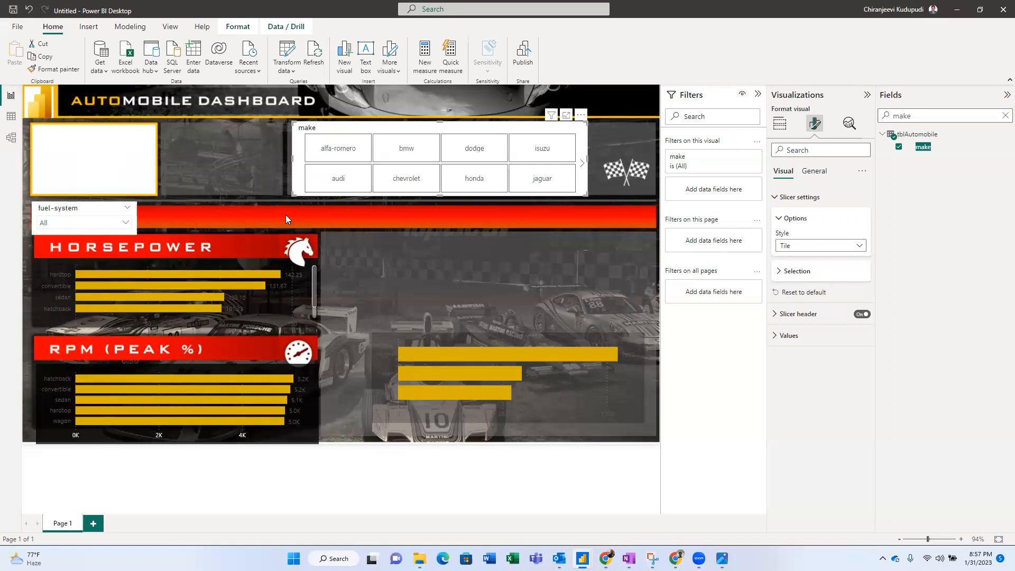
{"action": "mouse_move", "coordinate": [582, 558]}
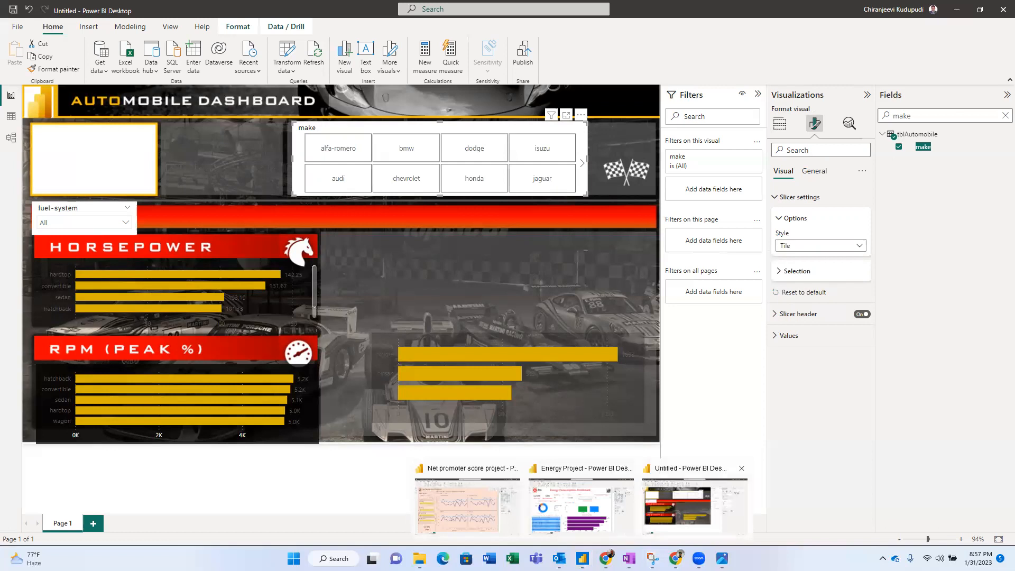
{"action": "mouse_move", "coordinate": [722, 558]}
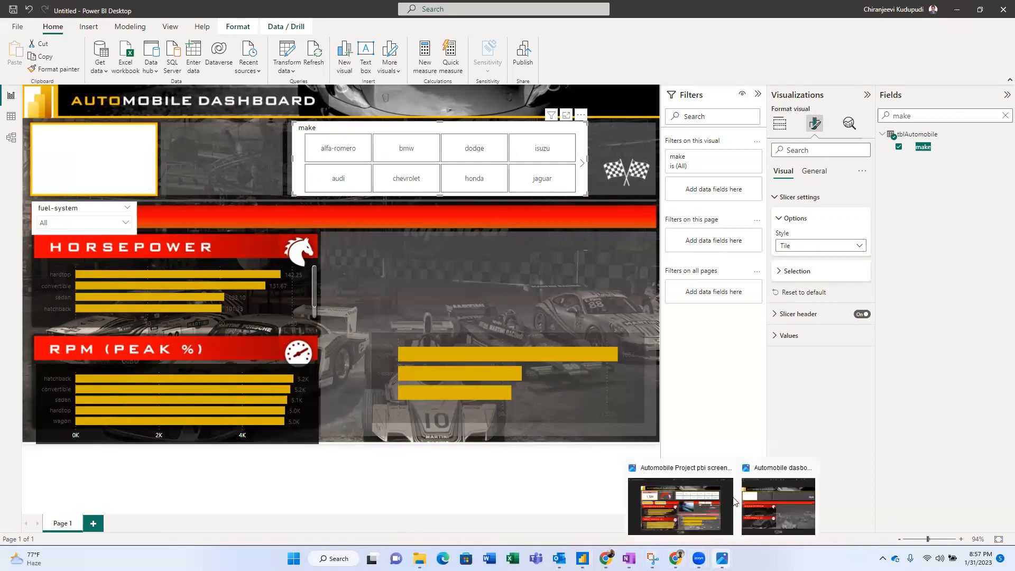
{"action": "left_click", "coordinate": [688, 499]}
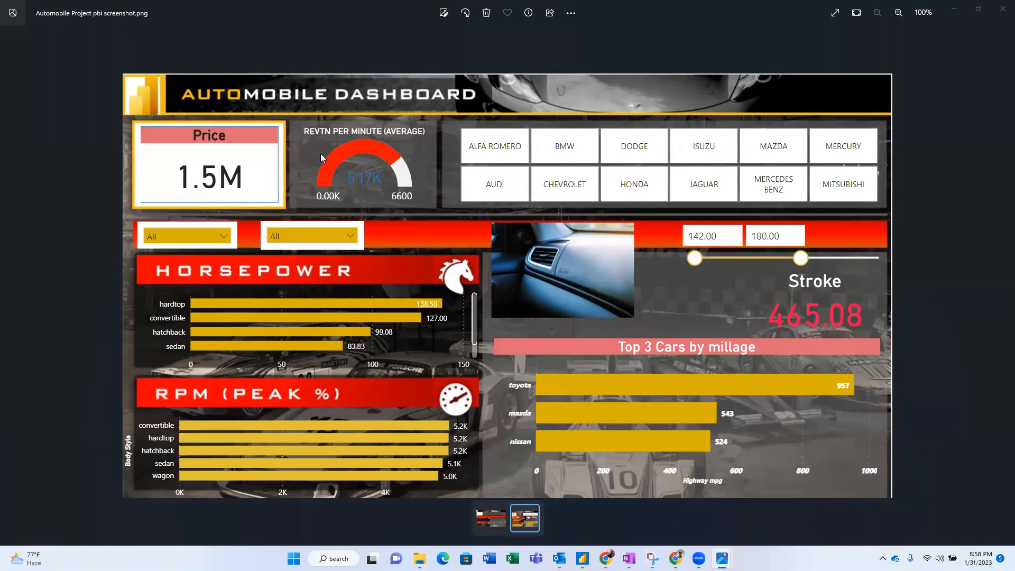
{"action": "key", "text": "alt+Tab"}
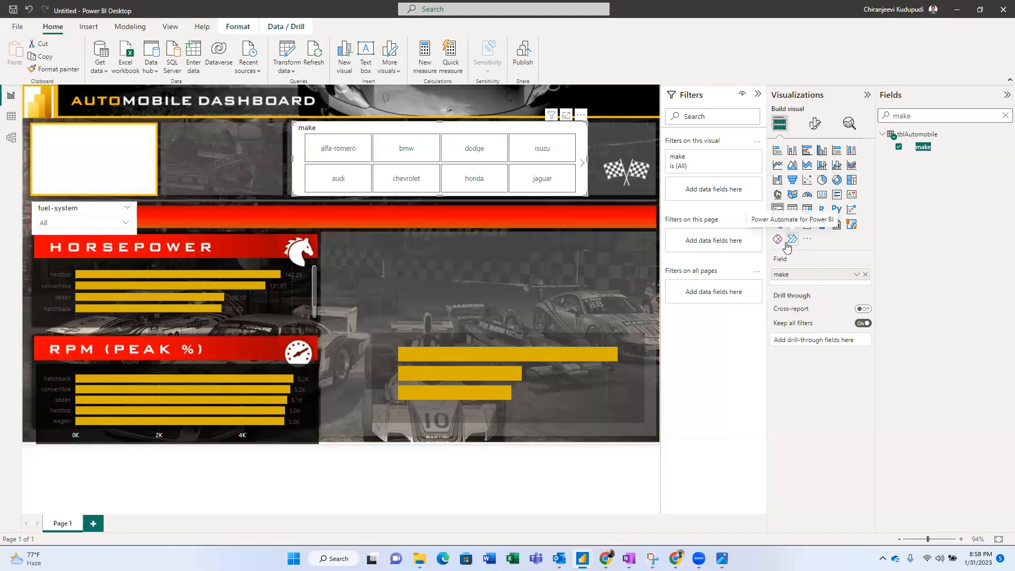
{"action": "key", "text": "alt+Tab"}
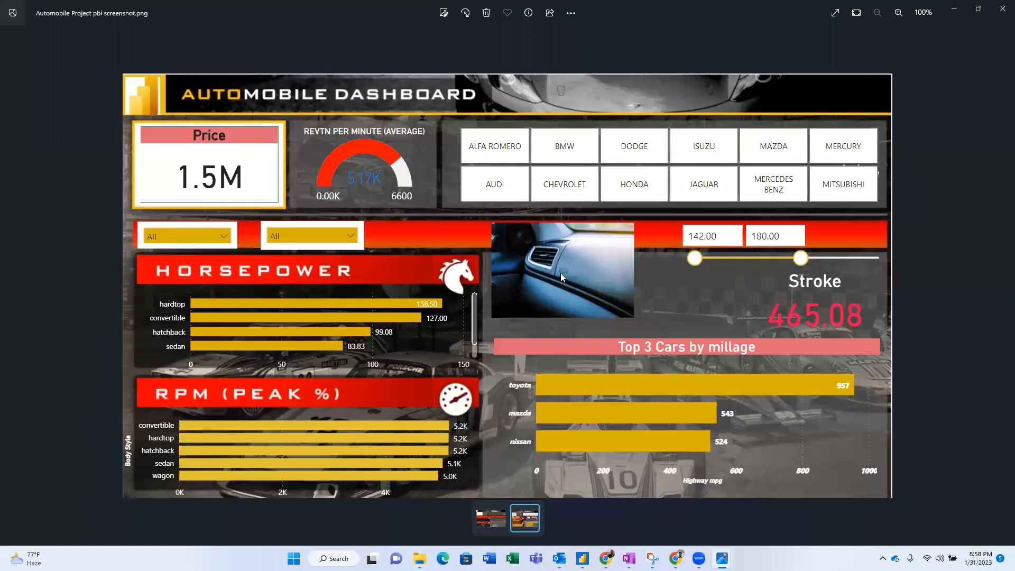
{"action": "key", "text": "alt+Tab"}
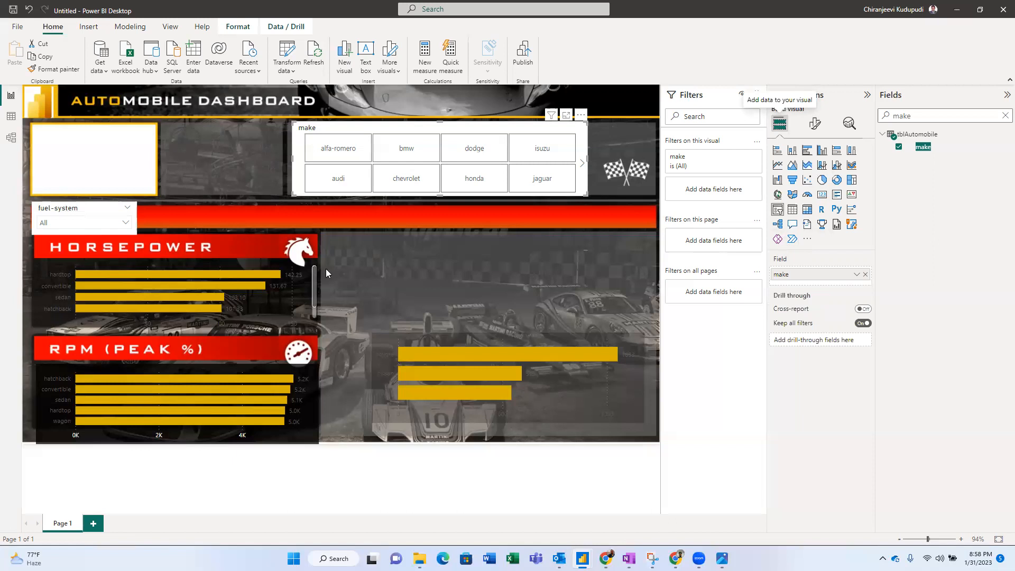
{"action": "left_click", "coordinate": [88, 27]}
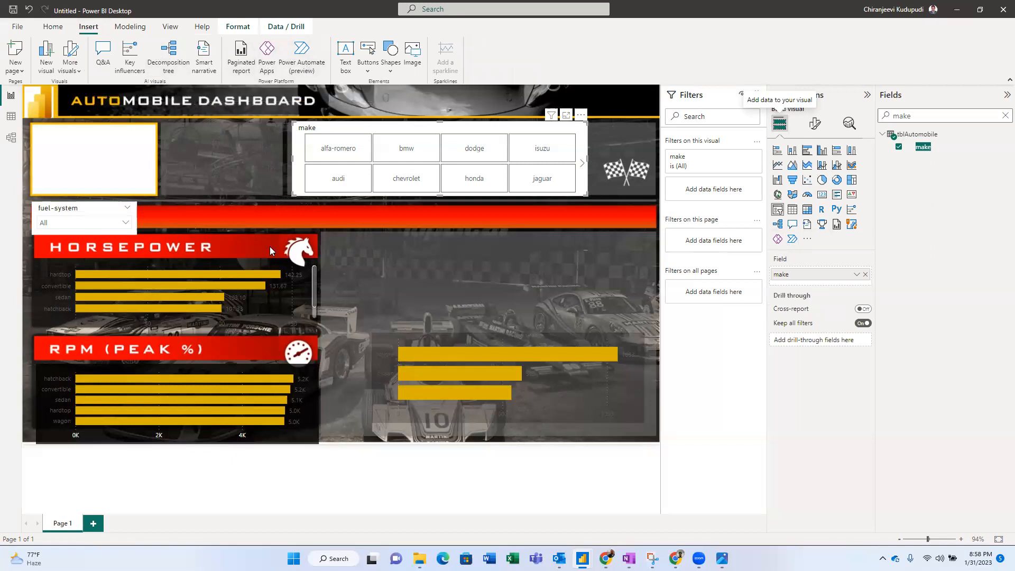
- Add Page 2, clear the Fields search, and expand the tblURLs table
{"action": "left_click", "coordinate": [93, 524]}
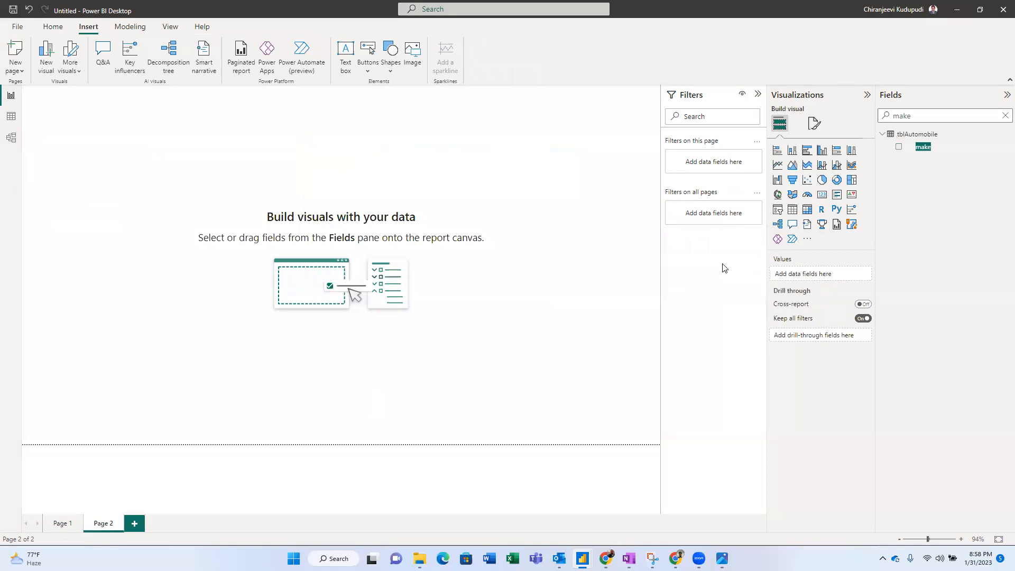
{"action": "left_click_drag", "start_coordinate": [934, 110], "coordinate": [846, 112]}
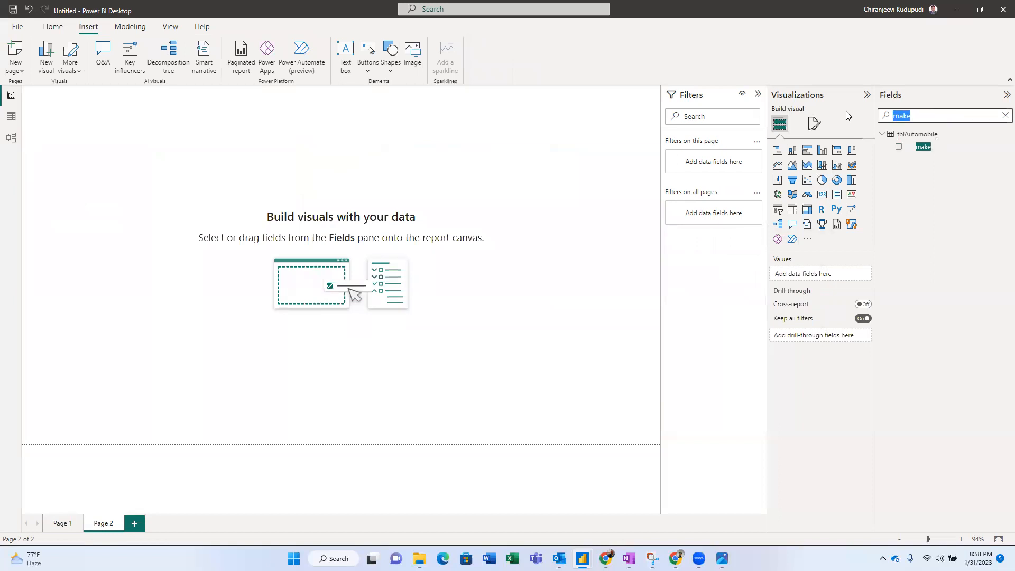
{"action": "key", "text": "BackSpace"}
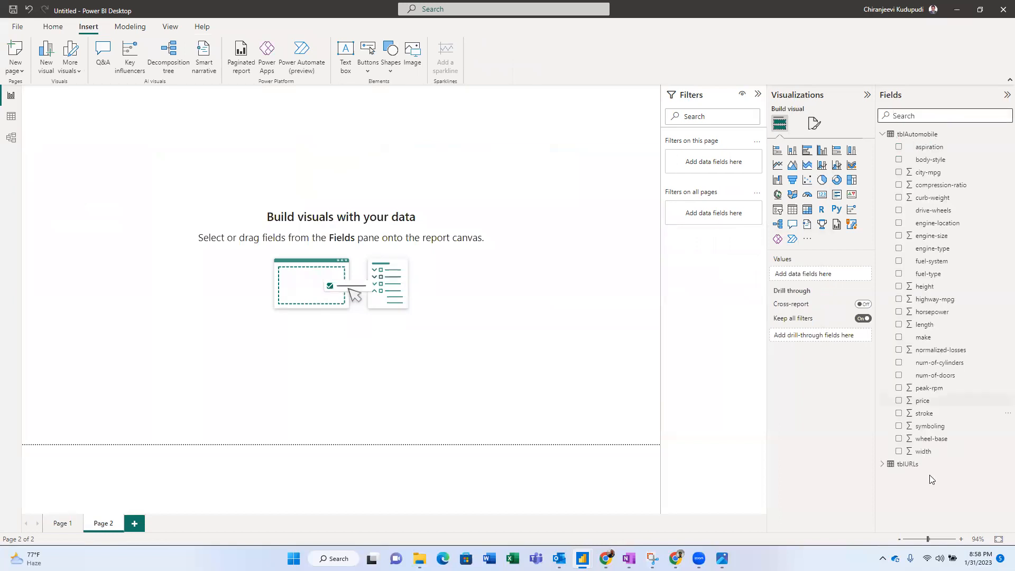
{"action": "left_click", "coordinate": [883, 464]}
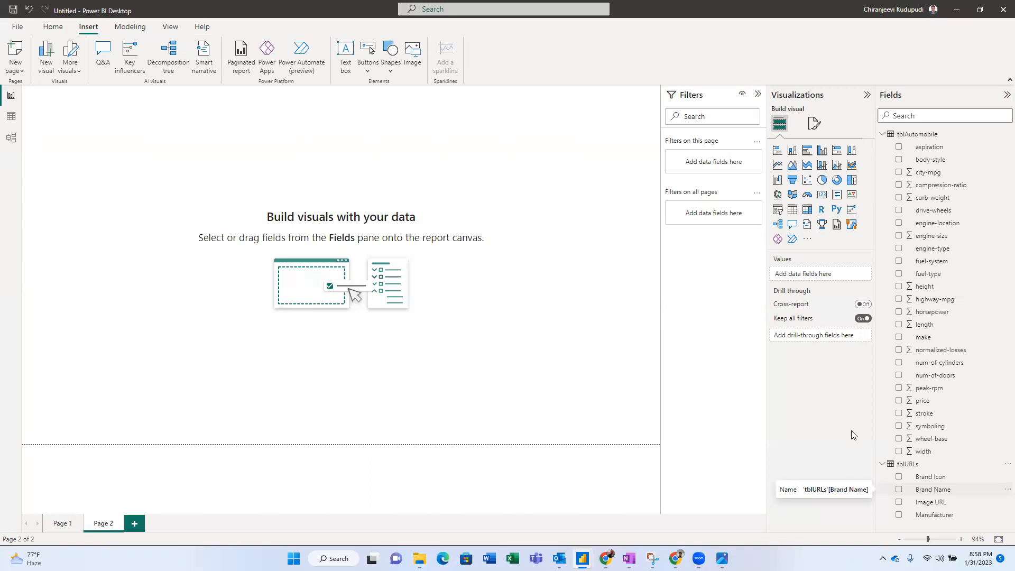
- Build a Manufacturer-only table from tblURLs, reposition it, and paste a duplicate
{"action": "left_click_drag", "start_coordinate": [934, 478], "coordinate": [531, 122]}
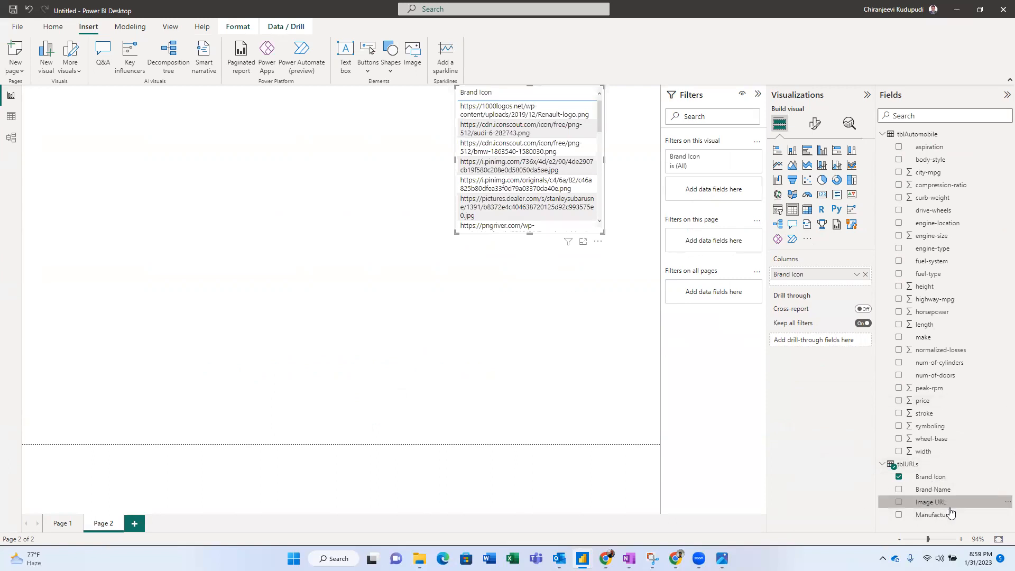
{"action": "left_click_drag", "start_coordinate": [945, 516], "coordinate": [557, 141]}
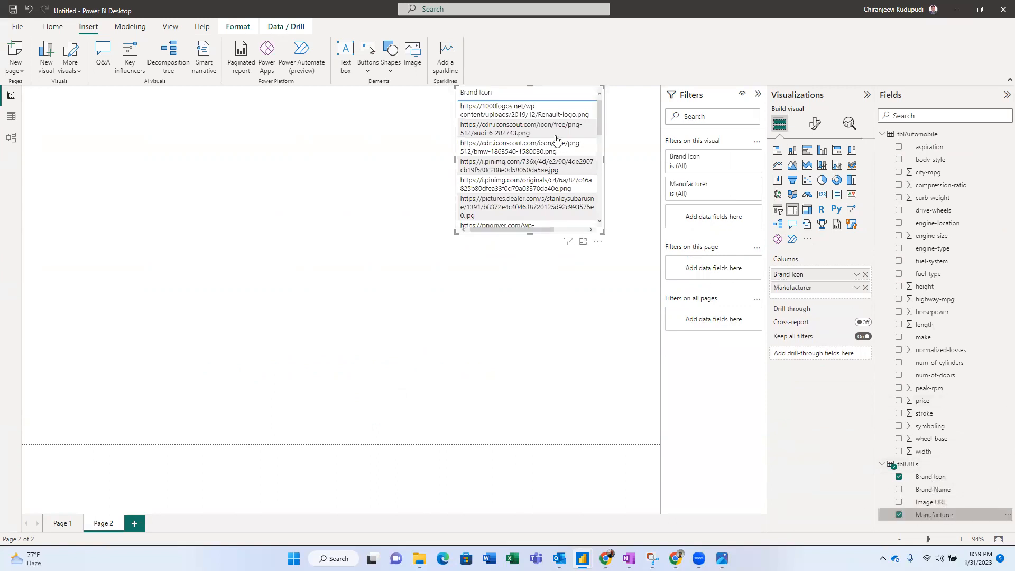
{"action": "left_click", "coordinate": [865, 274]}
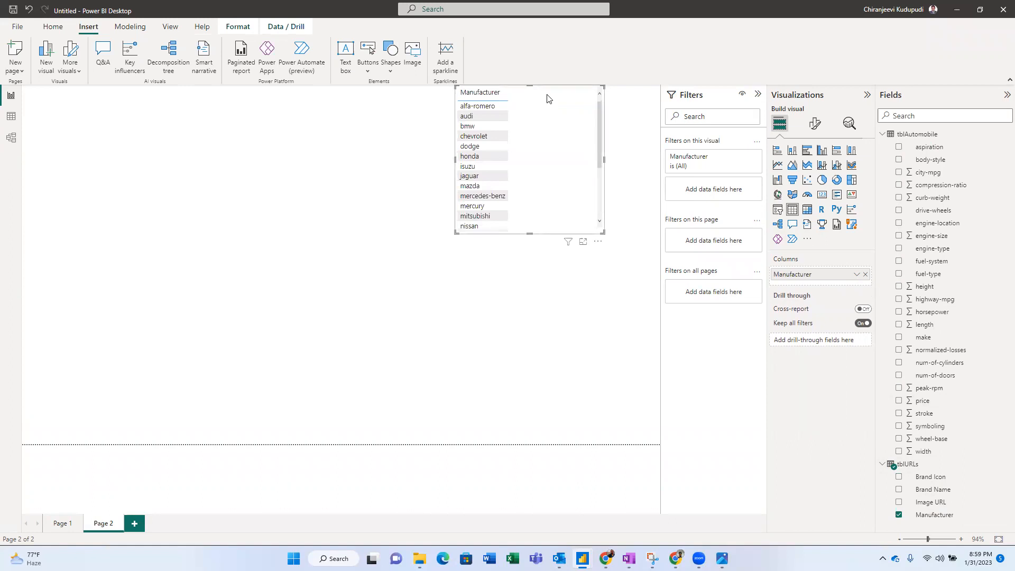
{"action": "left_click_drag", "start_coordinate": [547, 98], "coordinate": [135, 104]}
{"action": "key", "text": "ctrl+v"}
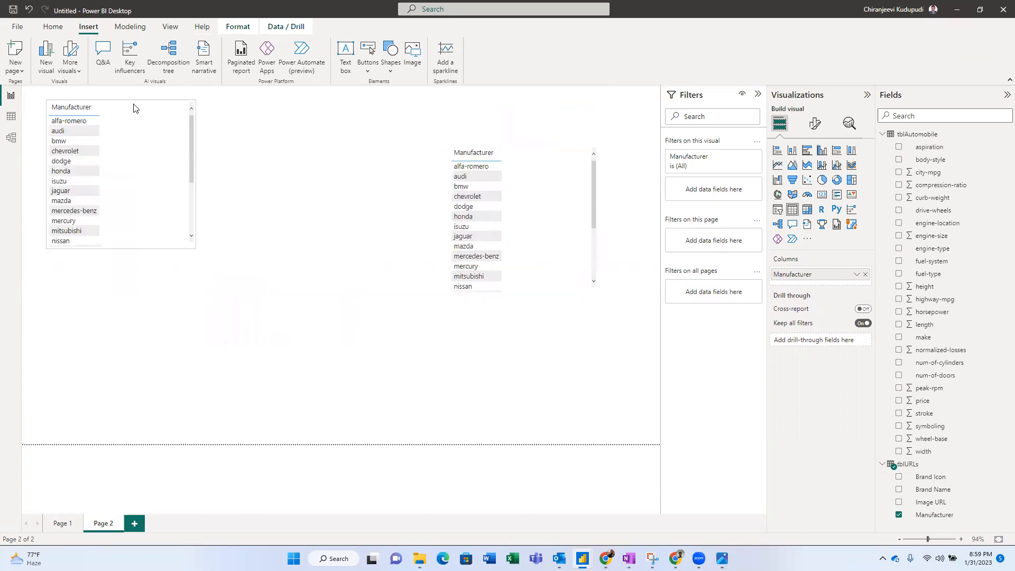
- Make one table a Manufacturer slicer; add Image URL to the other table and enlarge it
{"action": "left_click", "coordinate": [782, 210]}
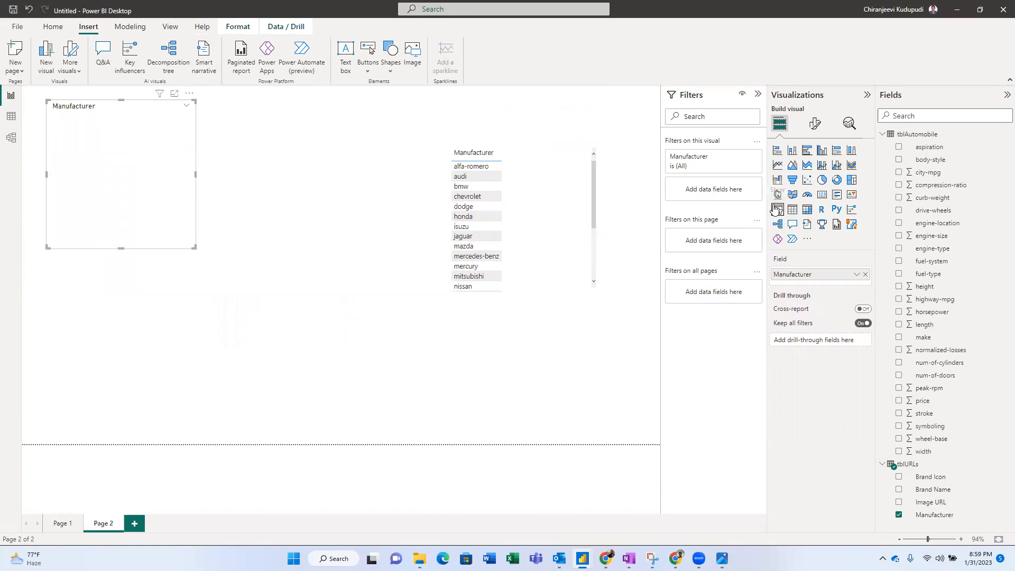
{"action": "left_click_drag", "start_coordinate": [534, 162], "coordinate": [416, 177]}
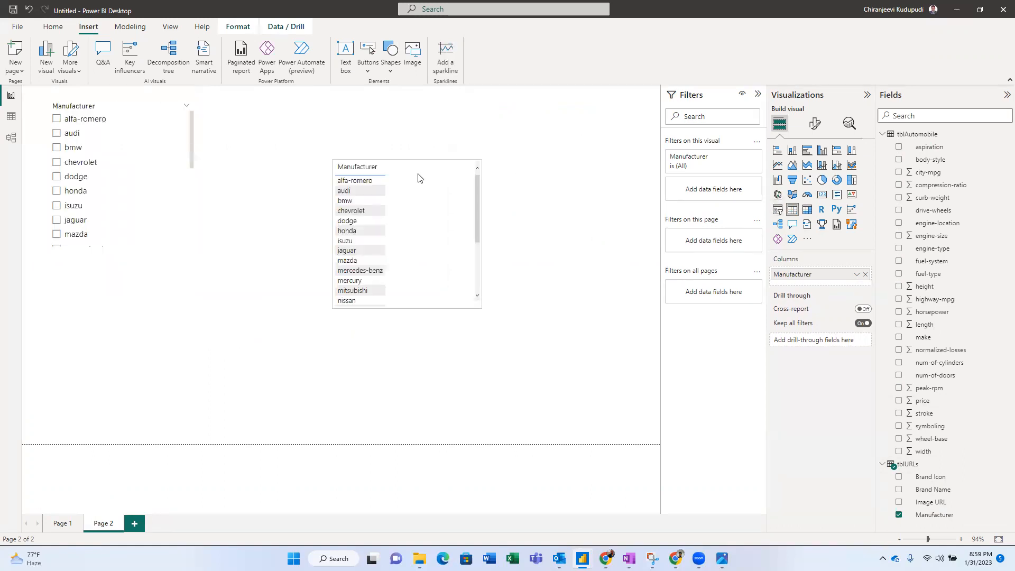
{"action": "left_click_drag", "start_coordinate": [916, 504], "coordinate": [808, 284]}
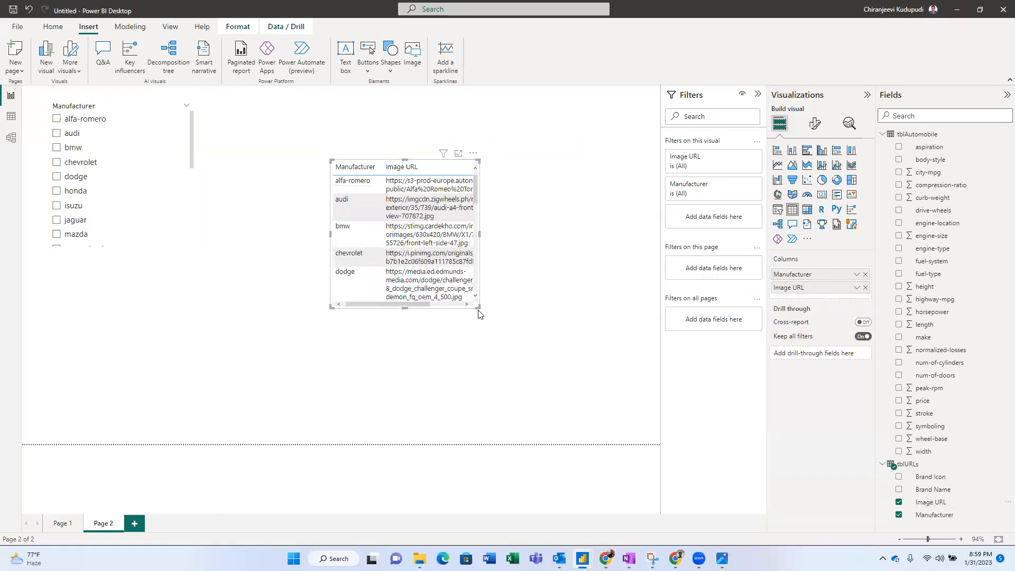
{"action": "left_click_drag", "start_coordinate": [477, 308], "coordinate": [604, 419]}
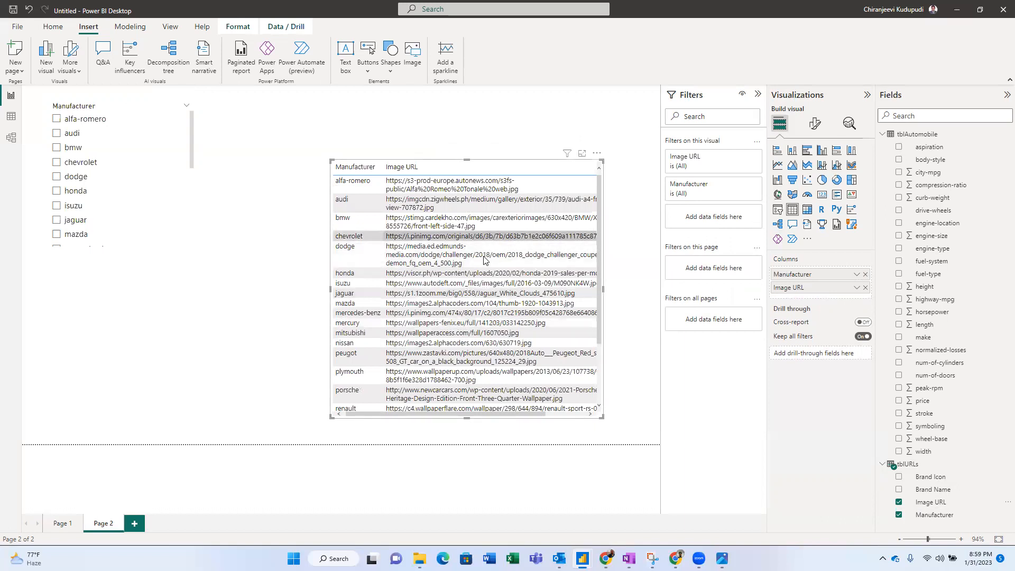
{"action": "left_click", "coordinate": [923, 506]}
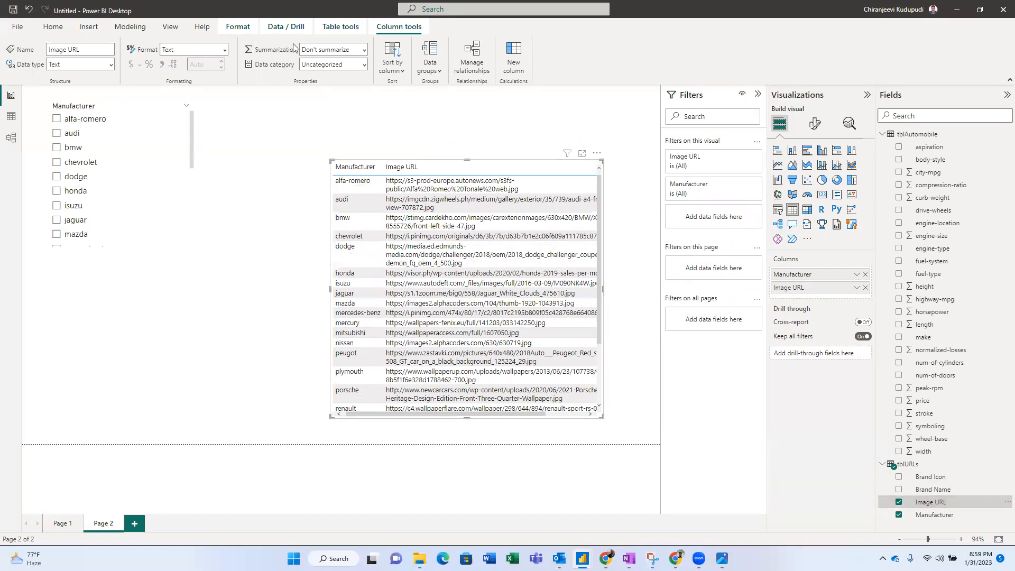
- Categorize Image URL as an image URL so photos render, then select audi in the slicer
{"action": "left_click", "coordinate": [365, 68]}
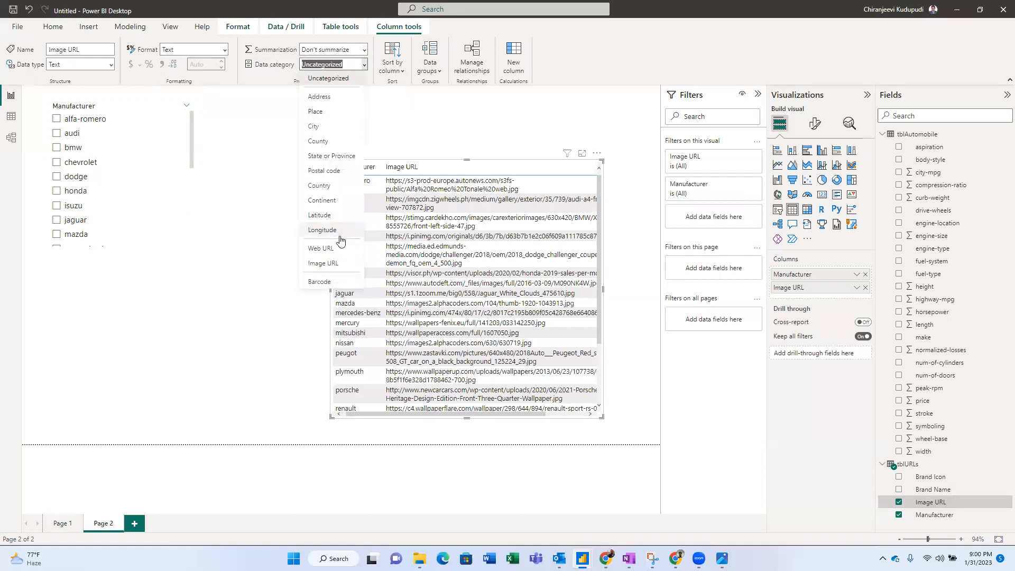
{"action": "left_click", "coordinate": [335, 263]}
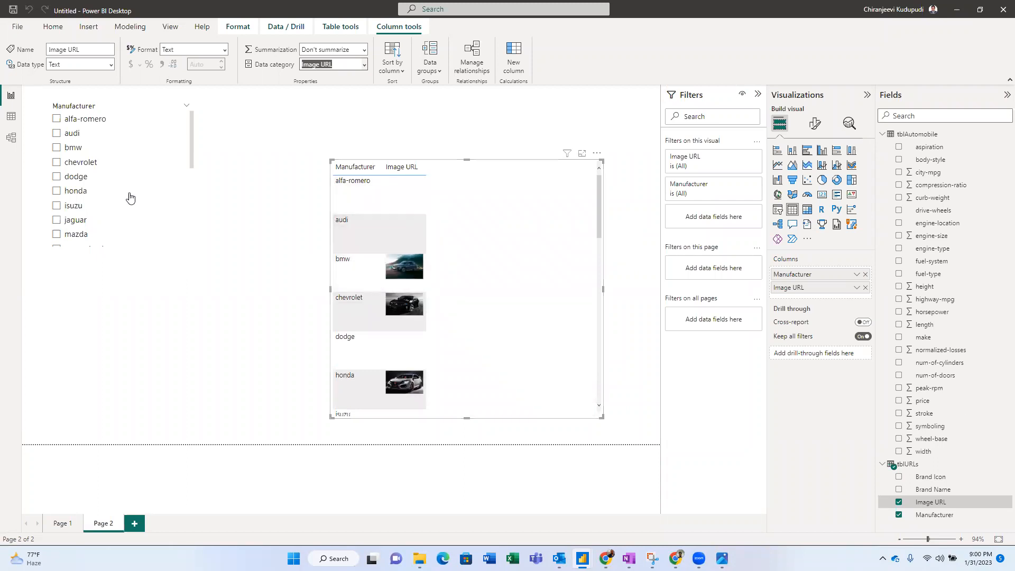
{"action": "left_click", "coordinate": [79, 180]}
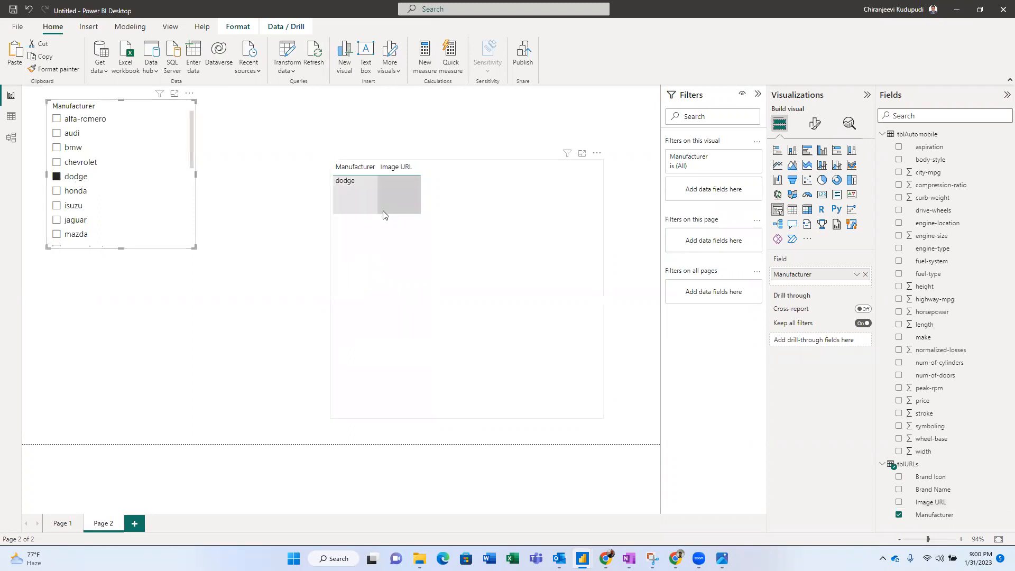
{"action": "left_click", "coordinate": [469, 249]}
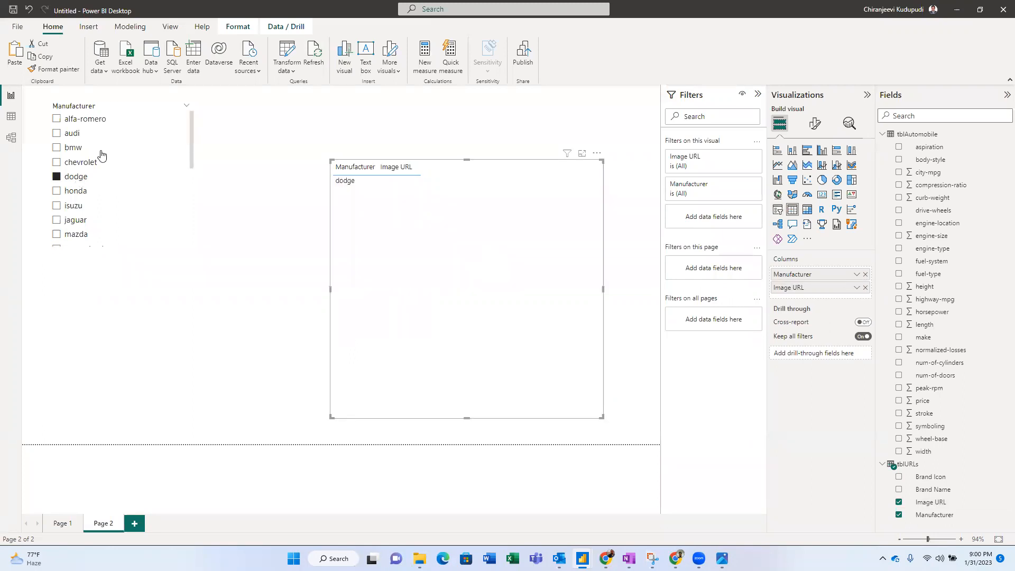
{"action": "left_click", "coordinate": [72, 138]}
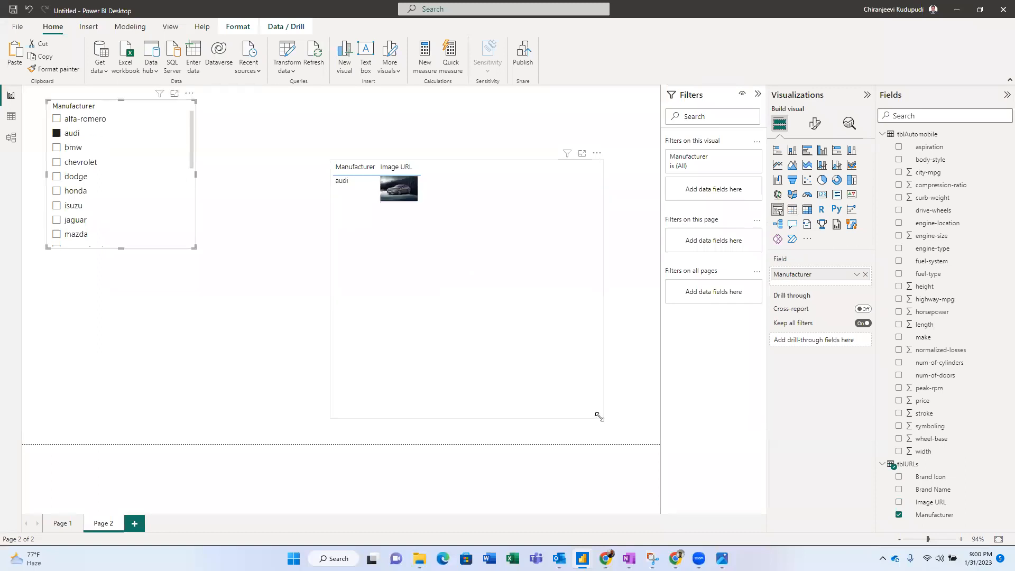
- Remove Manufacturer from the table and shrink it to a thumbnail of the audi photo
{"action": "left_click_drag", "start_coordinate": [602, 417], "coordinate": [301, 188]}
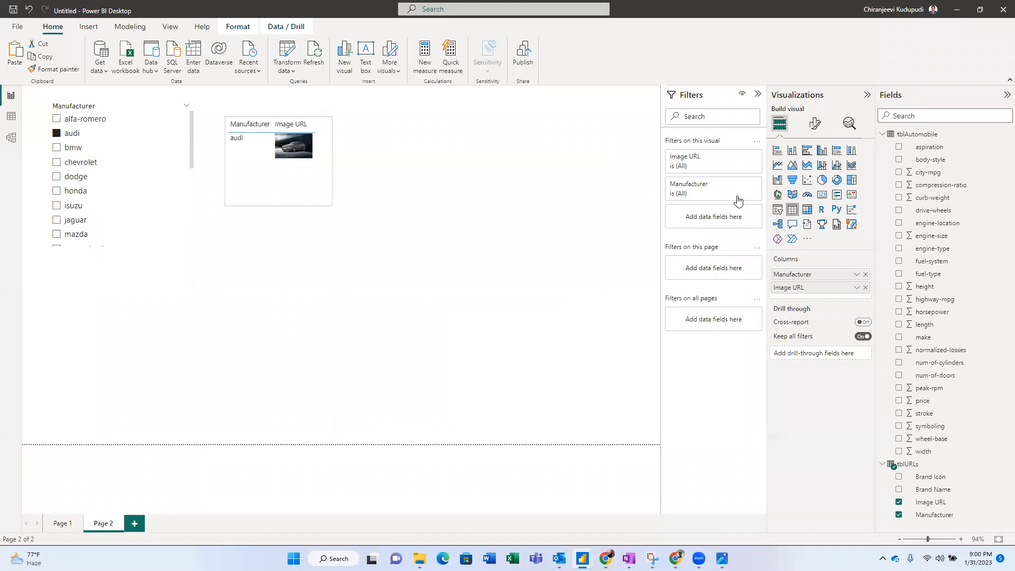
{"action": "left_click", "coordinate": [866, 275]}
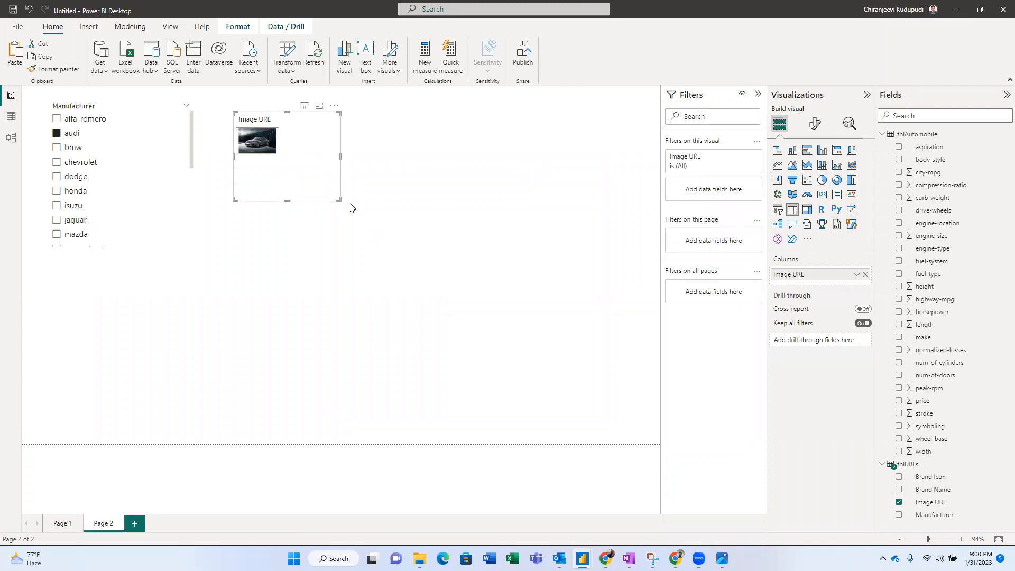
{"action": "left_click_drag", "start_coordinate": [336, 201], "coordinate": [288, 170]}
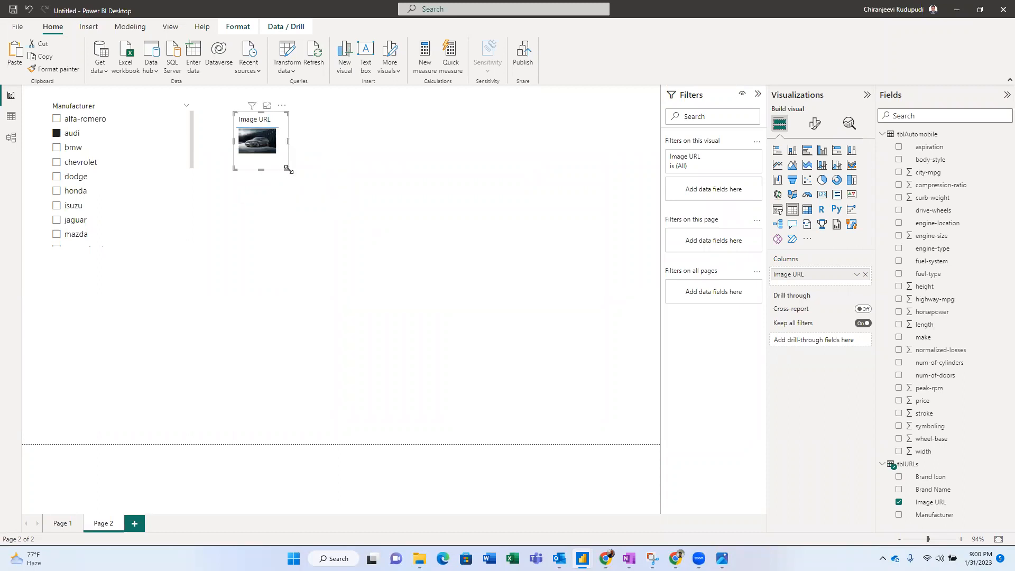
{"action": "left_click", "coordinate": [349, 215]}
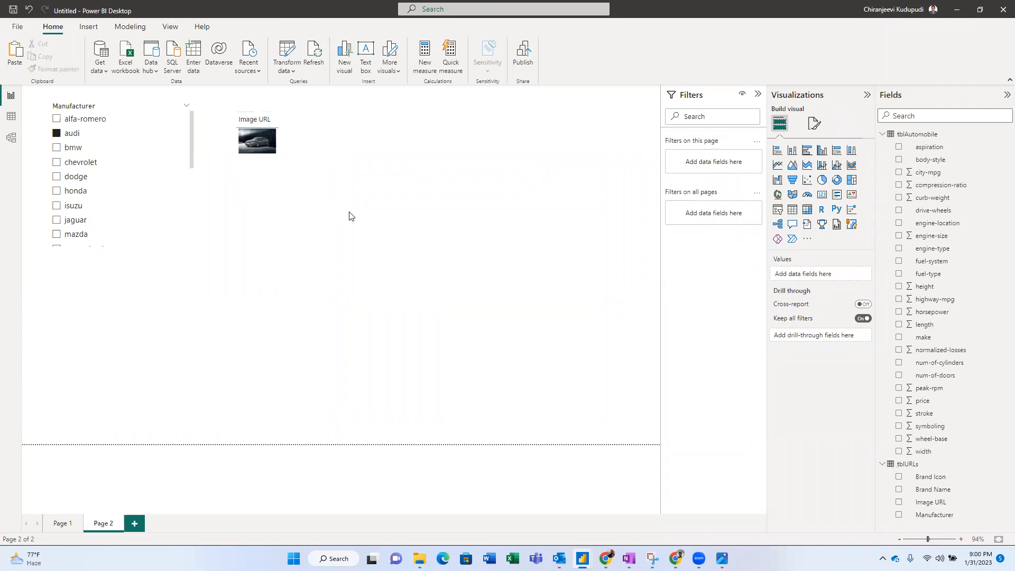
- Search the visuals gallery for 'simple' and add the Simple Image custom visual to the report
{"action": "left_click", "coordinate": [806, 240]}
{"action": "left_click", "coordinate": [833, 244]}
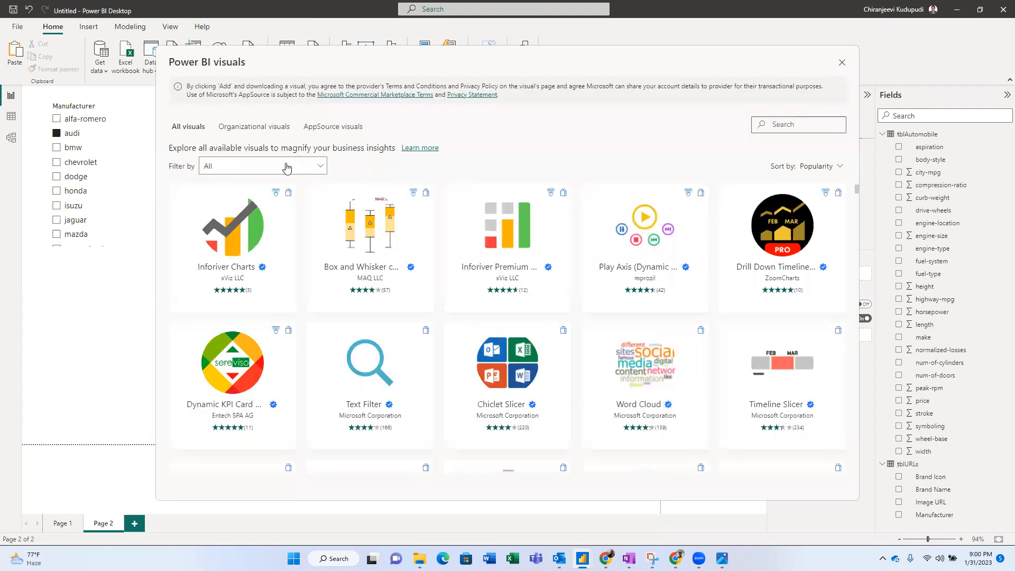
{"action": "left_click", "coordinate": [775, 122]}
{"action": "type", "text": "simple"}
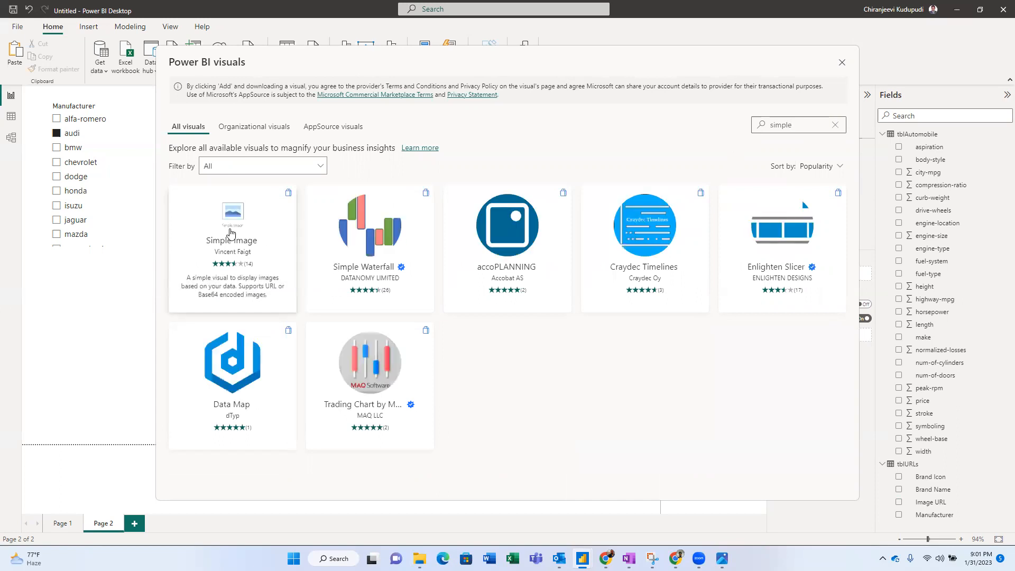
{"action": "left_click", "coordinate": [245, 224]}
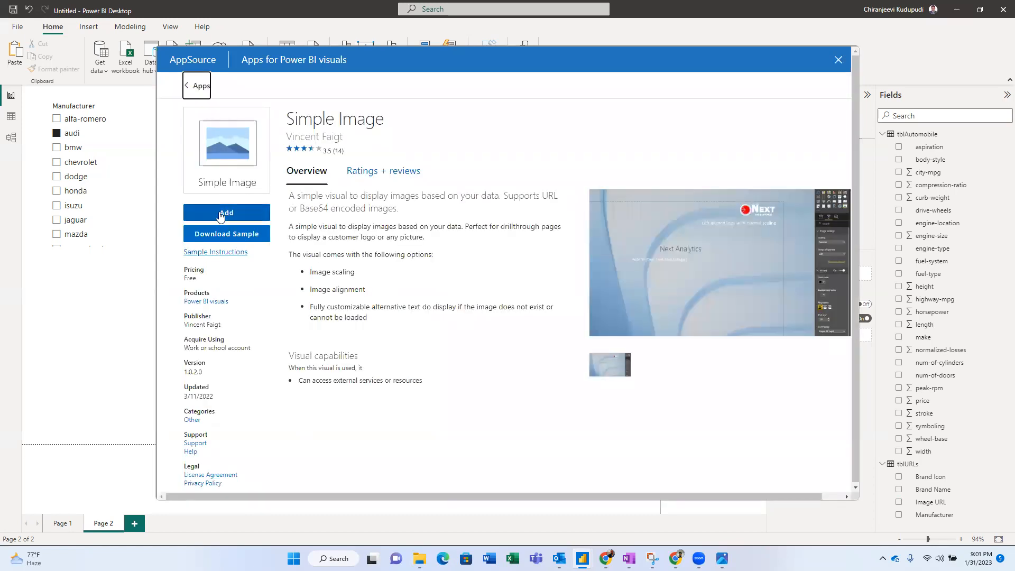
{"action": "left_click", "coordinate": [232, 217]}
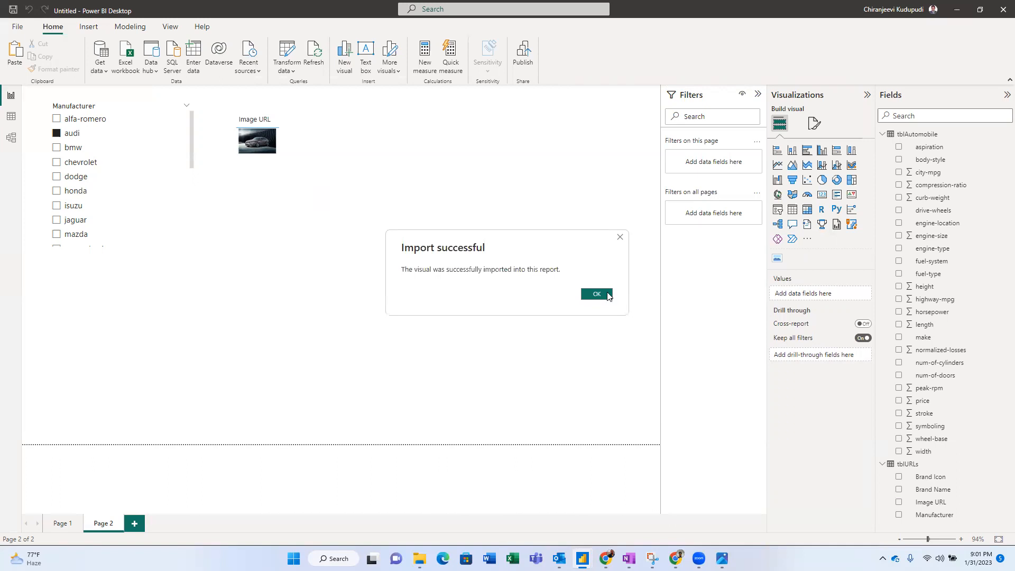
{"action": "left_click", "coordinate": [596, 294]}
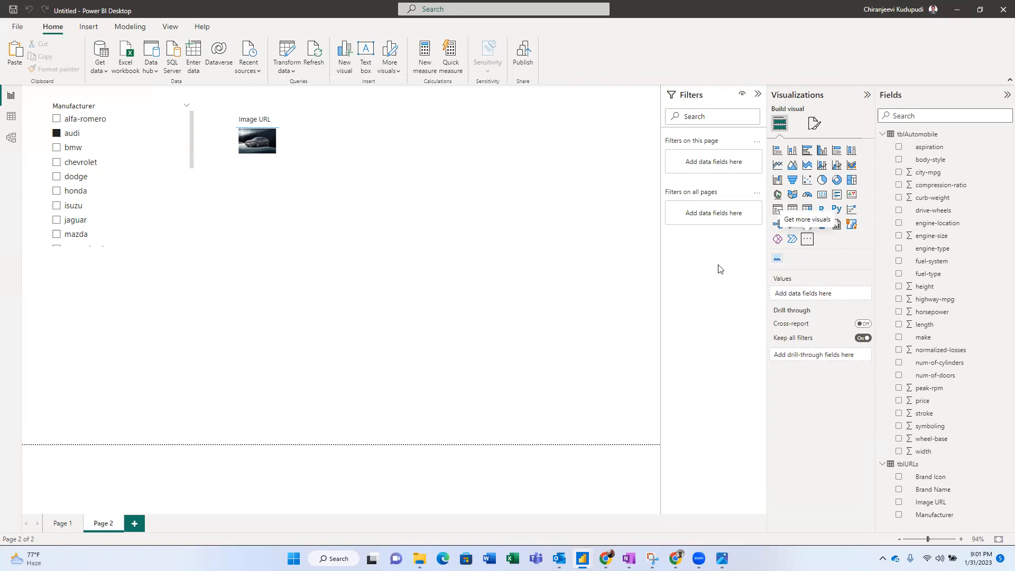
- Place a Simple Image visual at the page centre, fed by the Image URL field
{"action": "left_click", "coordinate": [783, 262]}
{"action": "left_click_drag", "start_coordinate": [149, 321], "coordinate": [442, 293]}
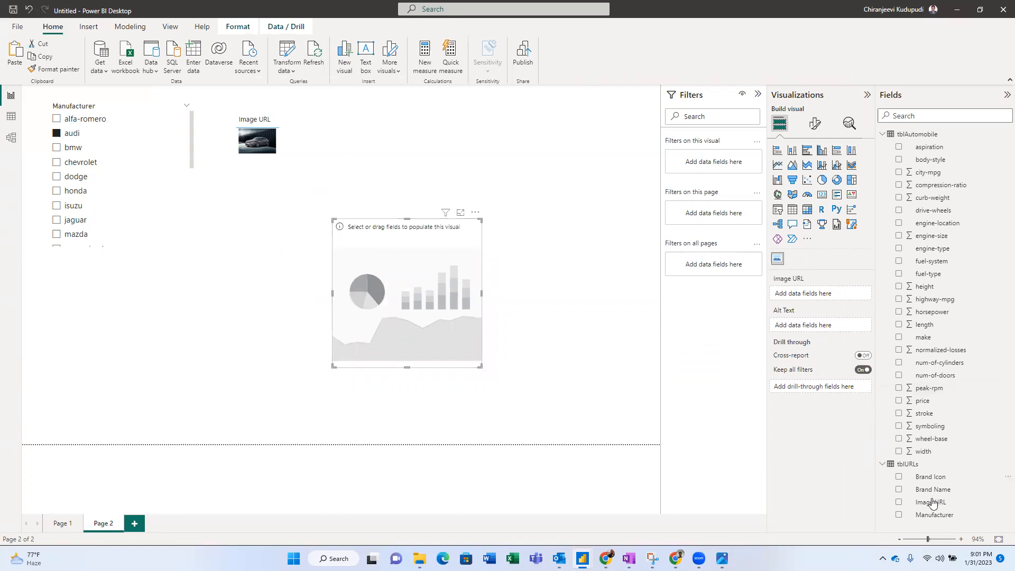
{"action": "left_click_drag", "start_coordinate": [933, 502], "coordinate": [819, 294]}
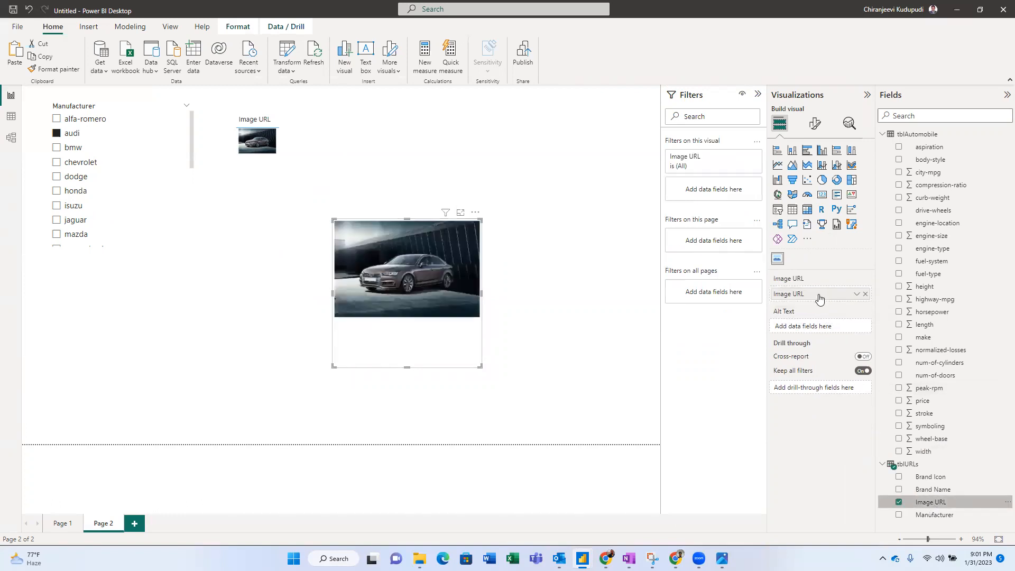
- Test the image with chevrolet, dodge, honda and isuzu, then return to Page 1
{"action": "left_click", "coordinate": [88, 165]}
{"action": "left_click", "coordinate": [77, 177]}
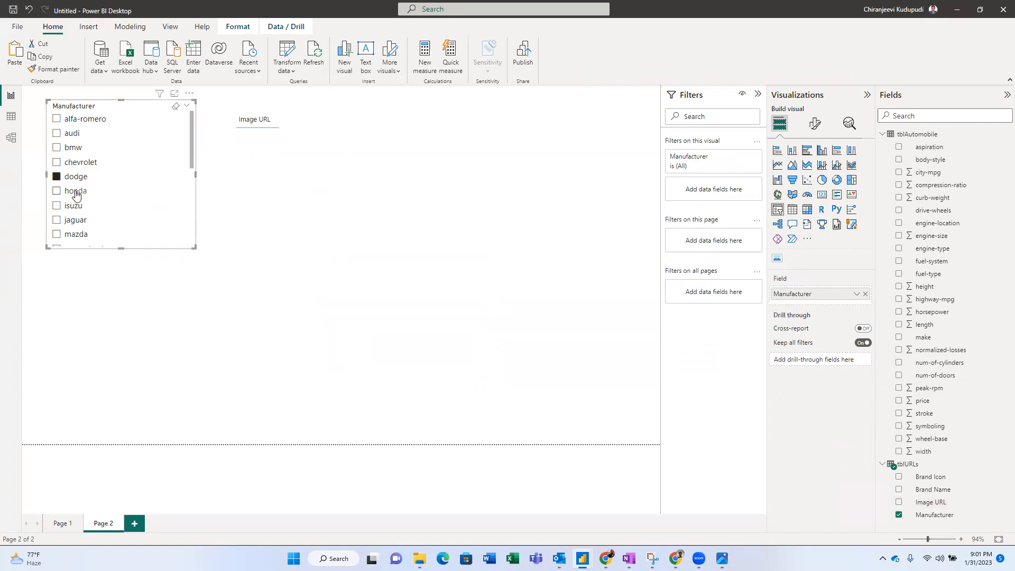
{"action": "left_click", "coordinate": [76, 192]}
{"action": "left_click", "coordinate": [75, 207]}
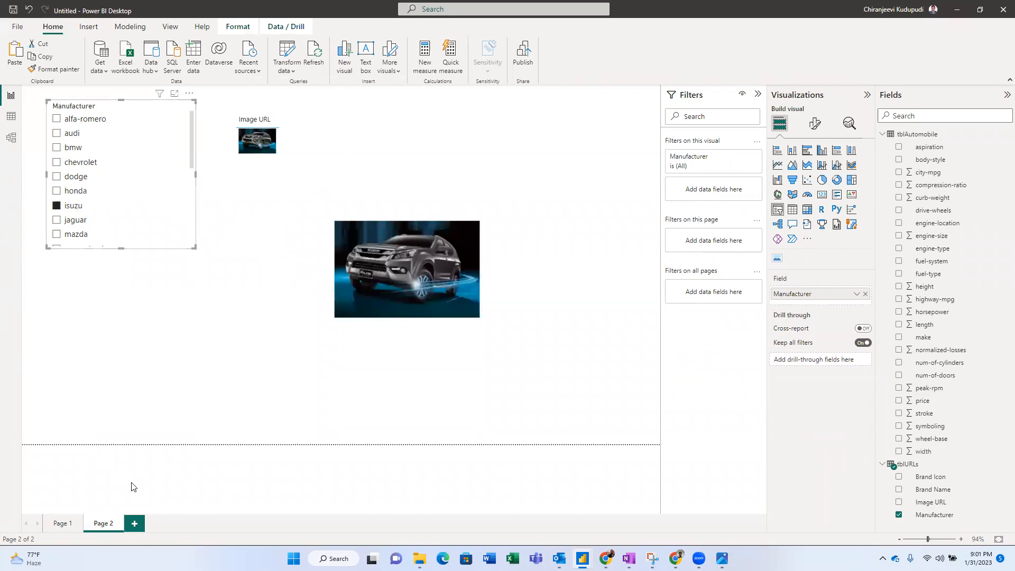
{"action": "left_click", "coordinate": [63, 524]}
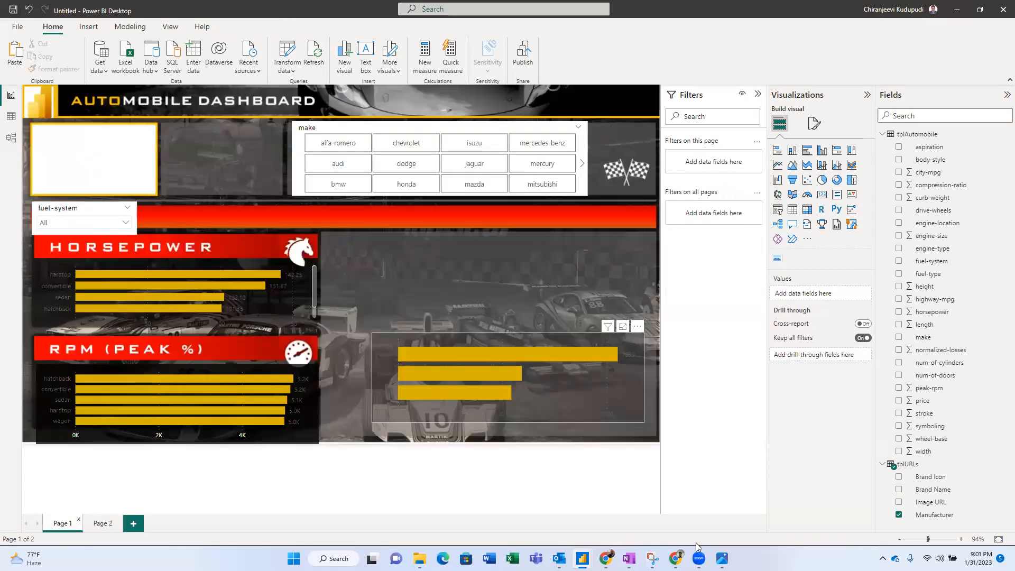
{"action": "mouse_move", "coordinate": [722, 558]}
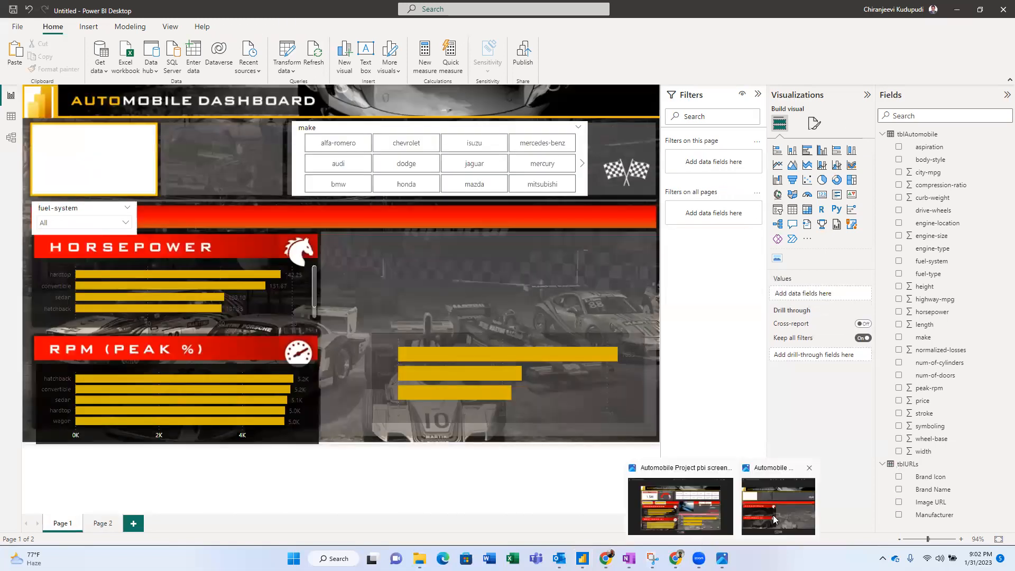
{"action": "left_click", "coordinate": [681, 505]}
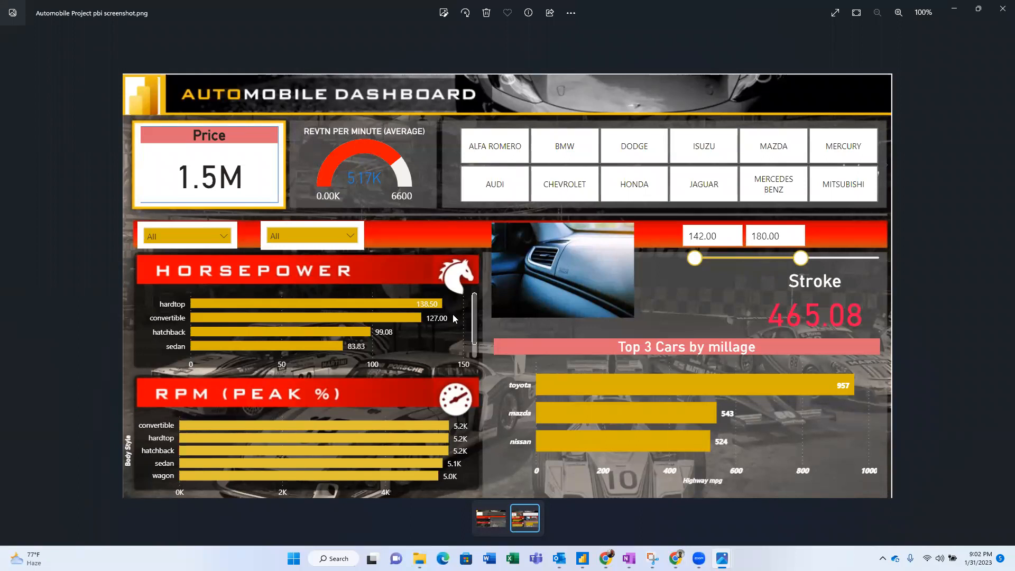
{"action": "key", "text": "alt+Tab"}
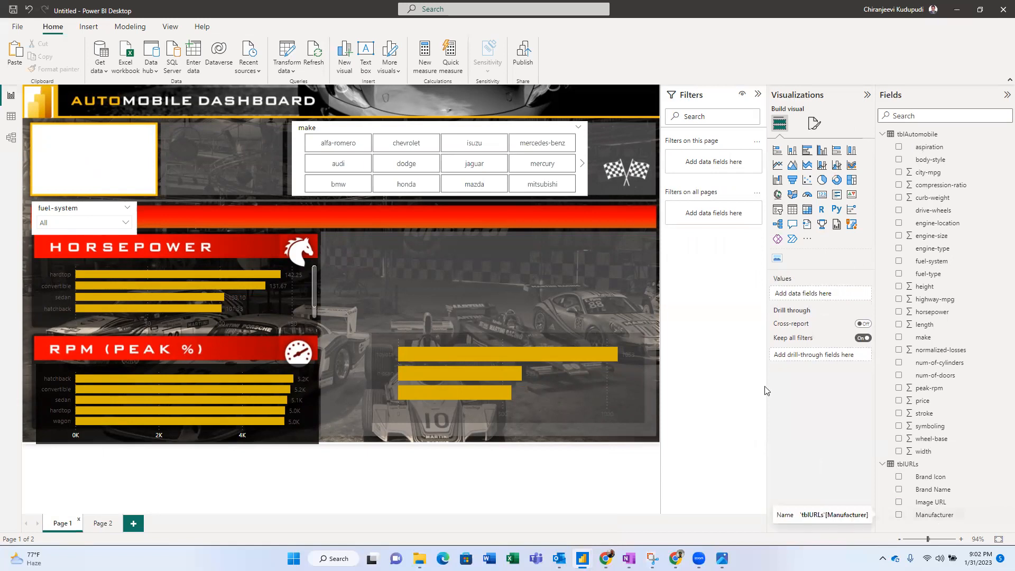
- In Model view, relate tblURLs Manufacturer to tblAutomobile make, then return to Report view
{"action": "left_click", "coordinate": [11, 138]}
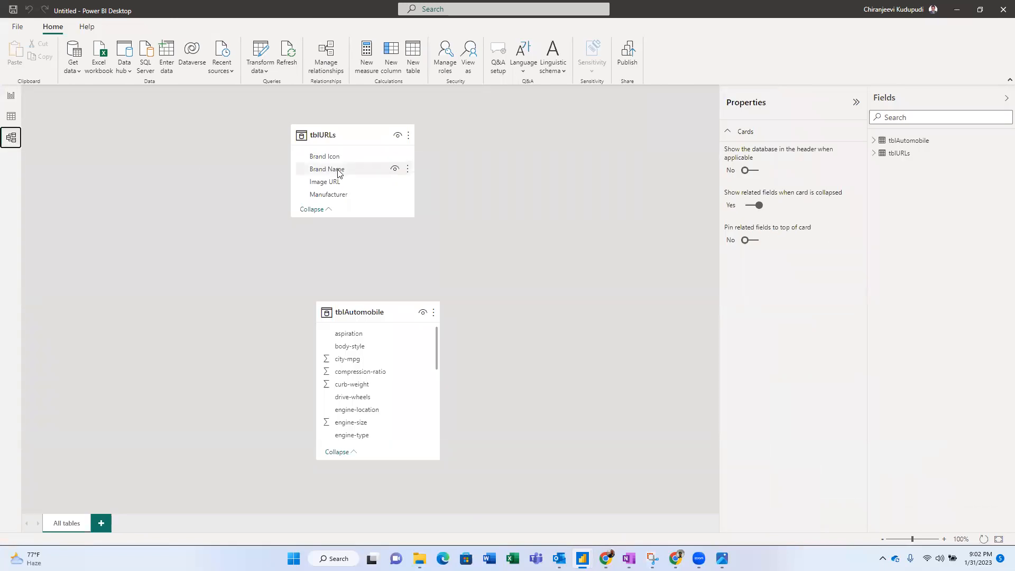
{"action": "left_click_drag", "start_coordinate": [347, 194], "coordinate": [396, 387]}
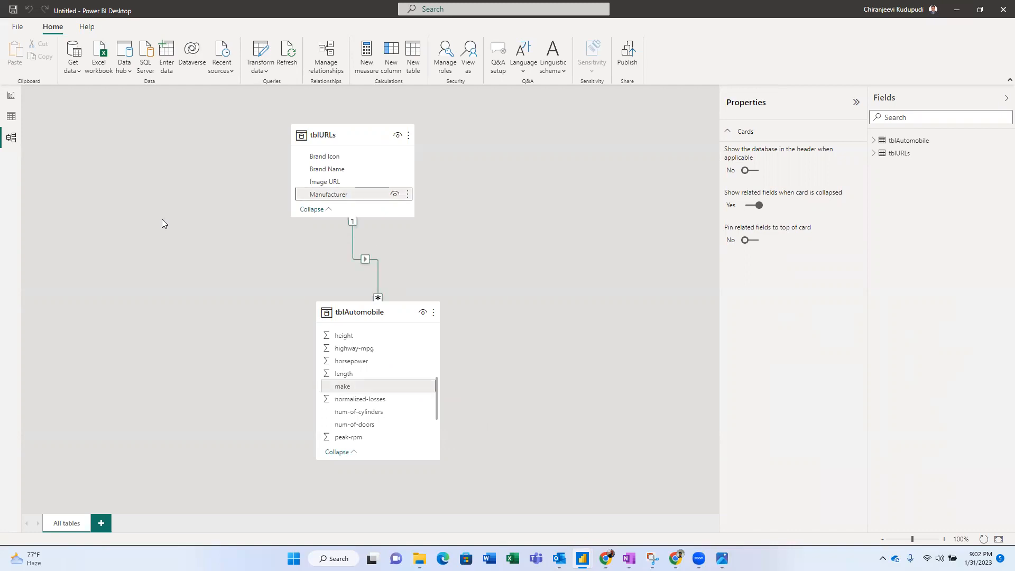
{"action": "left_click", "coordinate": [10, 98]}
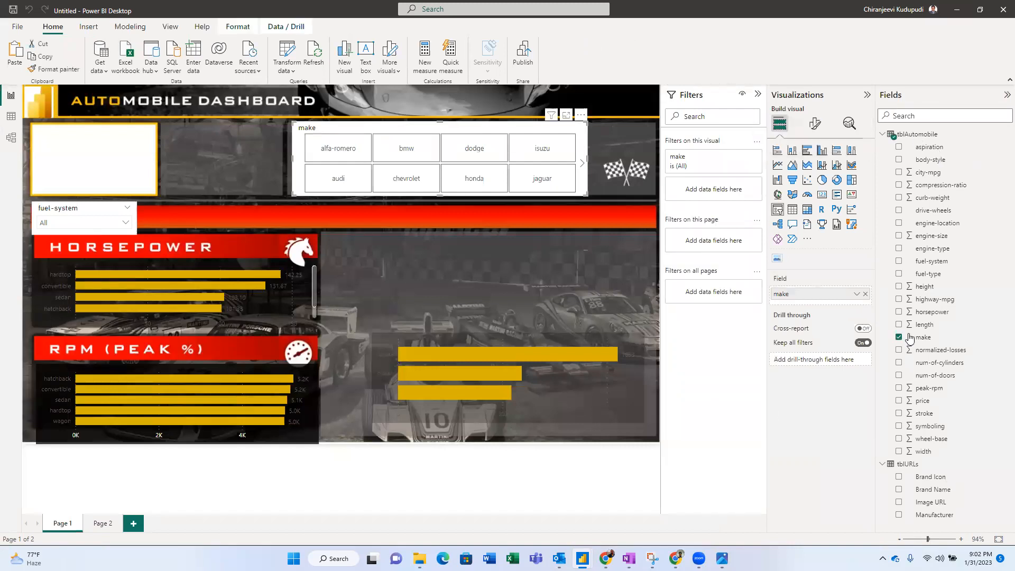
{"action": "left_click", "coordinate": [12, 138]}
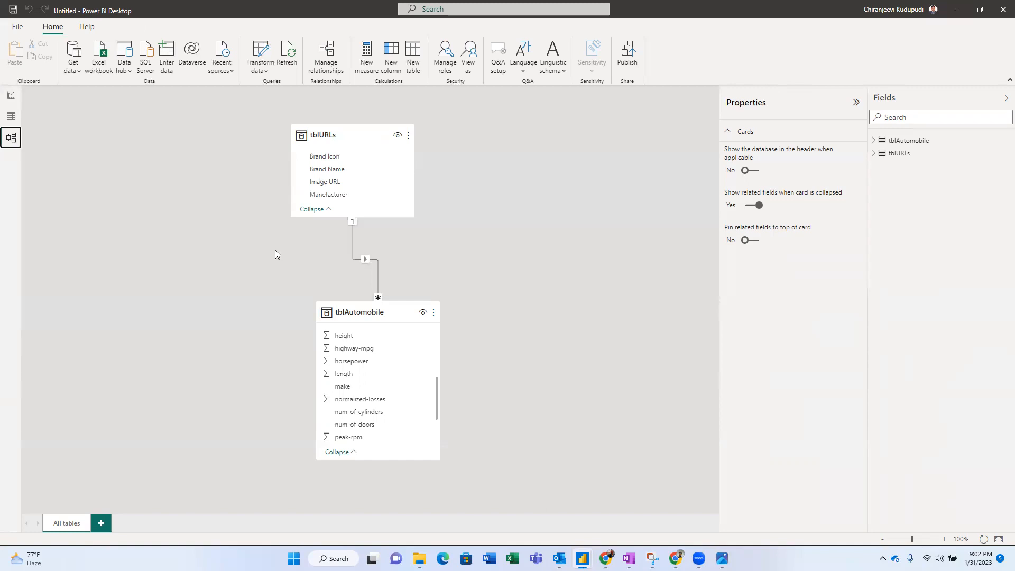
{"action": "left_click", "coordinate": [12, 96]}
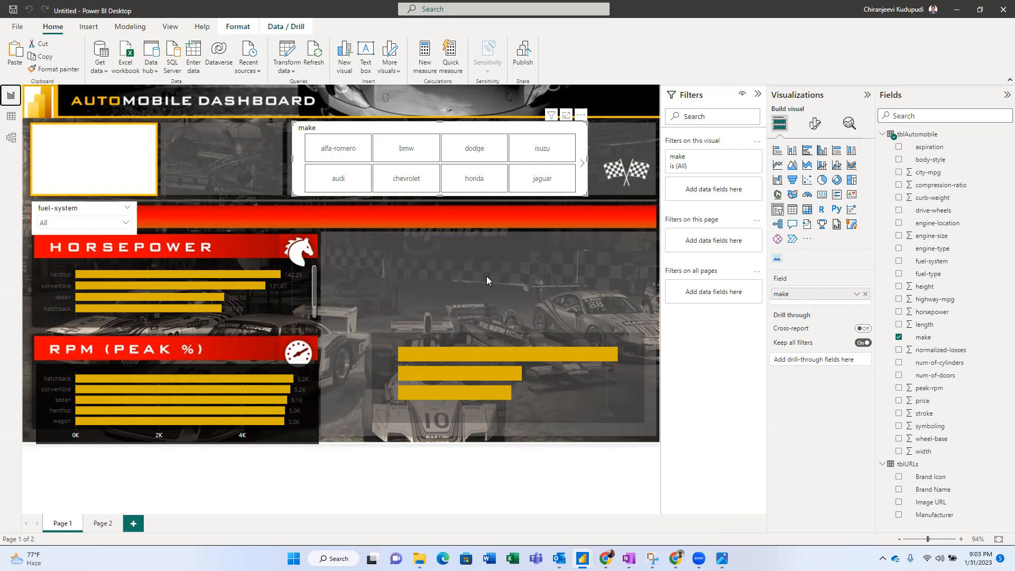
- Check the requirements notes, then review the Automobile_Project SharePoint library in Chrome
{"action": "left_click", "coordinate": [628, 558]}
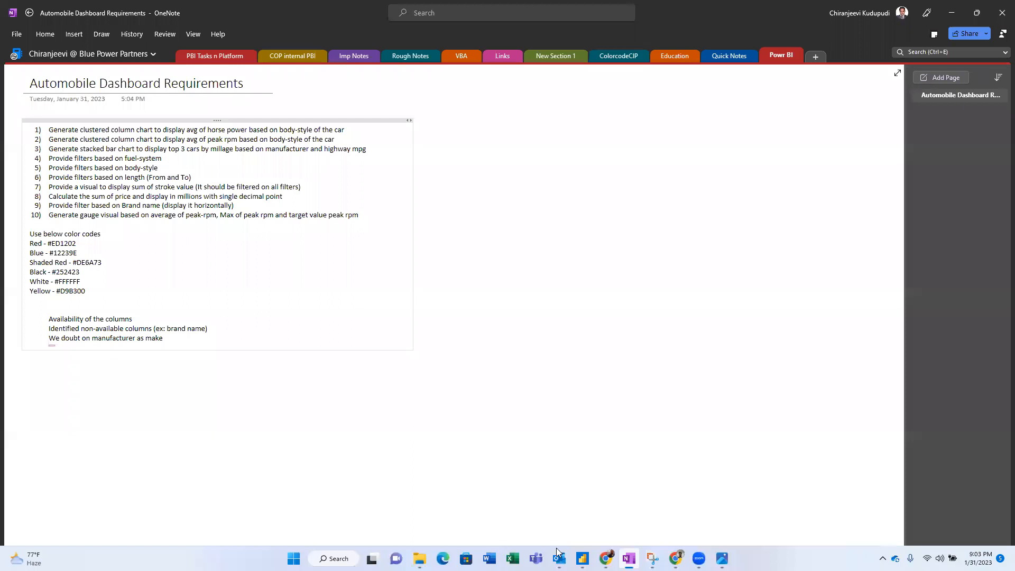
{"action": "left_click", "coordinate": [582, 558]}
{"action": "mouse_move", "coordinate": [675, 559]}
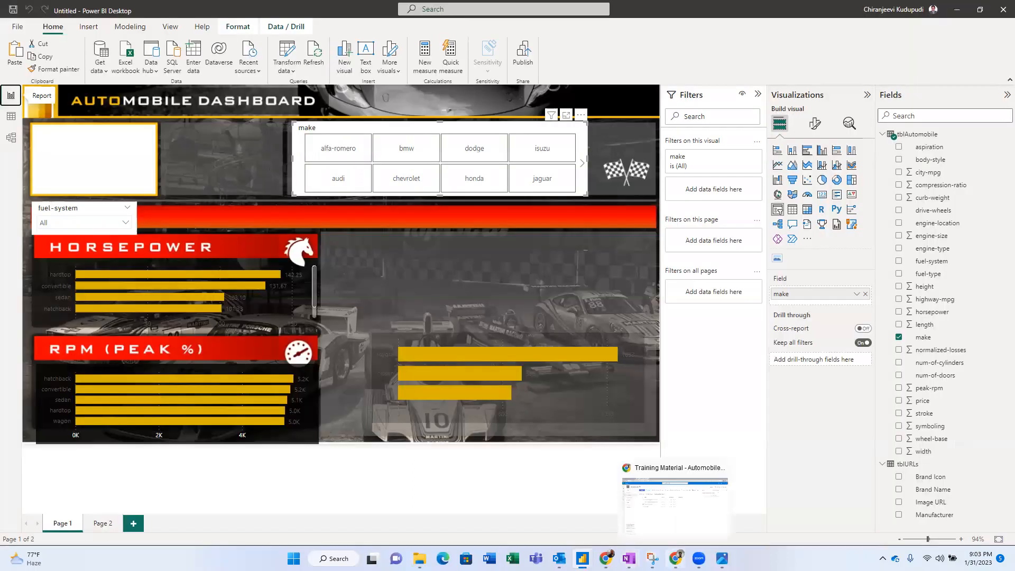
{"action": "left_click", "coordinate": [675, 505]}
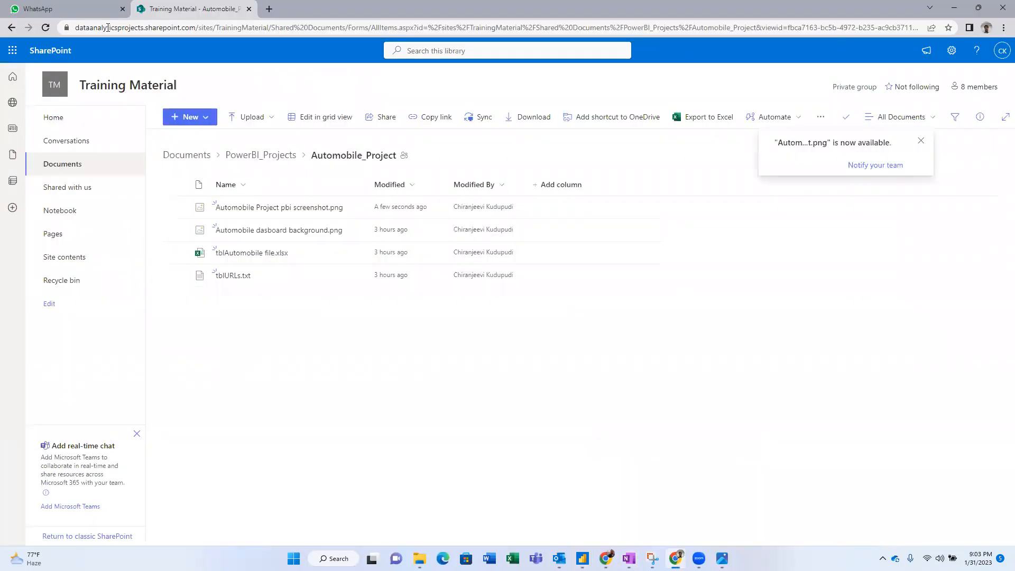
{"action": "left_click_drag", "start_coordinate": [205, 28], "coordinate": [69, 28]}
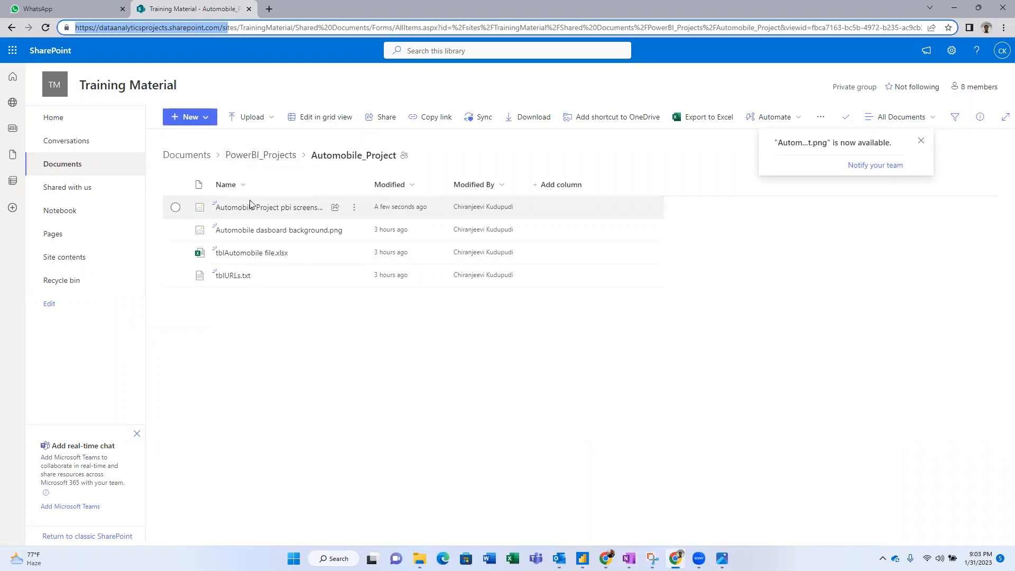
{"action": "left_click", "coordinate": [286, 321]}
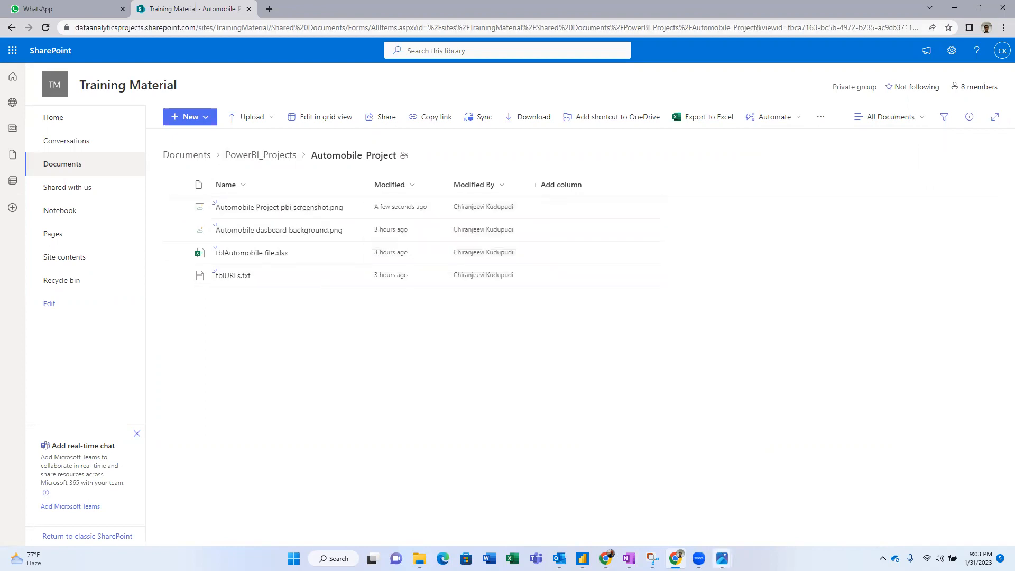
{"action": "mouse_move", "coordinate": [722, 558]}
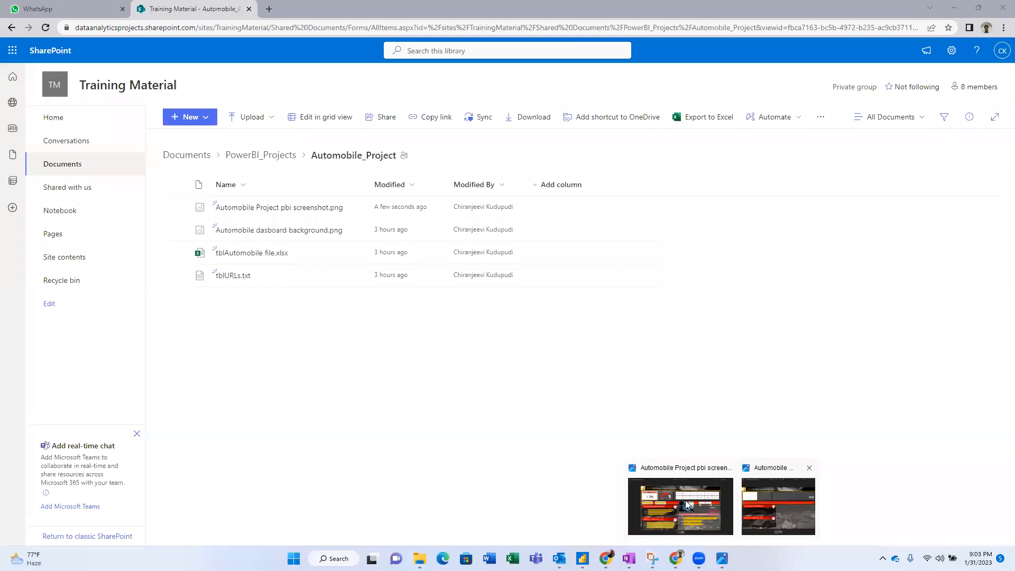